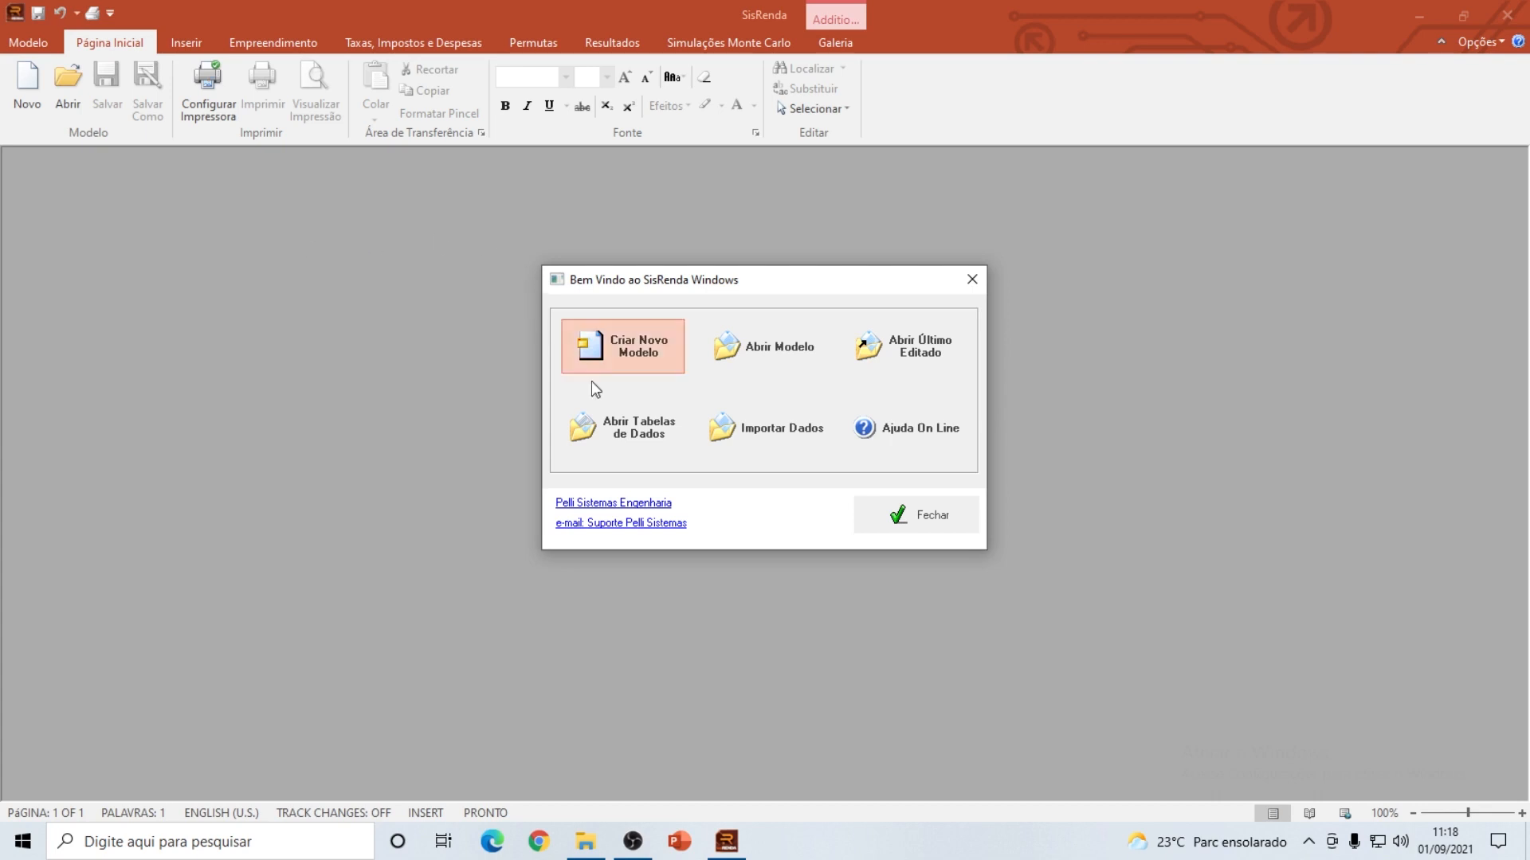
Step: Open the last edited model, Modelo_Exemplo_Incorporacao.srdx, and maximize its document window
left_click(908, 357)
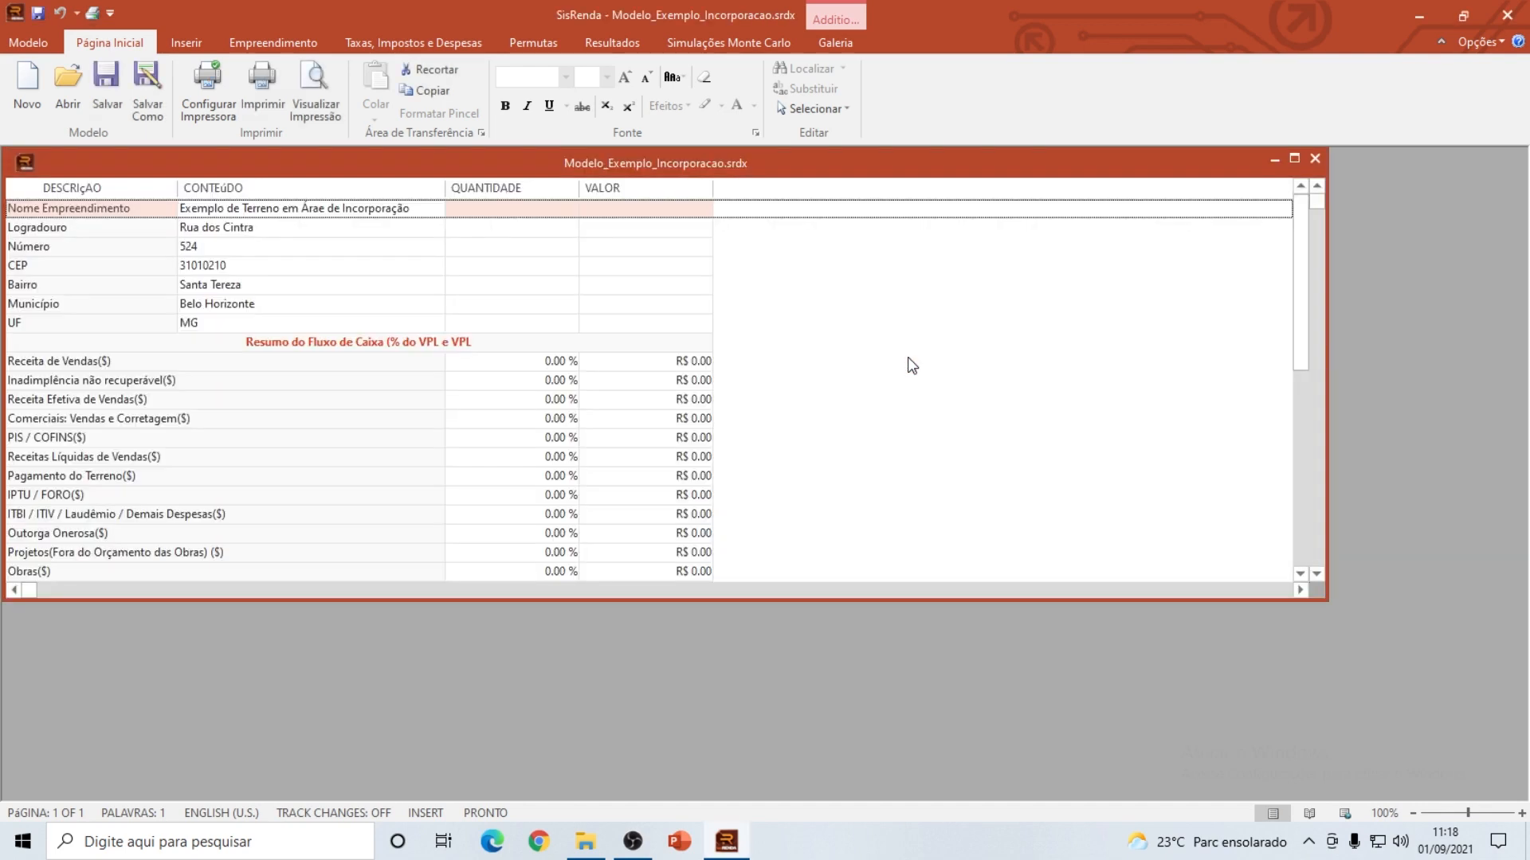
left_click(1295, 158)
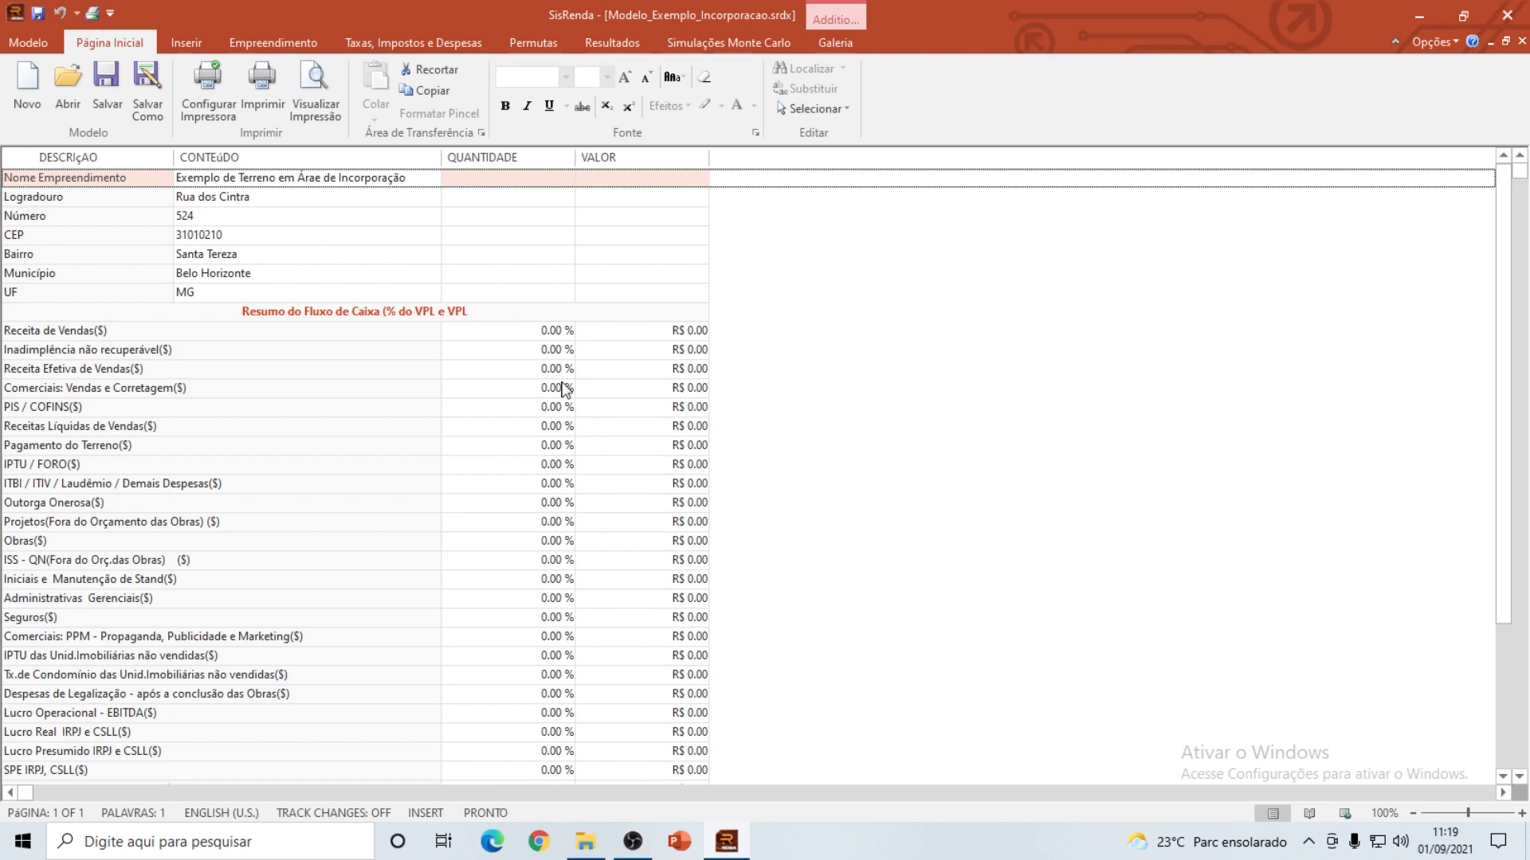
left_click(191, 46)
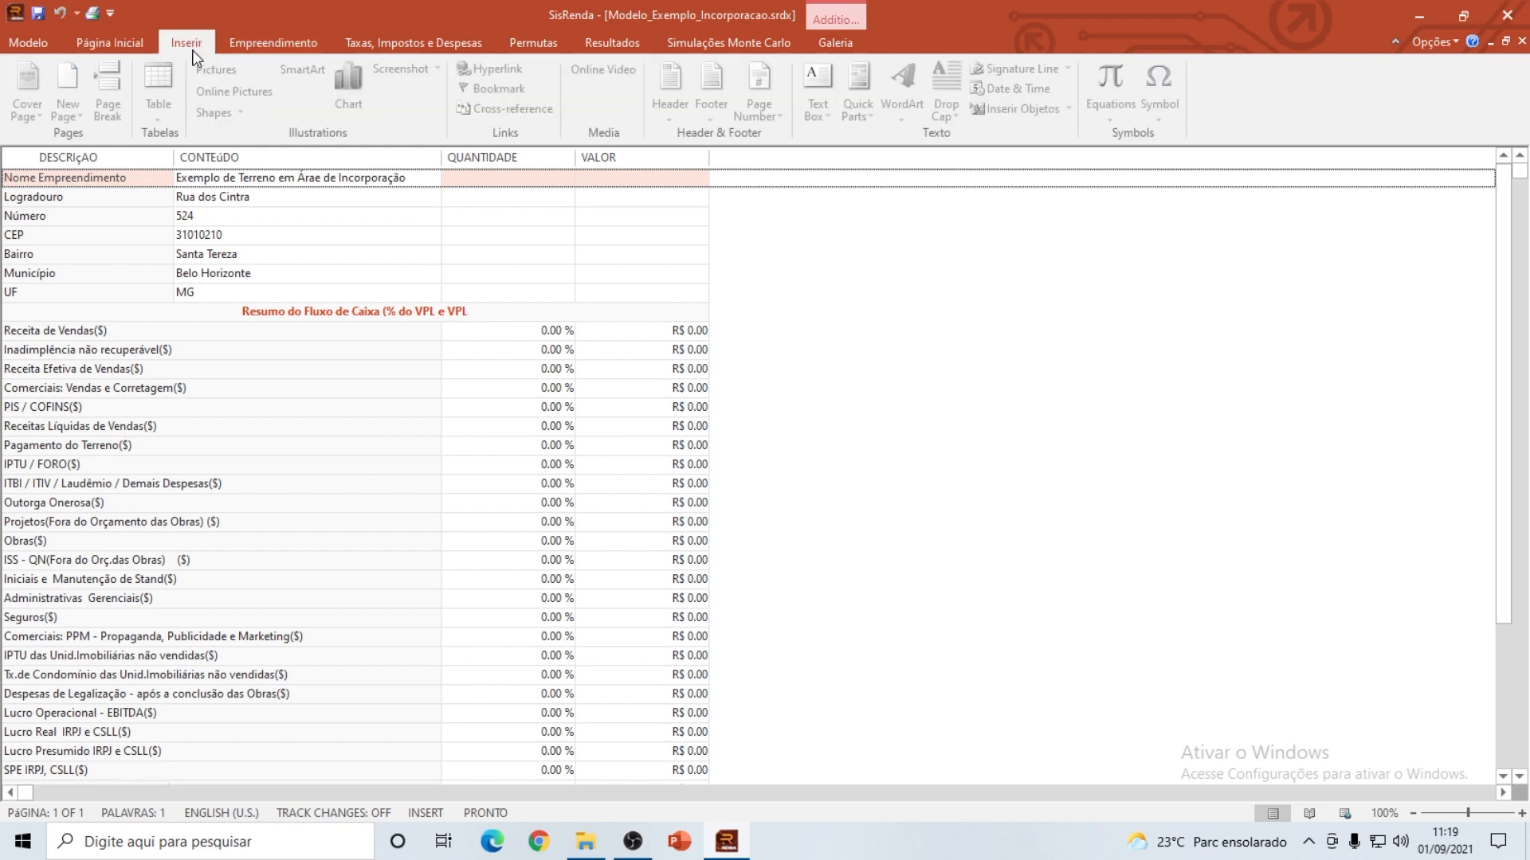
left_click(273, 43)
left_click(400, 48)
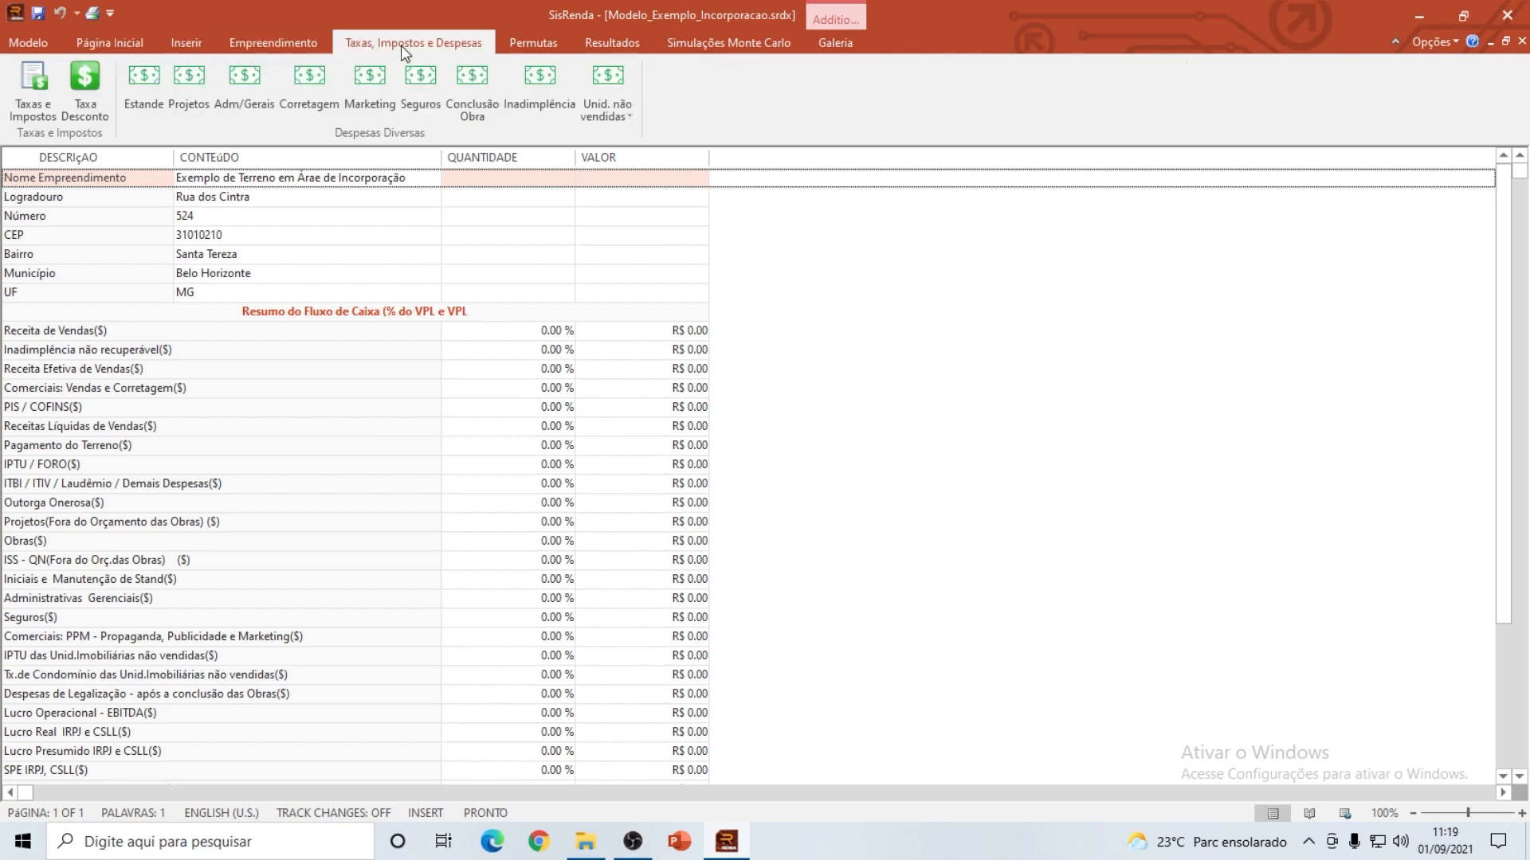
left_click(522, 38)
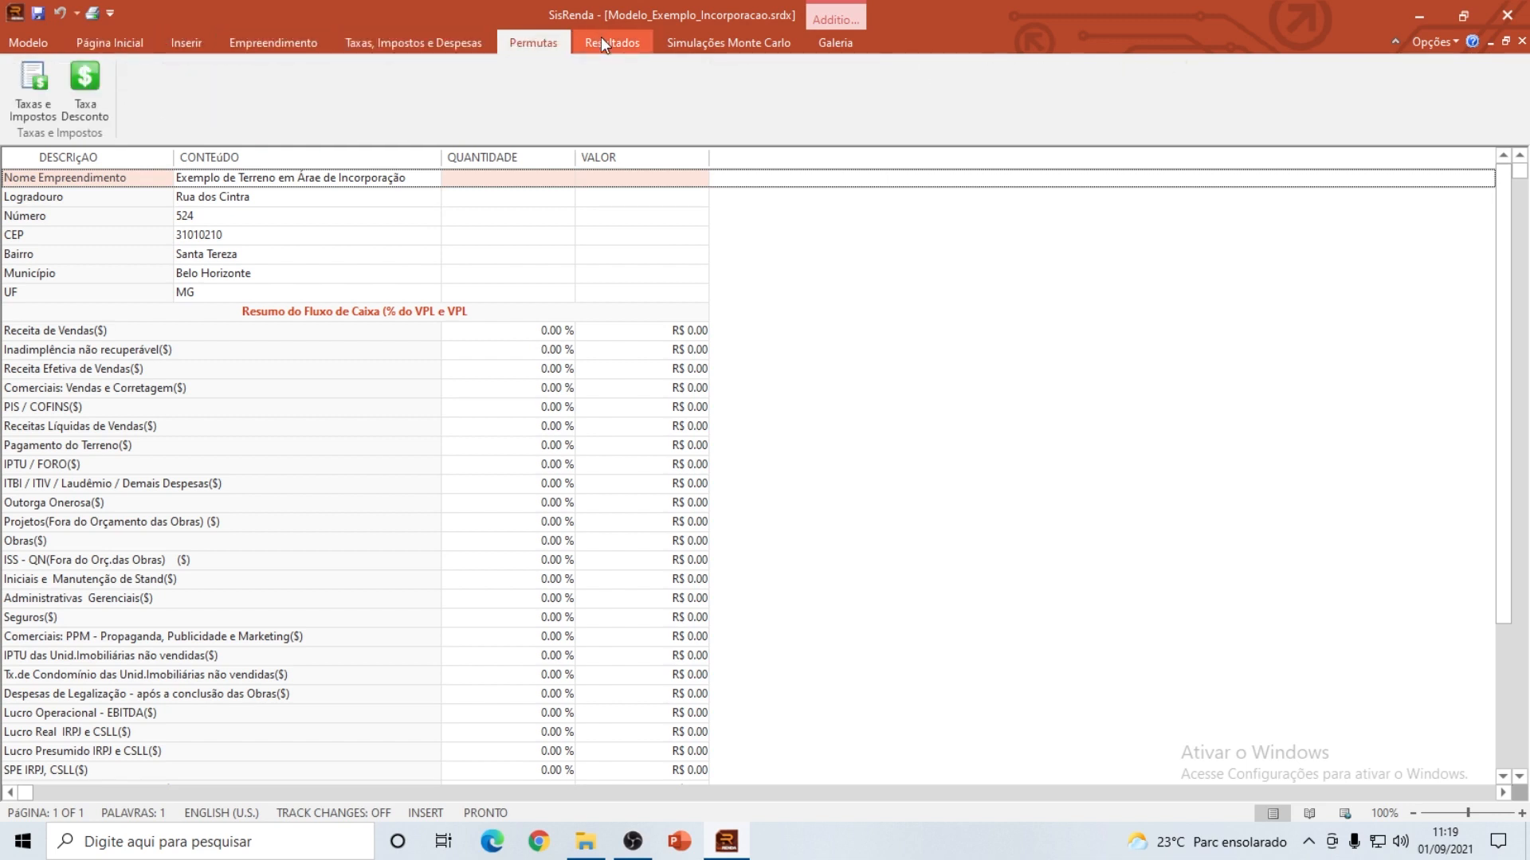
left_click(603, 44)
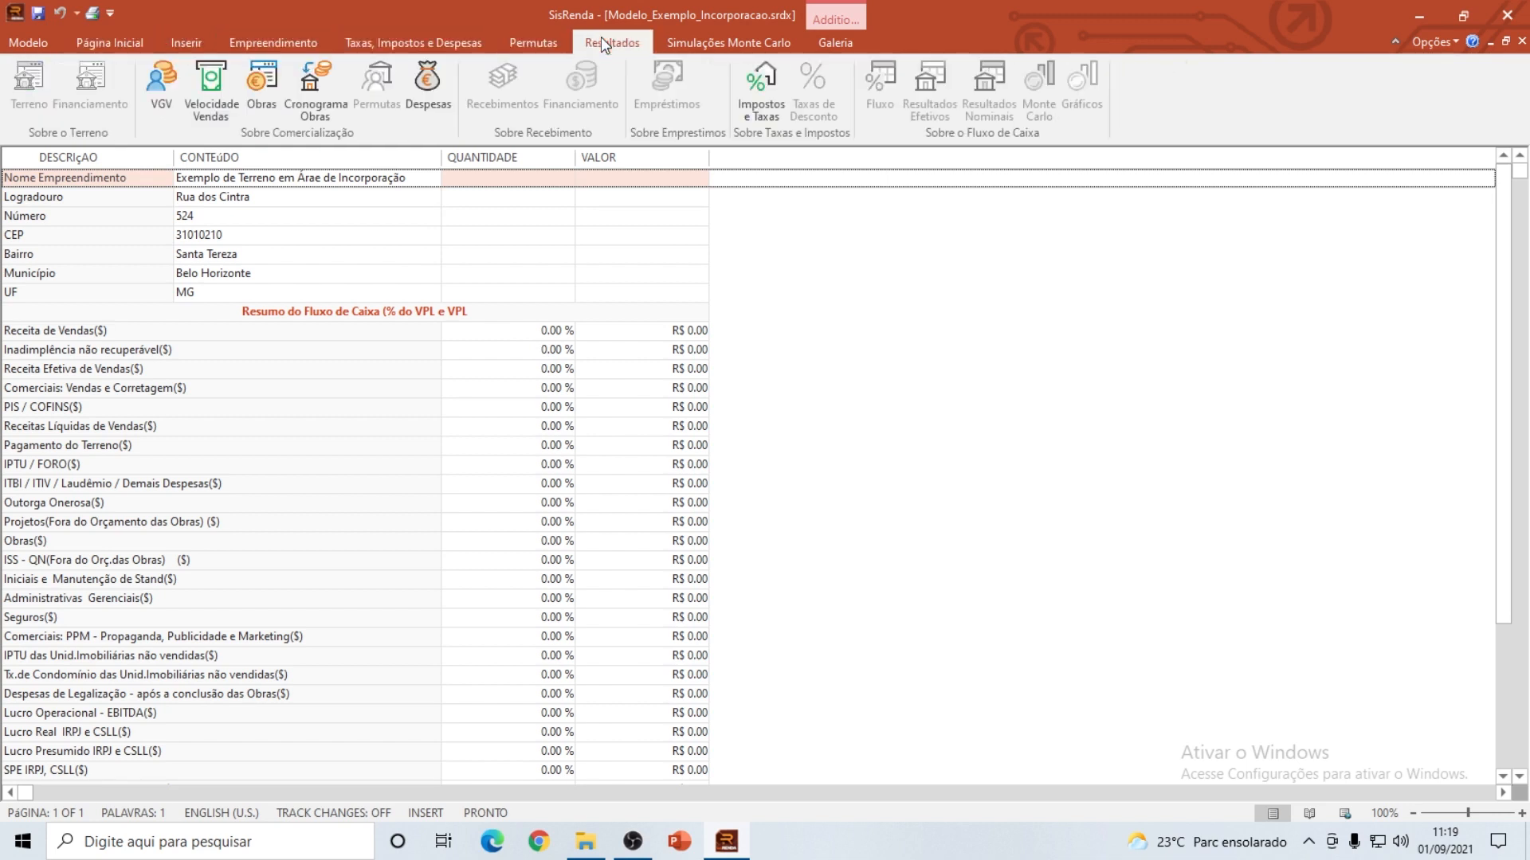
Step: Open the development's configuration and set the adopted utilization coefficient to Outorga Onerosa
left_click(284, 48)
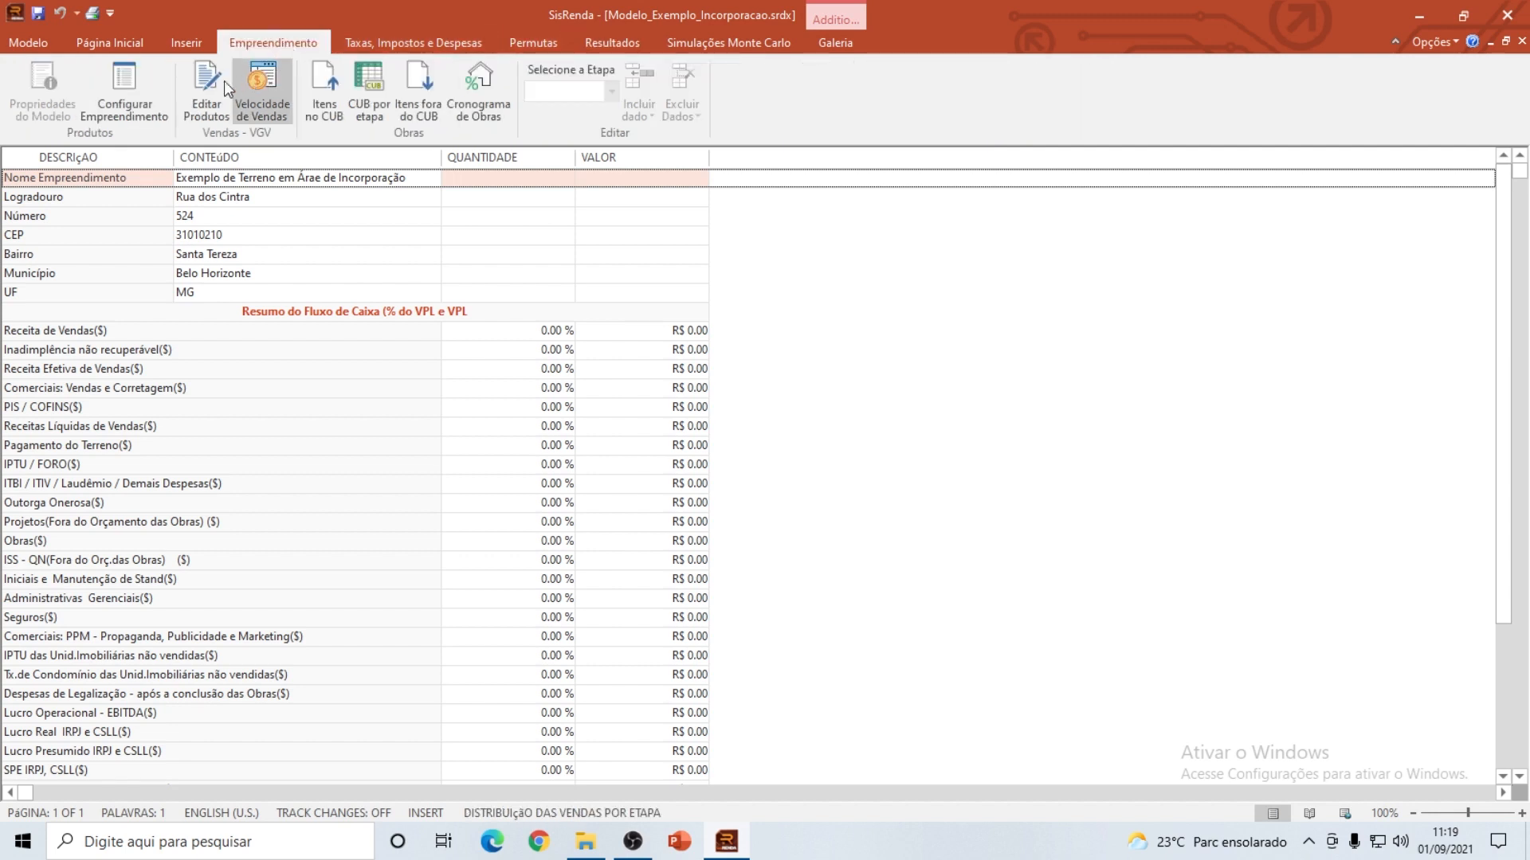
left_click(123, 92)
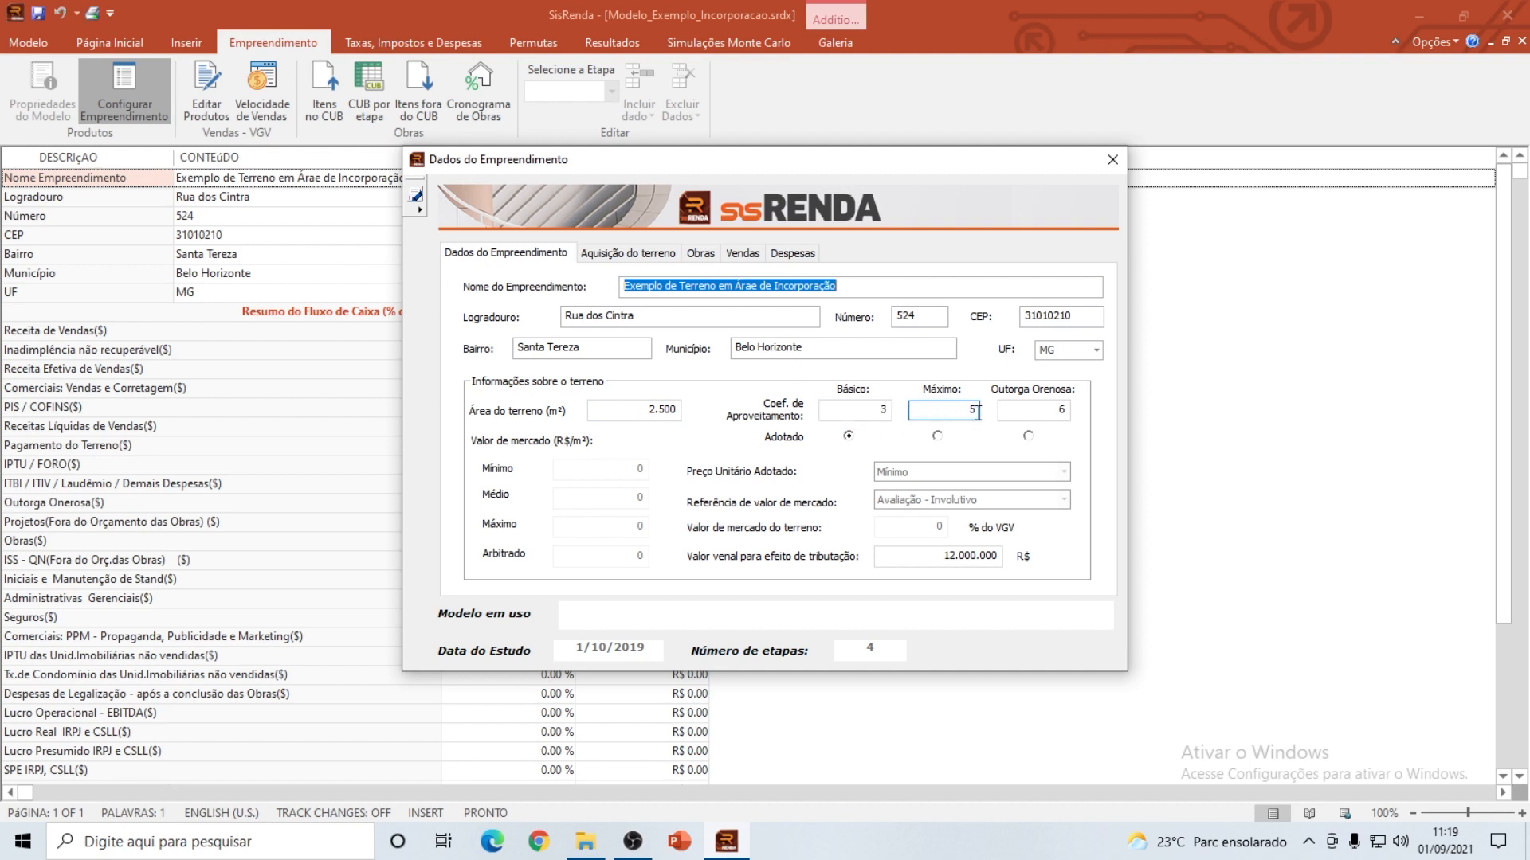
left_click(1028, 436)
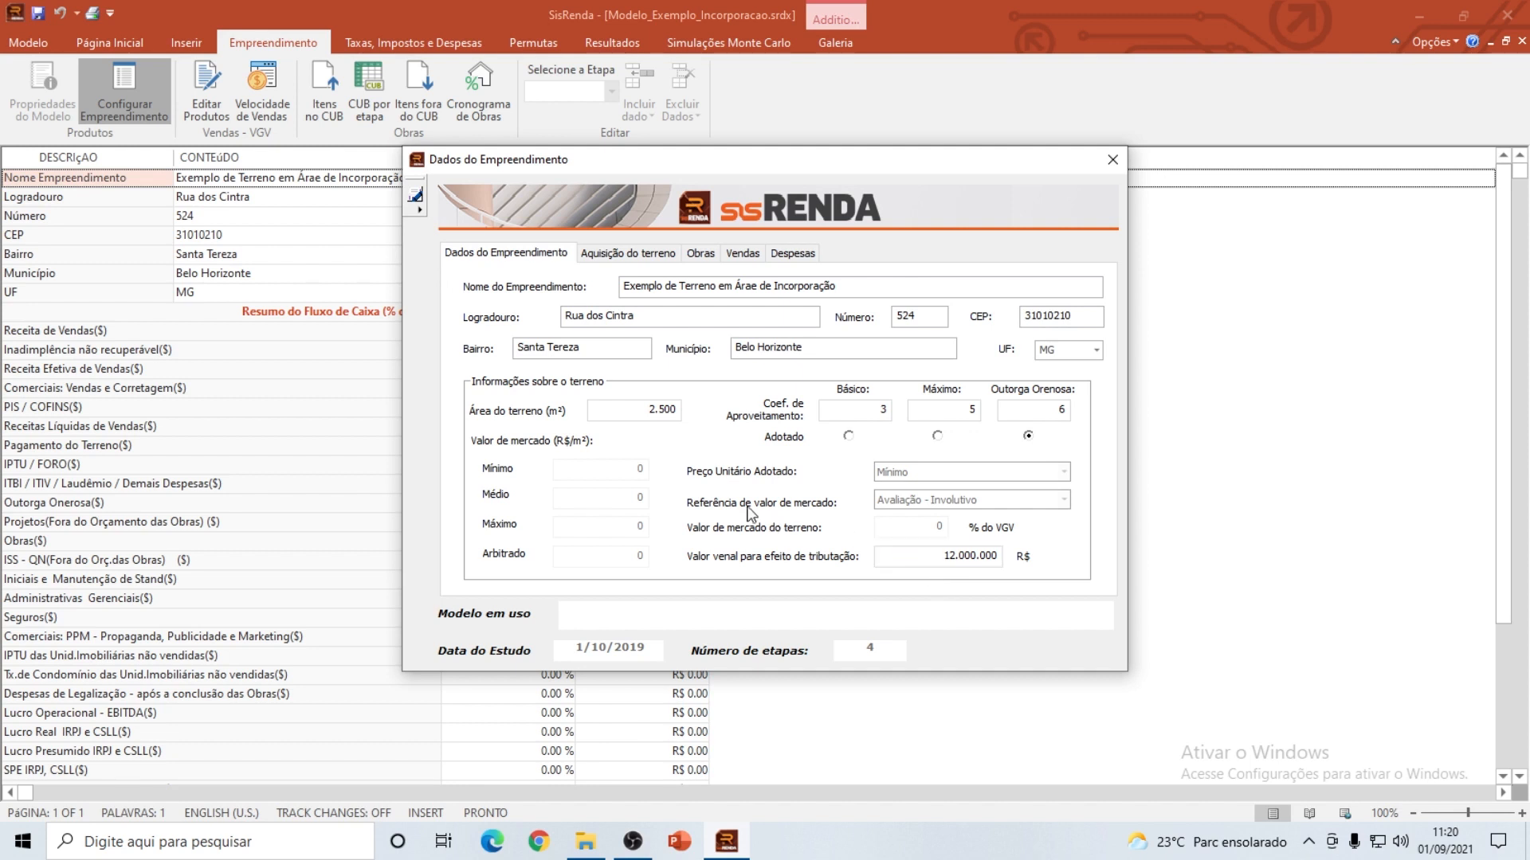
Step: Review the land acquisition data, the land area and the Outorga Onerosa coefficient, and close the development data form
left_click(621, 255)
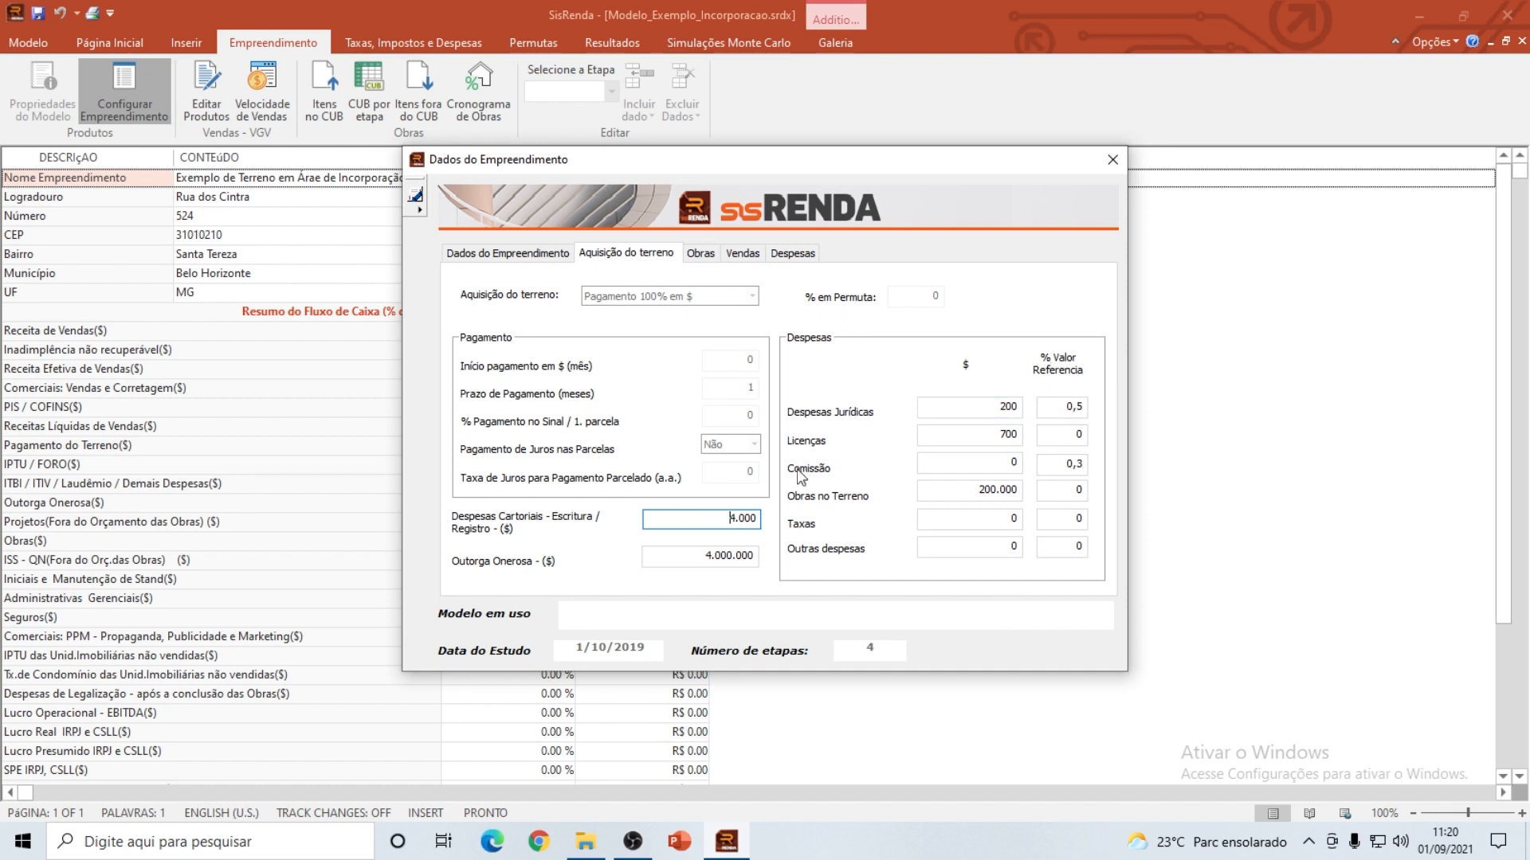
left_click(549, 255)
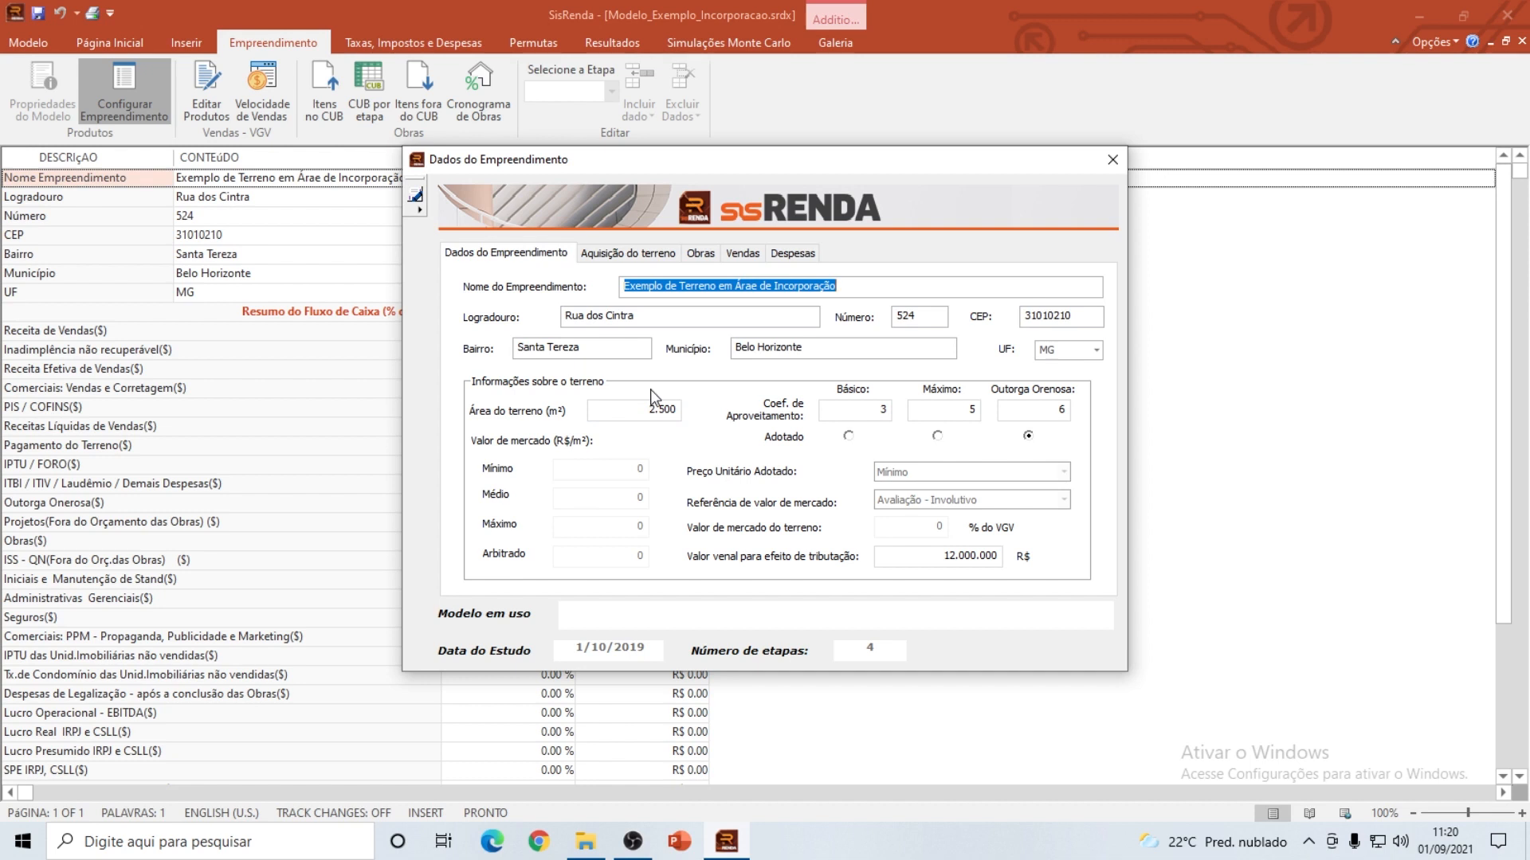
left_click(639, 410)
left_click(1044, 412)
left_click(415, 196)
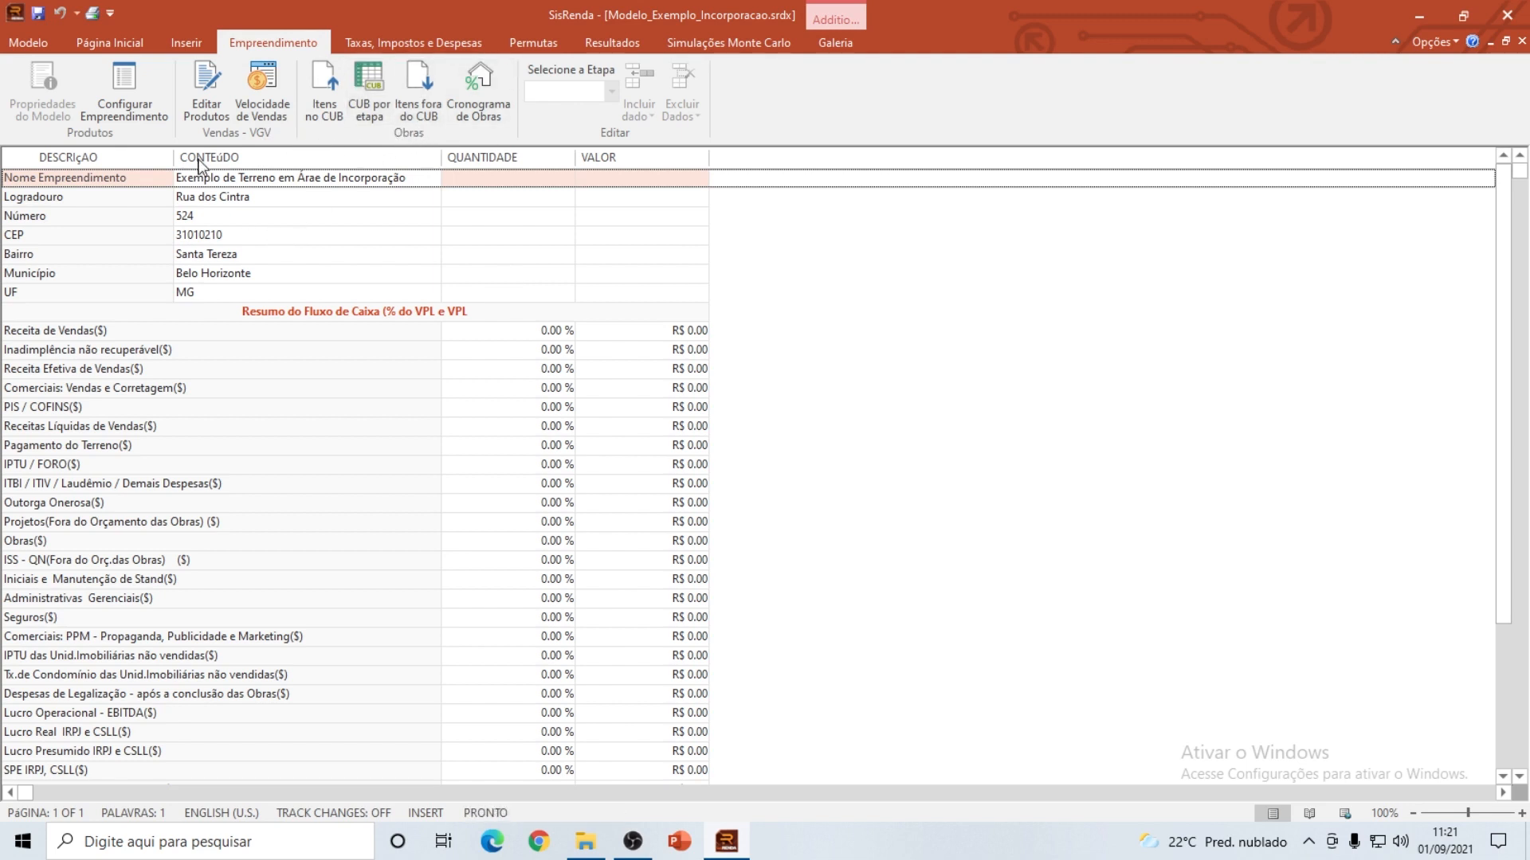
Step: Open the products table for Etapa 1, look at the available stages and slightly widen the Área column
left_click(208, 94)
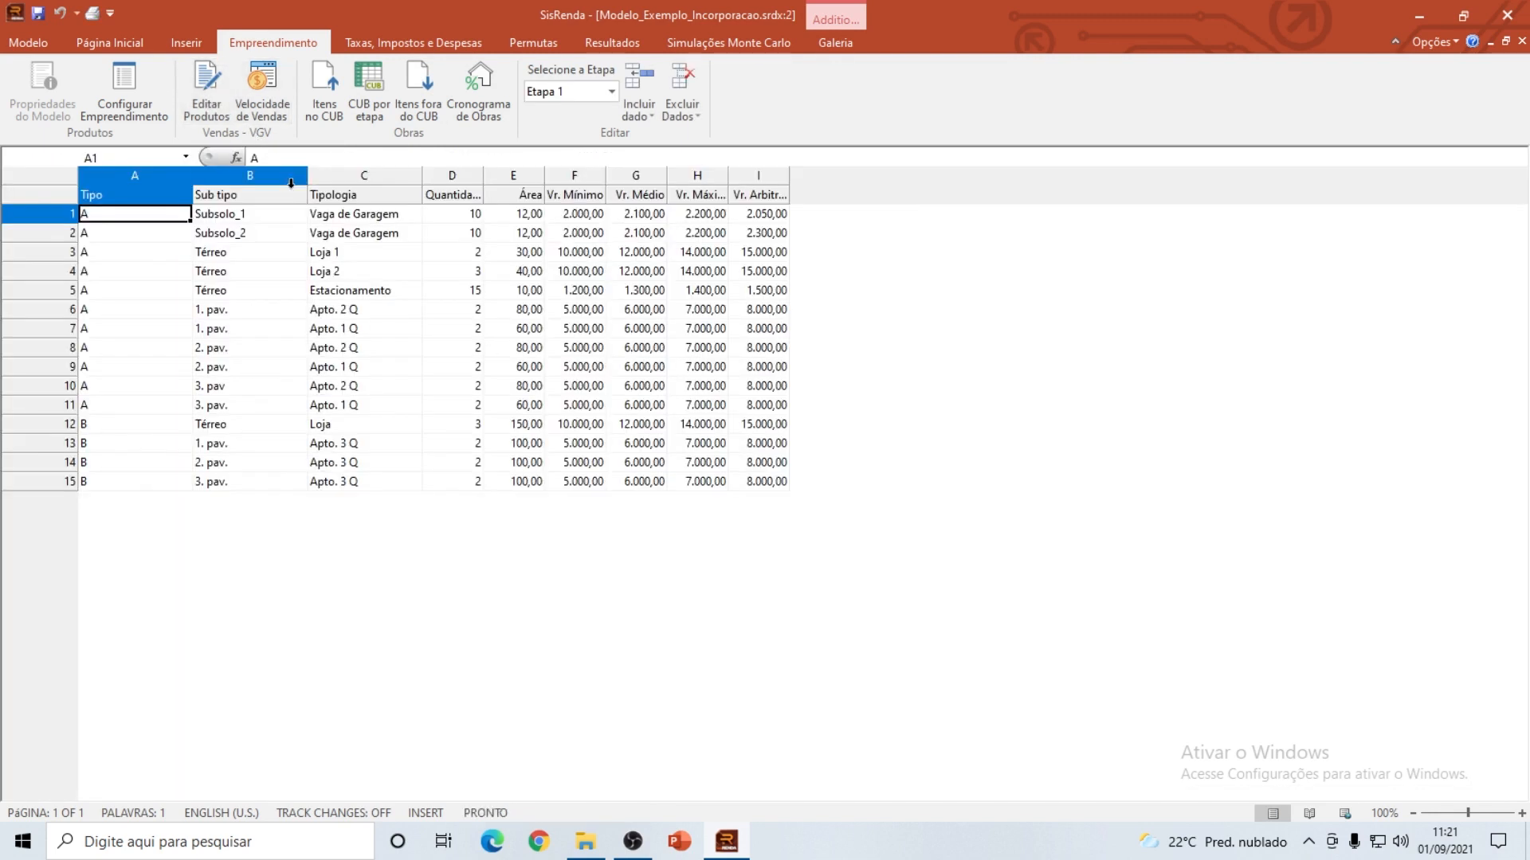
left_click(613, 92)
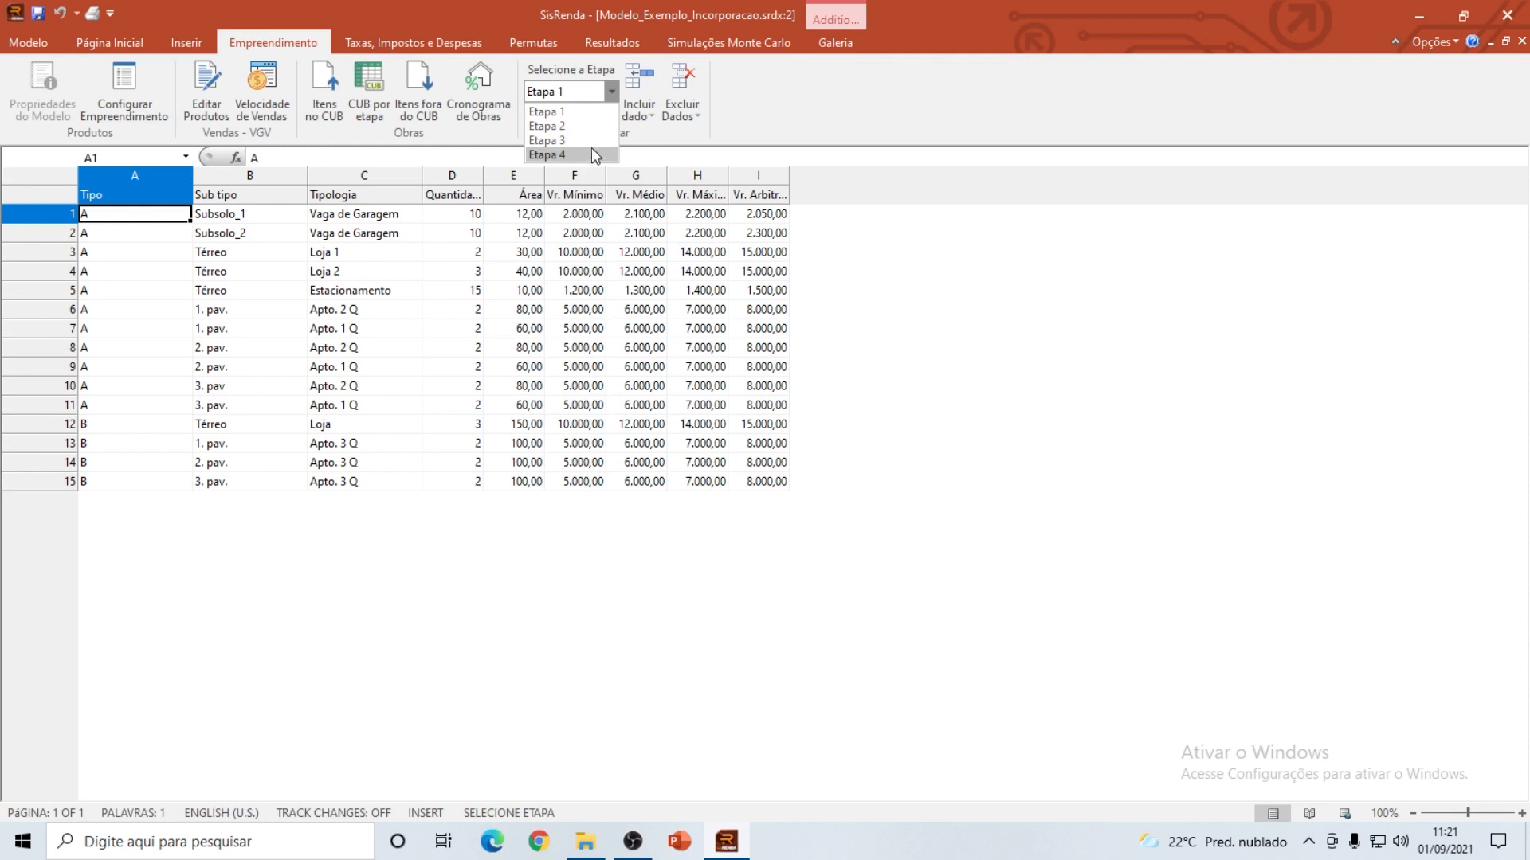
left_click(610, 94)
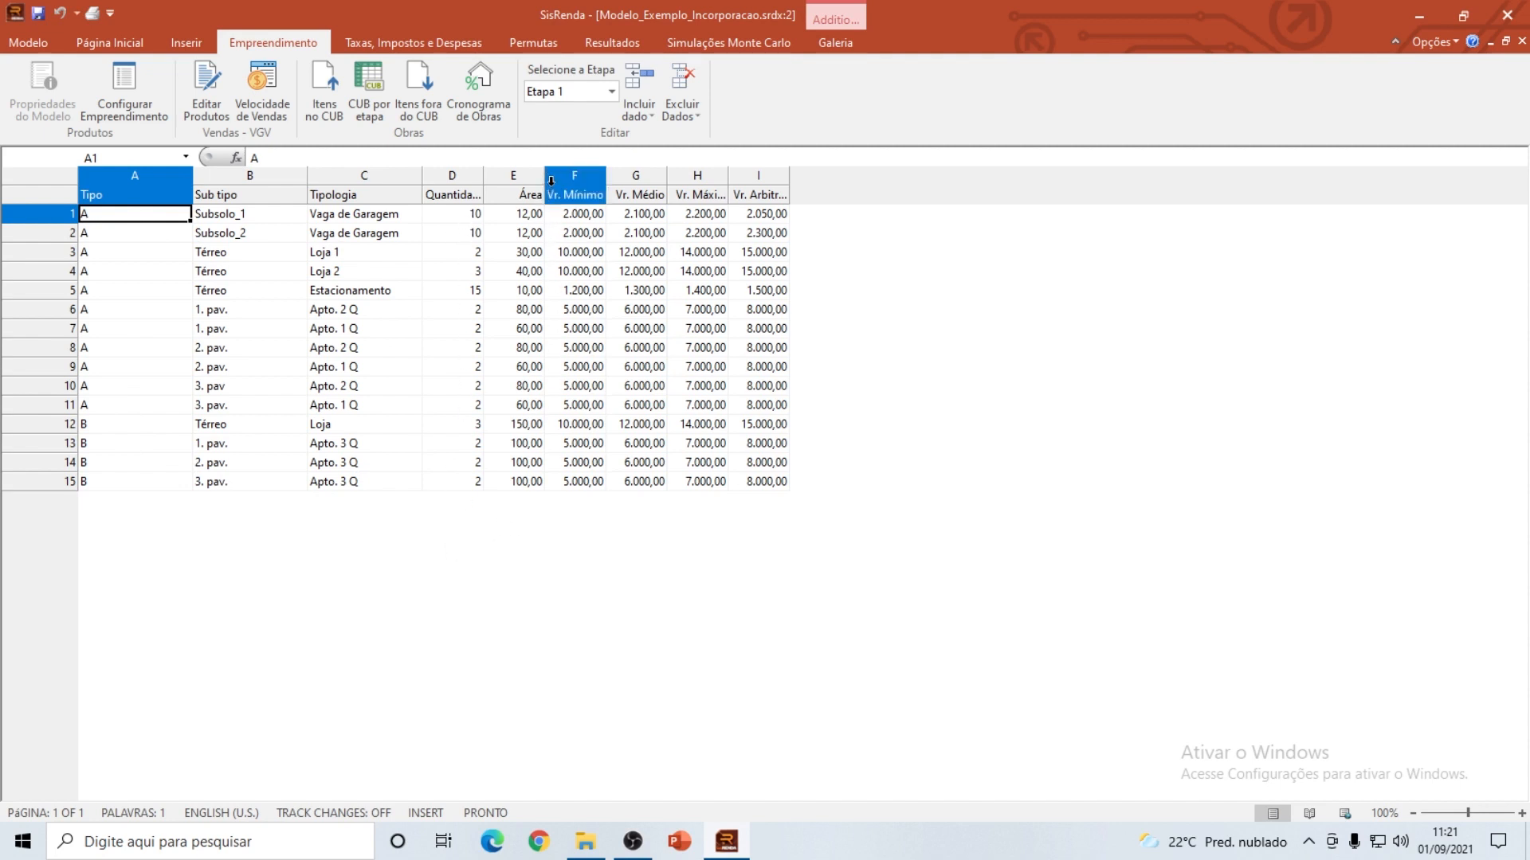
left_click_drag(546, 176, 554, 175)
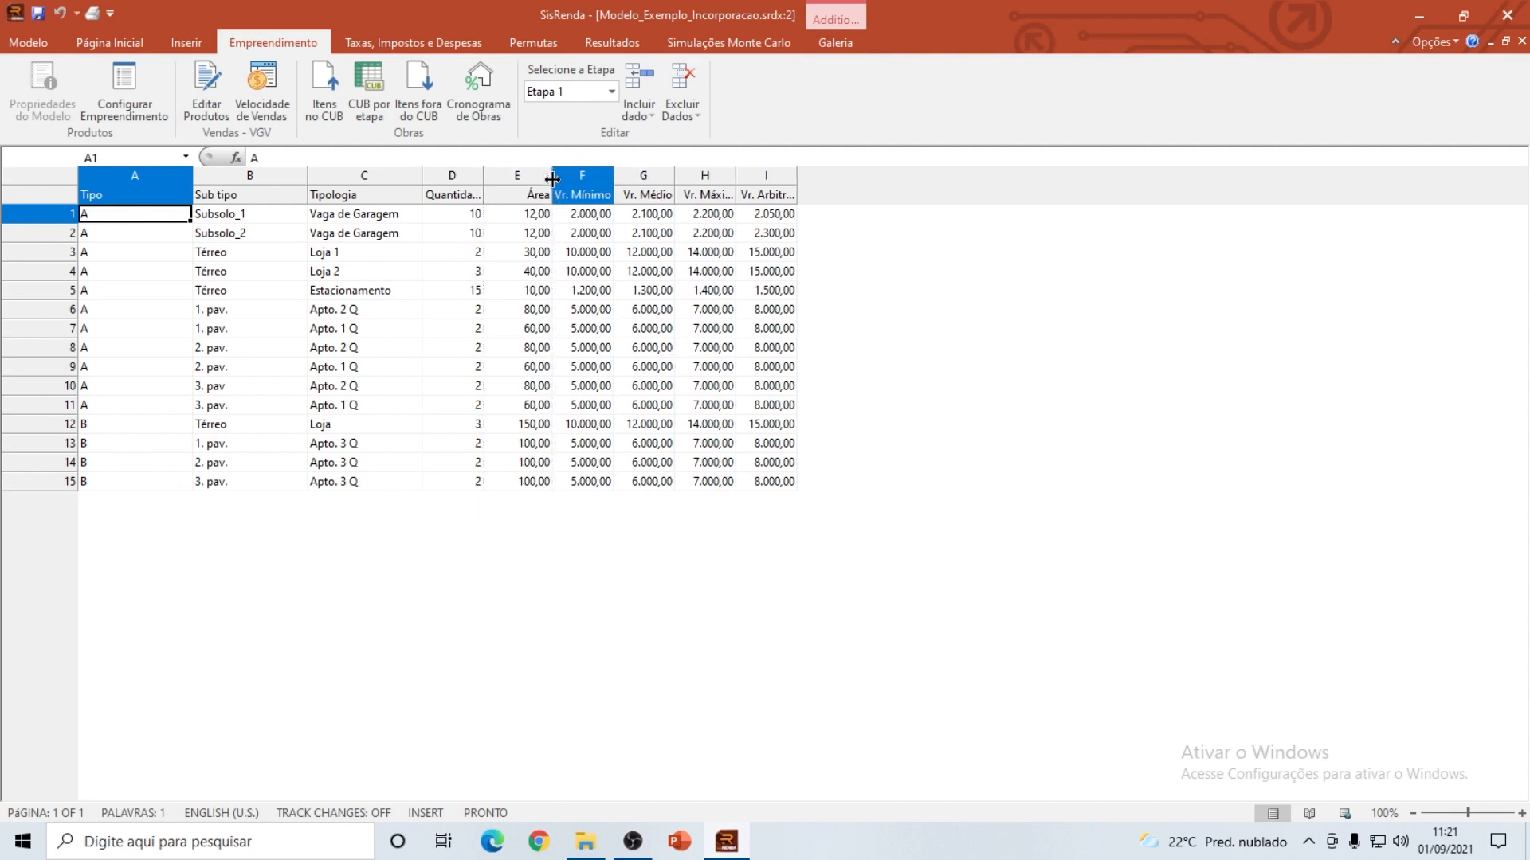
Step: Examine the minimum, average, maximum and arbitrated values, area and quantity of the Subsolo_1 parking product in Etapa 1
left_click(587, 213)
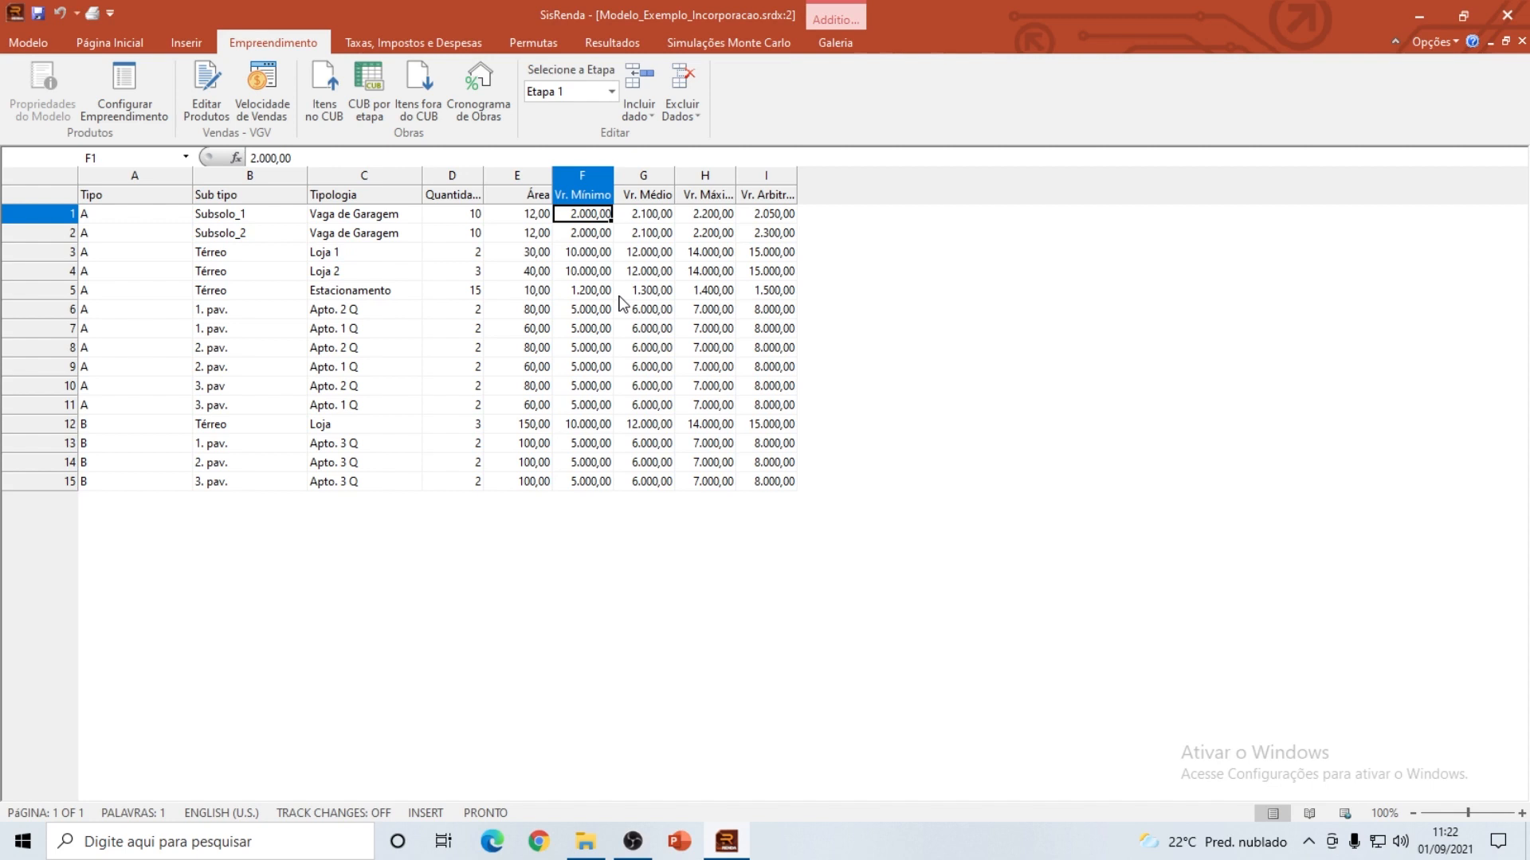
key("Right")
key("Right")
key("Right")
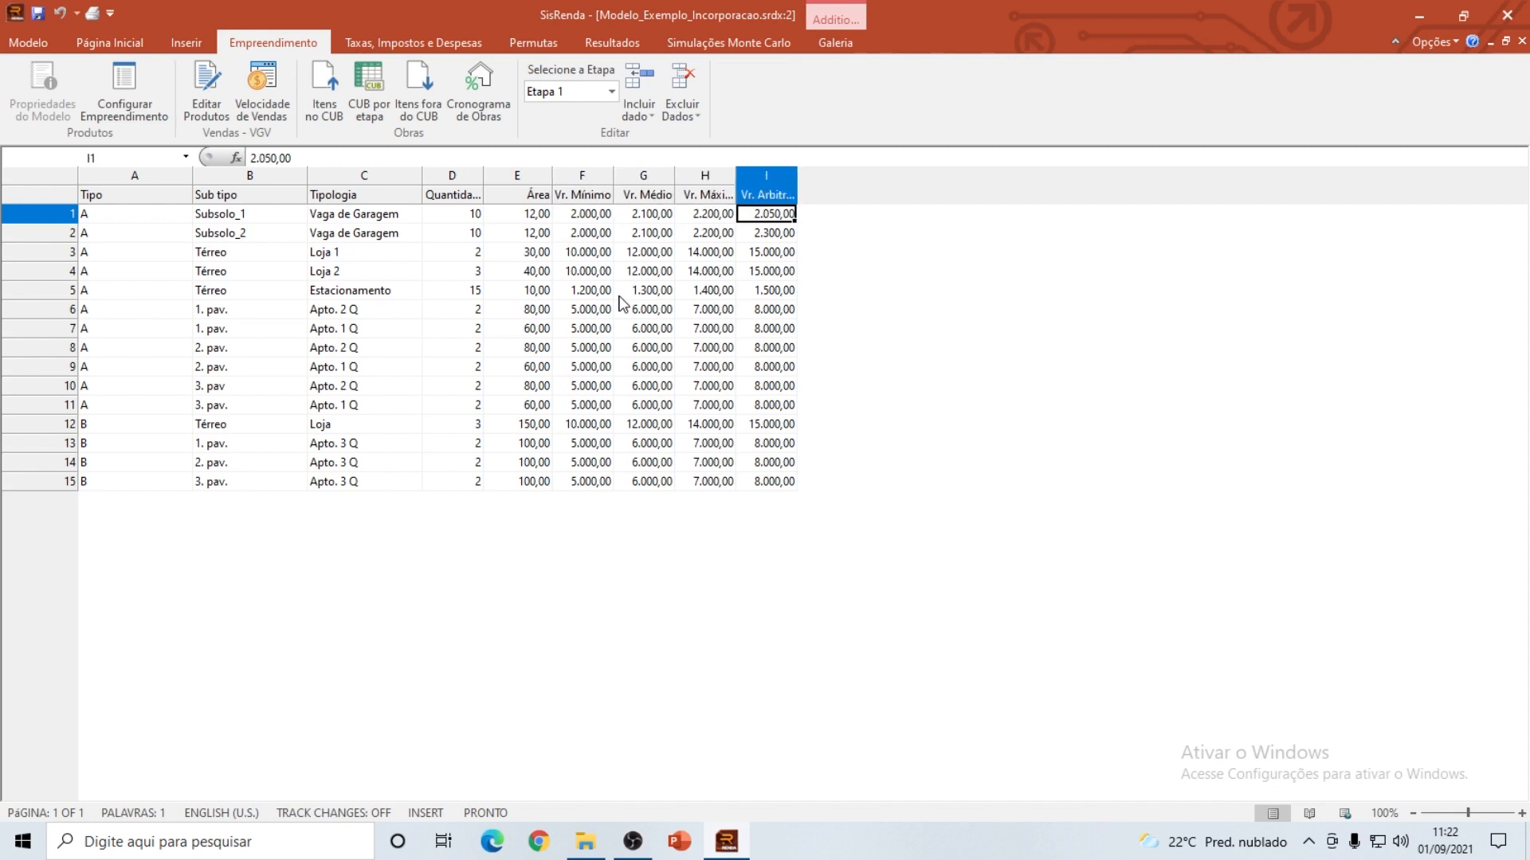
key("Left")
key("Left")
key("Left")
key("Left")
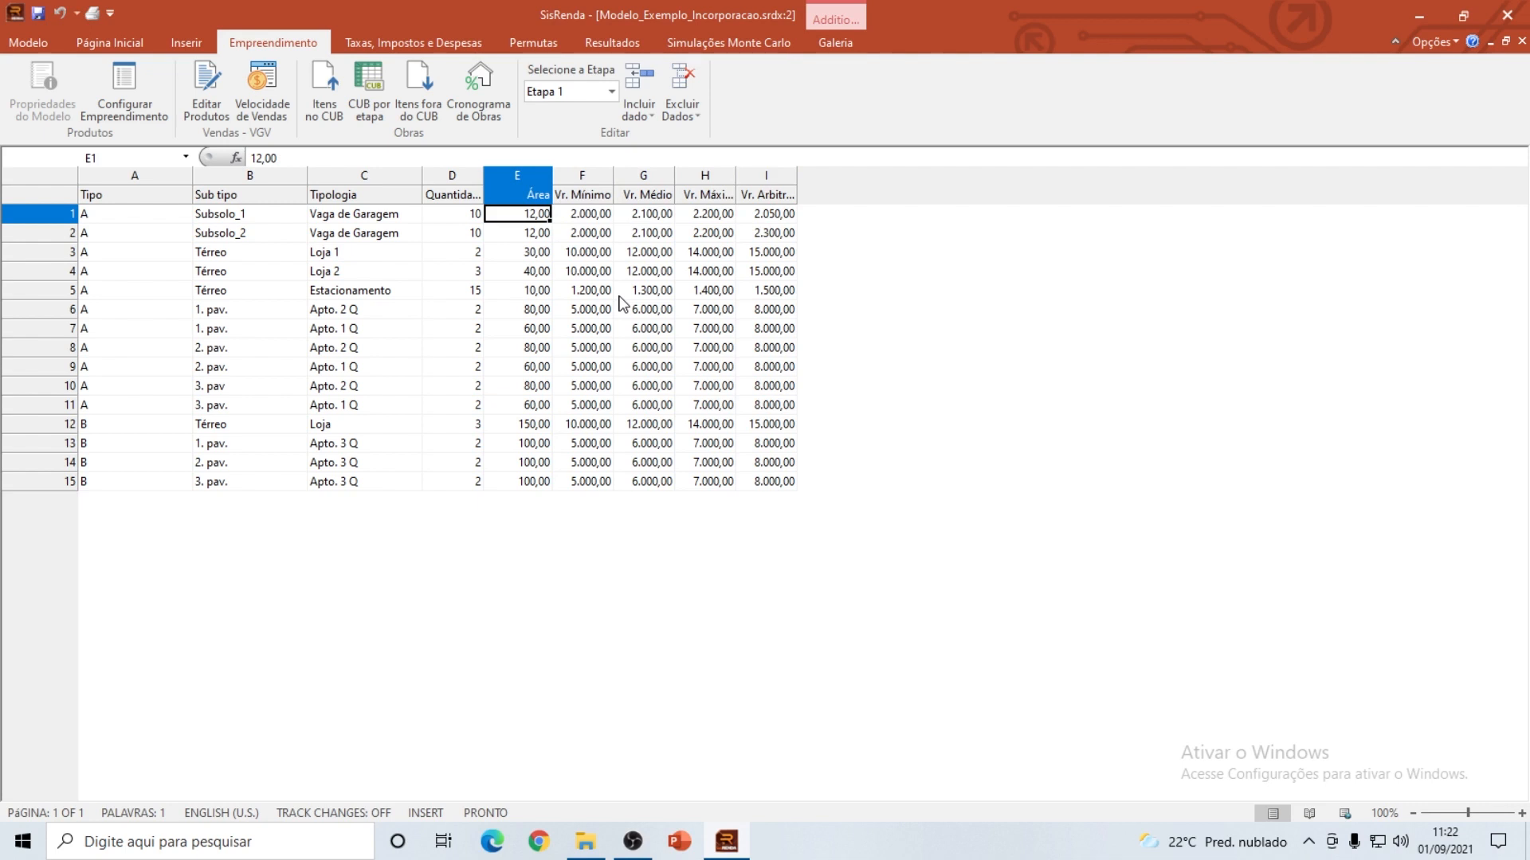
key("Left")
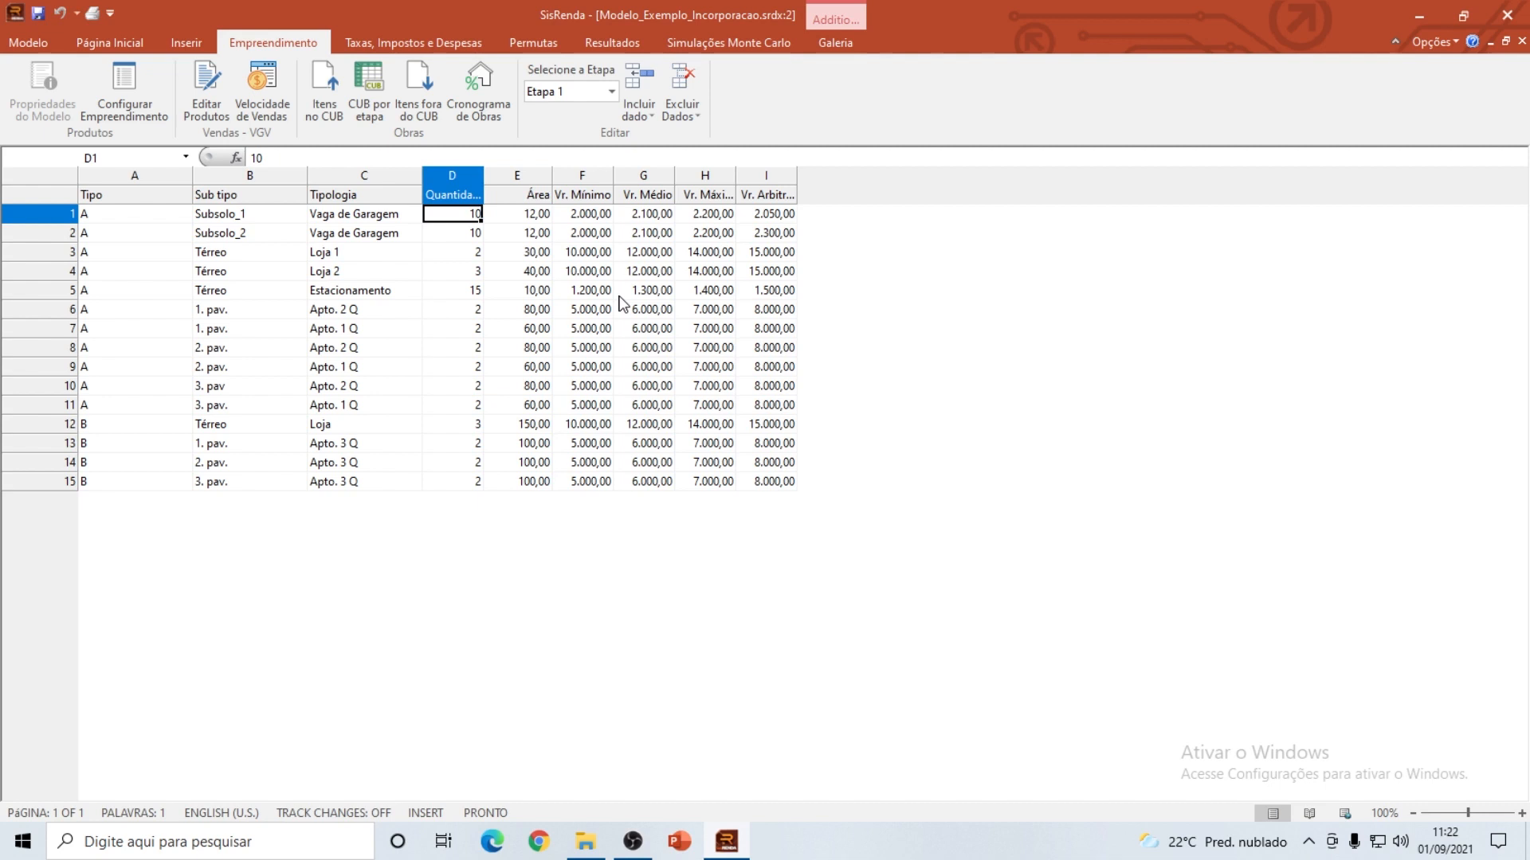
Step: Go through the Etapa 1 product quantities, then examine the area and unit values of type B's 1. pav. Apto. 3 Q
key("Down")
key("Down")
key("Down")
key("Down")
key("Down")
key("Down")
key("Down")
key("Down")
key("Down")
key("Down")
key("Down")
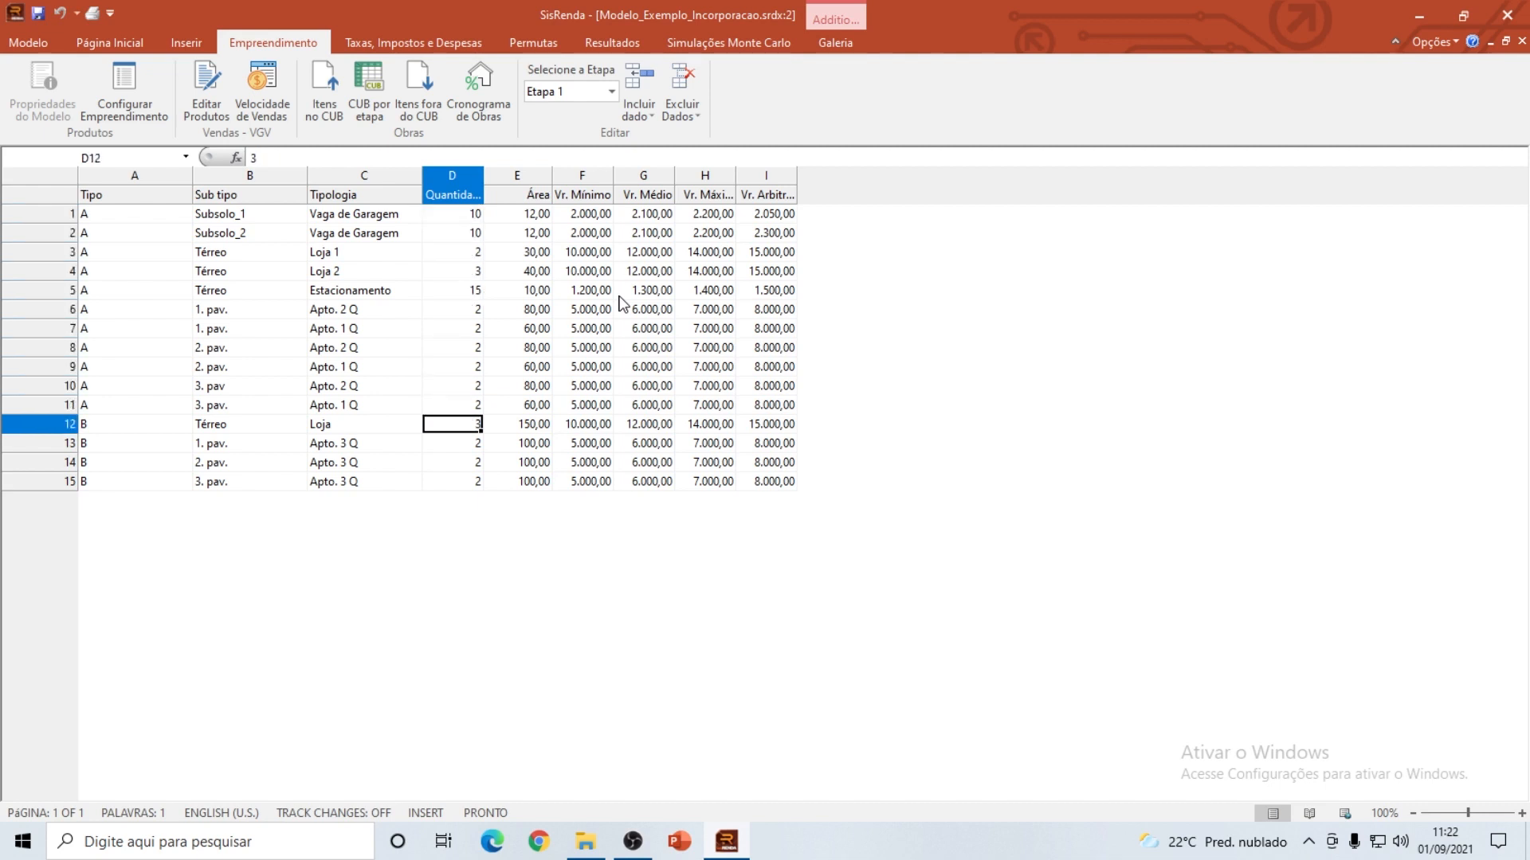
key("Down")
key("Left")
key("Right")
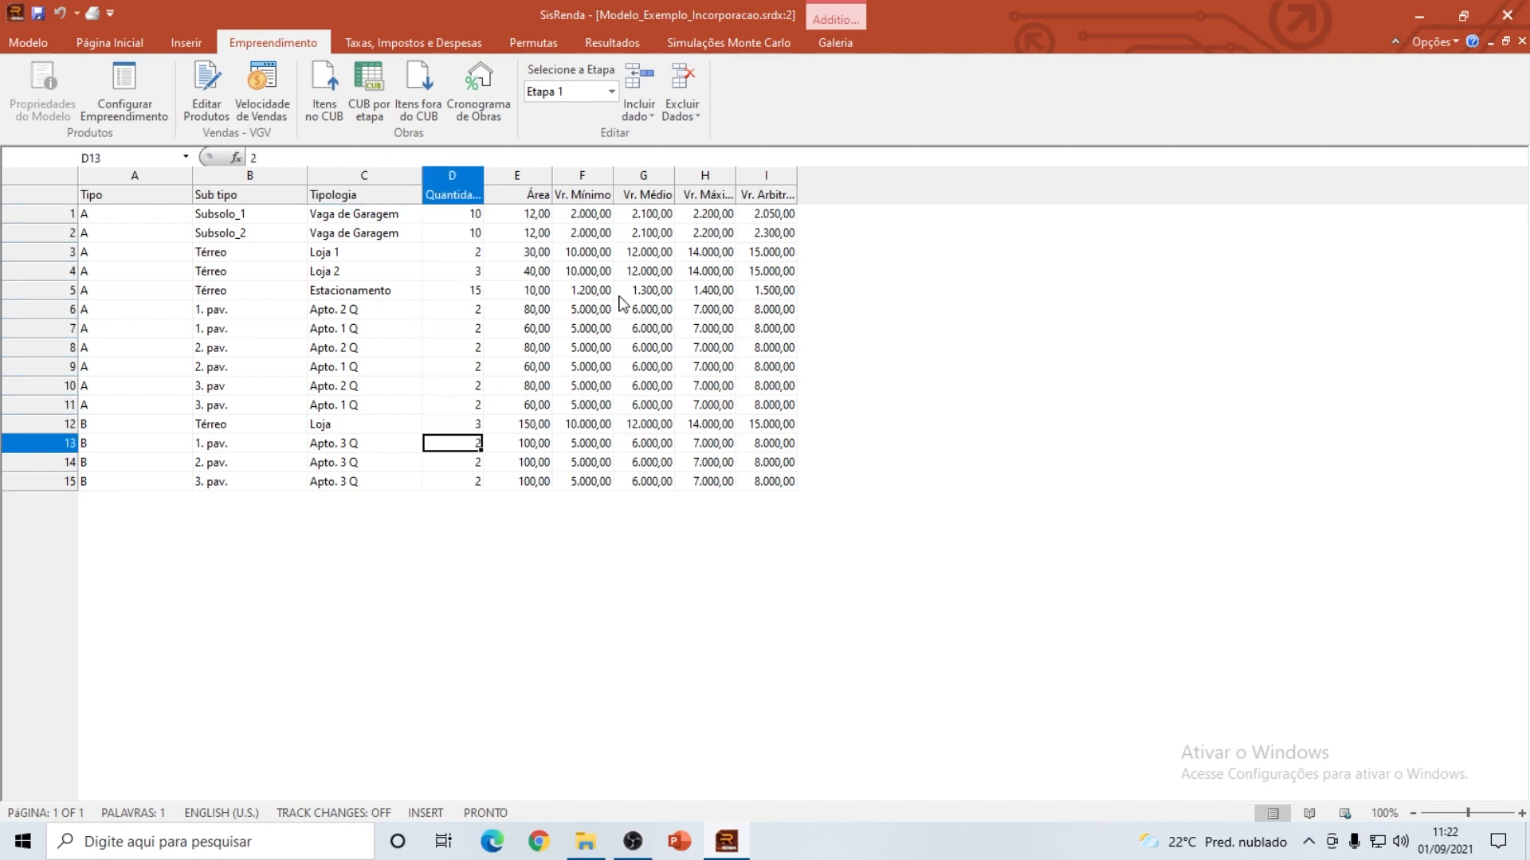
key("Right")
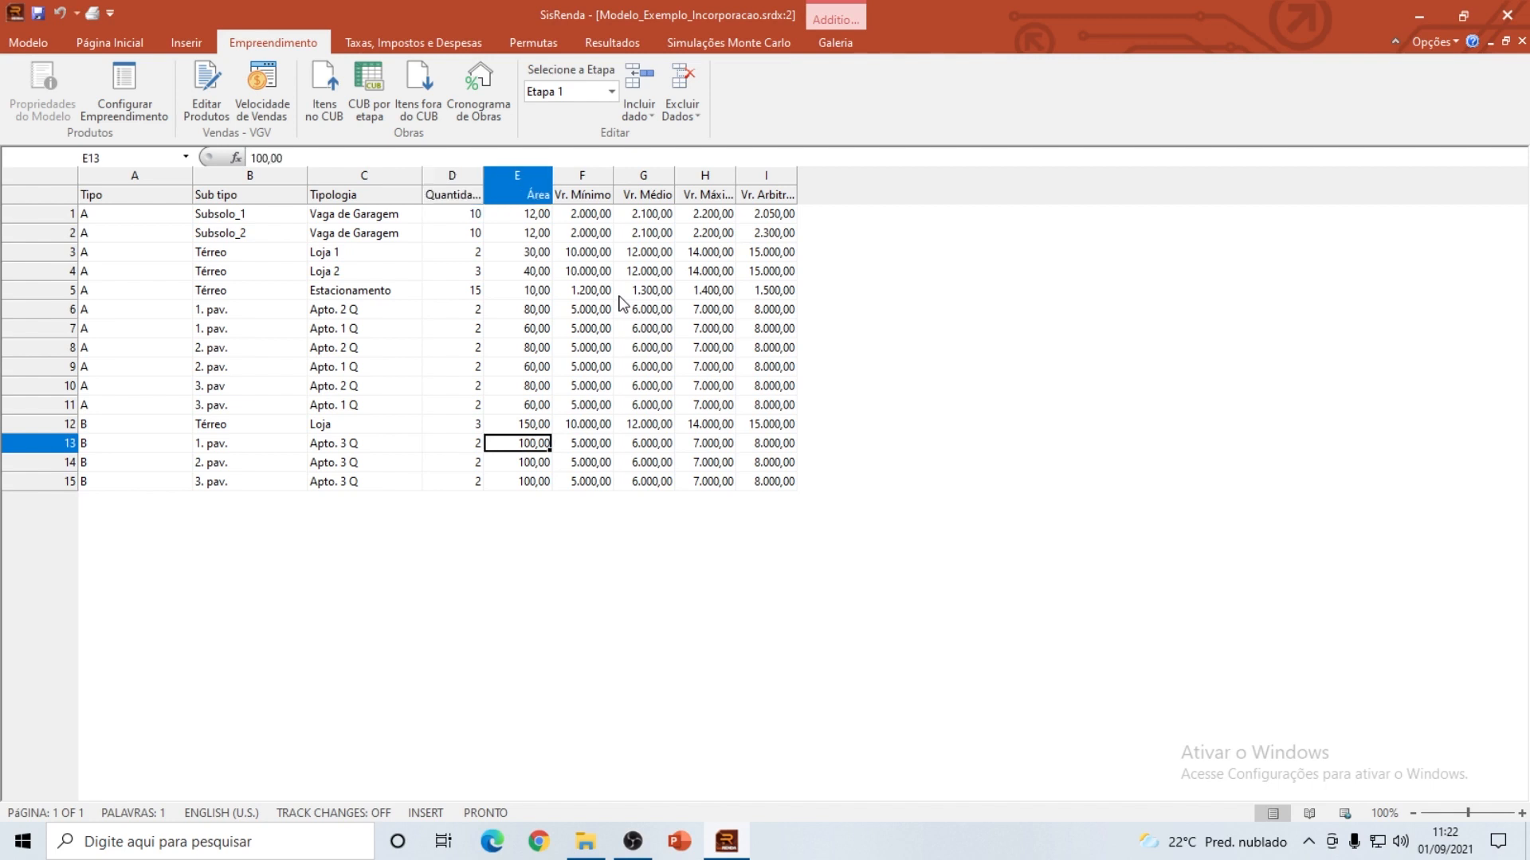
key("Right")
key("Right")
key("Right")
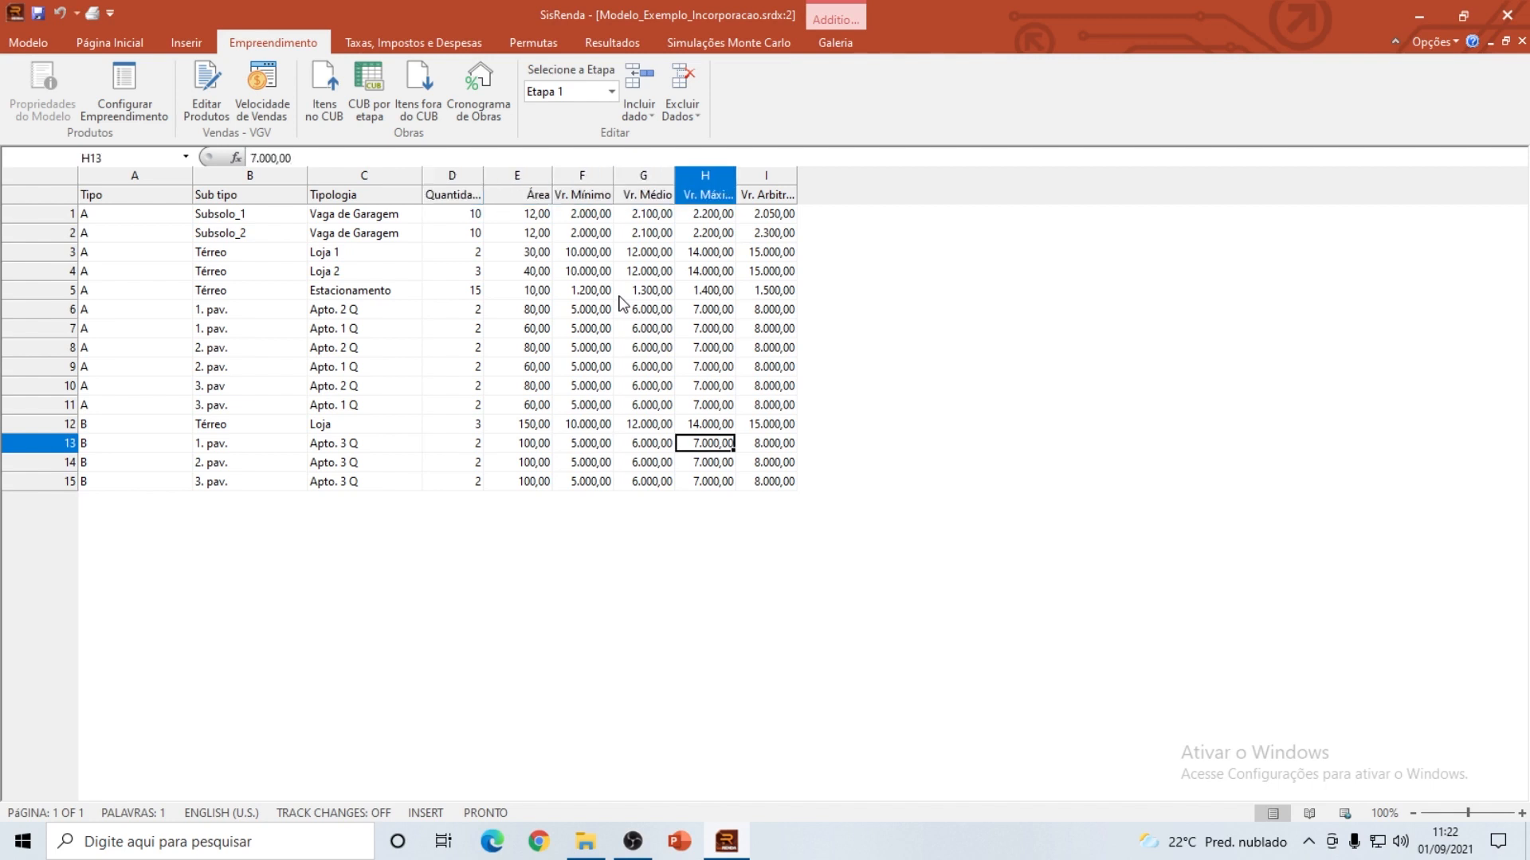
key("Left")
key("Left")
key("Right")
key("Right")
key("Right")
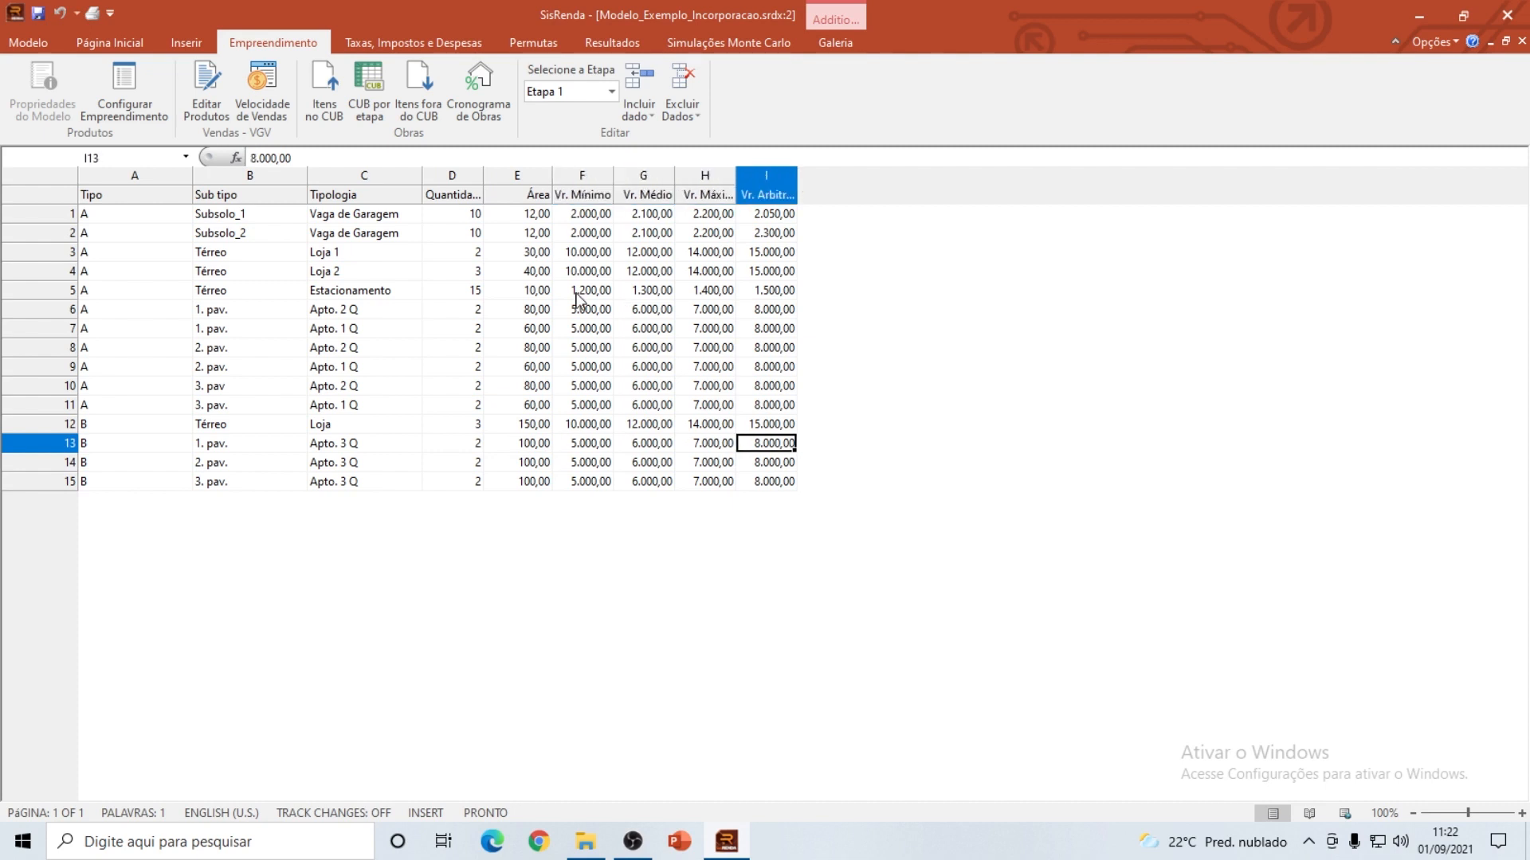
Step: Display the products tables of Etapa 2, Etapa 3 and Etapa 4 one after another
left_click(562, 91)
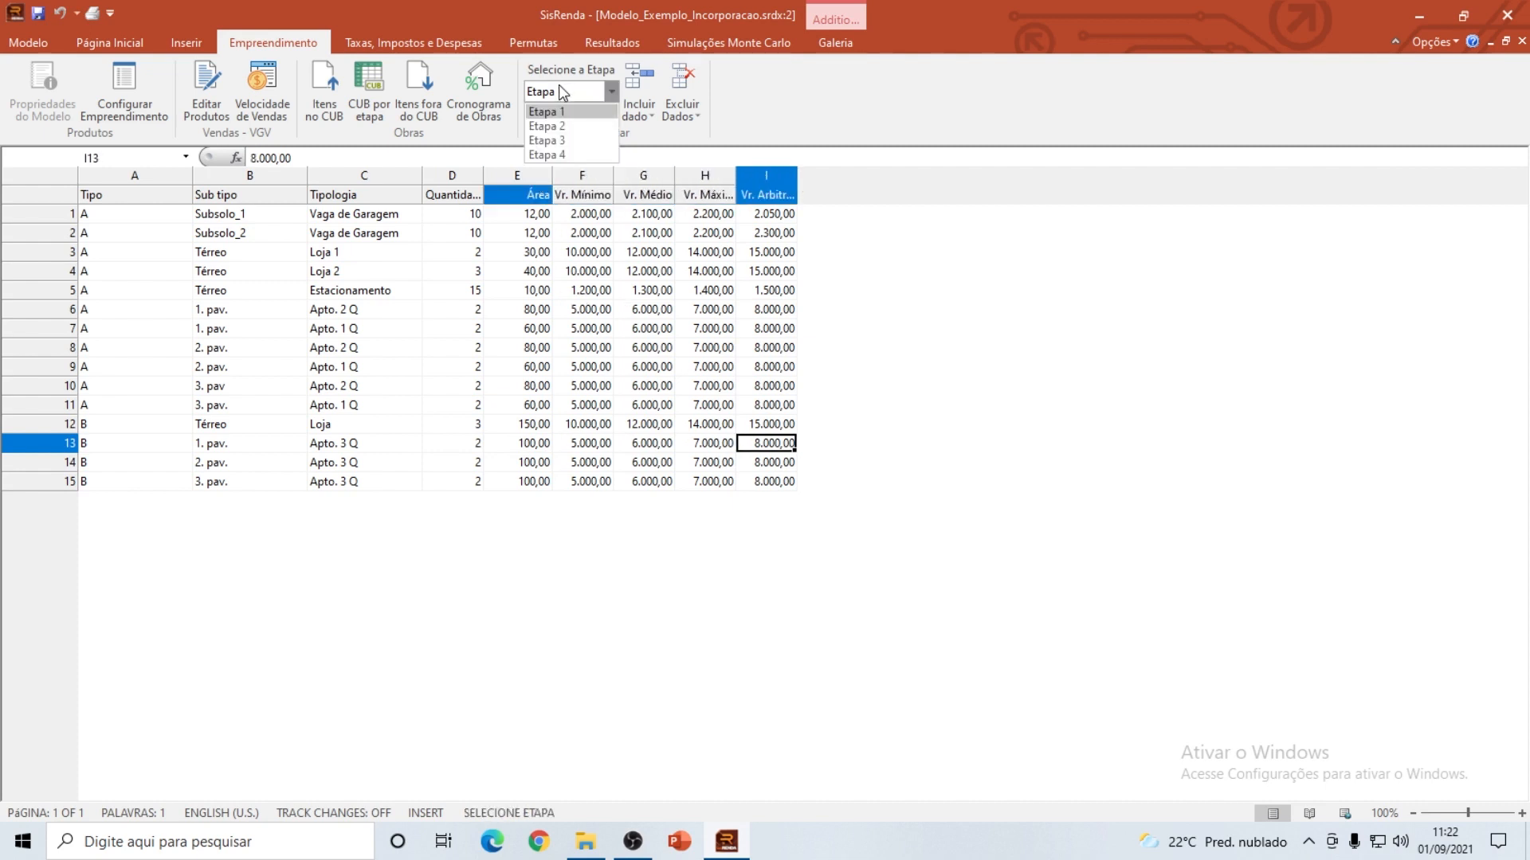
left_click(547, 125)
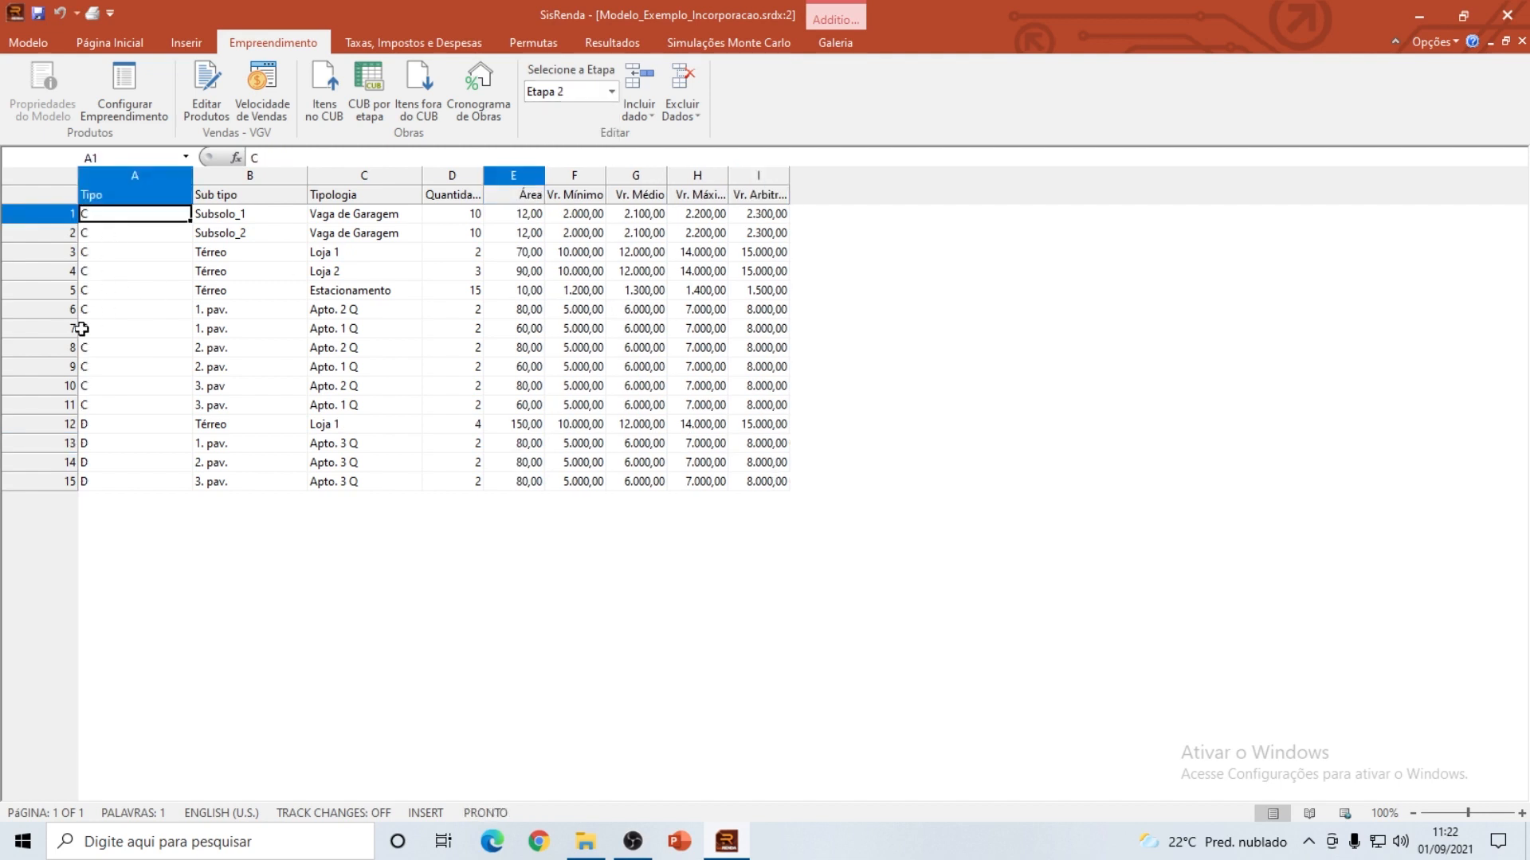
left_click(562, 92)
left_click(546, 140)
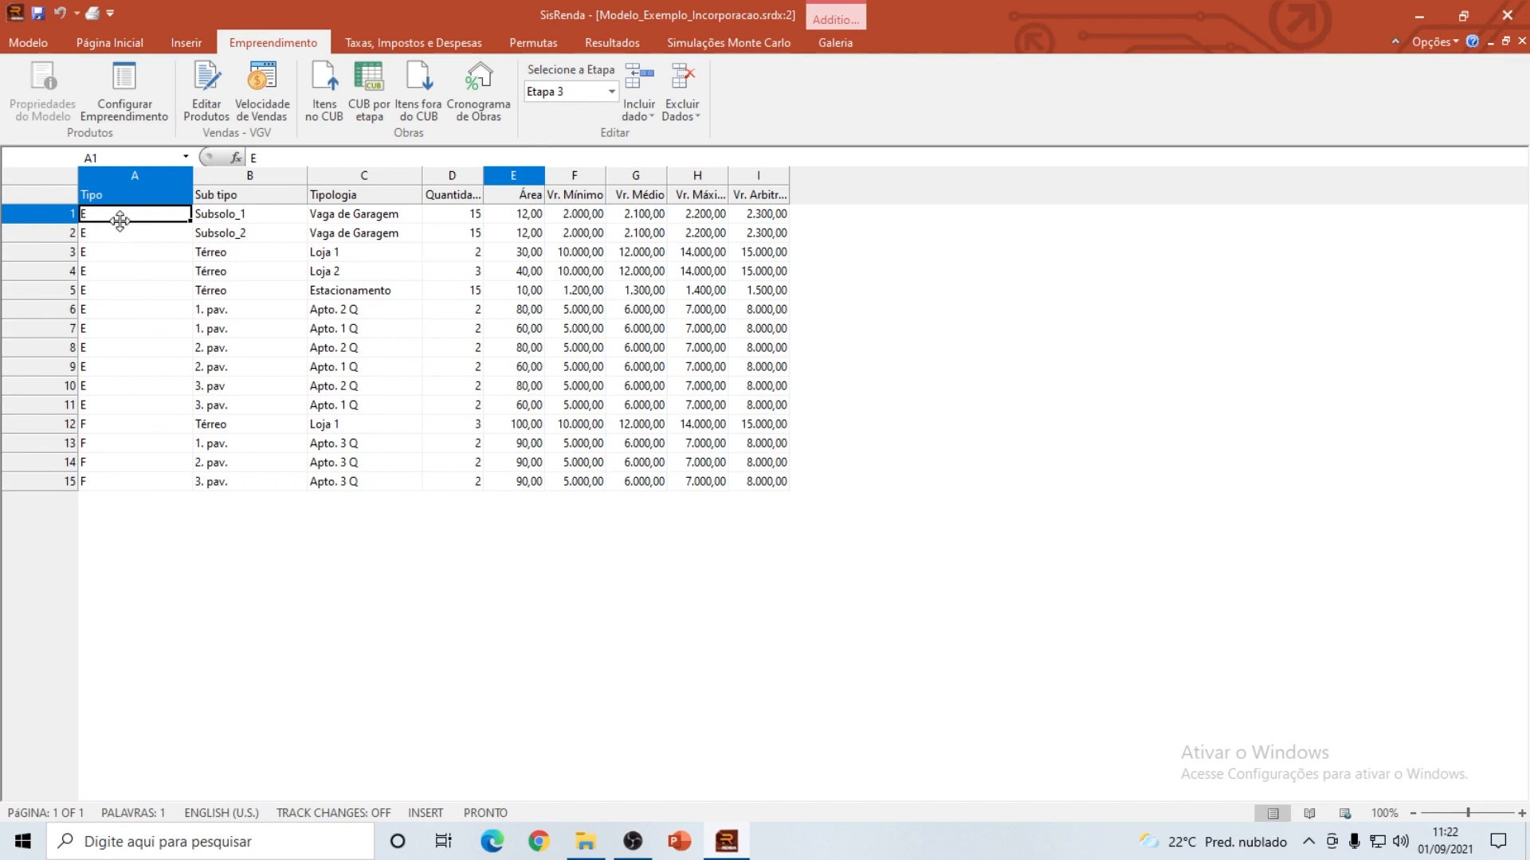
left_click(562, 93)
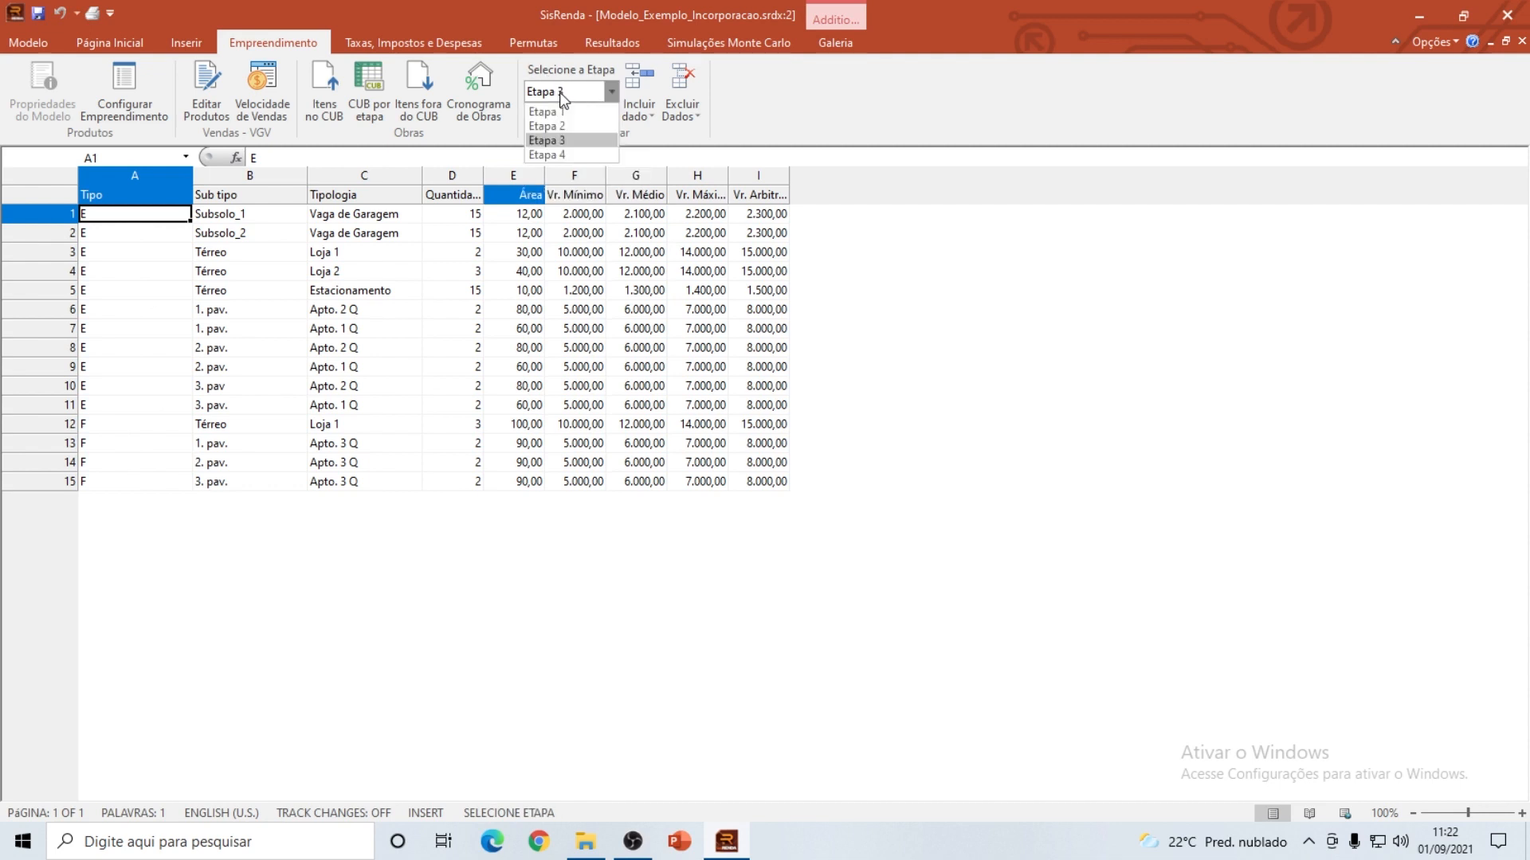
left_click(562, 152)
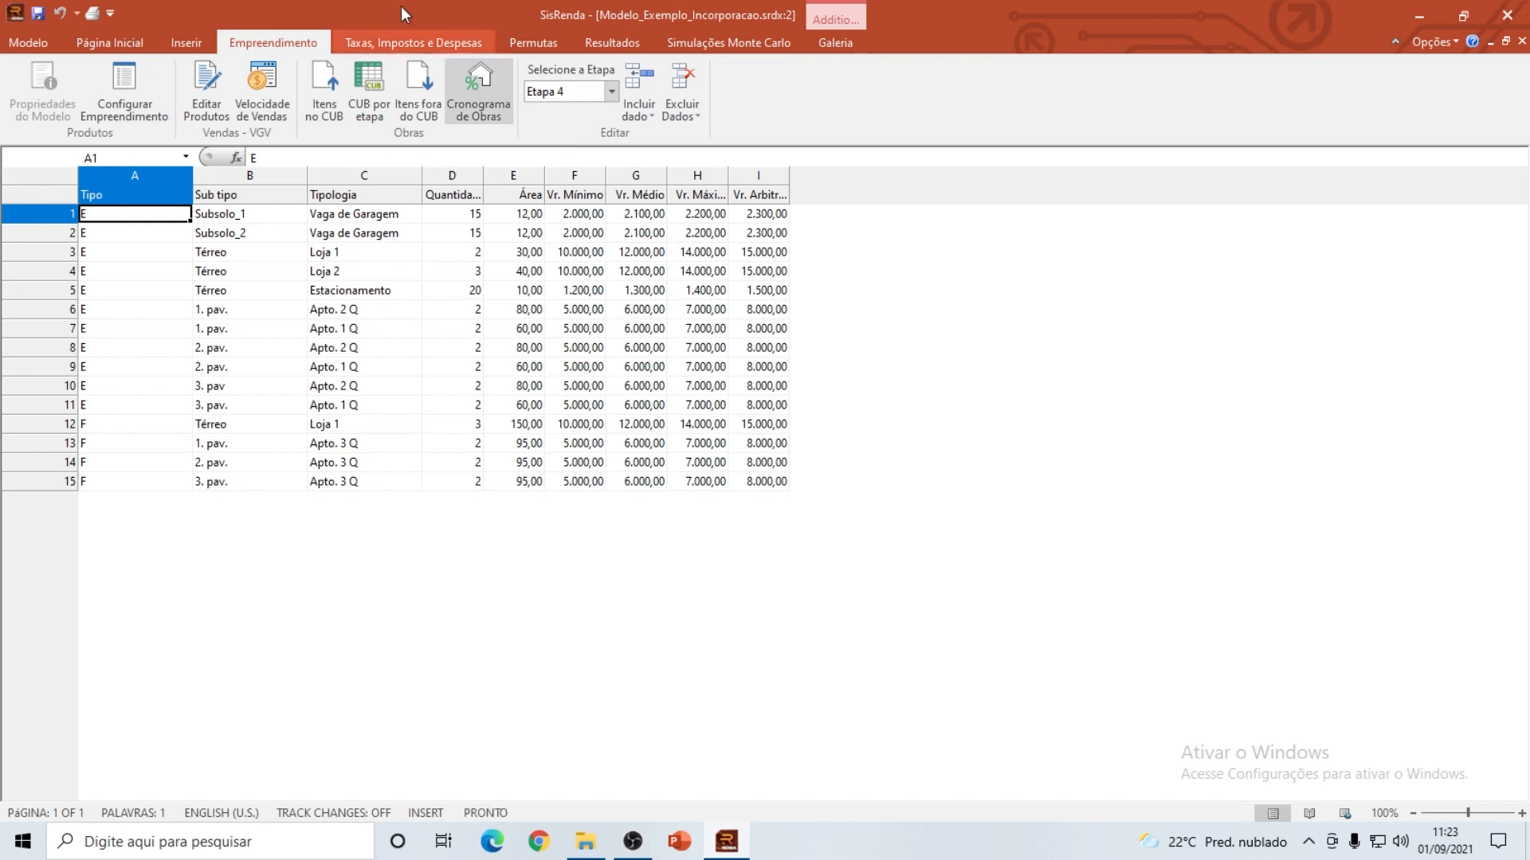
Step: Check the options for including product data in Etapa 4 and close the products table
left_click(647, 118)
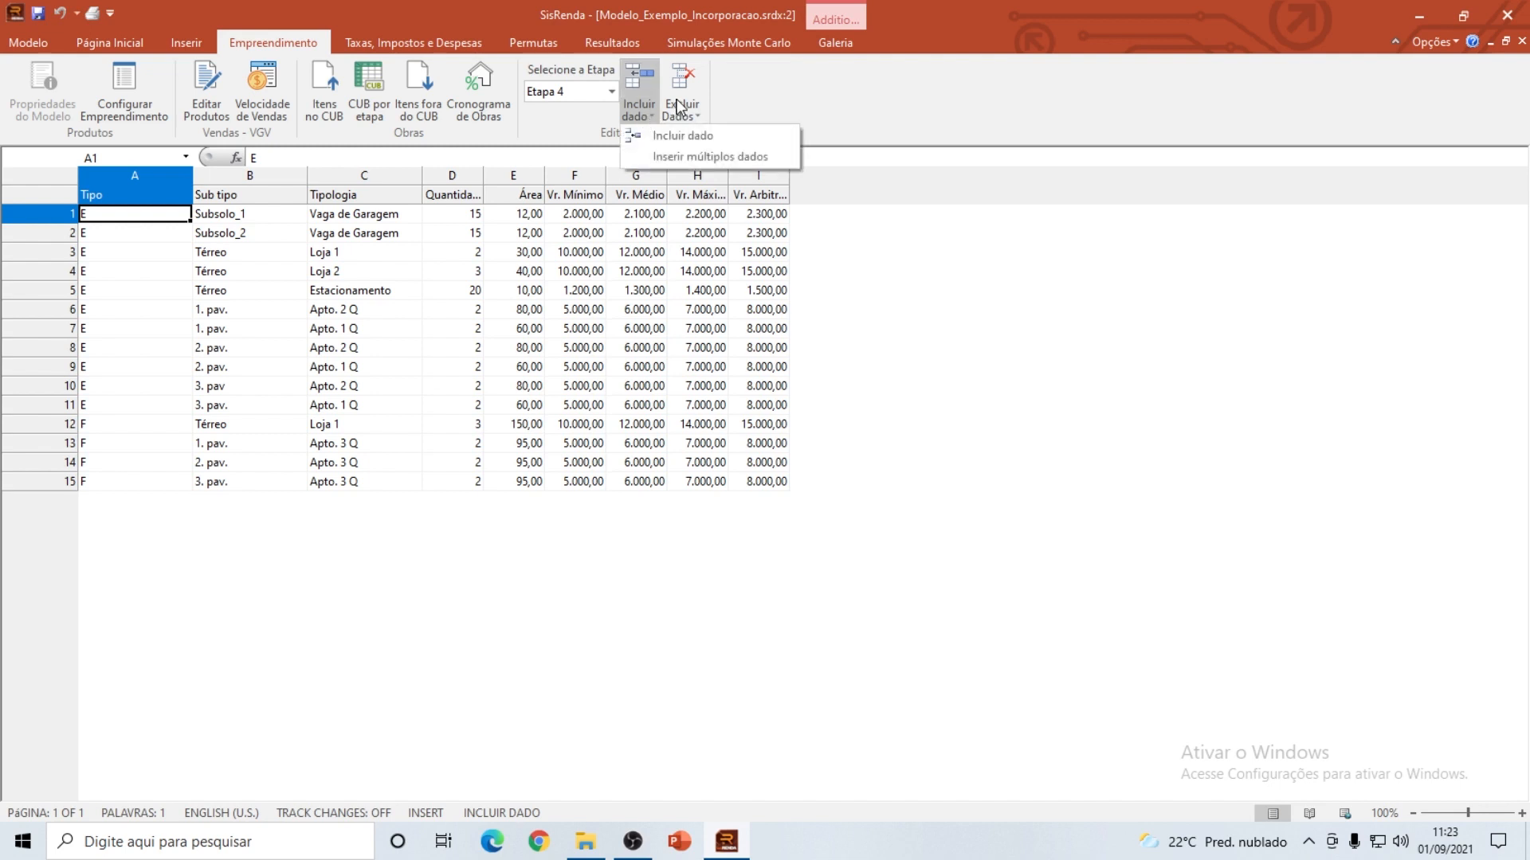
left_click(231, 253)
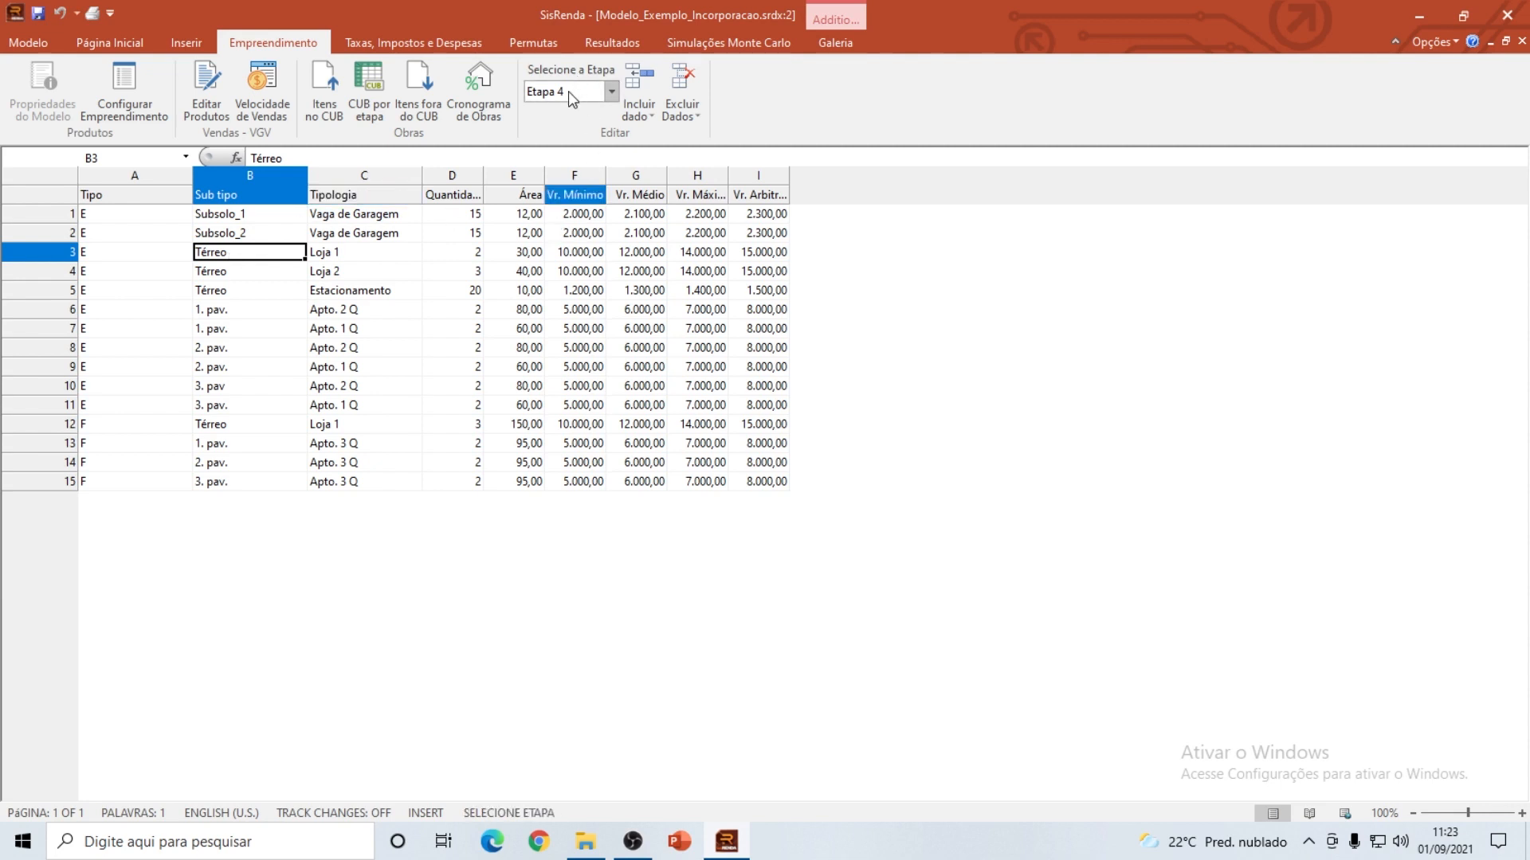
left_click(1522, 40)
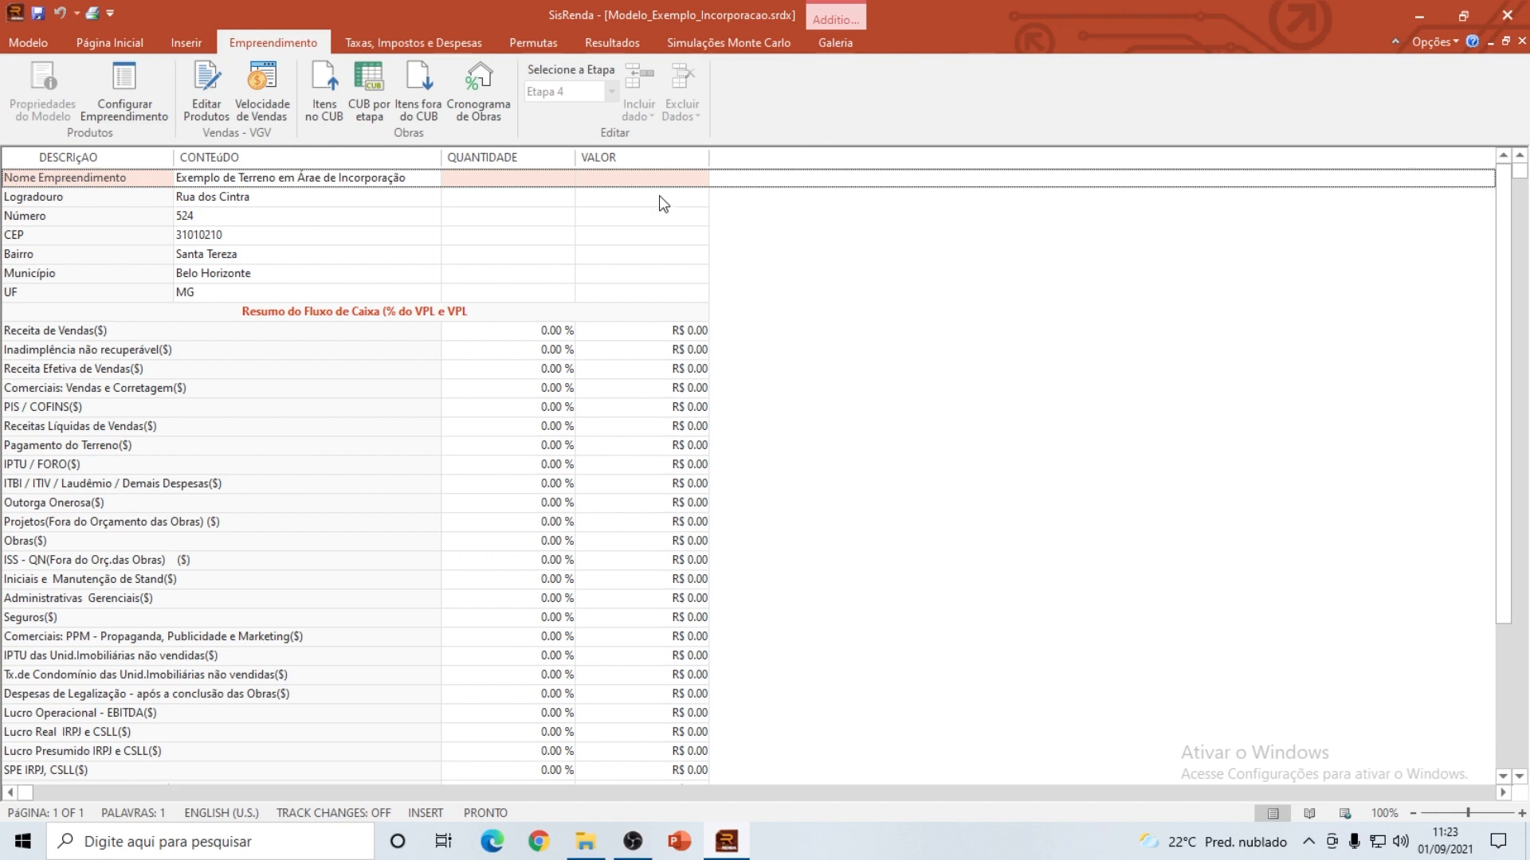
Step: Open the sales velocity data and display the sales settings for Etapa 2
left_click(275, 89)
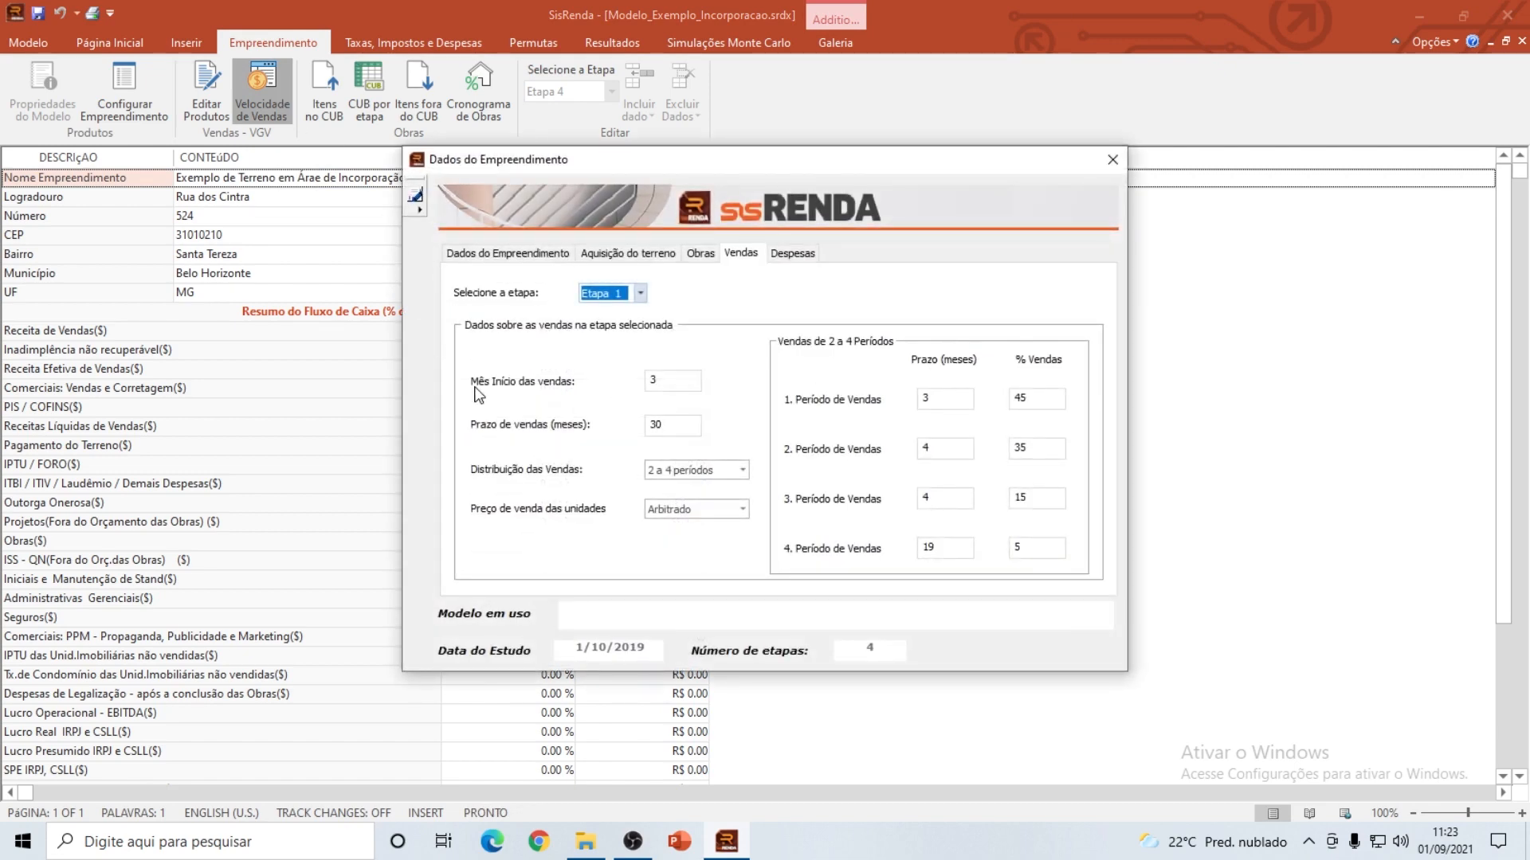
left_click(639, 293)
left_click(629, 323)
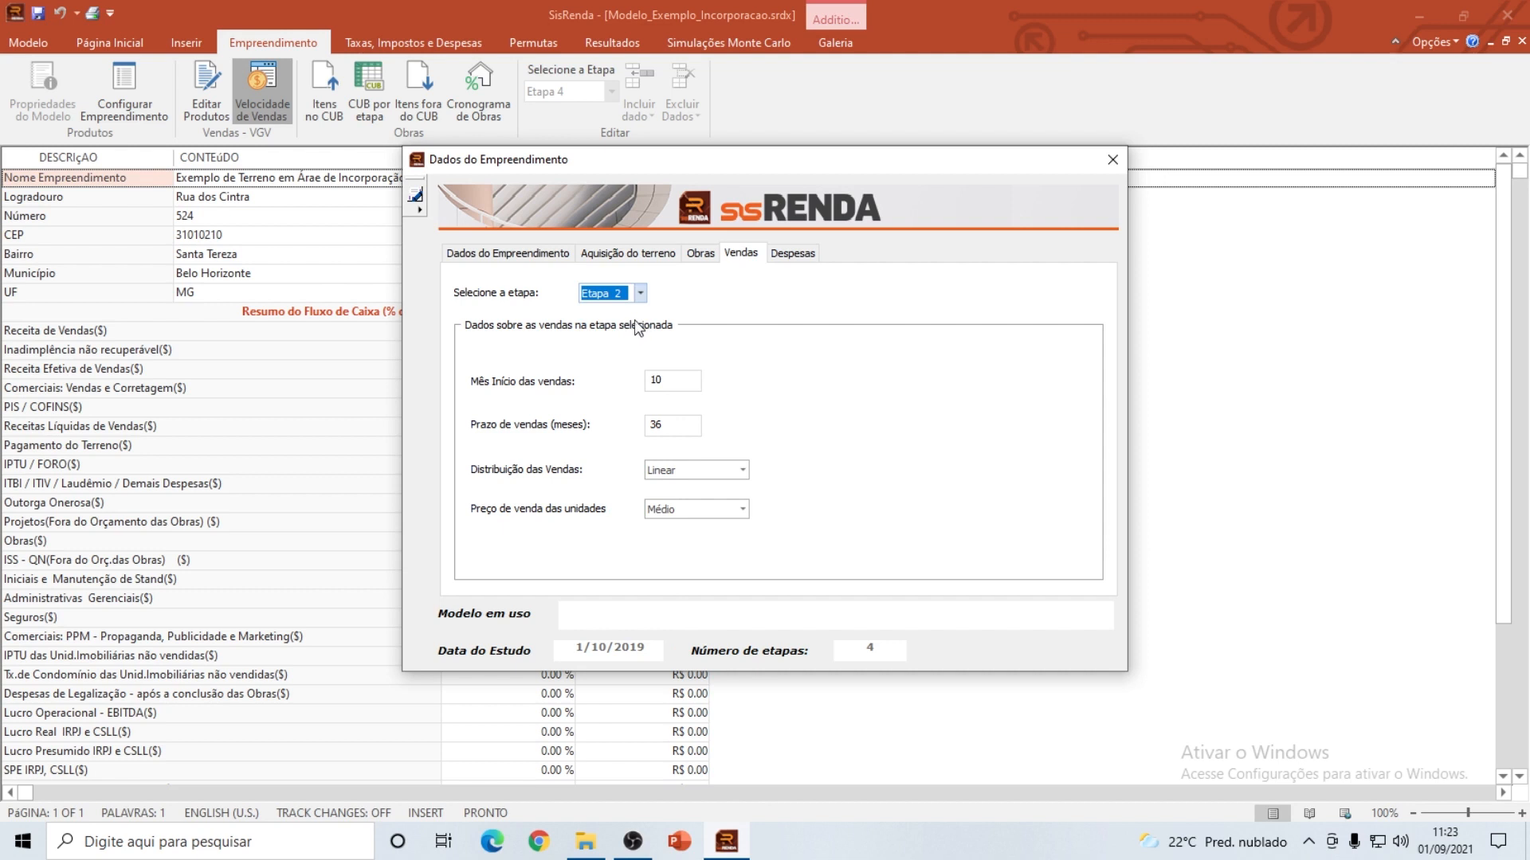
Step: Display the sales settings of Etapa 3, Etapa 4 and Etapa 1 one after another
left_click(641, 294)
left_click(629, 336)
left_click(640, 294)
left_click(634, 348)
left_click(640, 294)
left_click(626, 311)
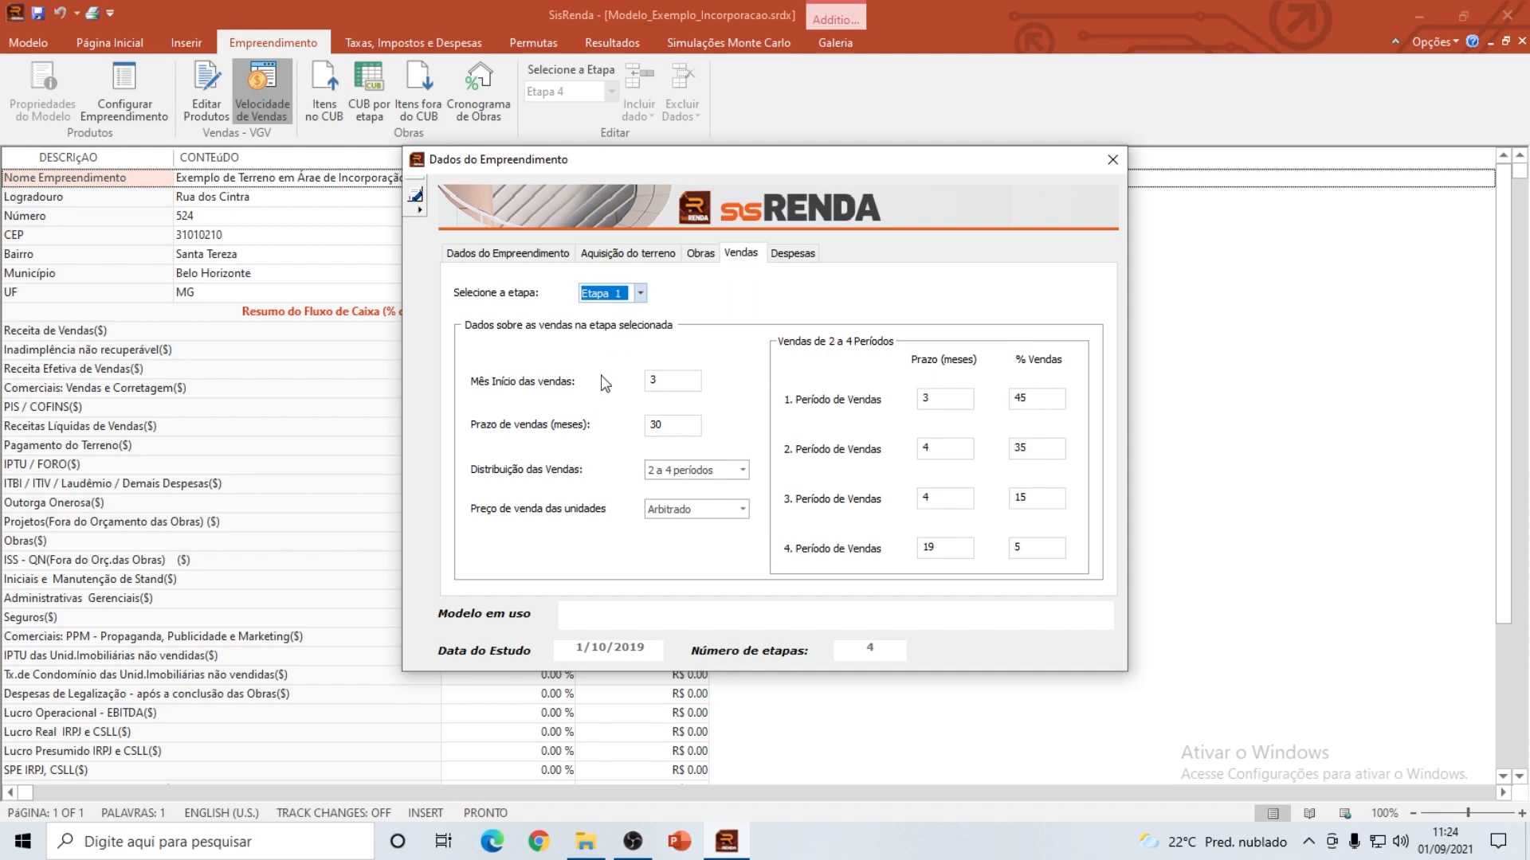
Step: Examine the sales start month and the available unit sale price options for Etapa 1
left_click(654, 380)
left_click(679, 512)
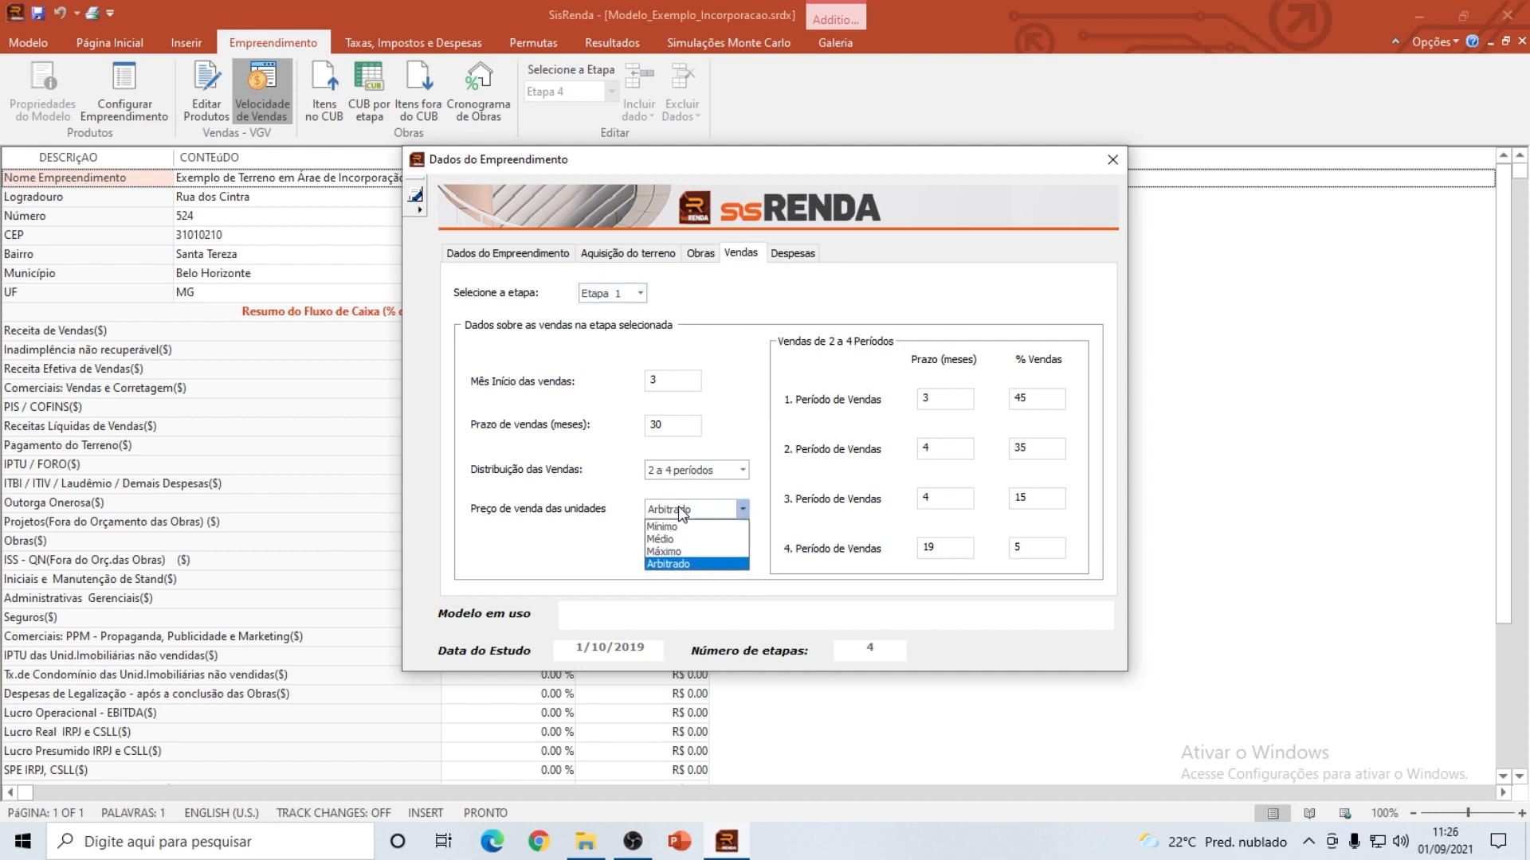
left_click(677, 505)
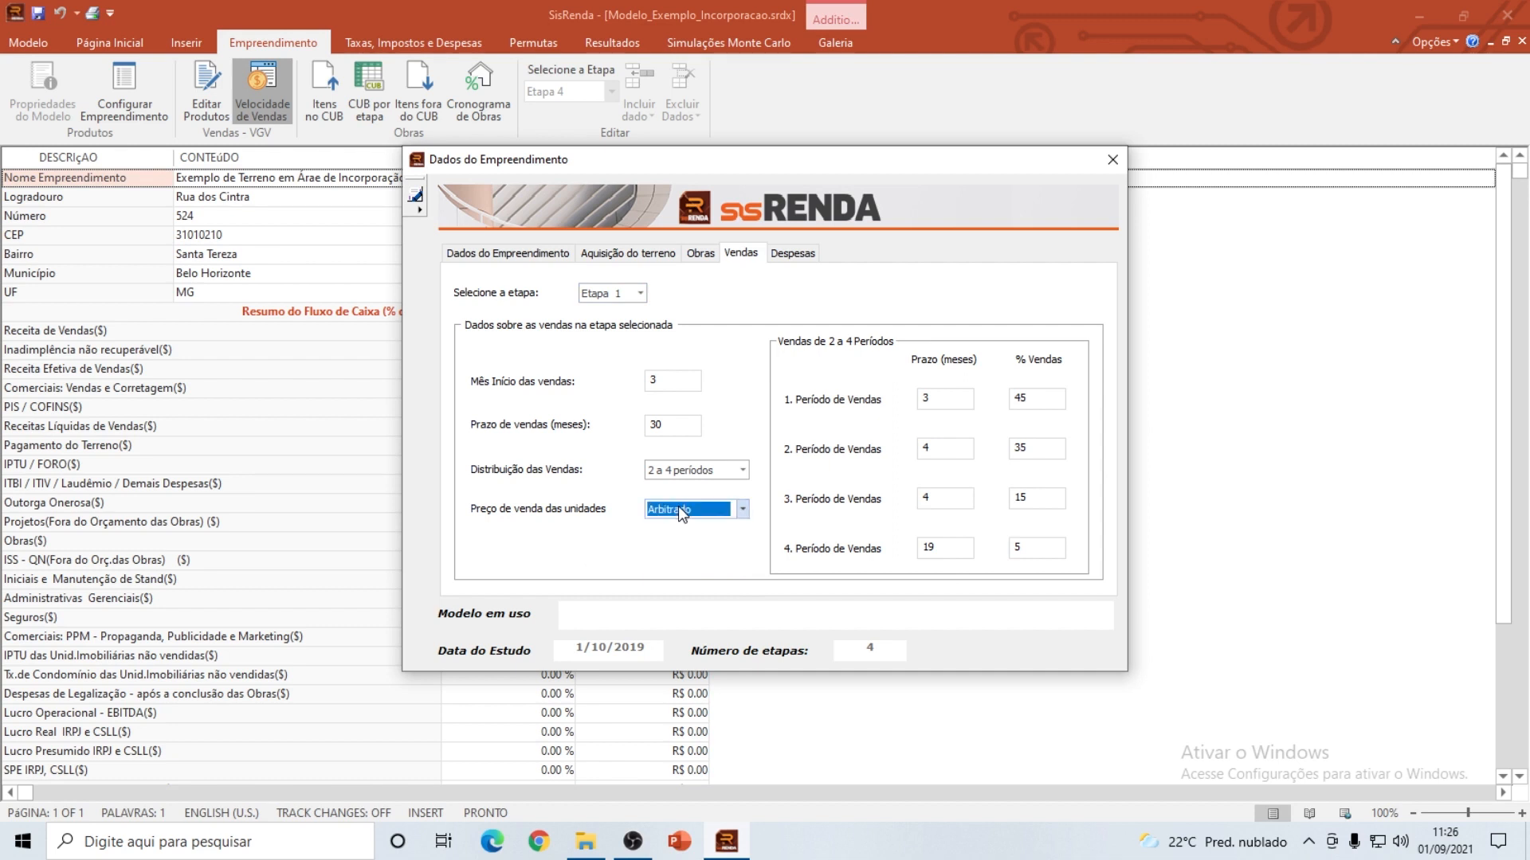
Step: Review the sales settings of Etapa 2, Etapa 3 and Etapa 4 in turn, and close the development data form
left_click(609, 290)
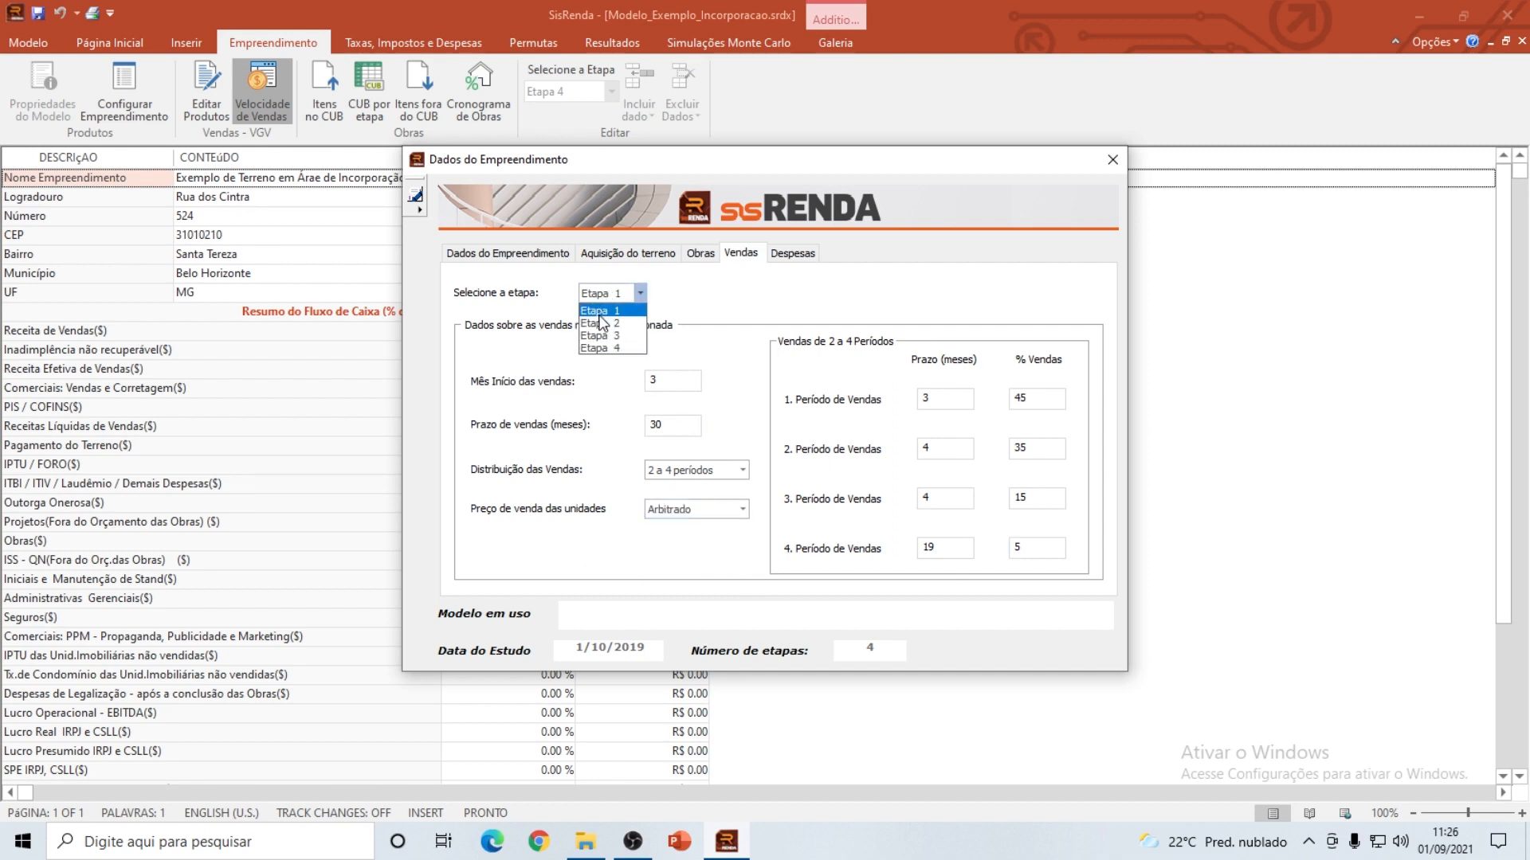
left_click(600, 324)
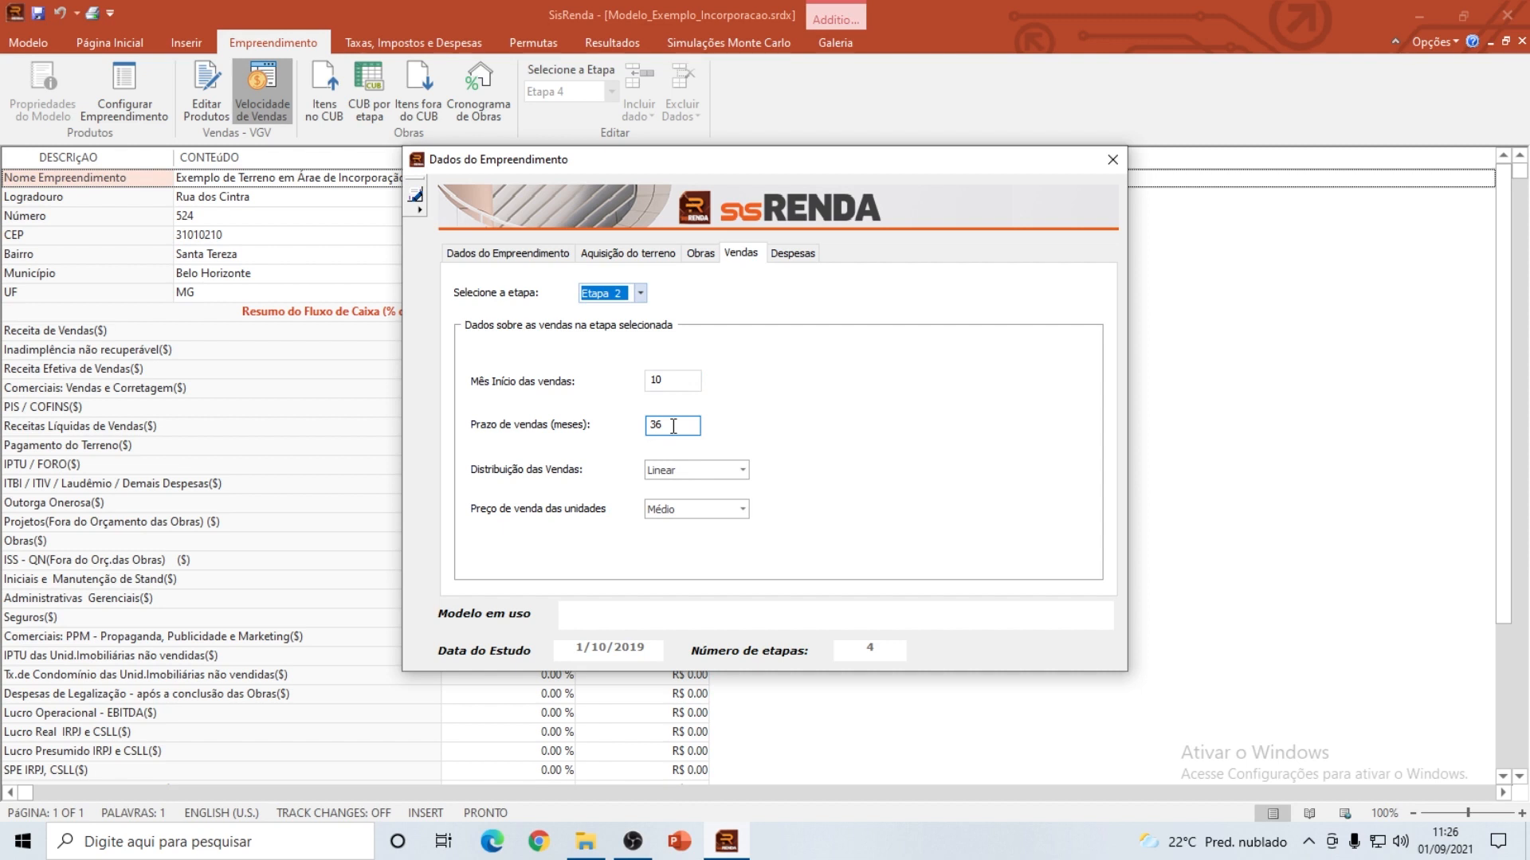
left_click(640, 294)
left_click(641, 342)
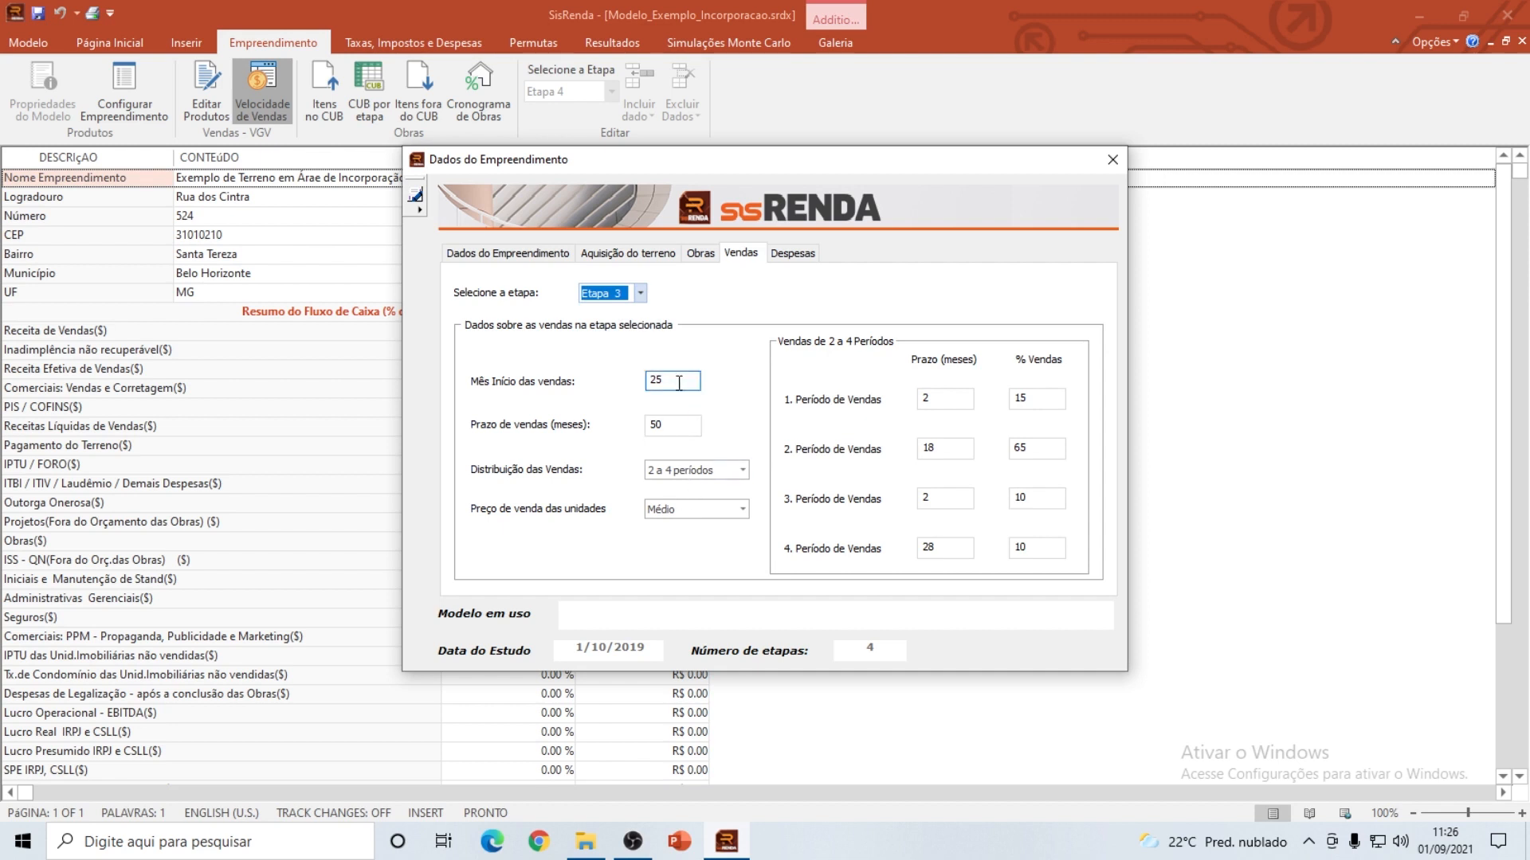
left_click(639, 293)
left_click(638, 349)
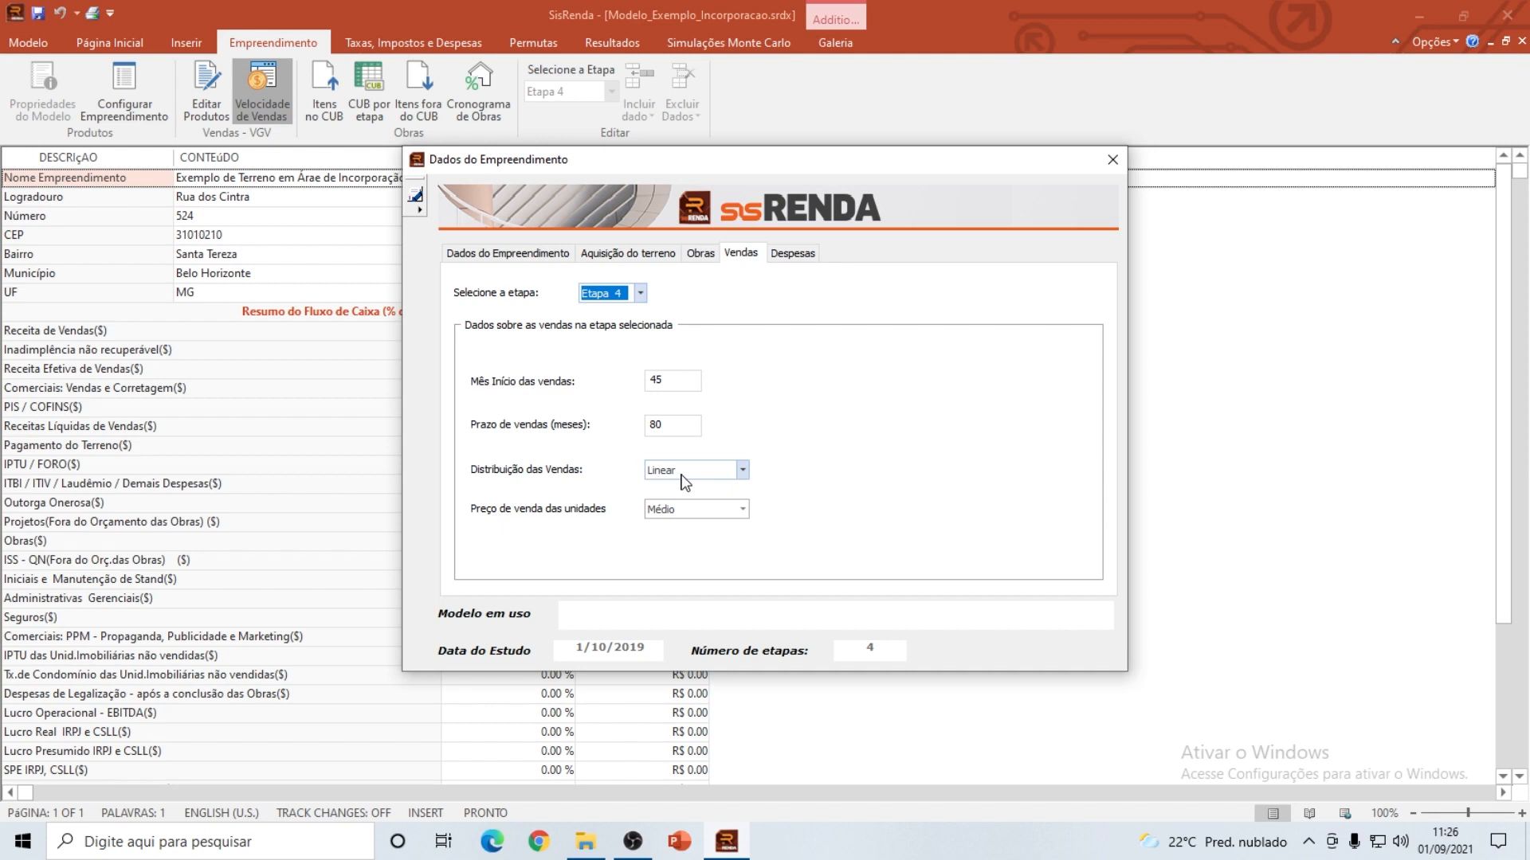
left_click(415, 198)
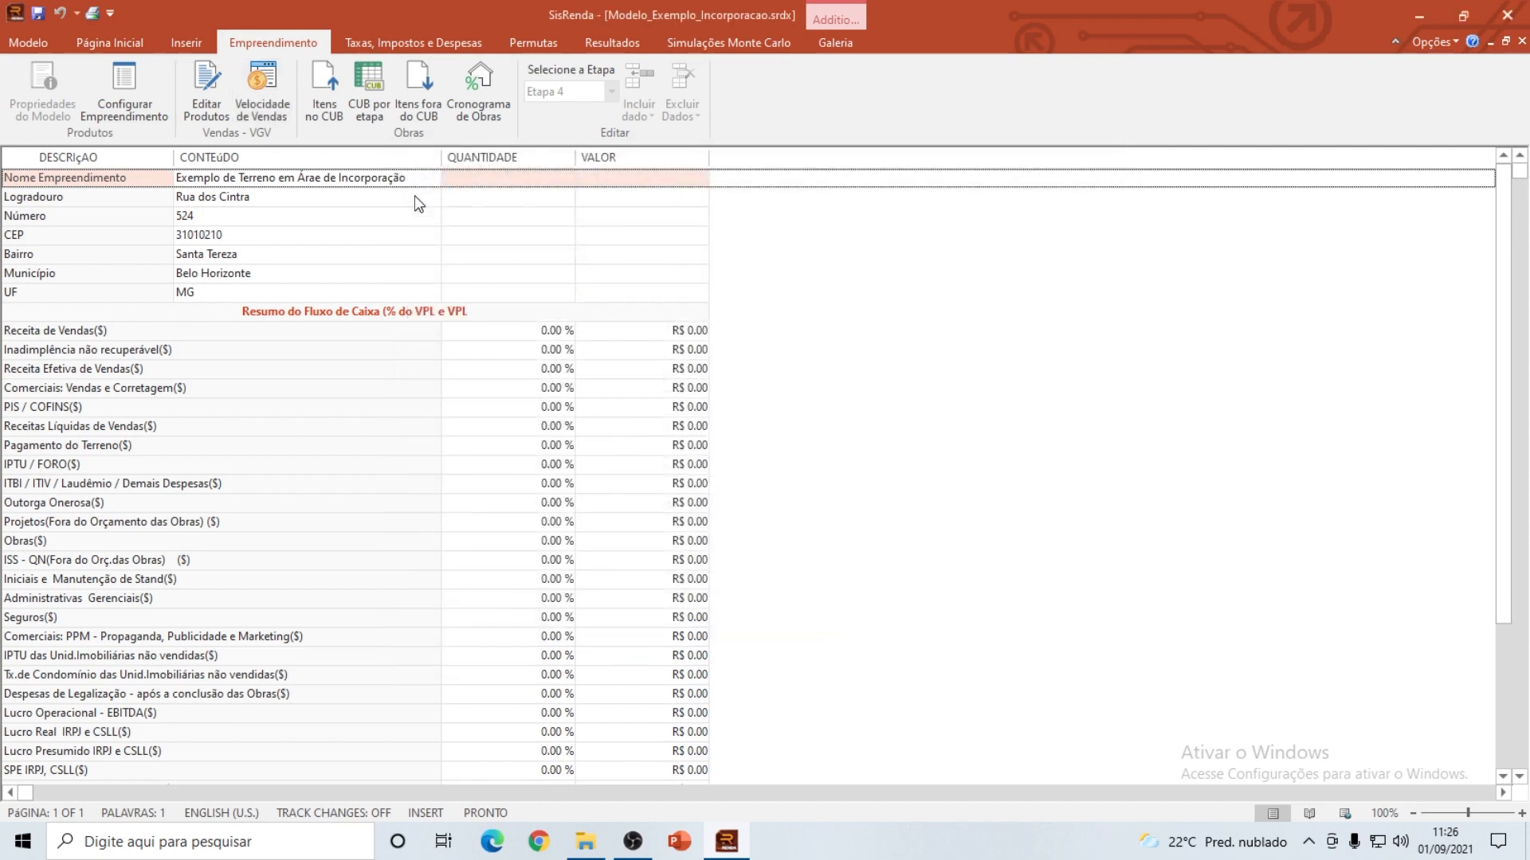
Step: Open the VGV results report and examine the total units, saleable area and average prices for all stages
left_click(611, 51)
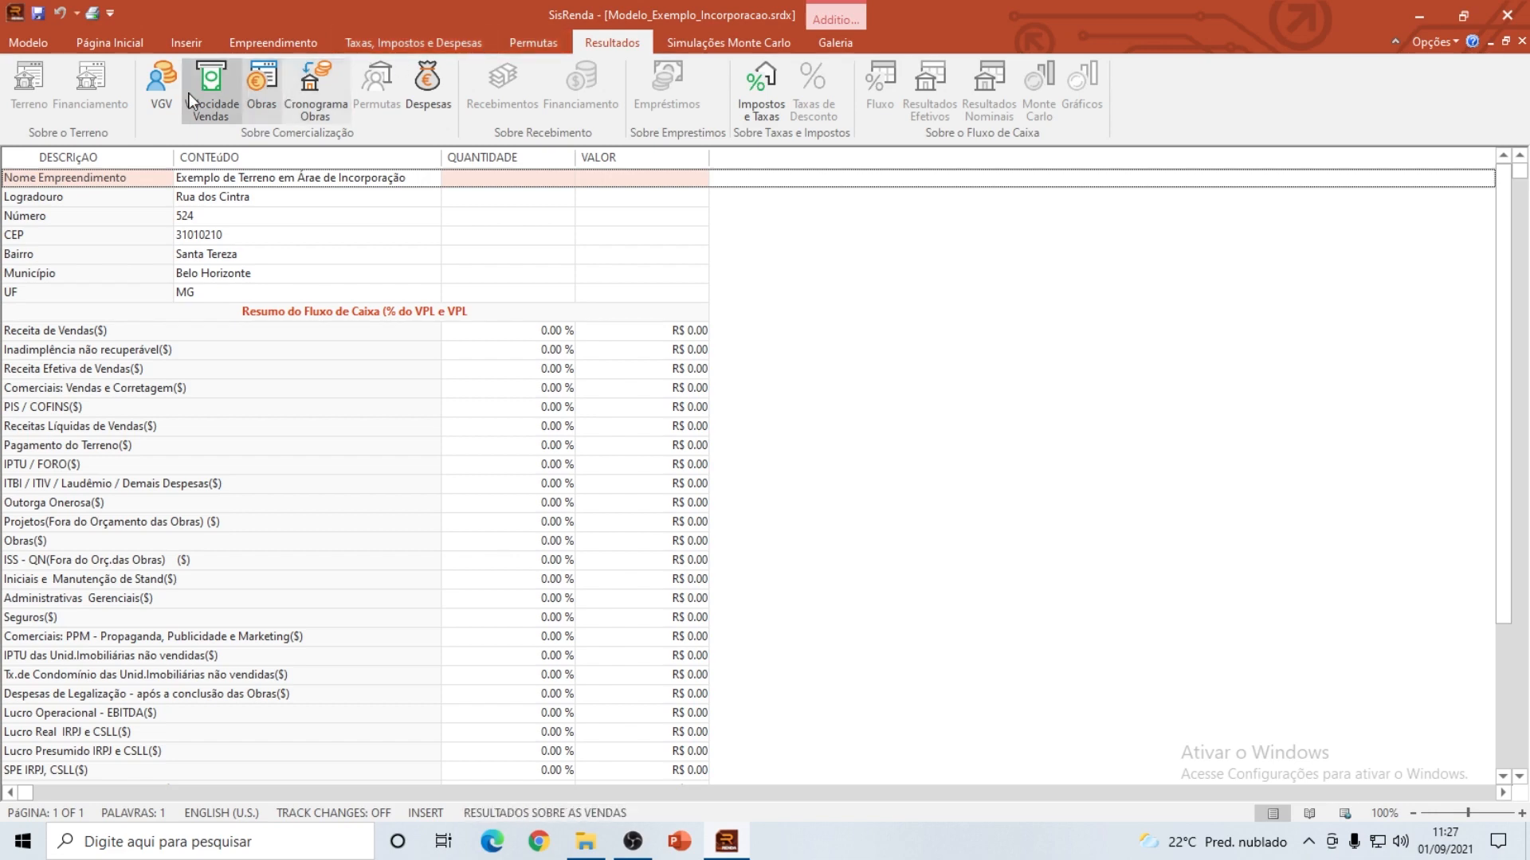
left_click(164, 94)
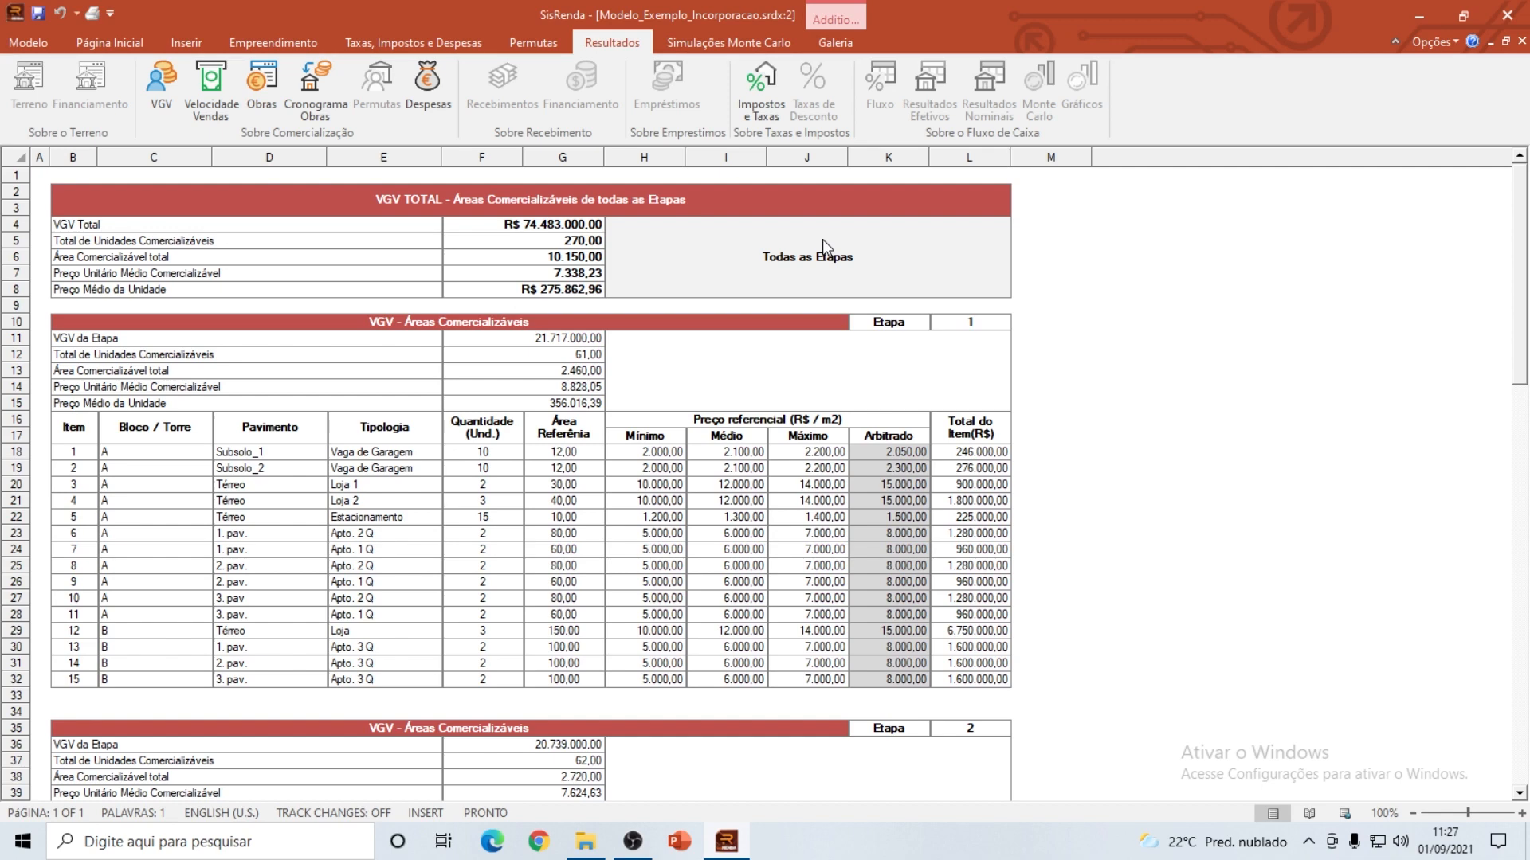
left_click(535, 246)
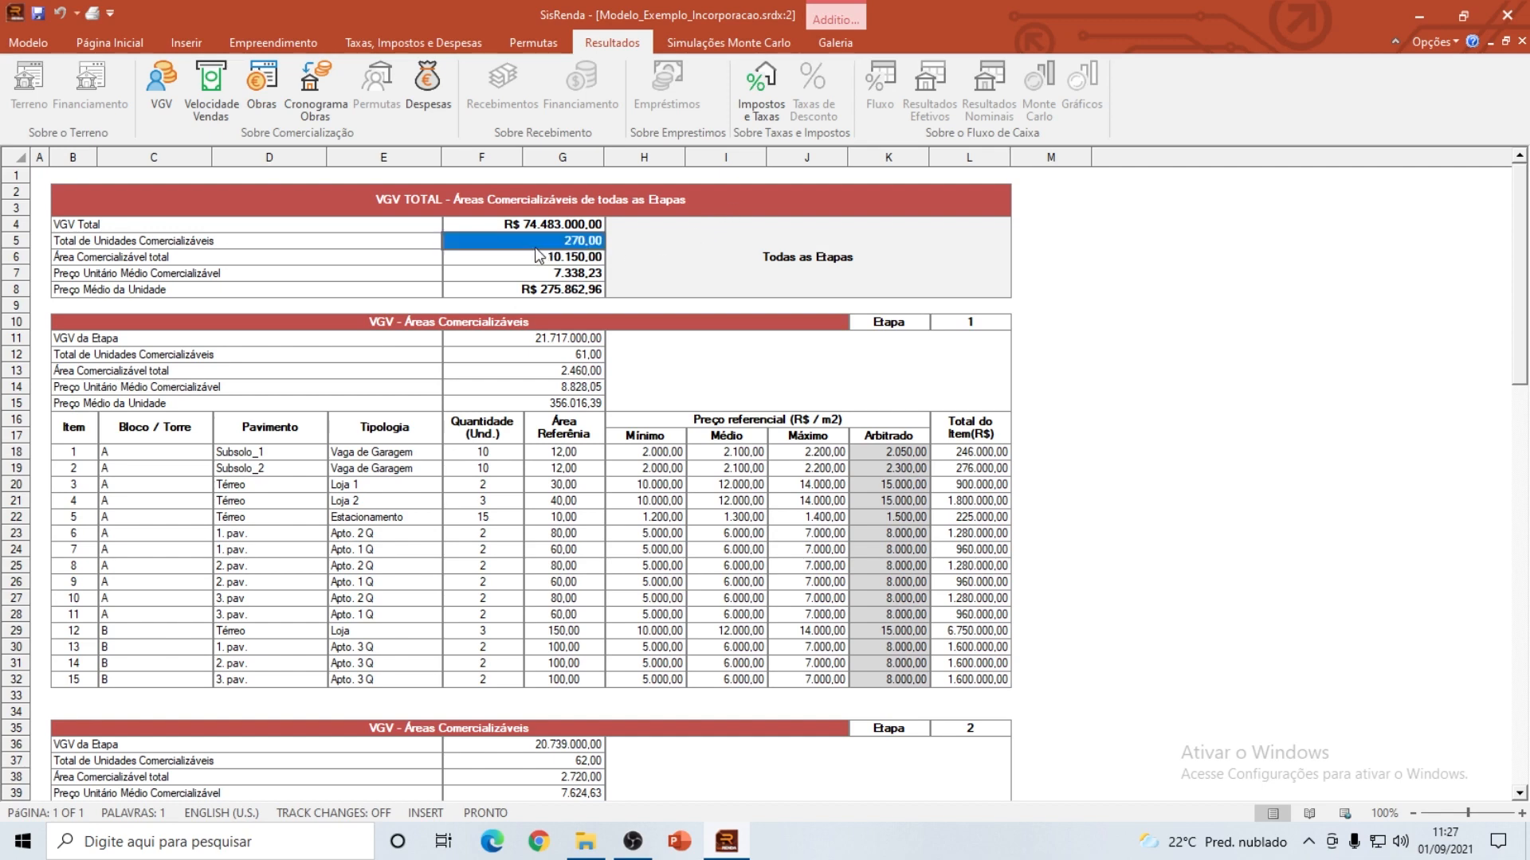
left_click(512, 261)
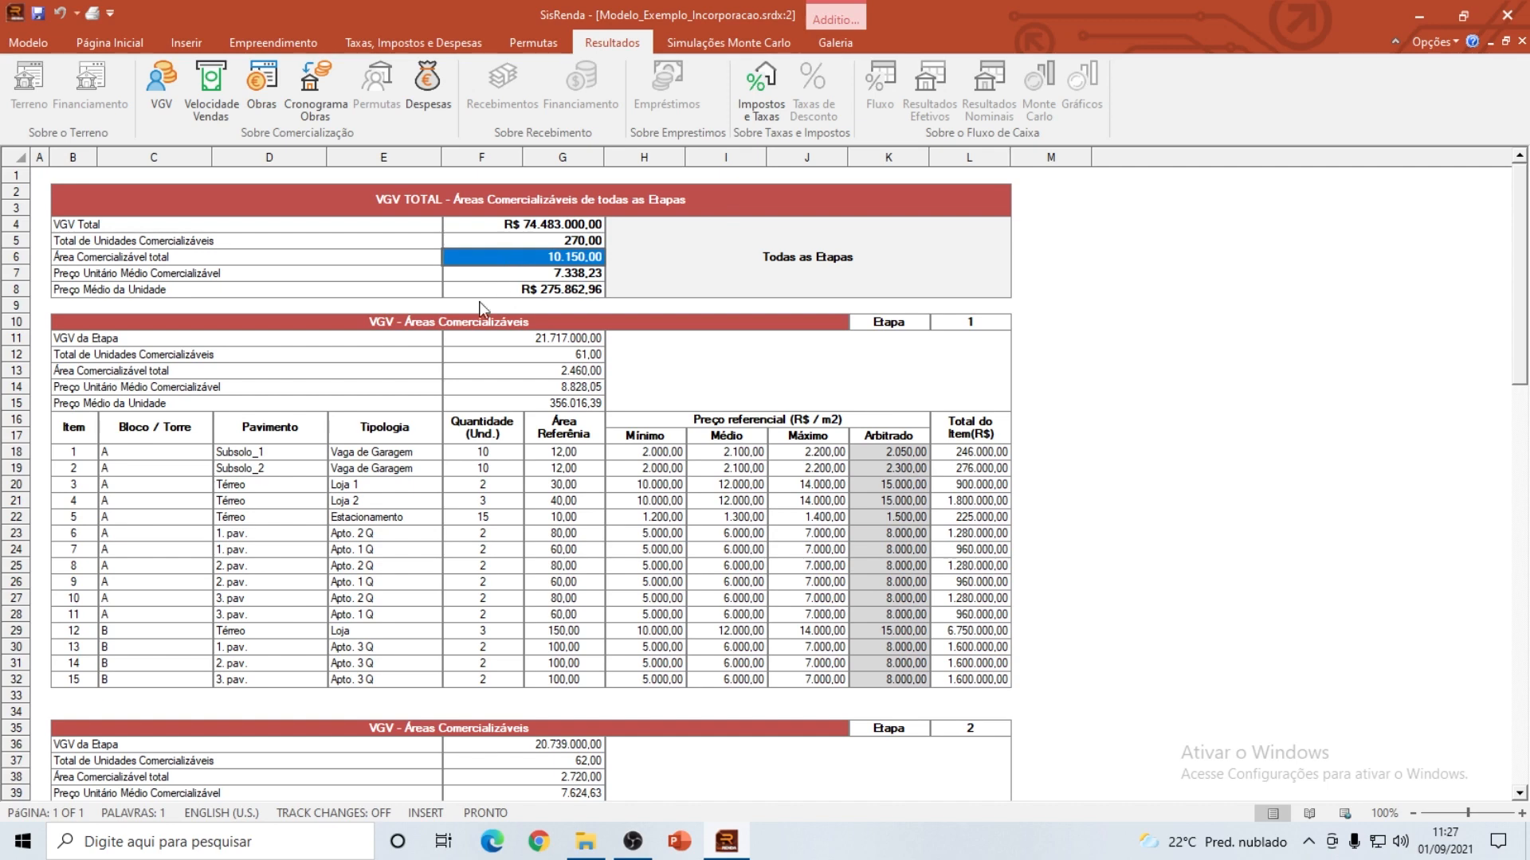
left_click(535, 278)
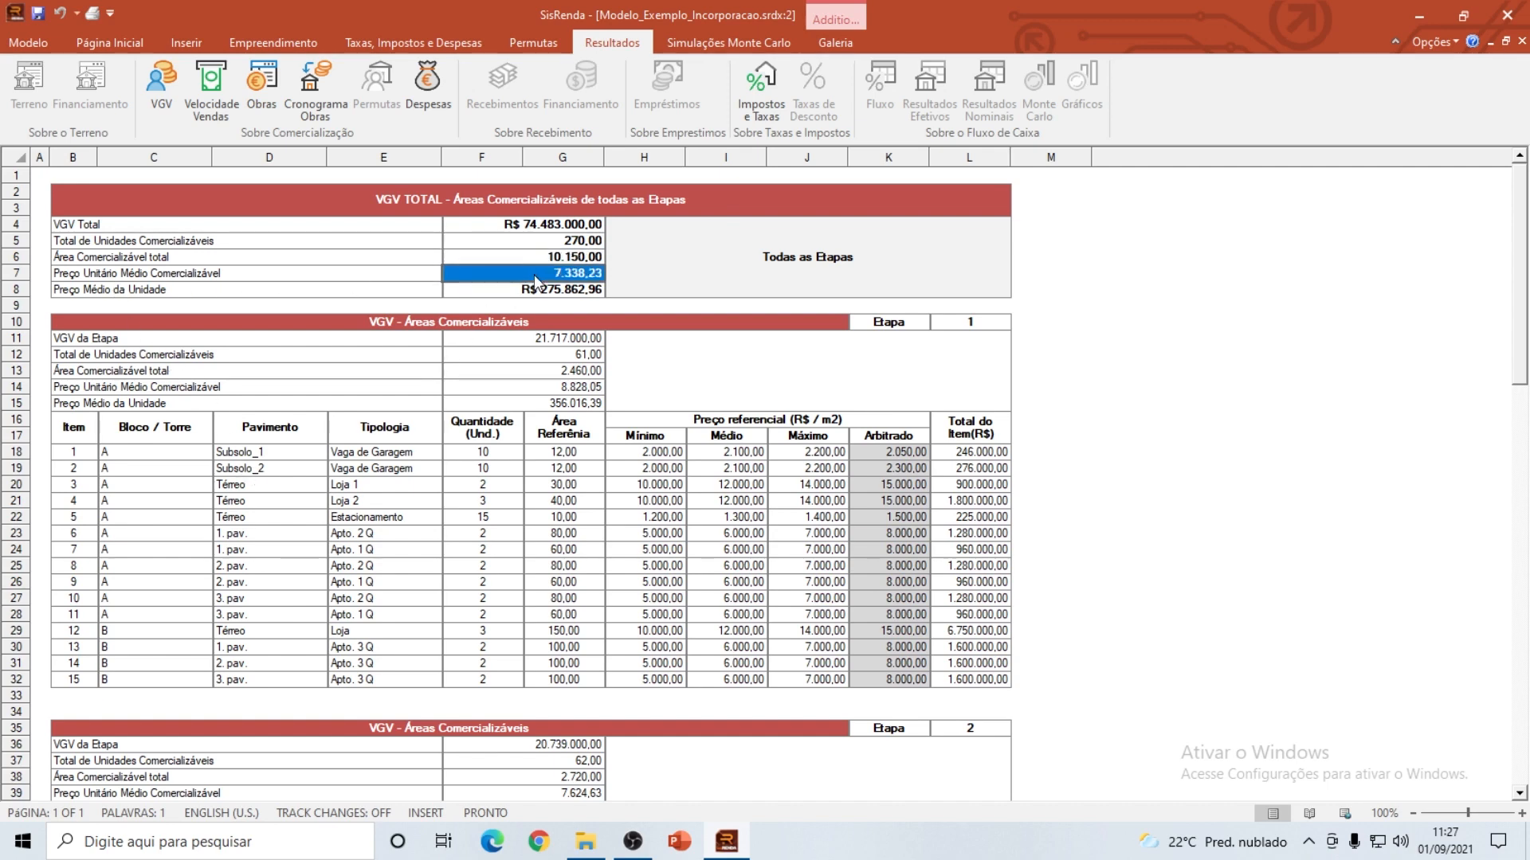
left_click(483, 295)
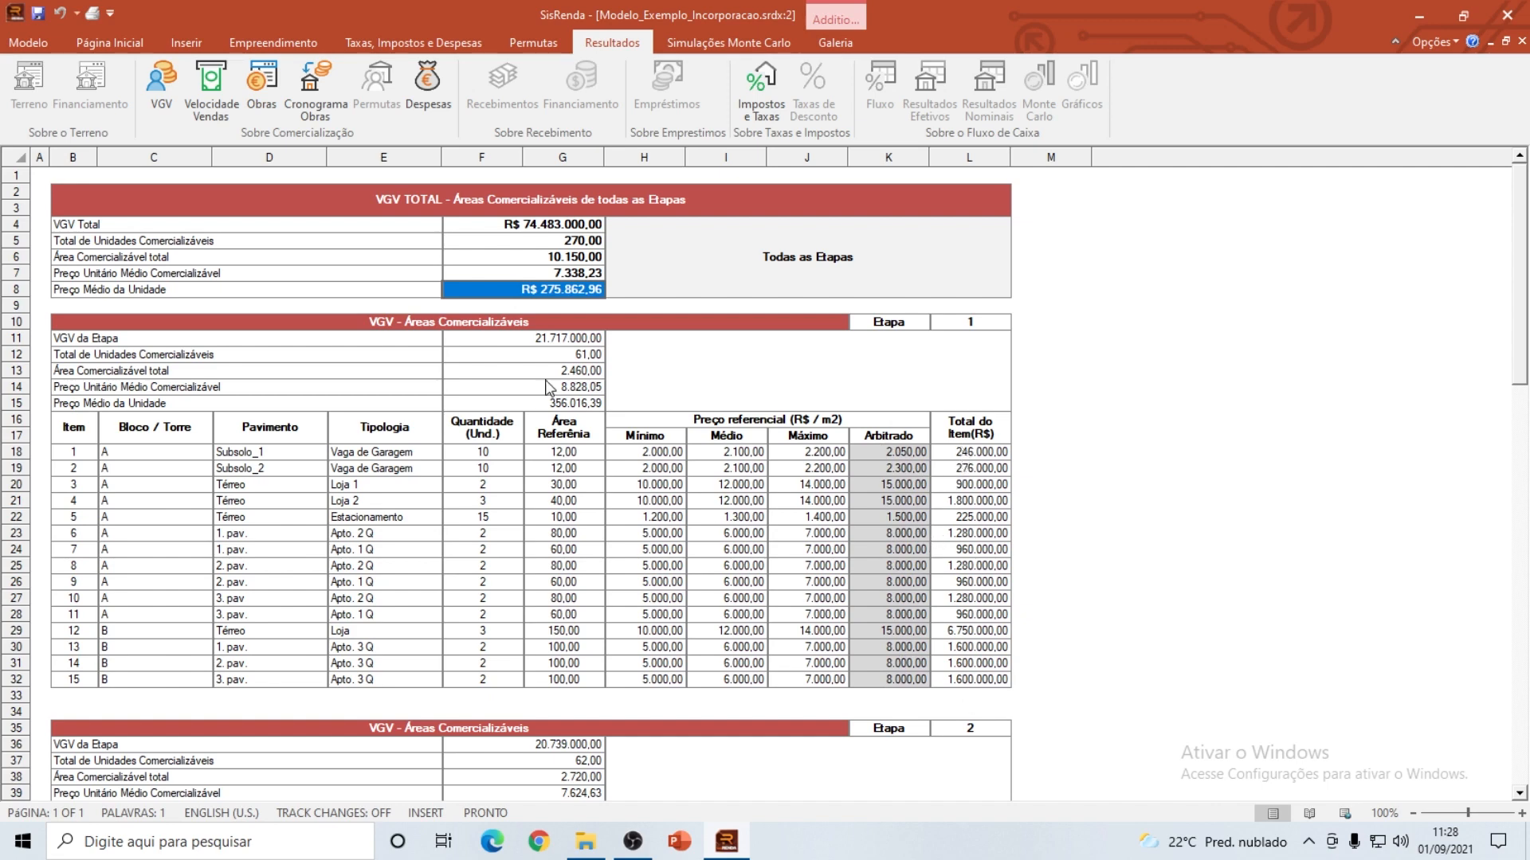
Step: Review the VGV tables of Etapa 1 through Etapa 4 and close the report
left_click(523, 348)
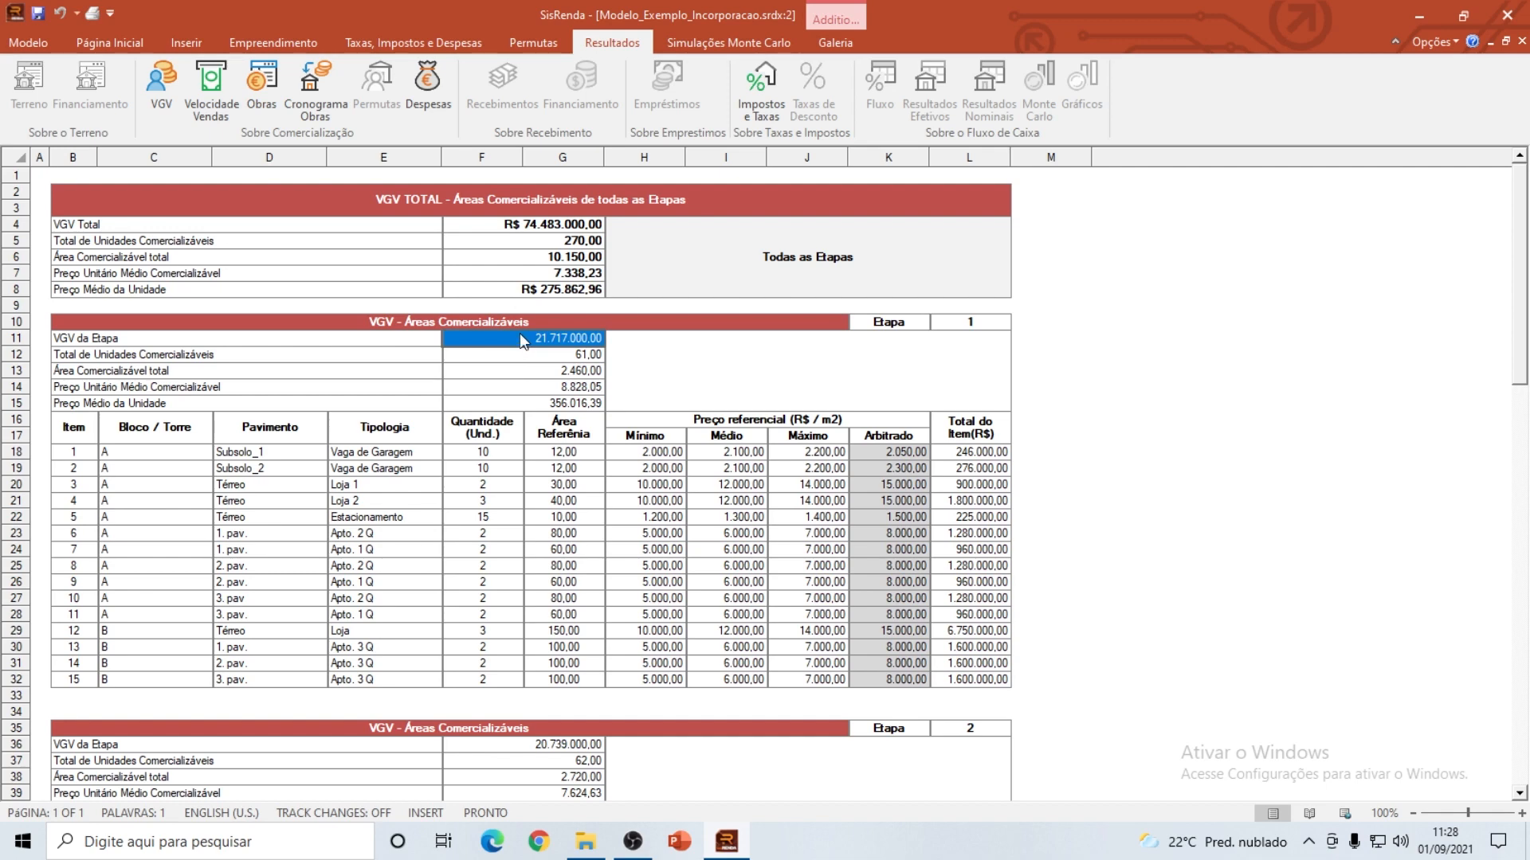
scroll(589, 502, "down", 6)
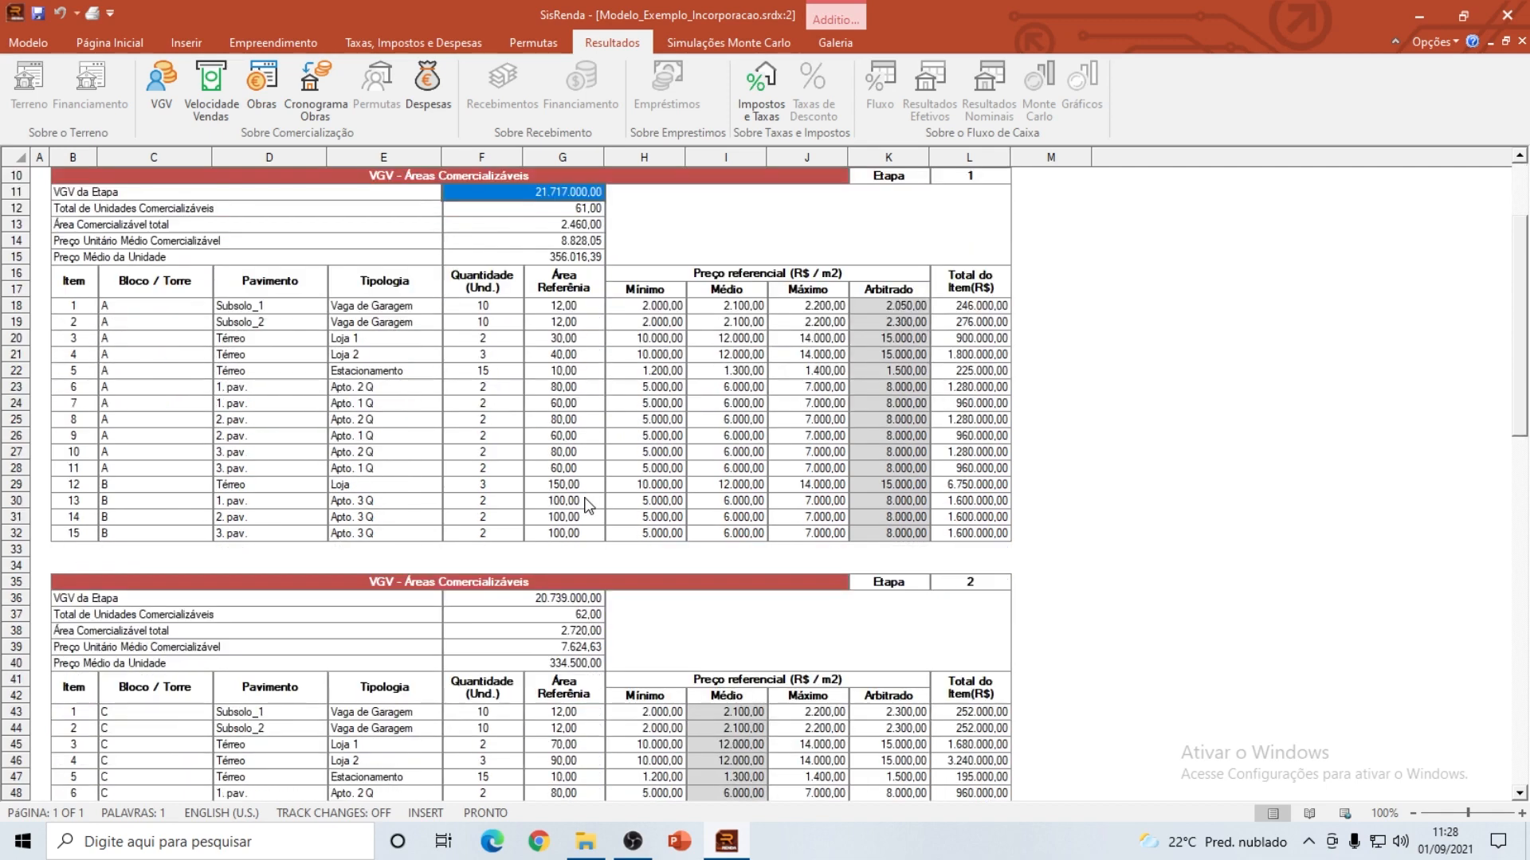
scroll(590, 503, "down", 2)
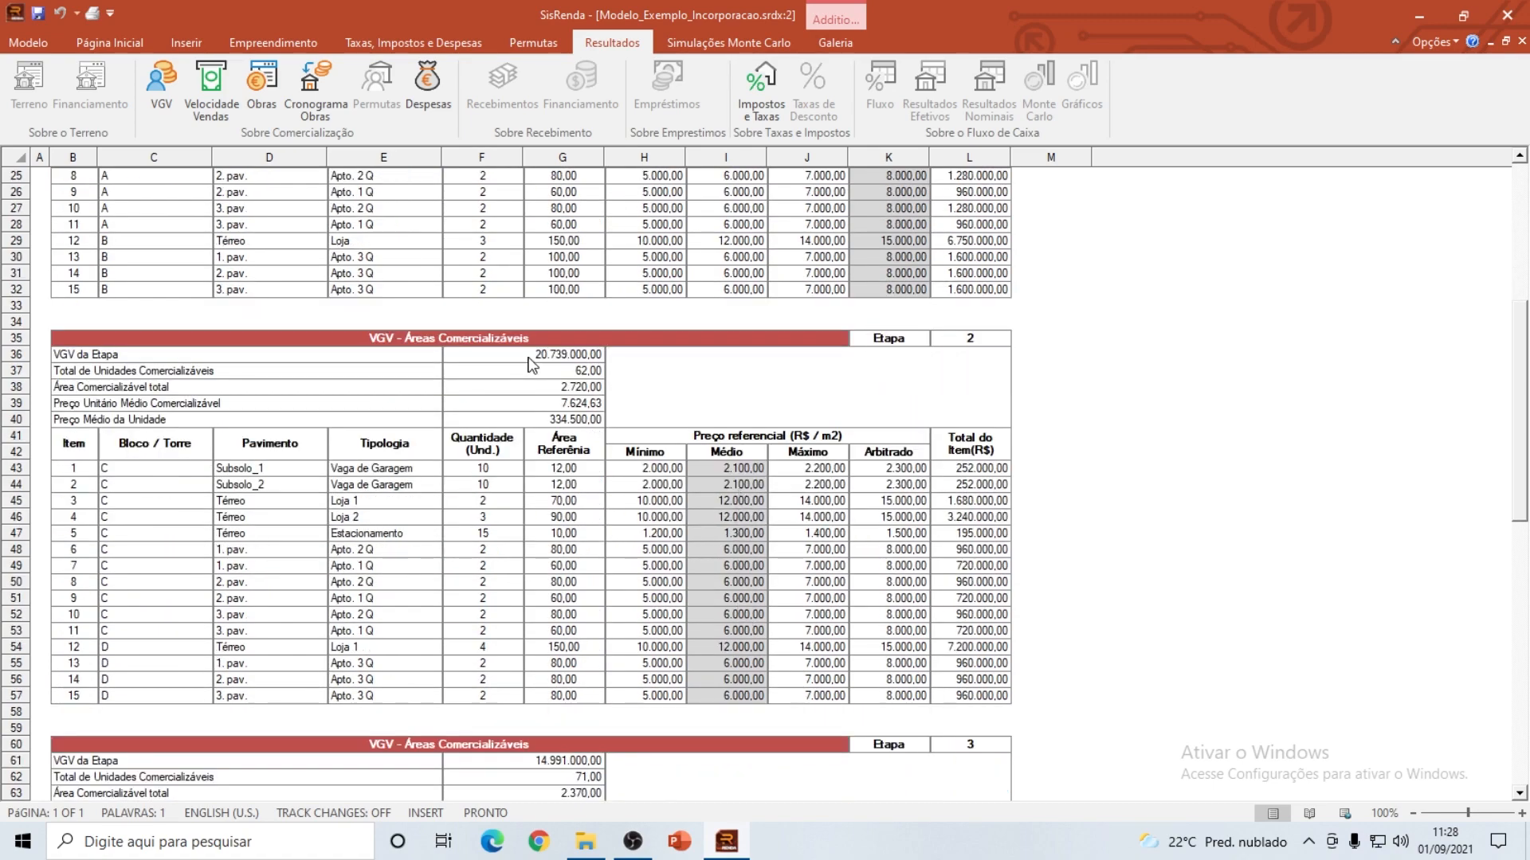
scroll(618, 603, "down", 9)
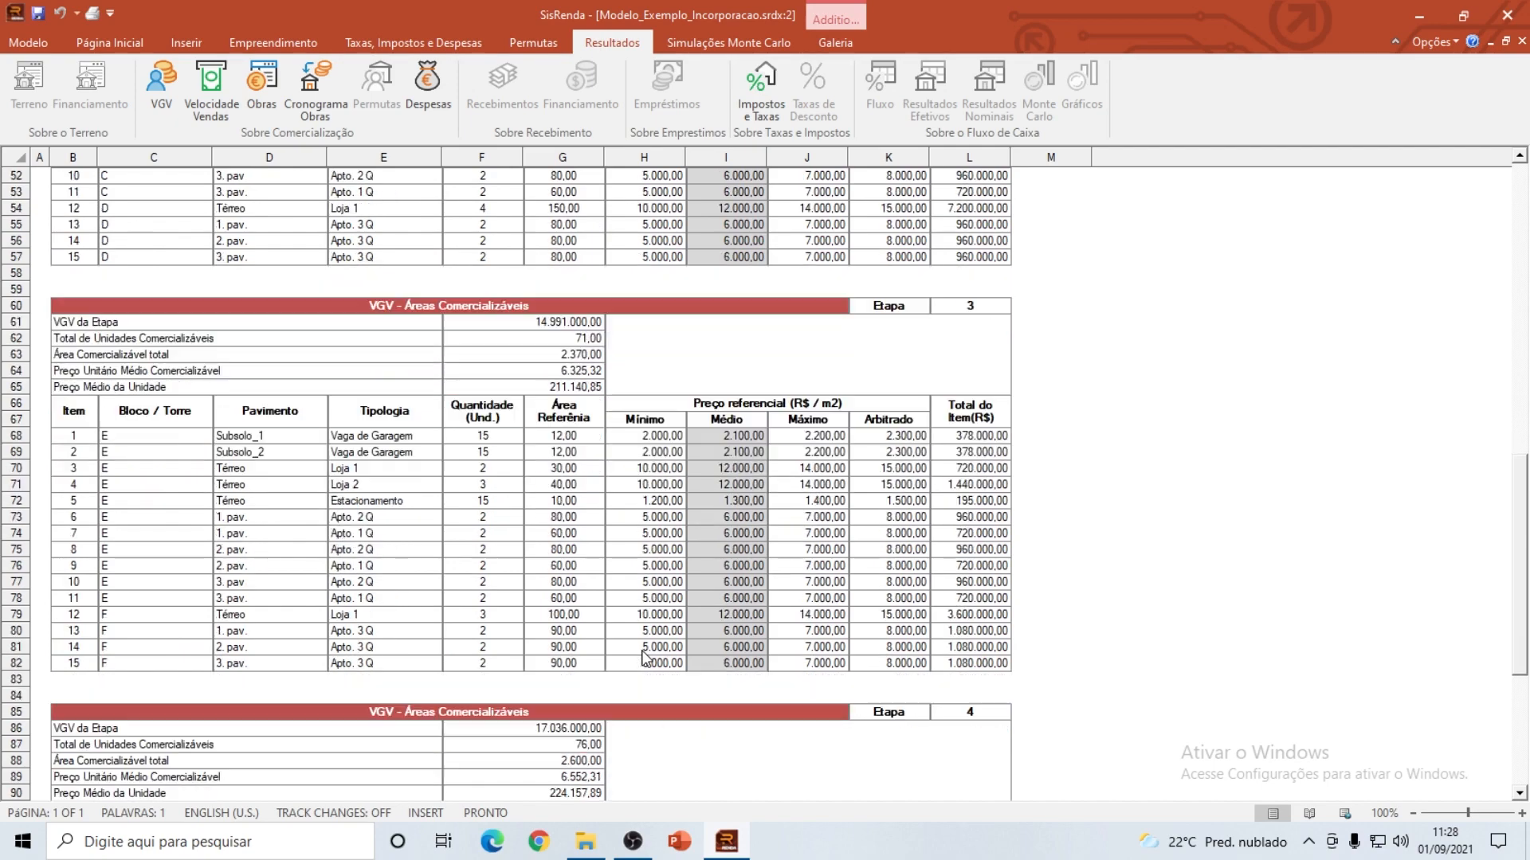
scroll(531, 344, "down", 6)
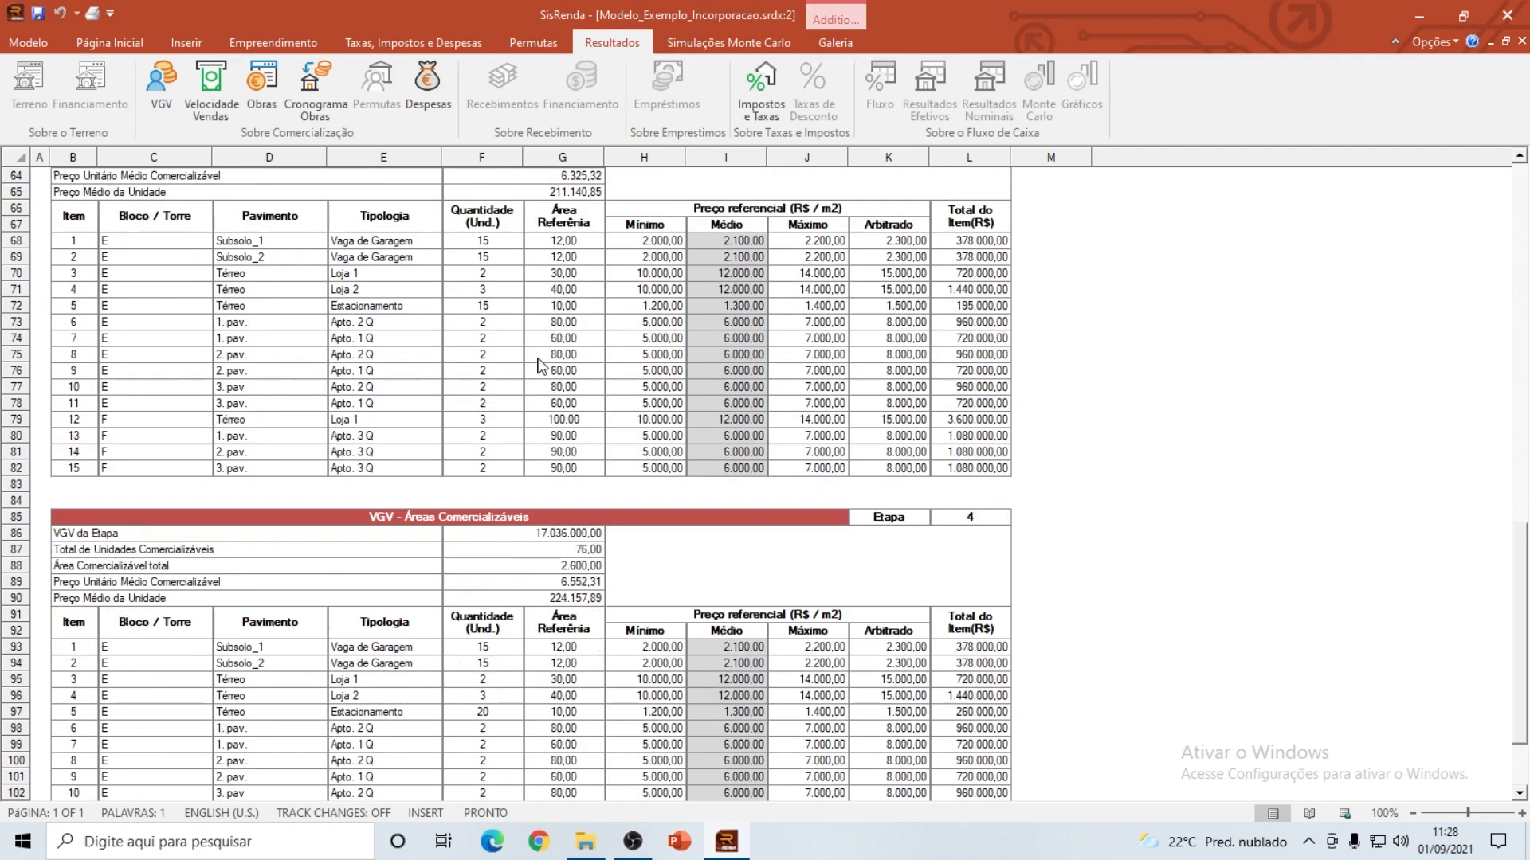
scroll(567, 462, "up", 20)
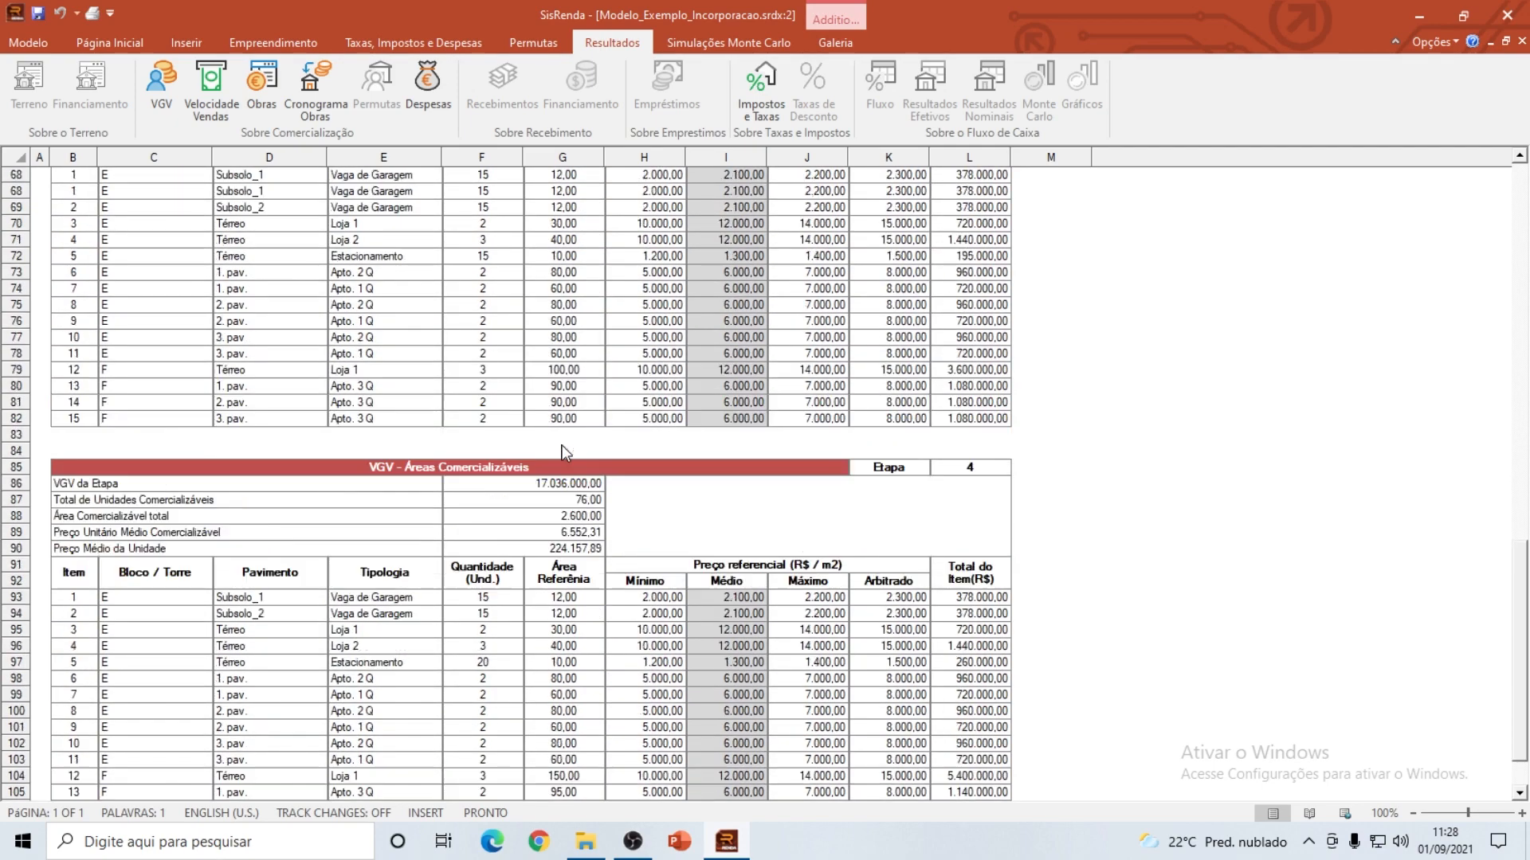
scroll(564, 452, "up", 1)
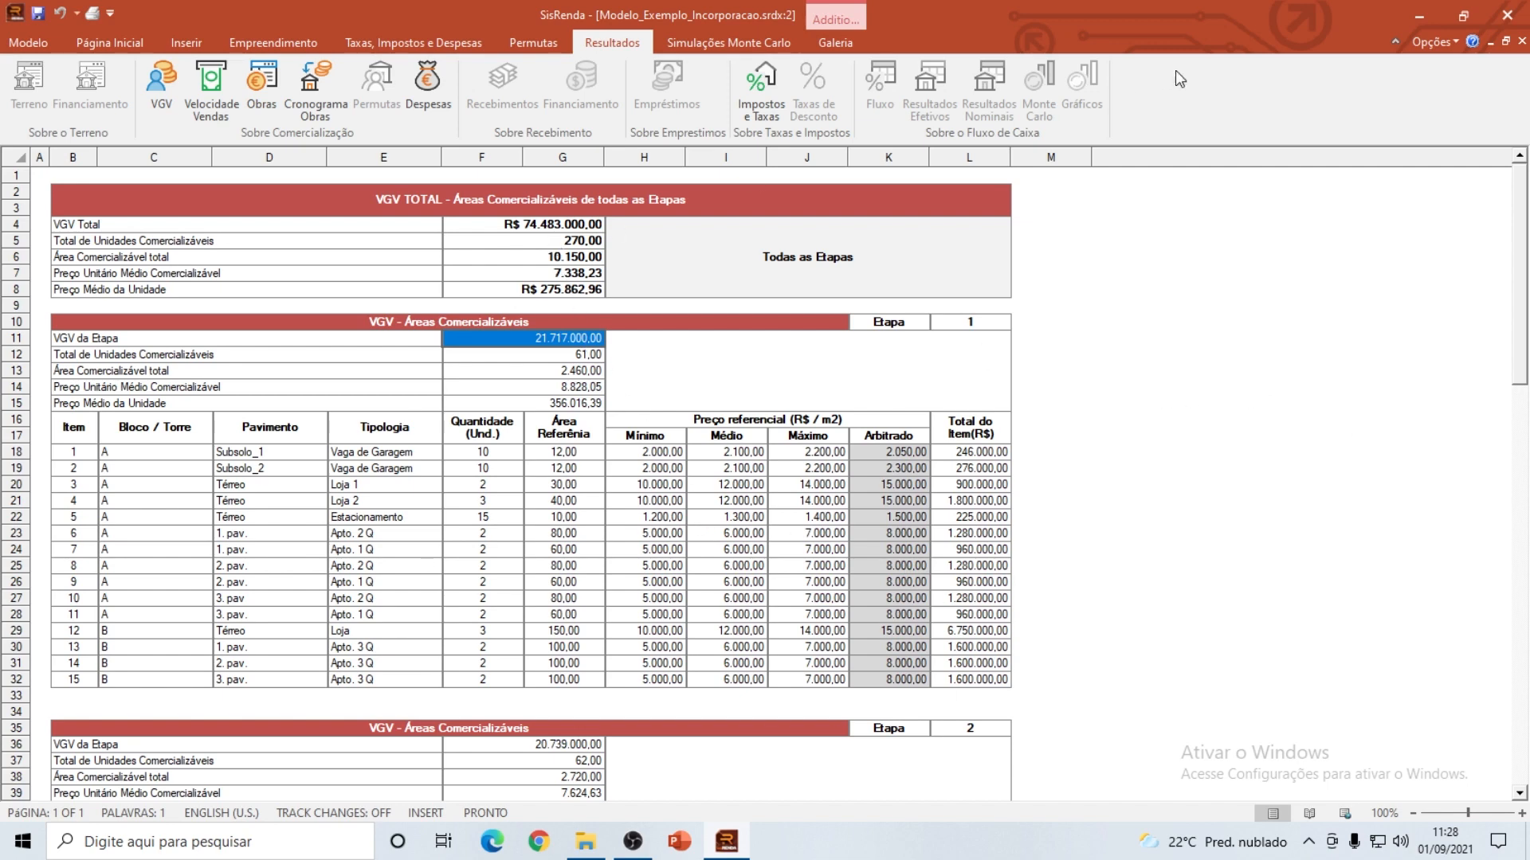
left_click(1522, 42)
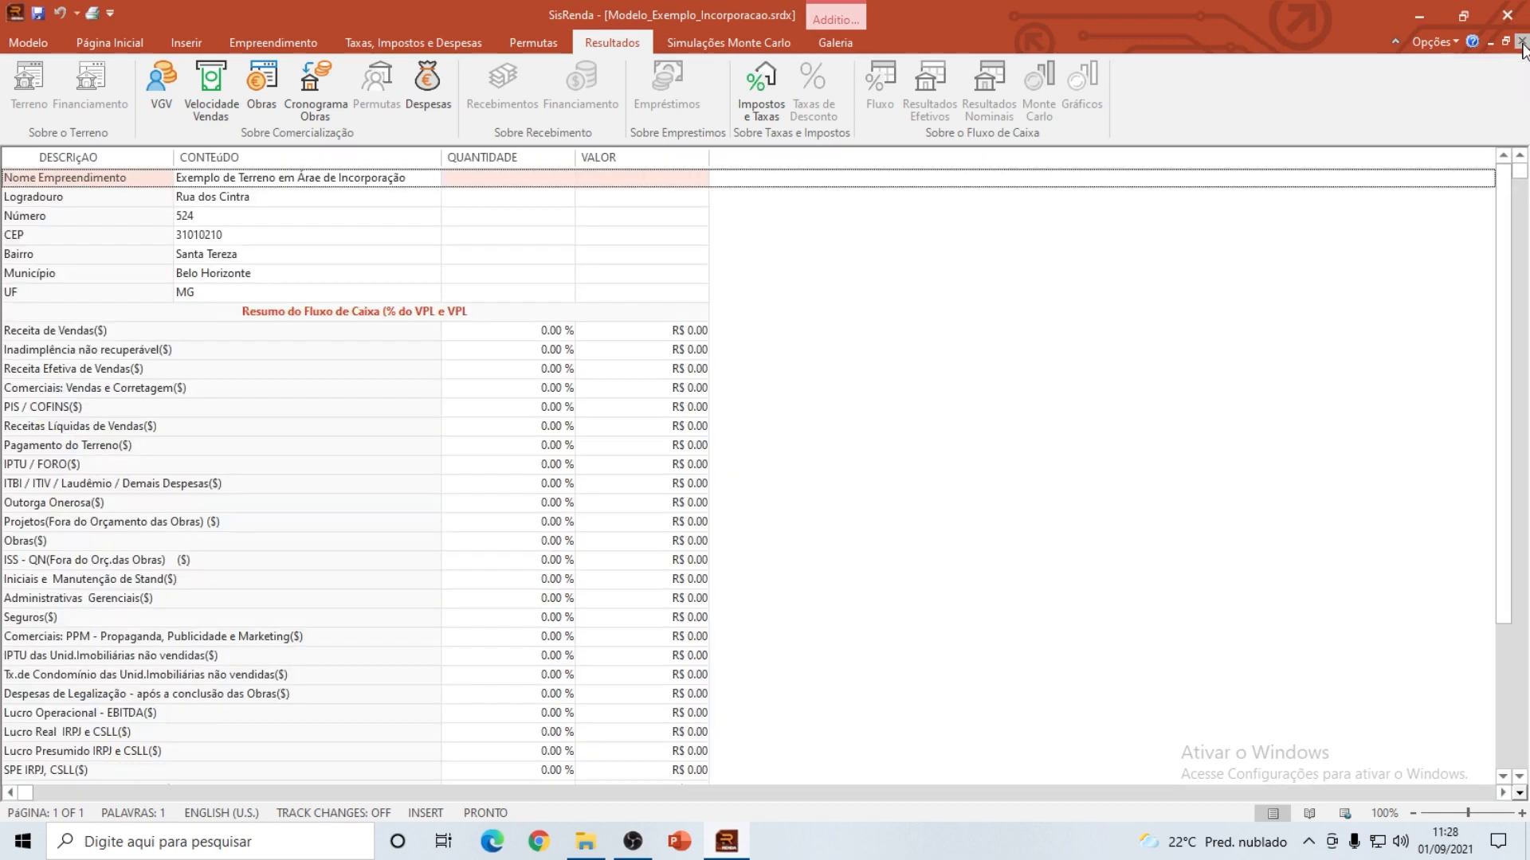
Step: Open the sales velocity results report and go through the first months of the Mês column
left_click(215, 94)
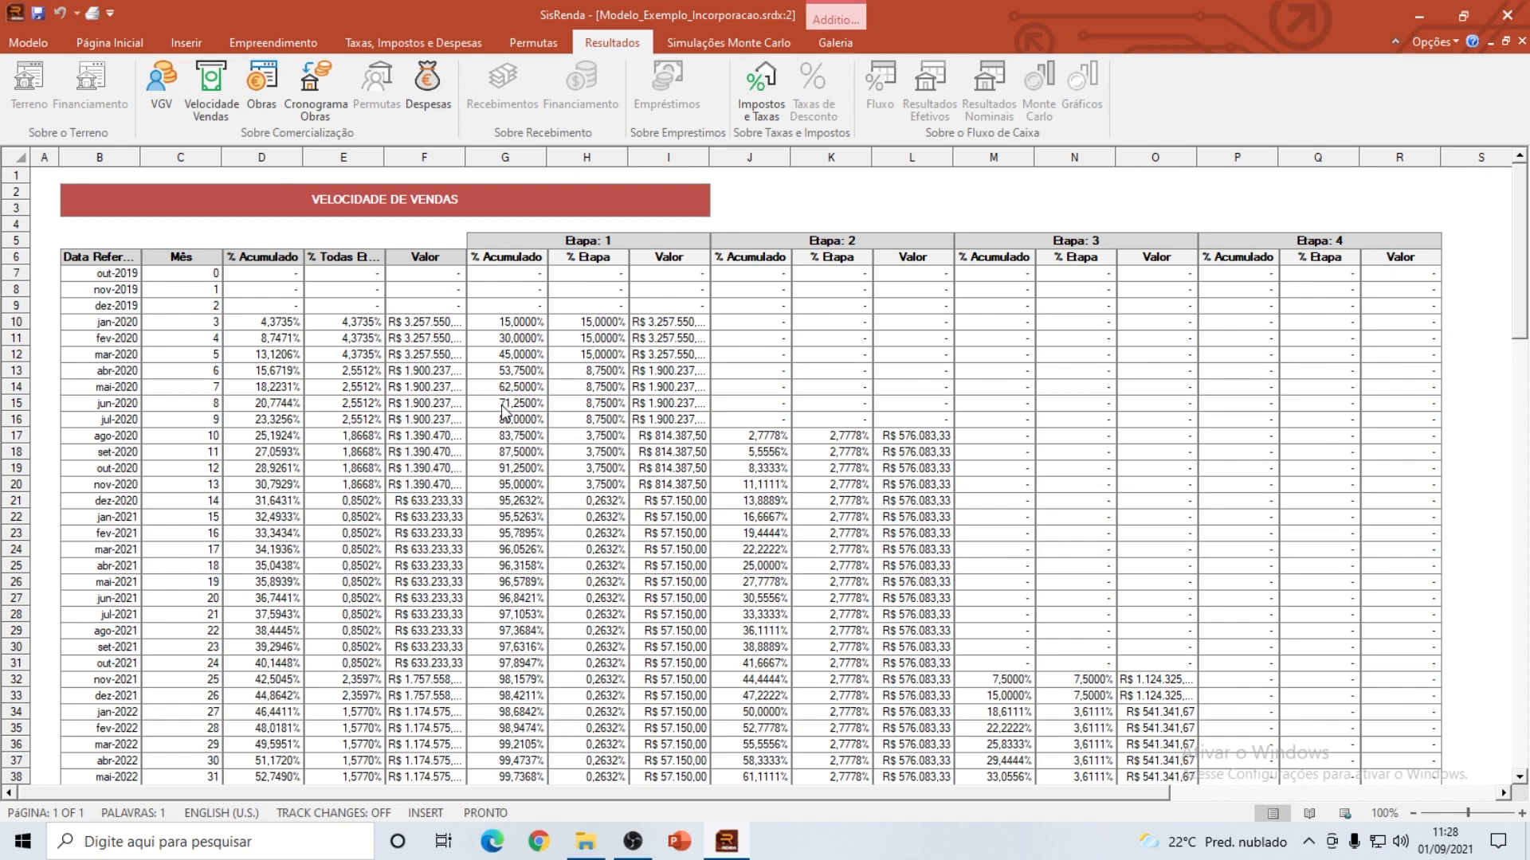
left_click(212, 276)
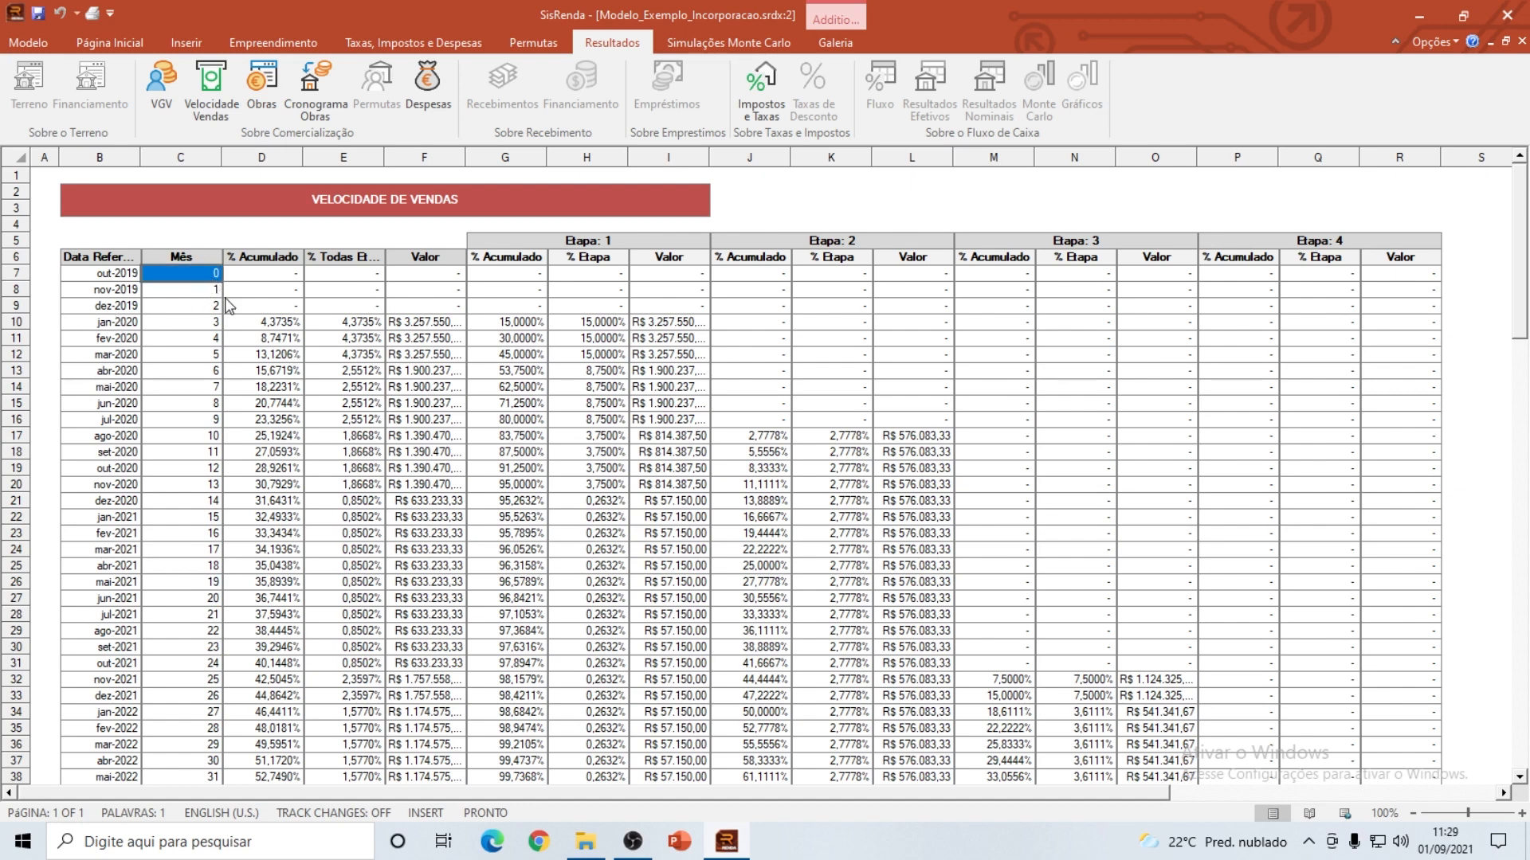
left_click(215, 295)
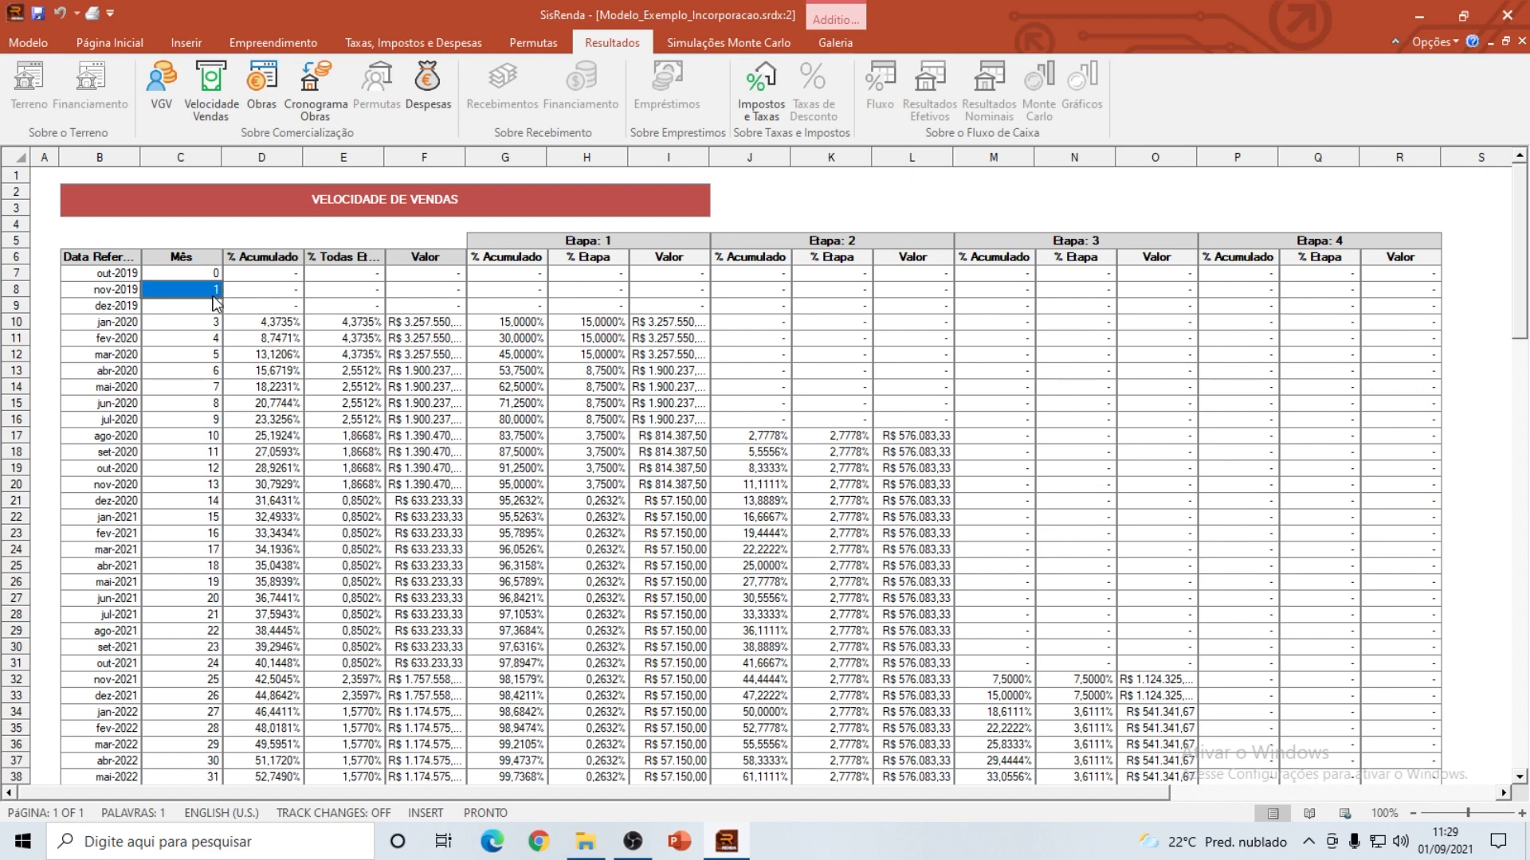
key("Down")
key("Down")
key("Down")
key("Down")
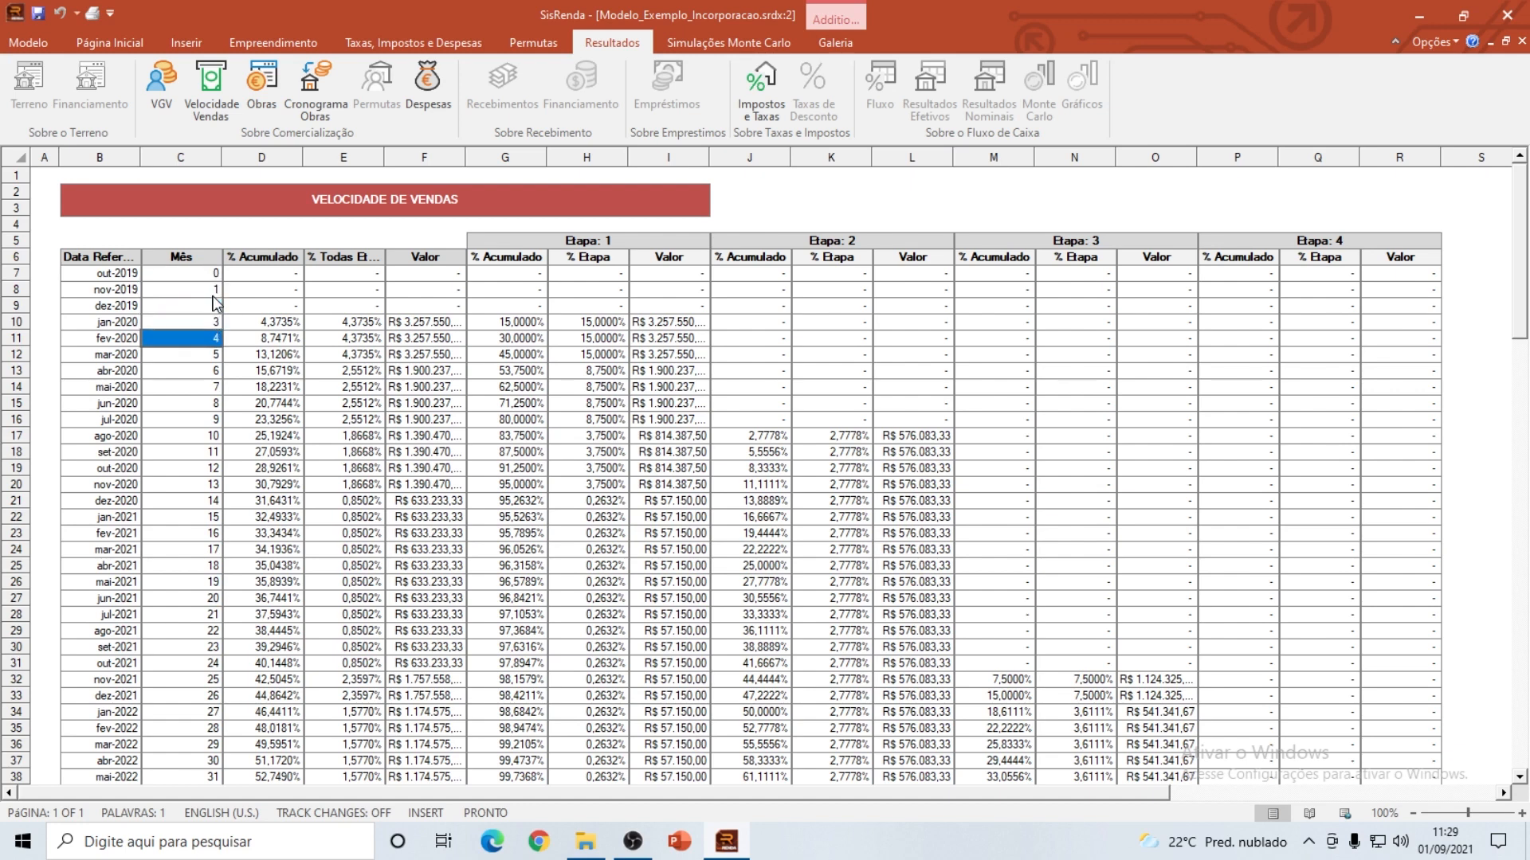
Step: Examine the jan-2020 sales percentages and values for all stages combined and for Etapa 1
key("Right")
key("Right")
key("Right")
key("Right")
key("Up")
key("Up")
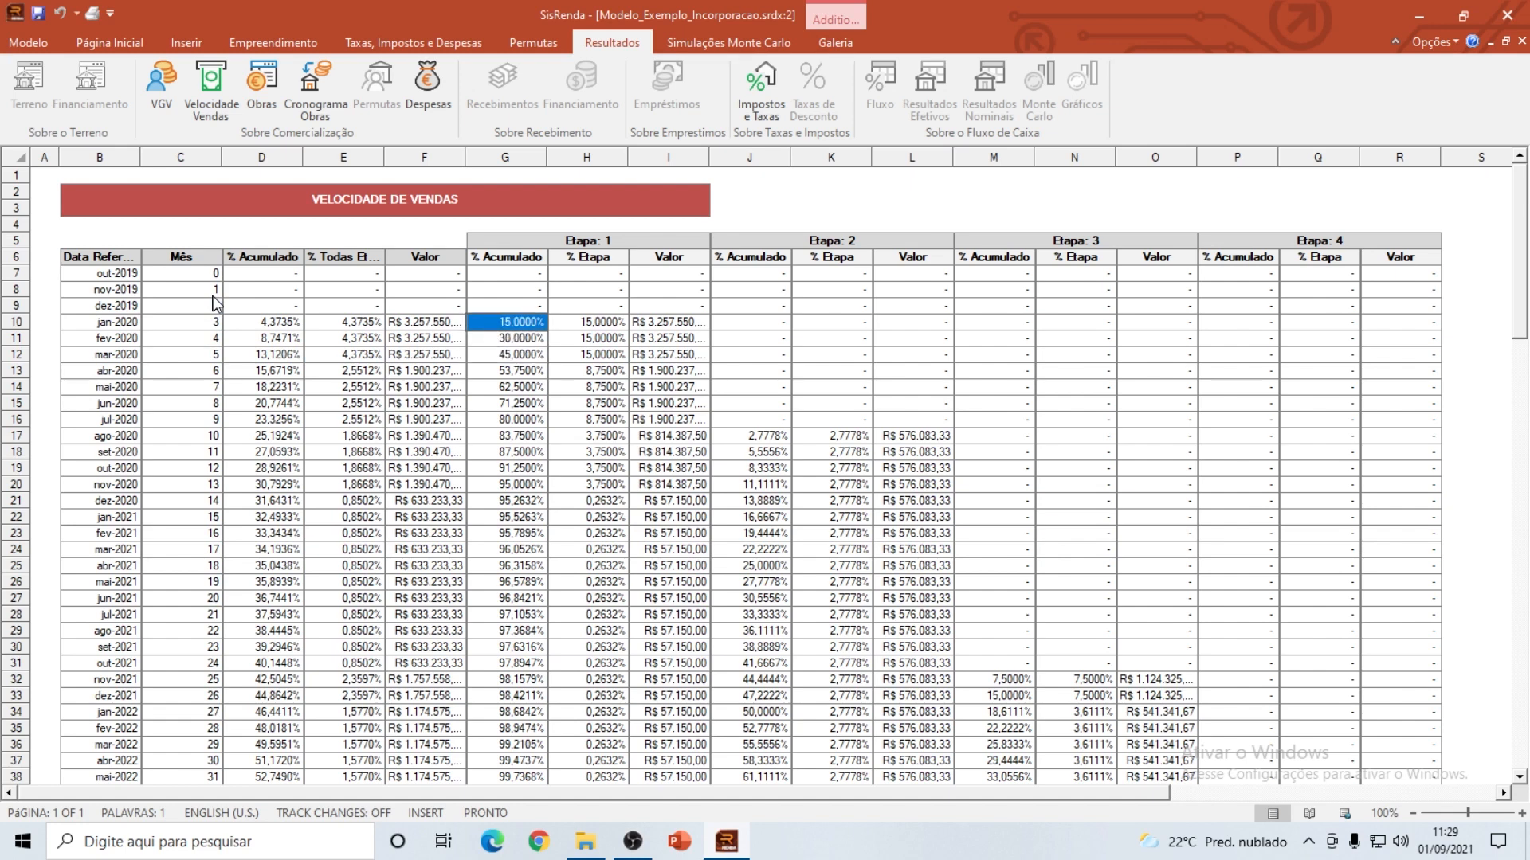
key("Left")
key("Left")
key("Left")
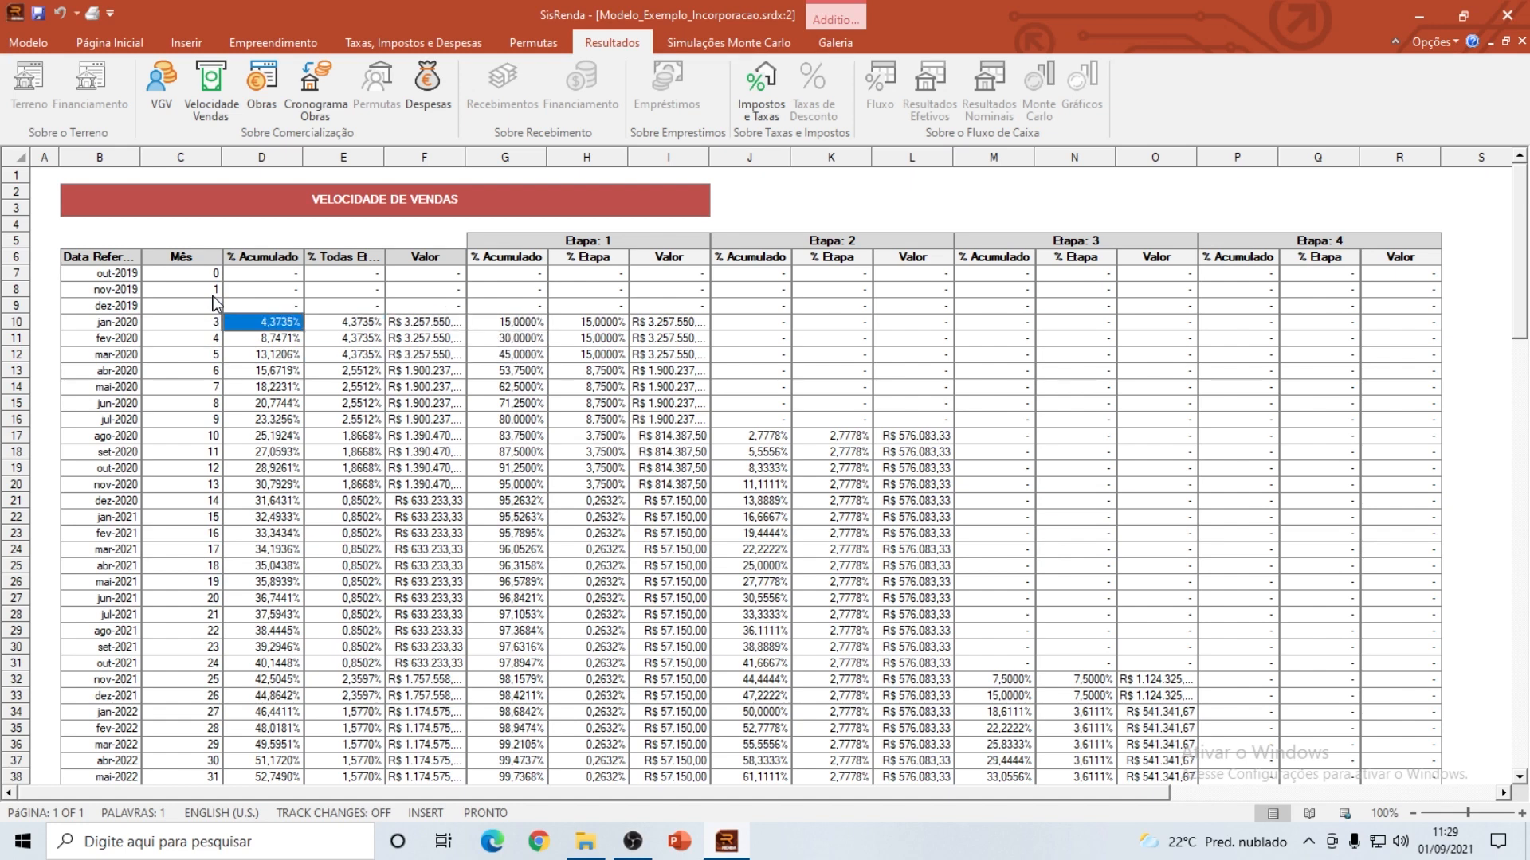
key("Right")
key("Right")
key("Right")
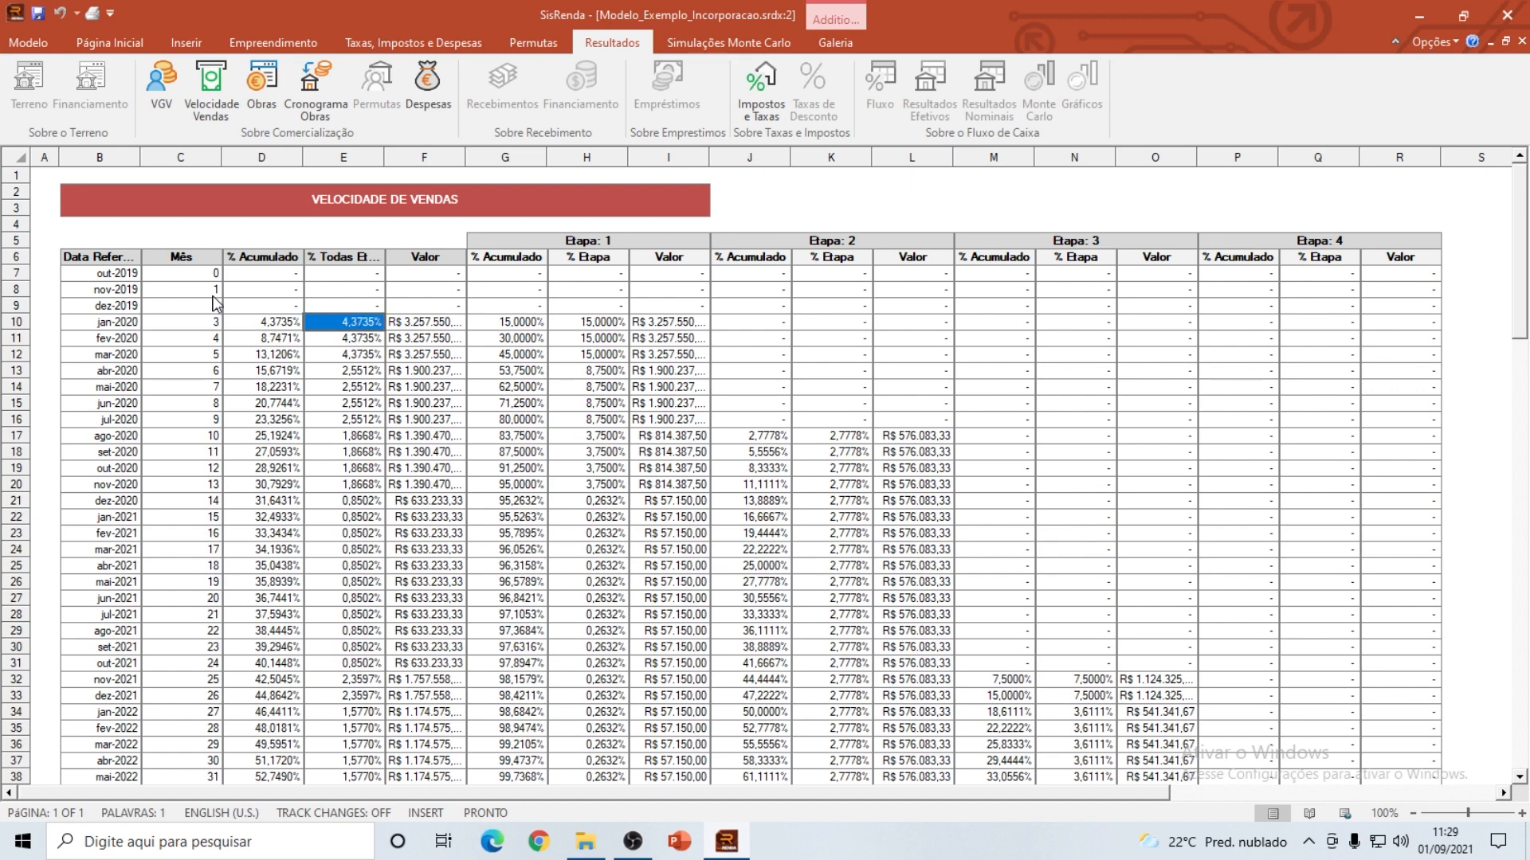
key("Right")
key("Right")
key("Left")
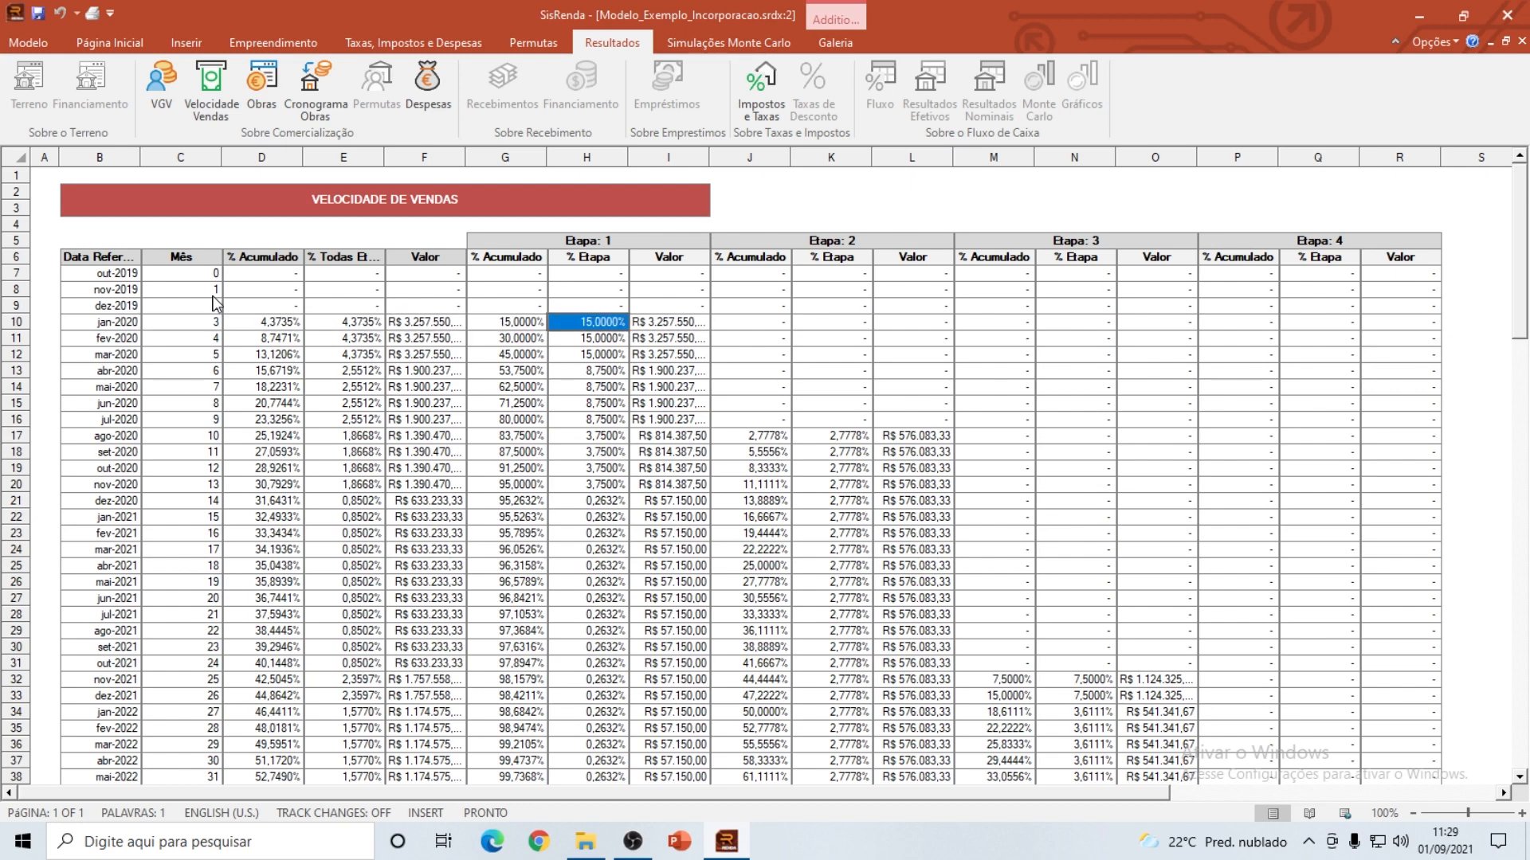
key("Left")
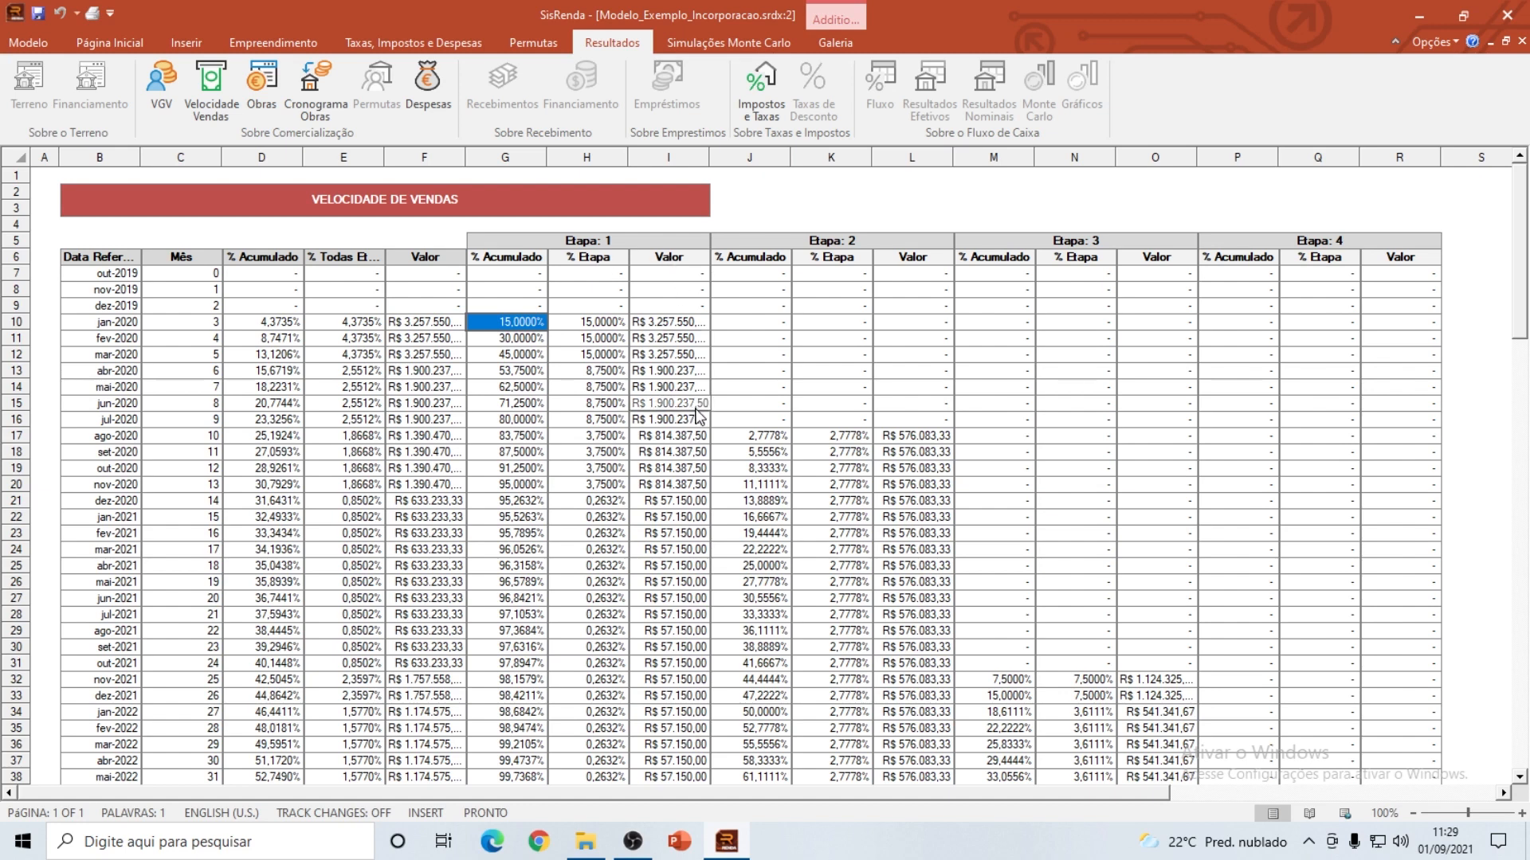
Step: Widen the Etapa 1 Valor column slightly to fit its full amounts, and check the stage's final sales month
left_click_drag(711, 163, 721, 163)
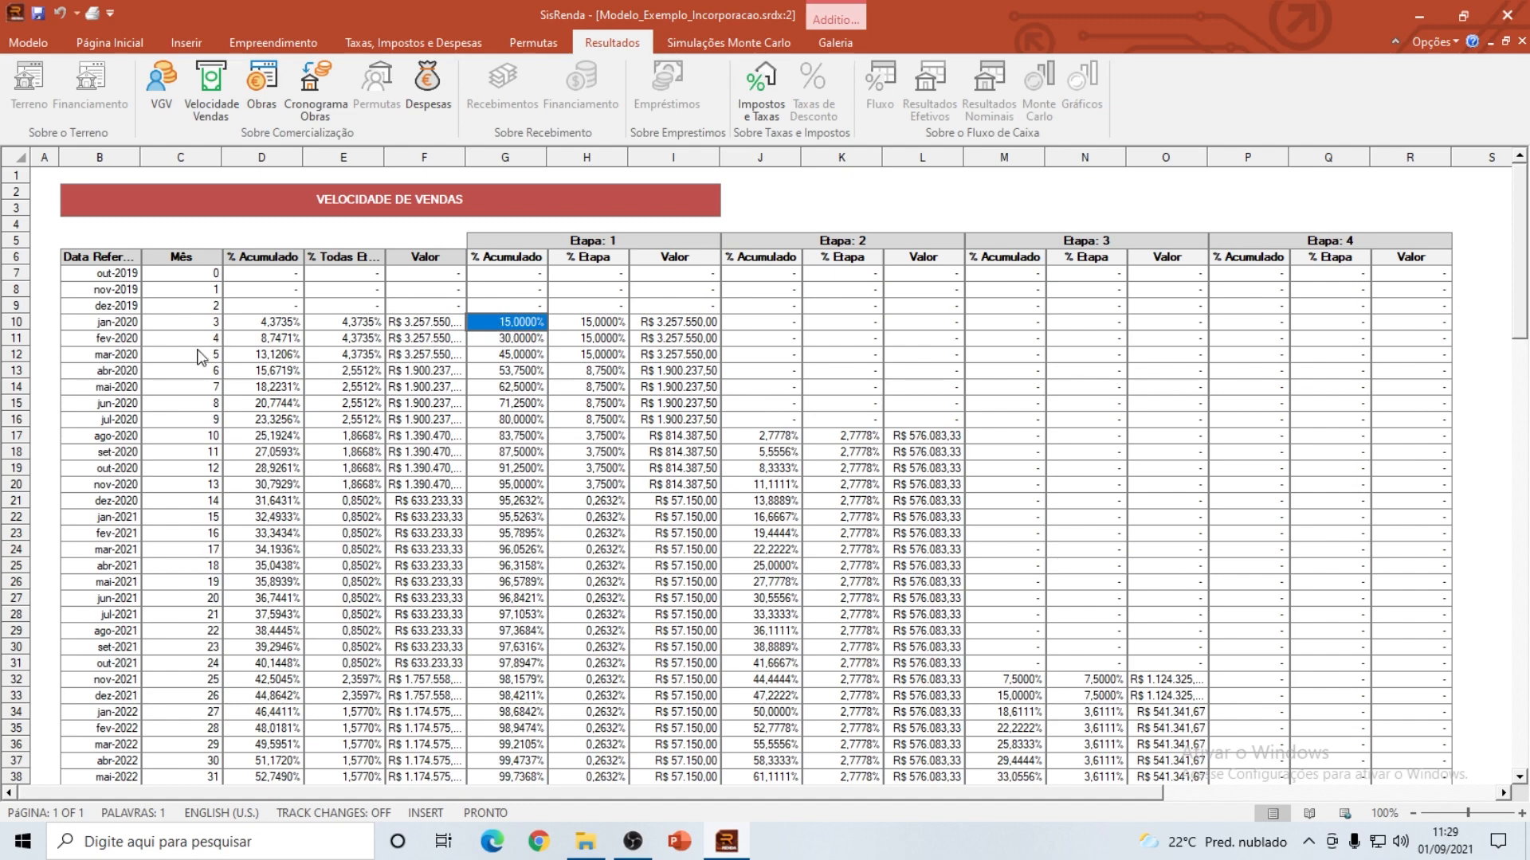
scroll(450, 514, "down", 2)
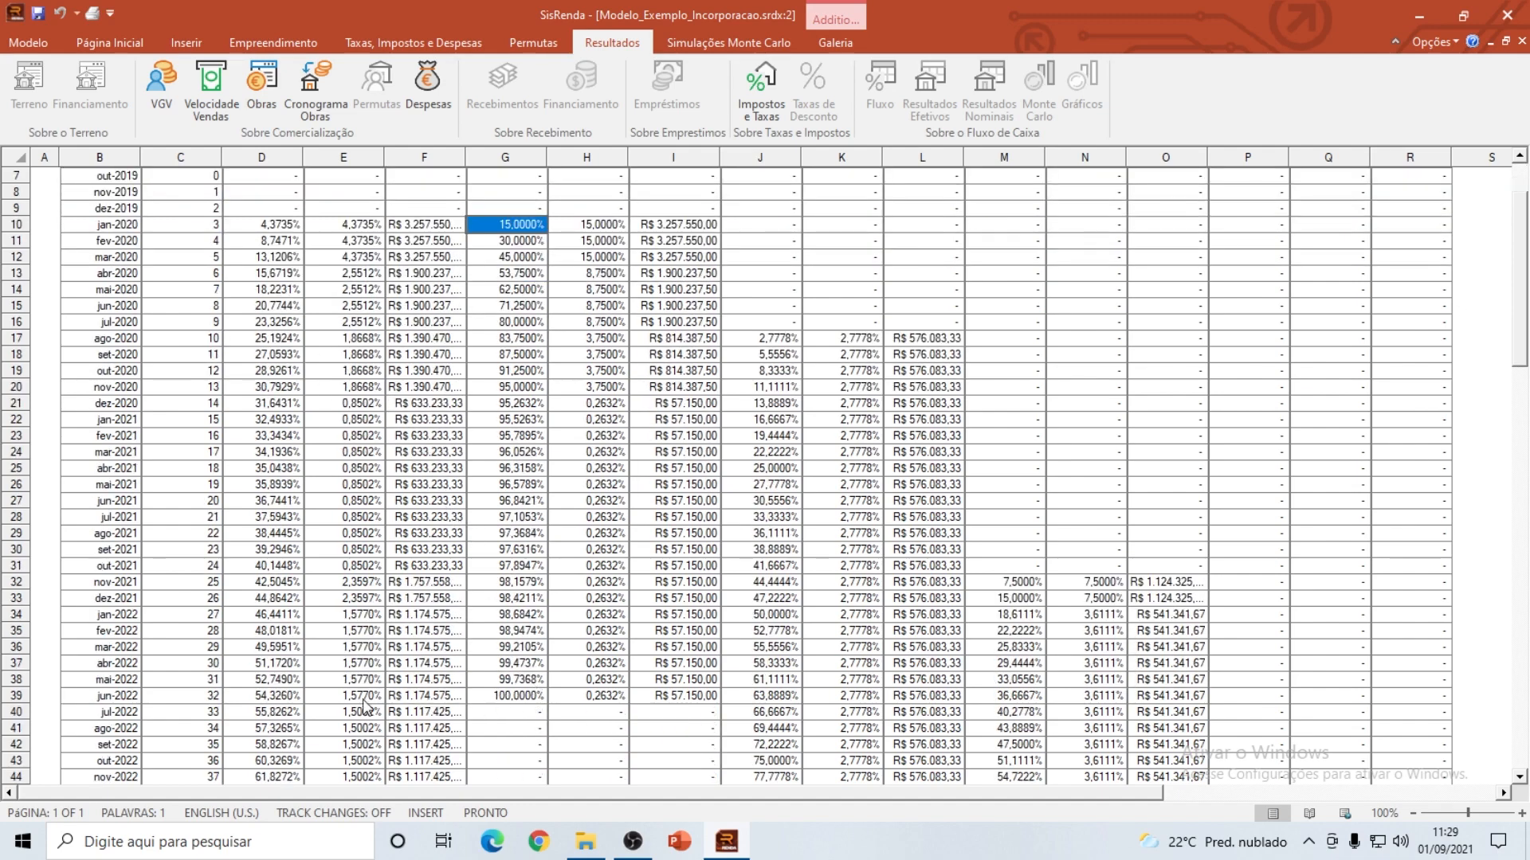
left_click(220, 695)
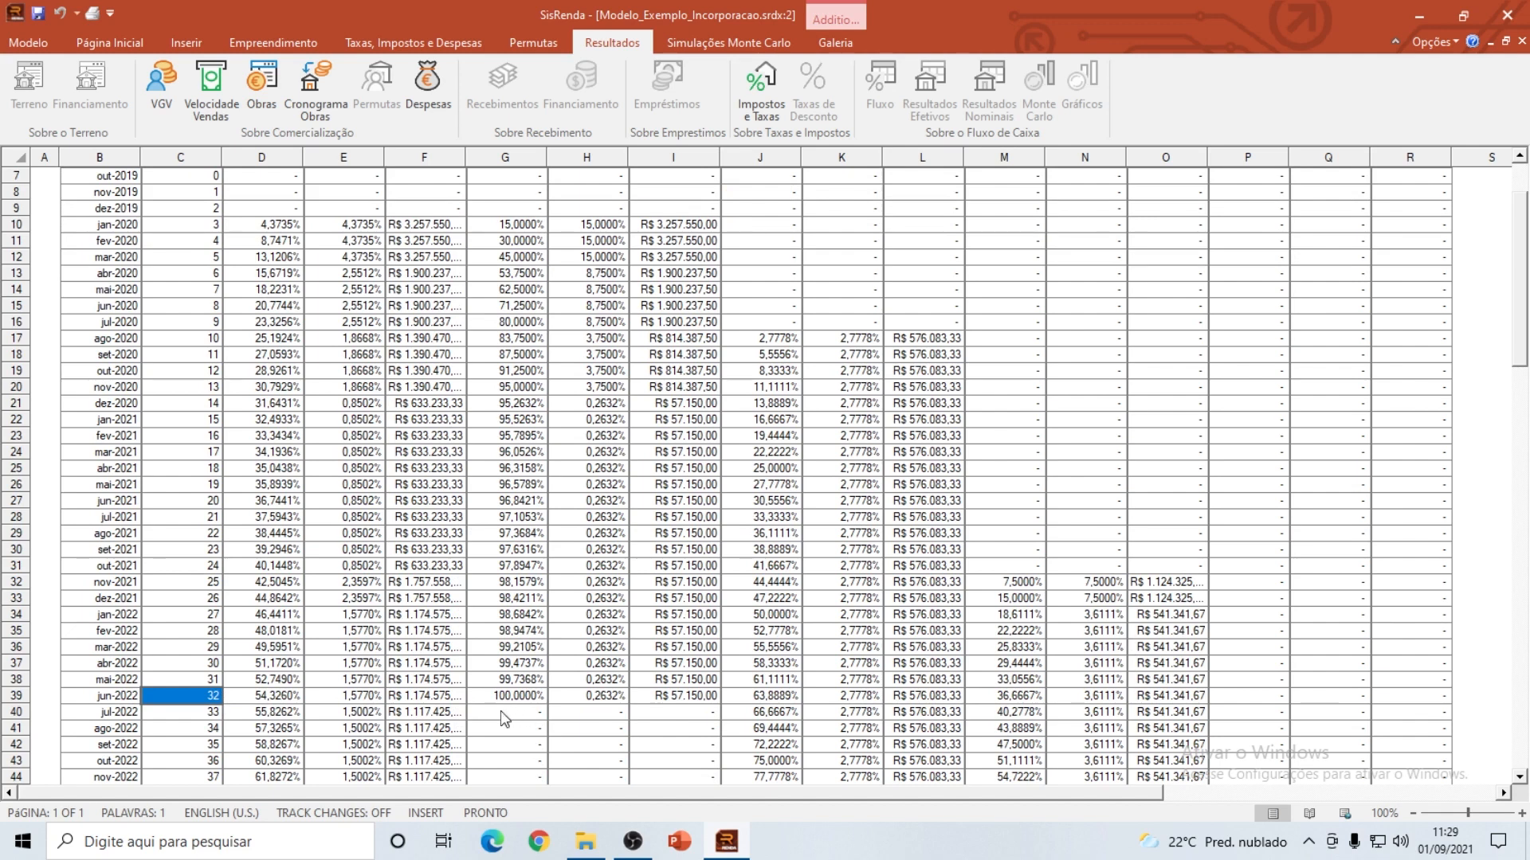
scroll(323, 323, "up", 2)
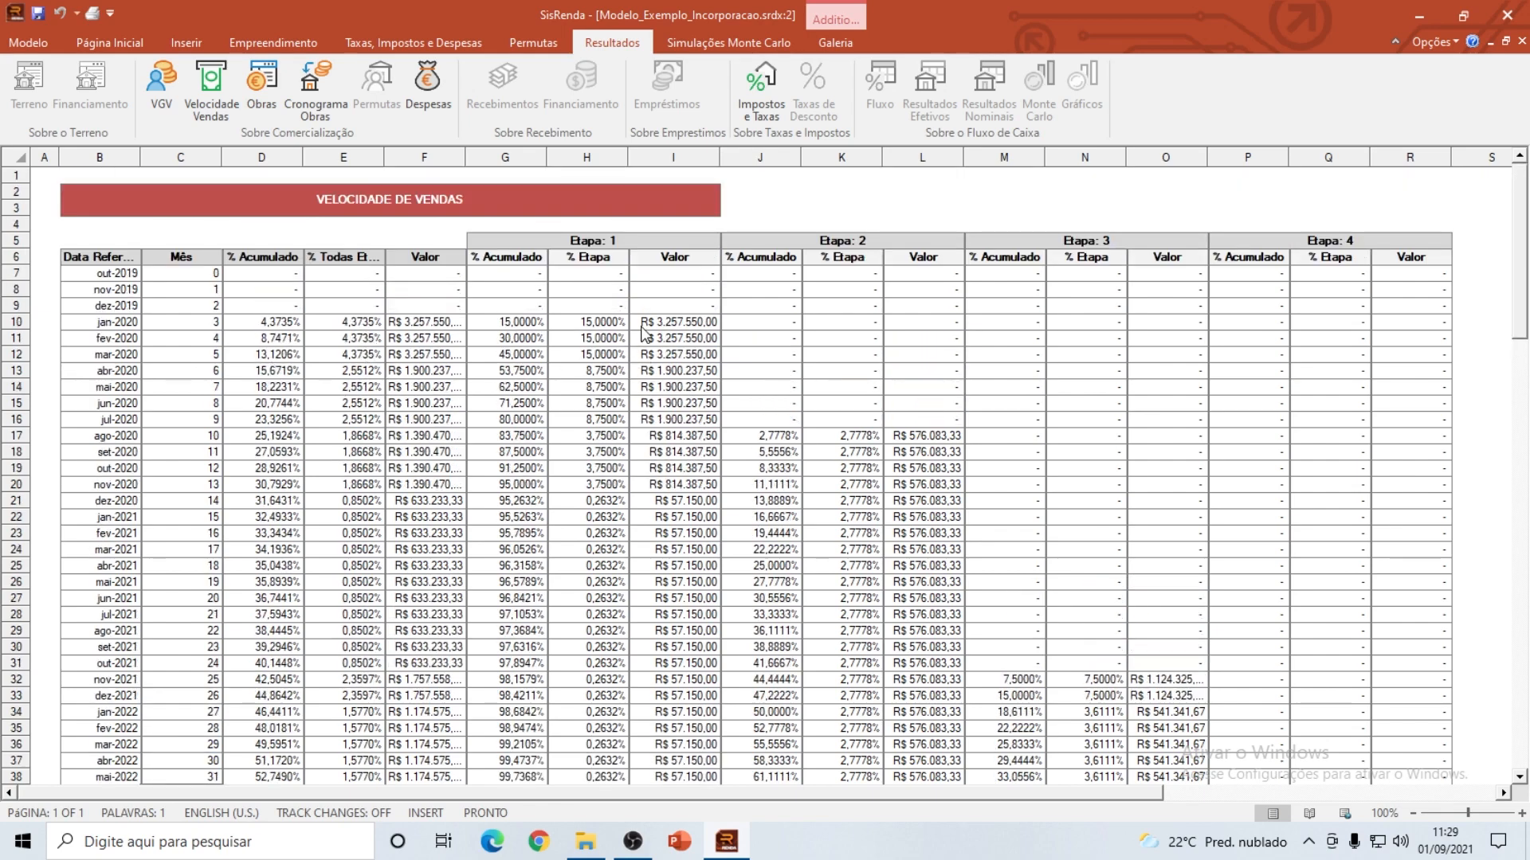
Step: Examine the sales velocity charts of Etapa 1 and Etapa 2 beside the table
left_click_drag(1003, 798, 1378, 800)
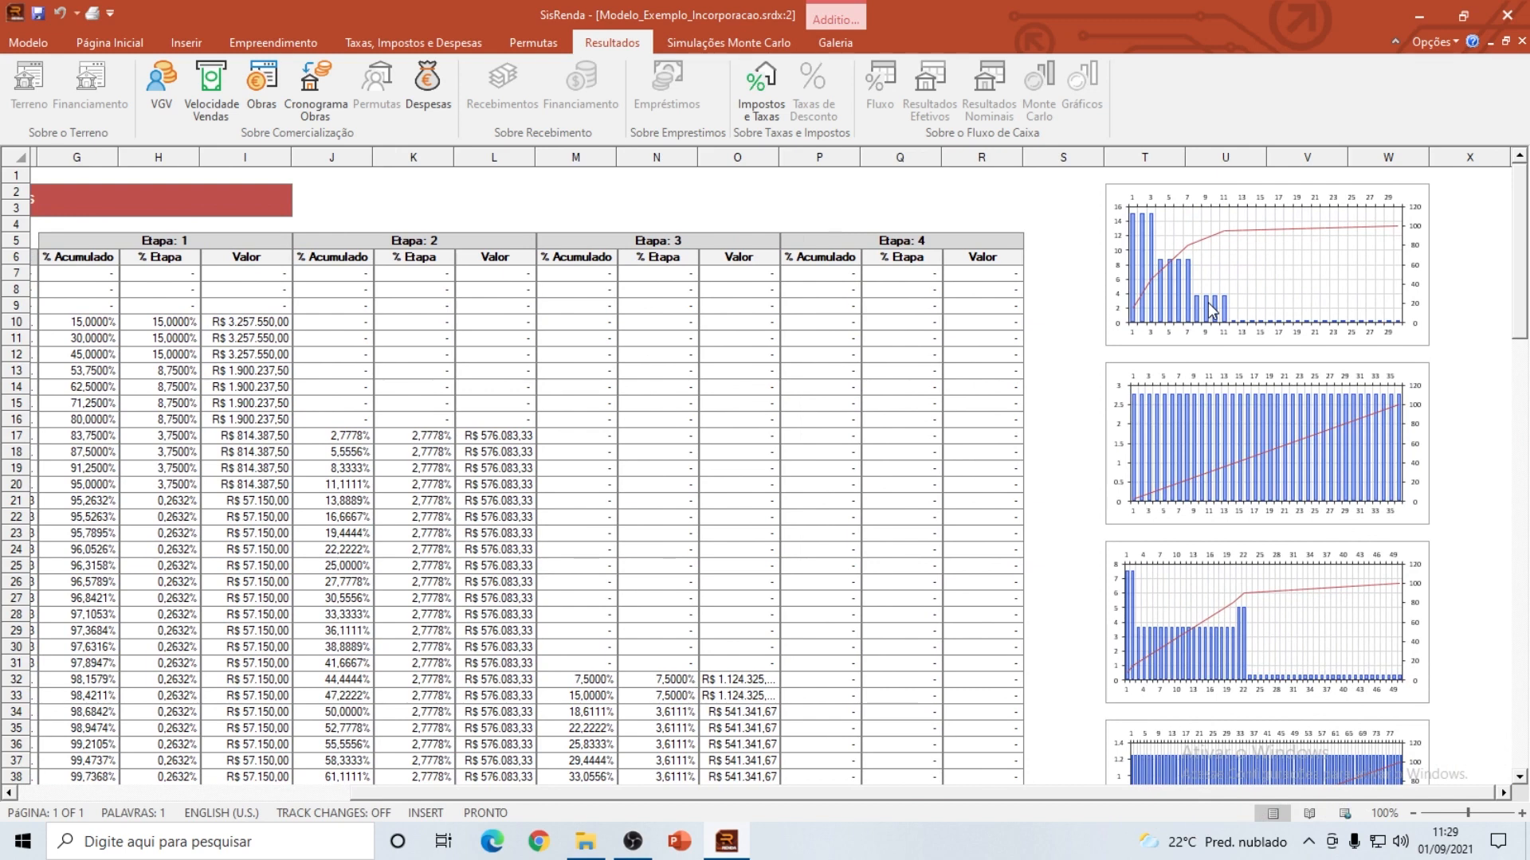
left_click(1165, 217)
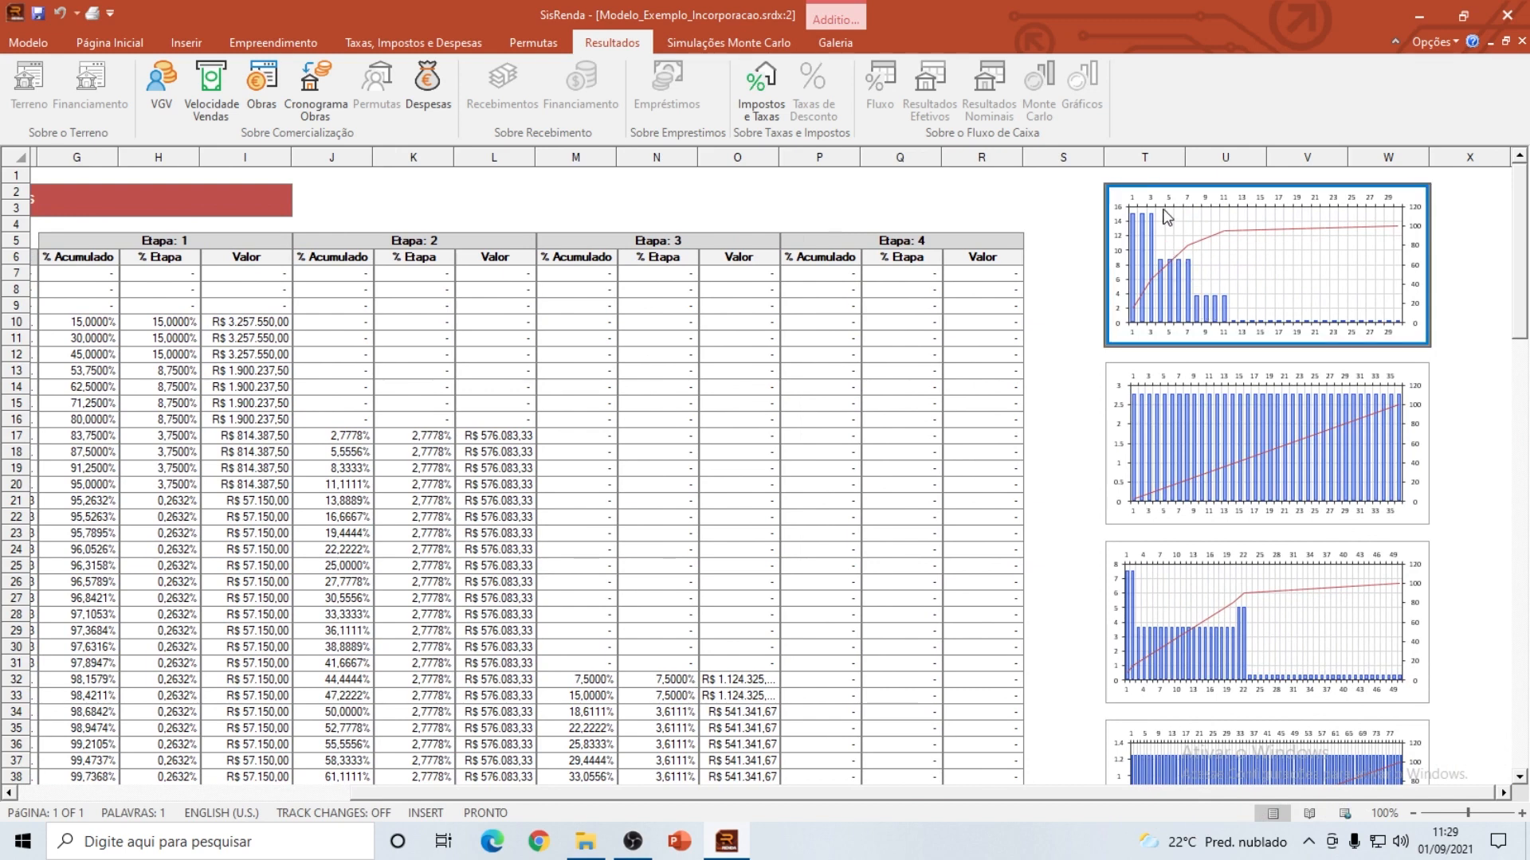
left_click(1175, 386)
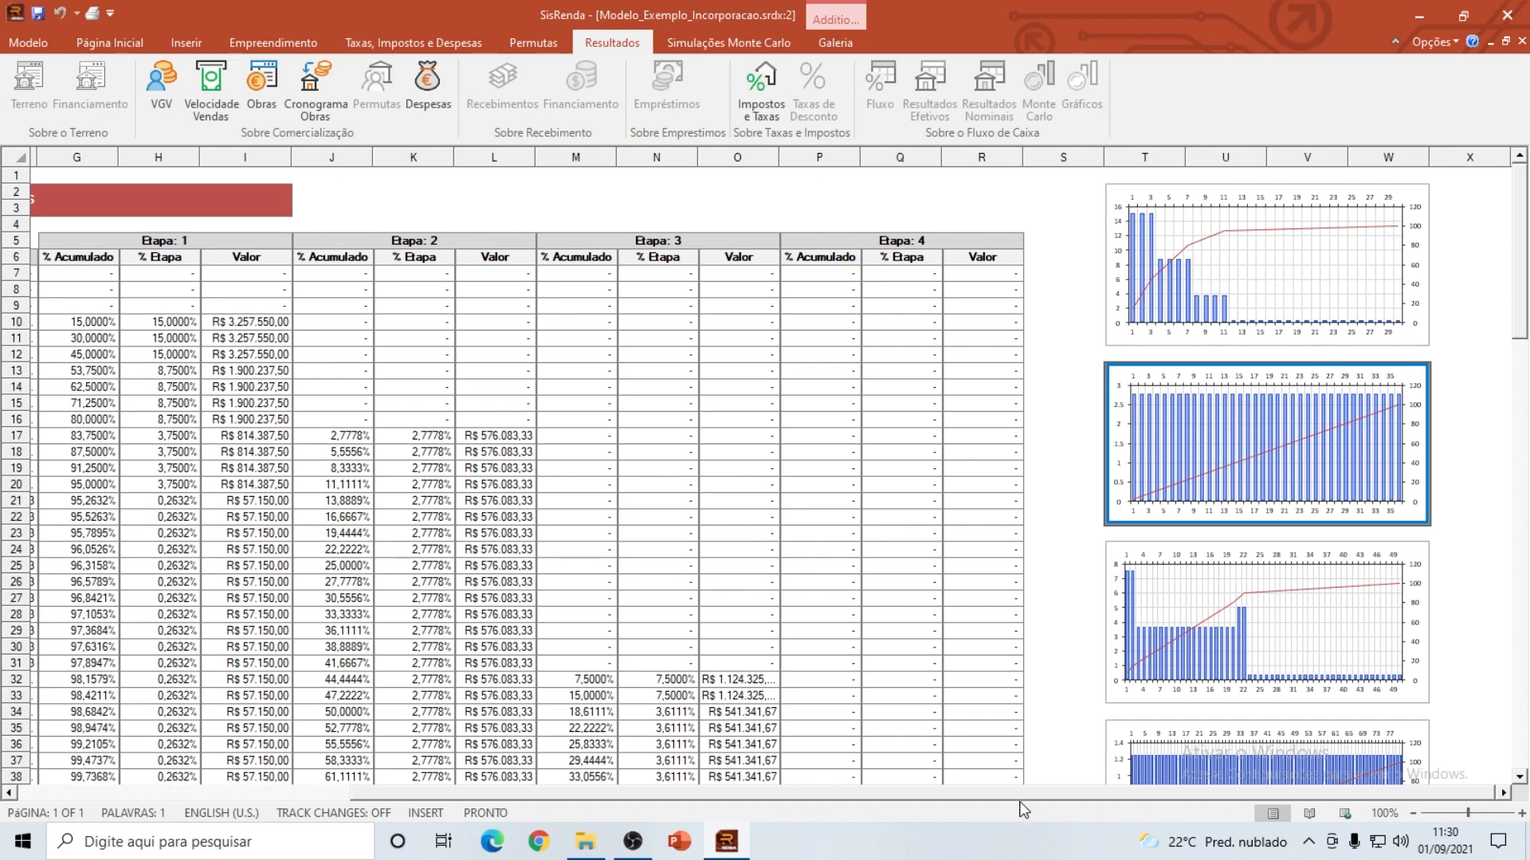
Step: Check the Etapa 2 sales percentages against the Mês column, from the stage's first sales month to its last
left_click_drag(1005, 794, 583, 765)
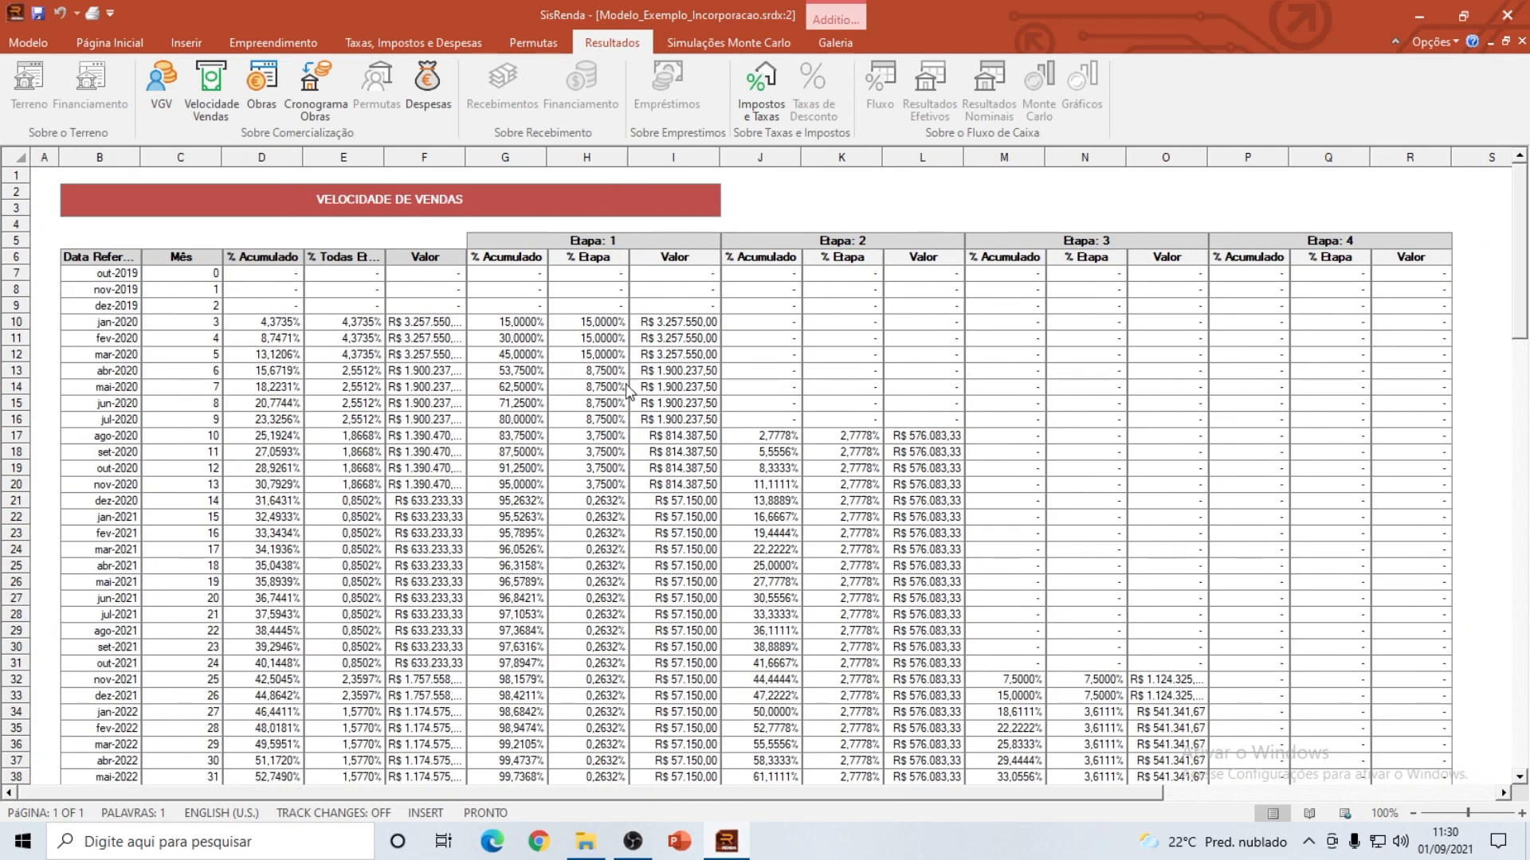
left_click(779, 437)
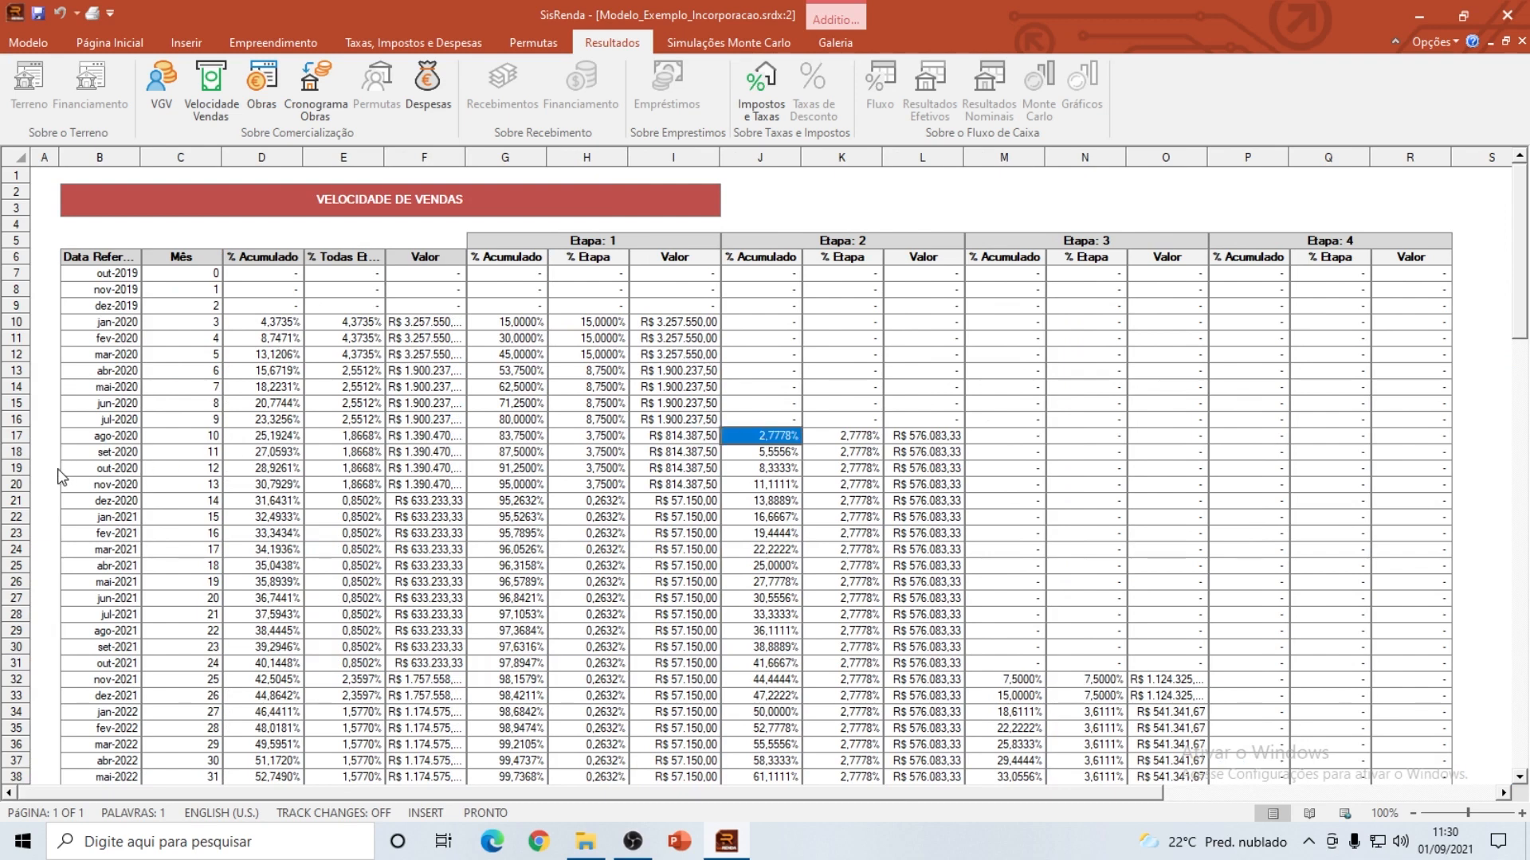
left_click(183, 435)
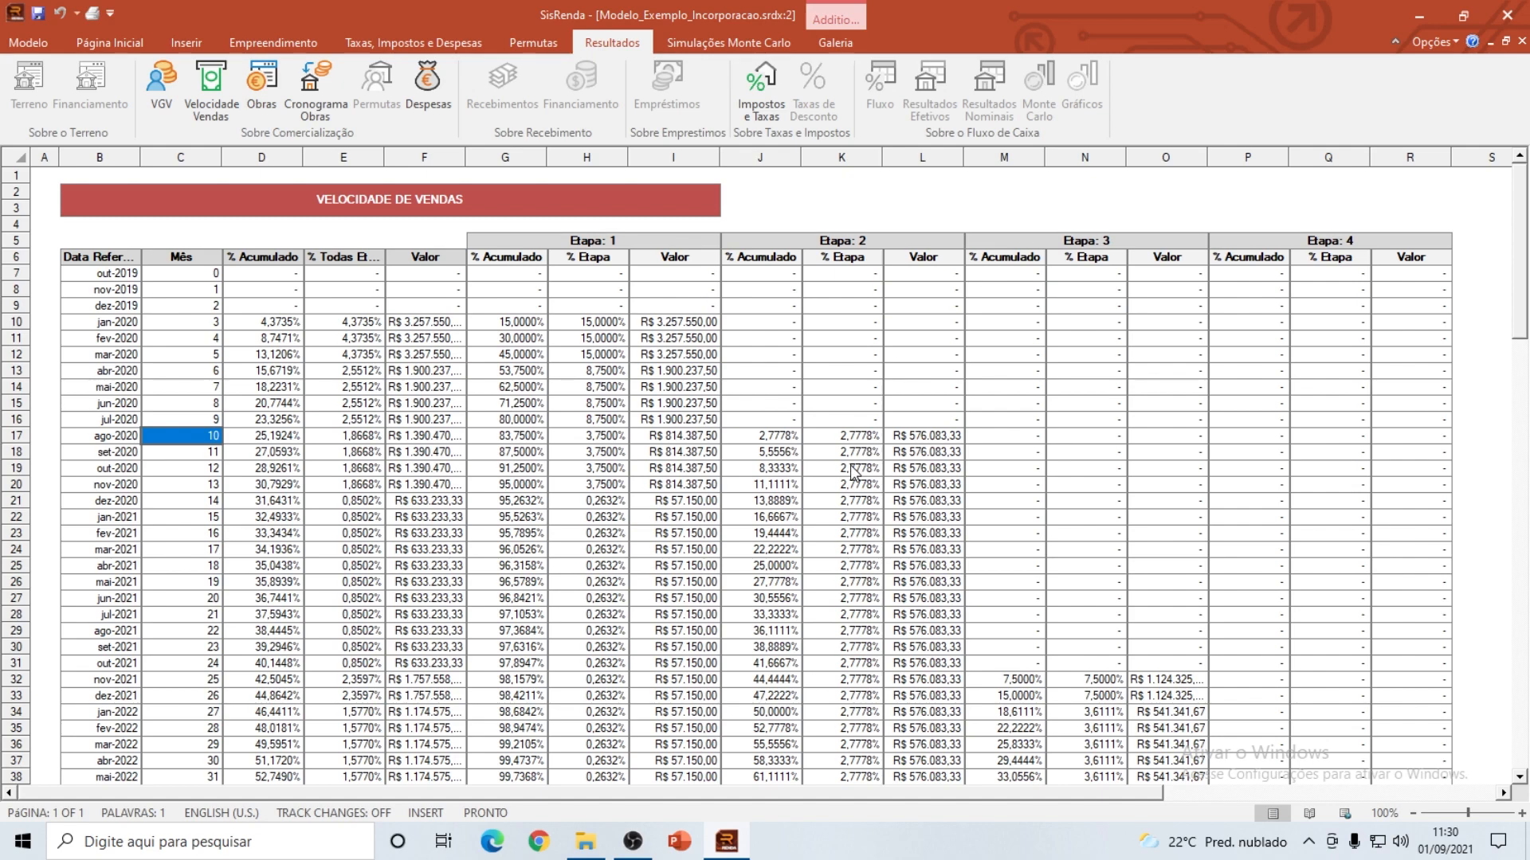
scroll(789, 470, "down", 1)
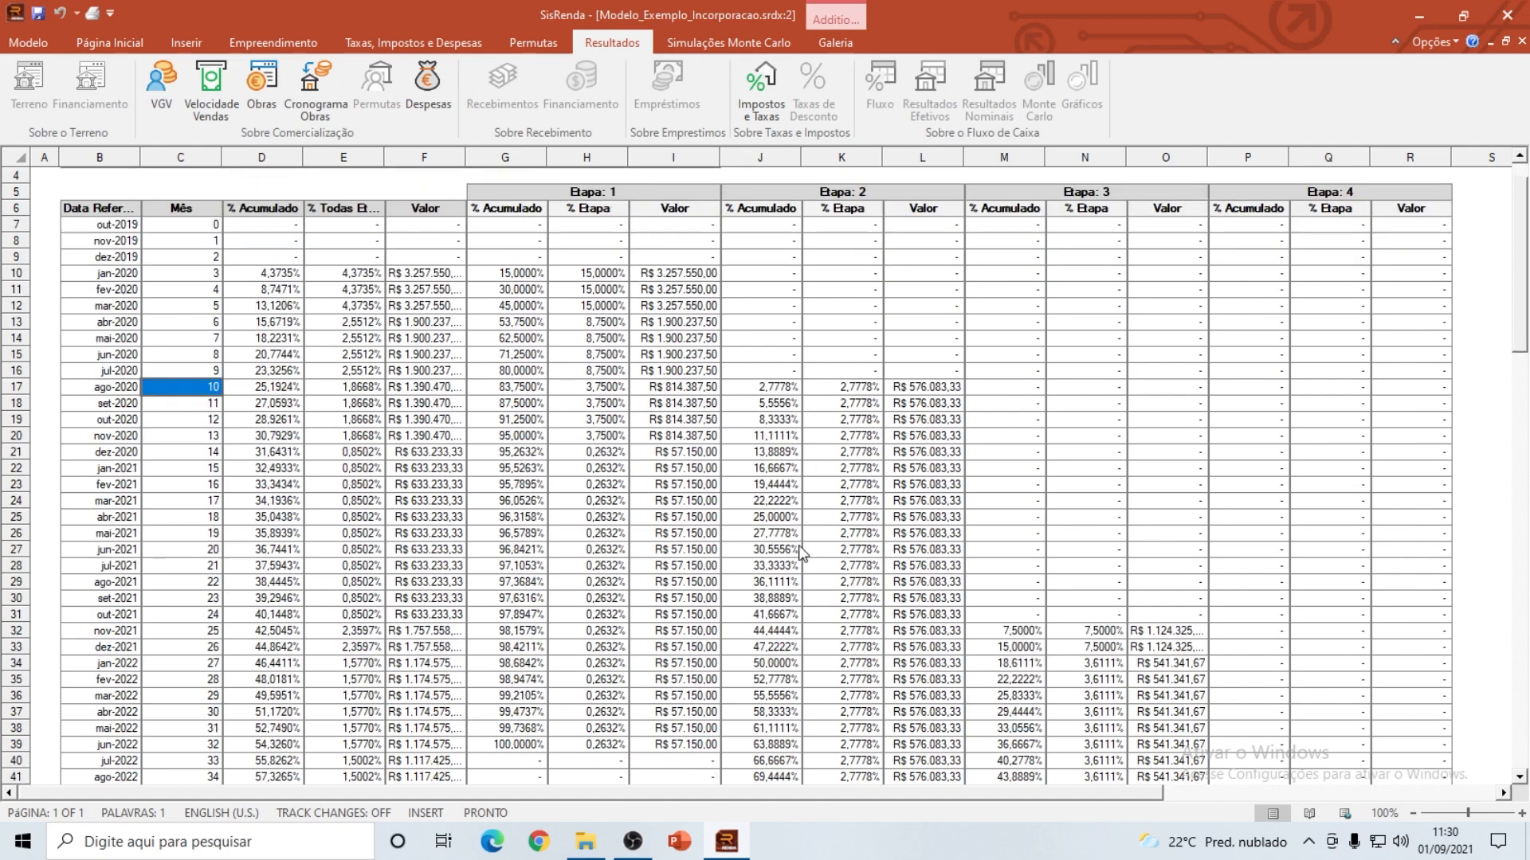
scroll(801, 558, "down", 5)
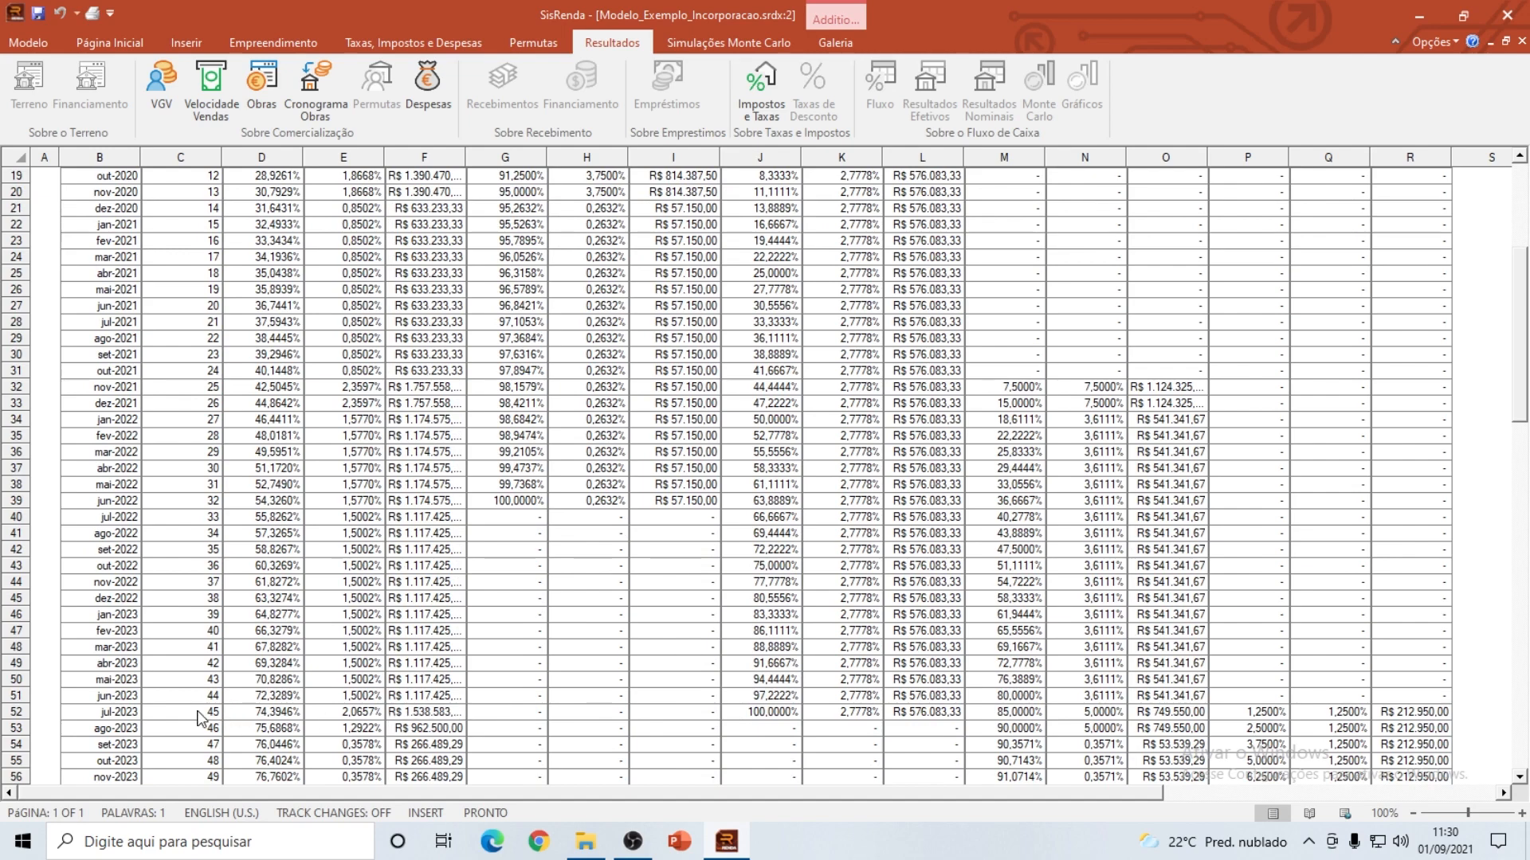
scroll(797, 677, "up", 6)
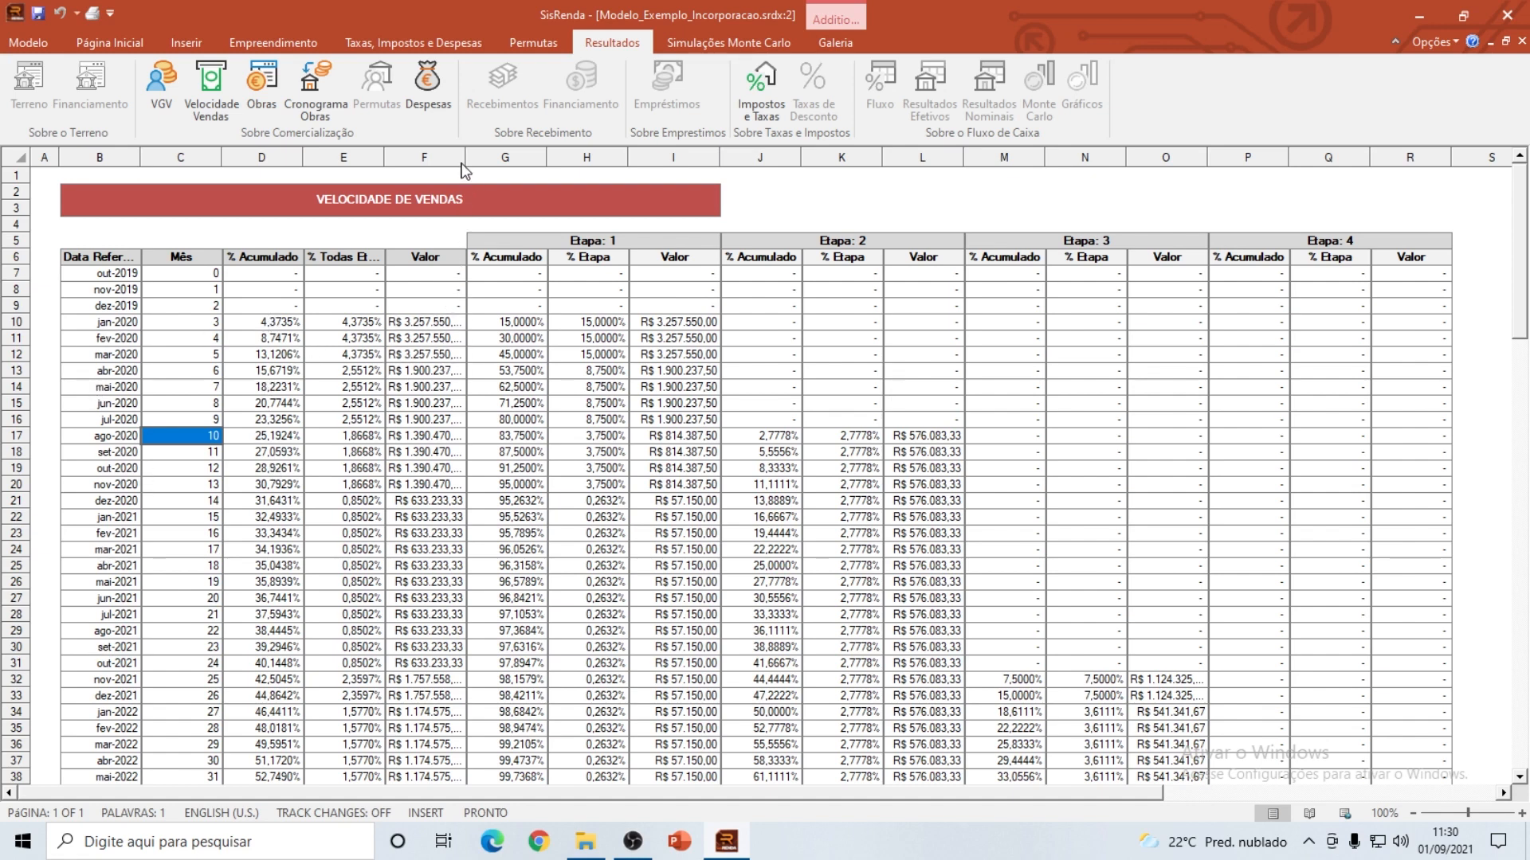
Step: Widen the Valor column for all stages combined to fit its full amounts, and check the monthly sales through the final month
left_click_drag(466, 159, 491, 160)
scroll(364, 336, "down", 18)
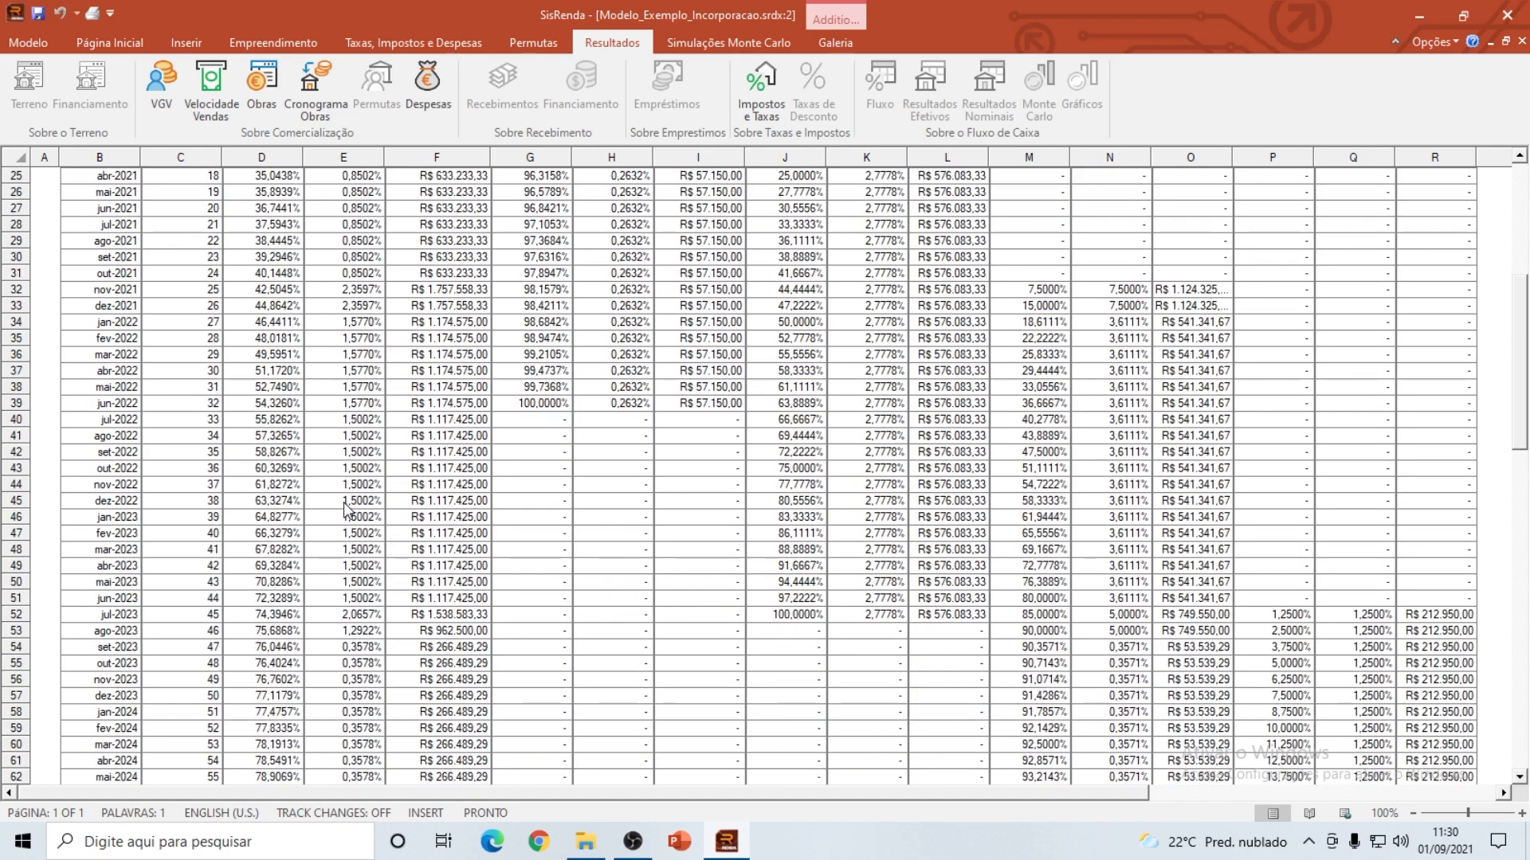
scroll(350, 510, "down", 13)
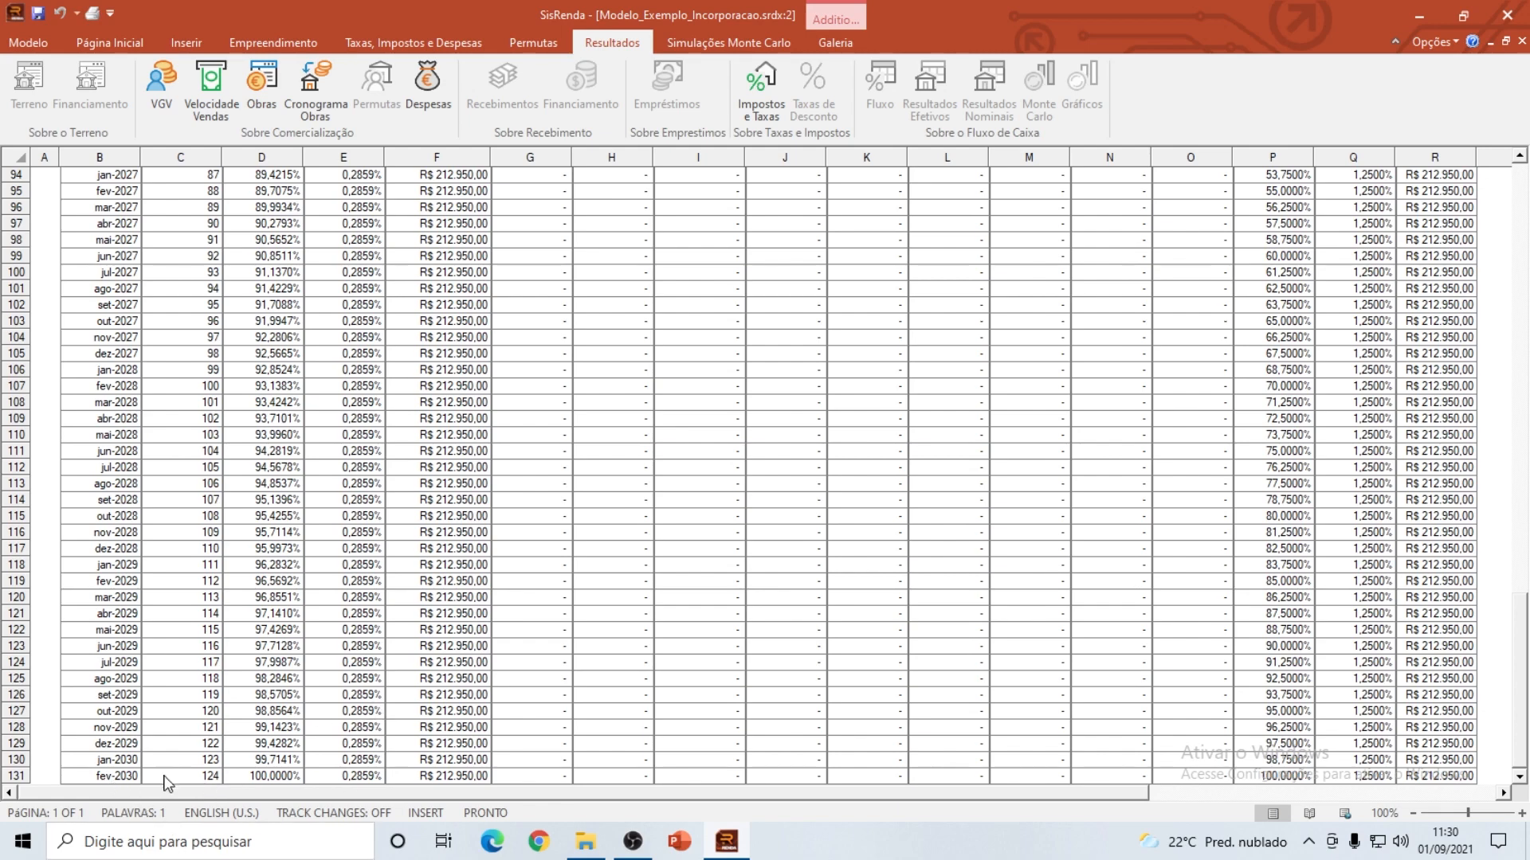
scroll(169, 785, "up", 7)
scroll(242, 729, "up", 20)
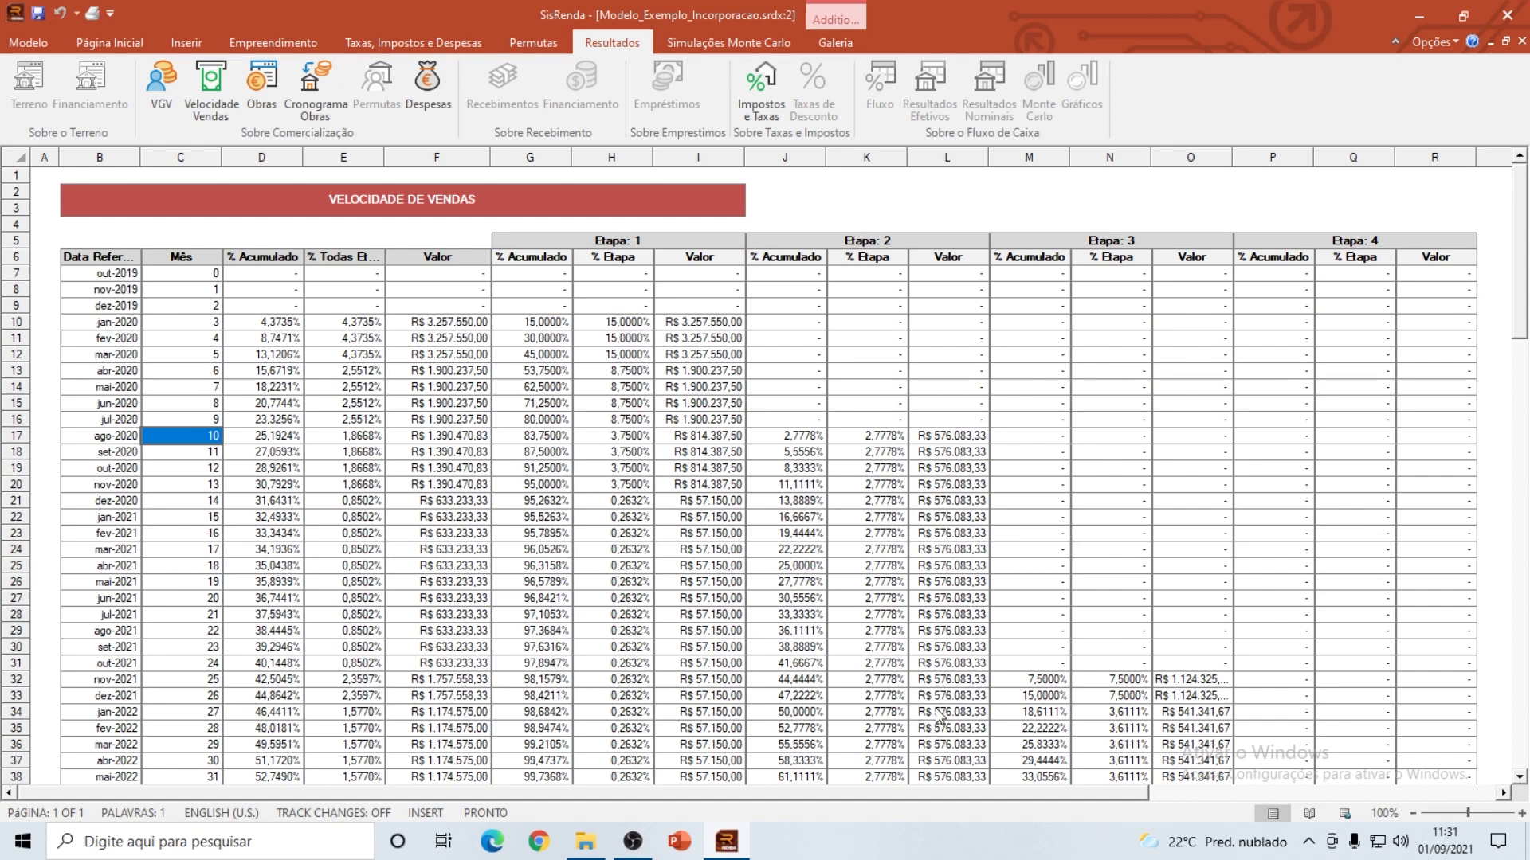
Step: Review the sales velocity charts of all four stages and close the sales velocity report
left_click_drag(1058, 797, 1466, 796)
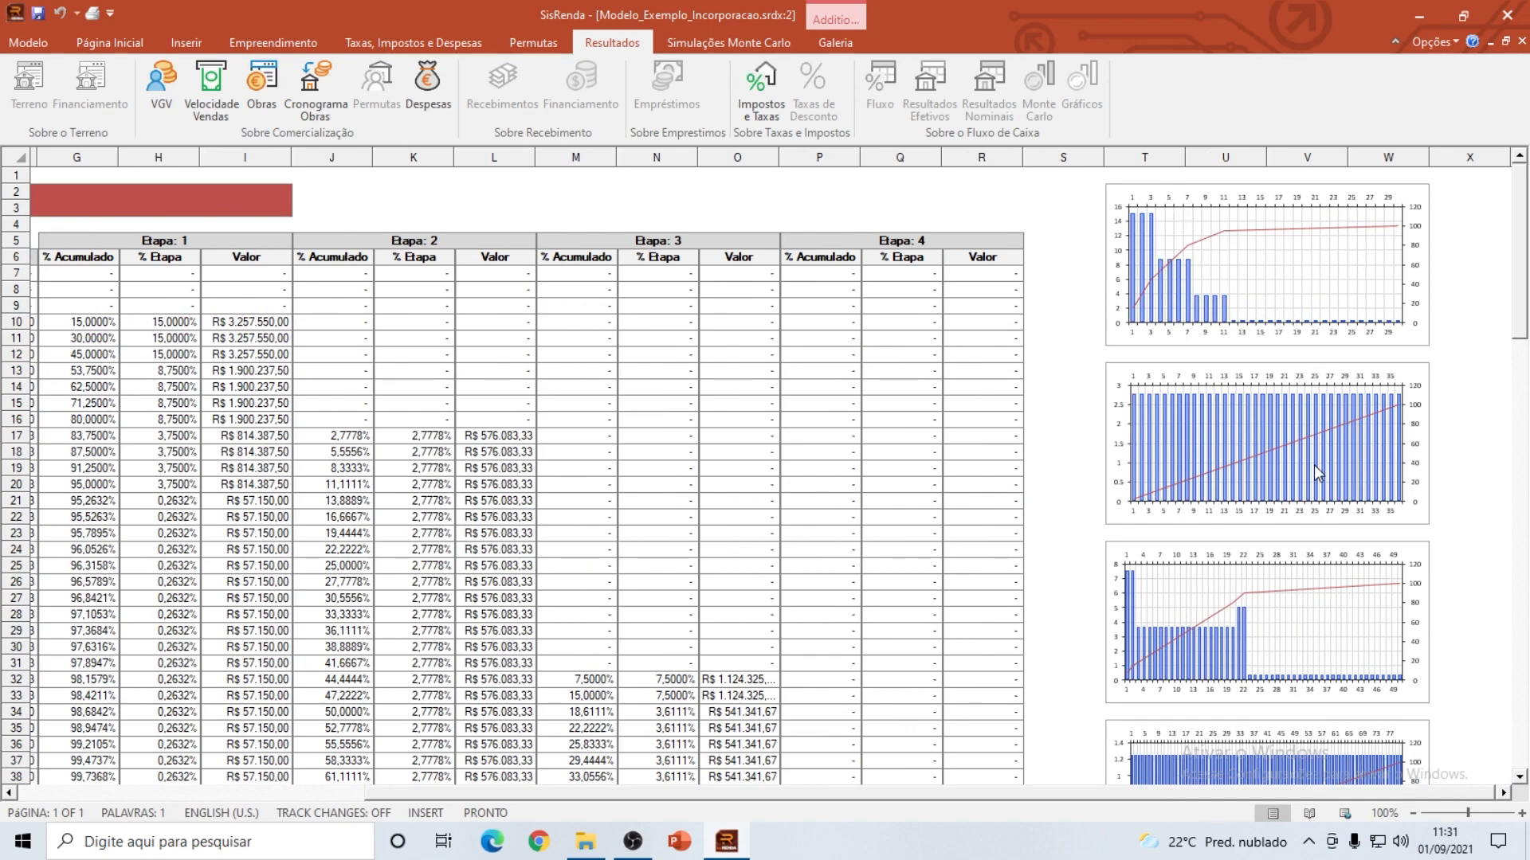
scroll(1318, 475, "down", 2)
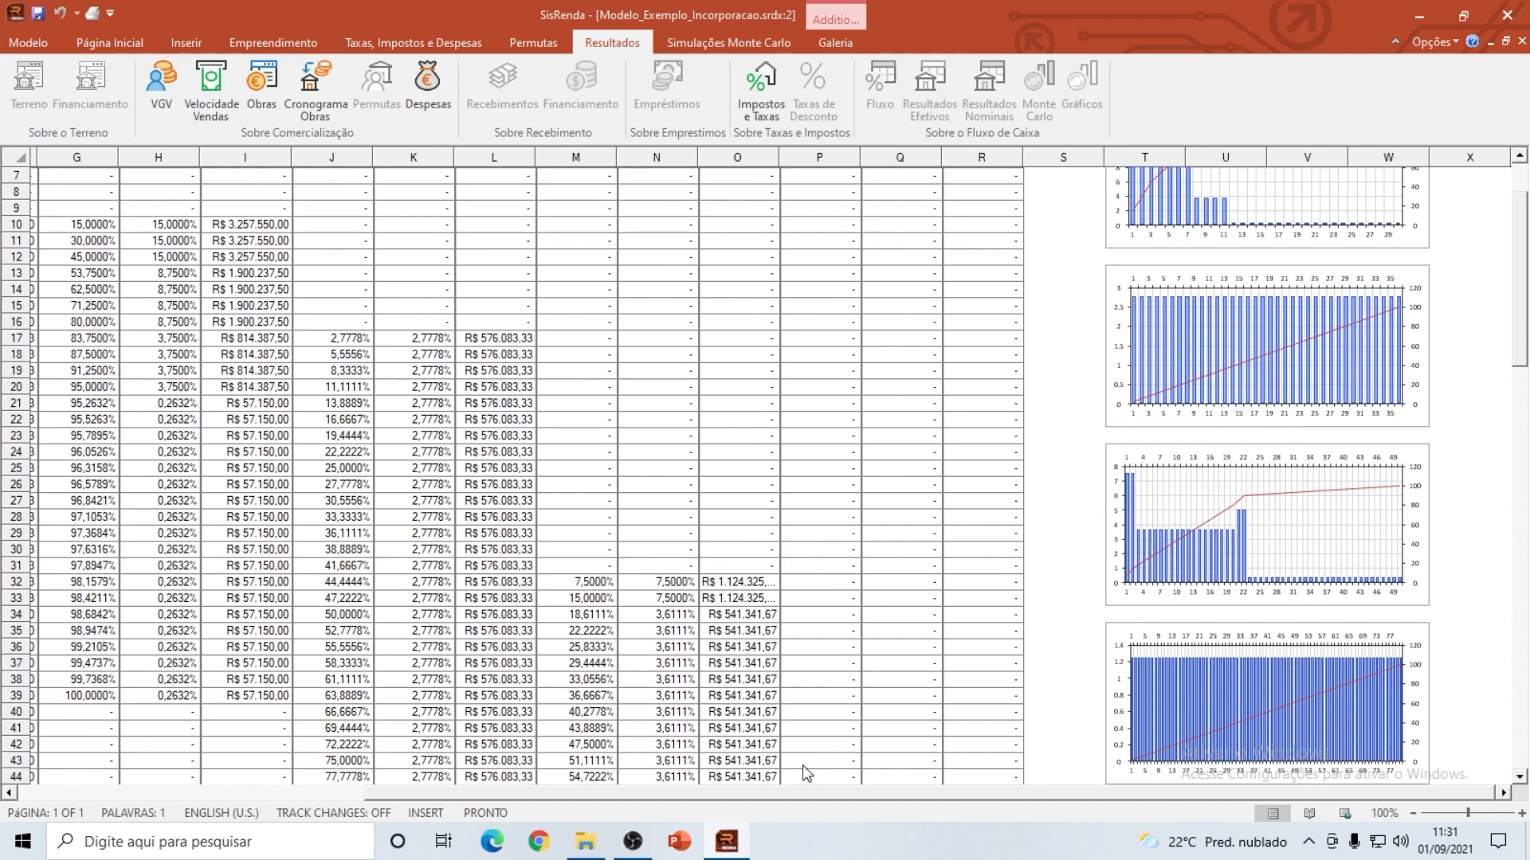
left_click_drag(695, 792, 293, 843)
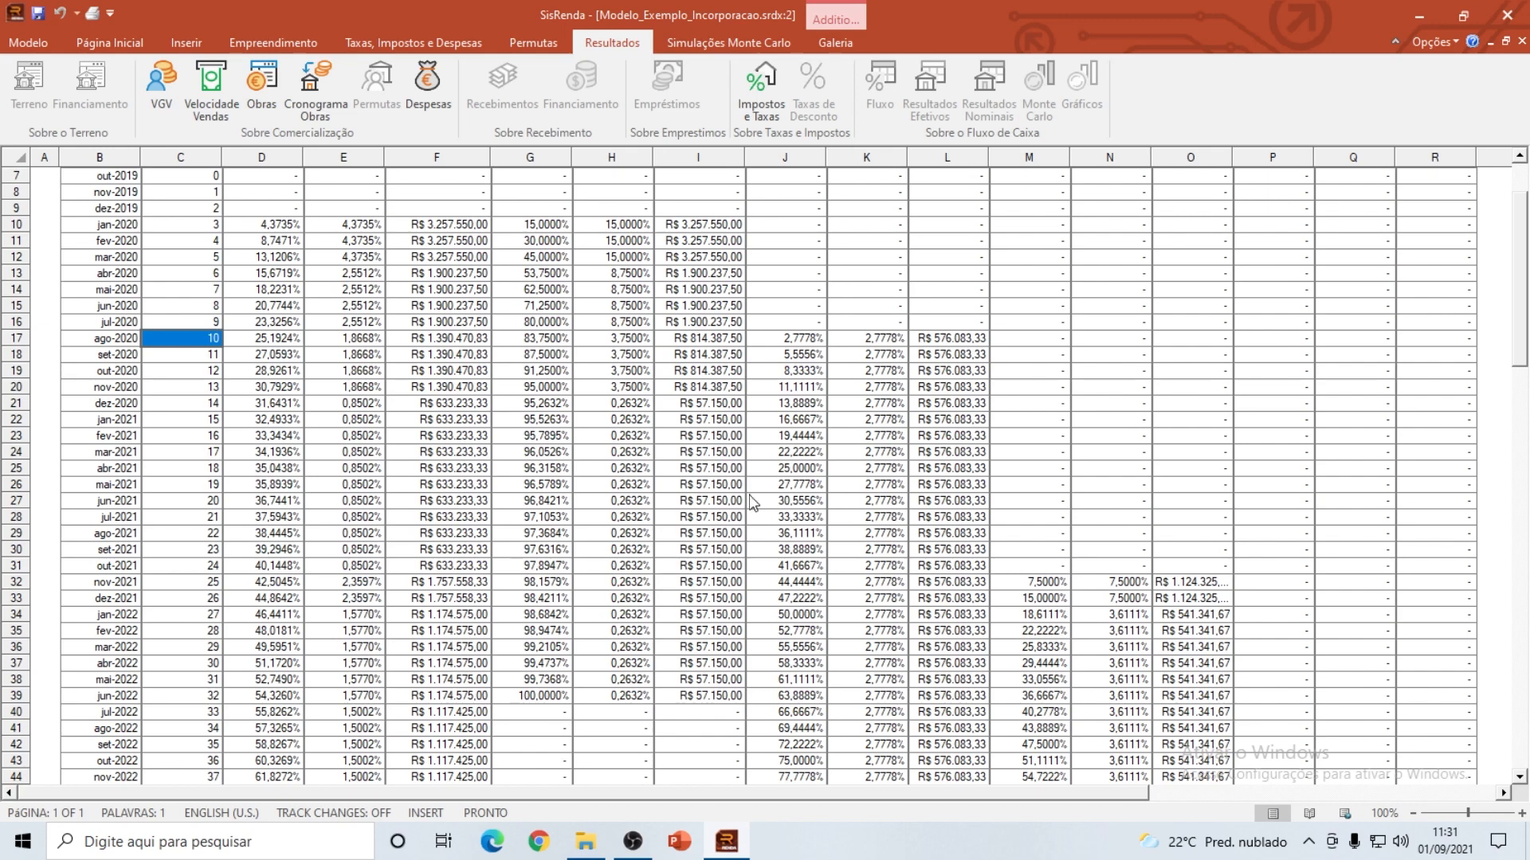
scroll(721, 422, "up", 2)
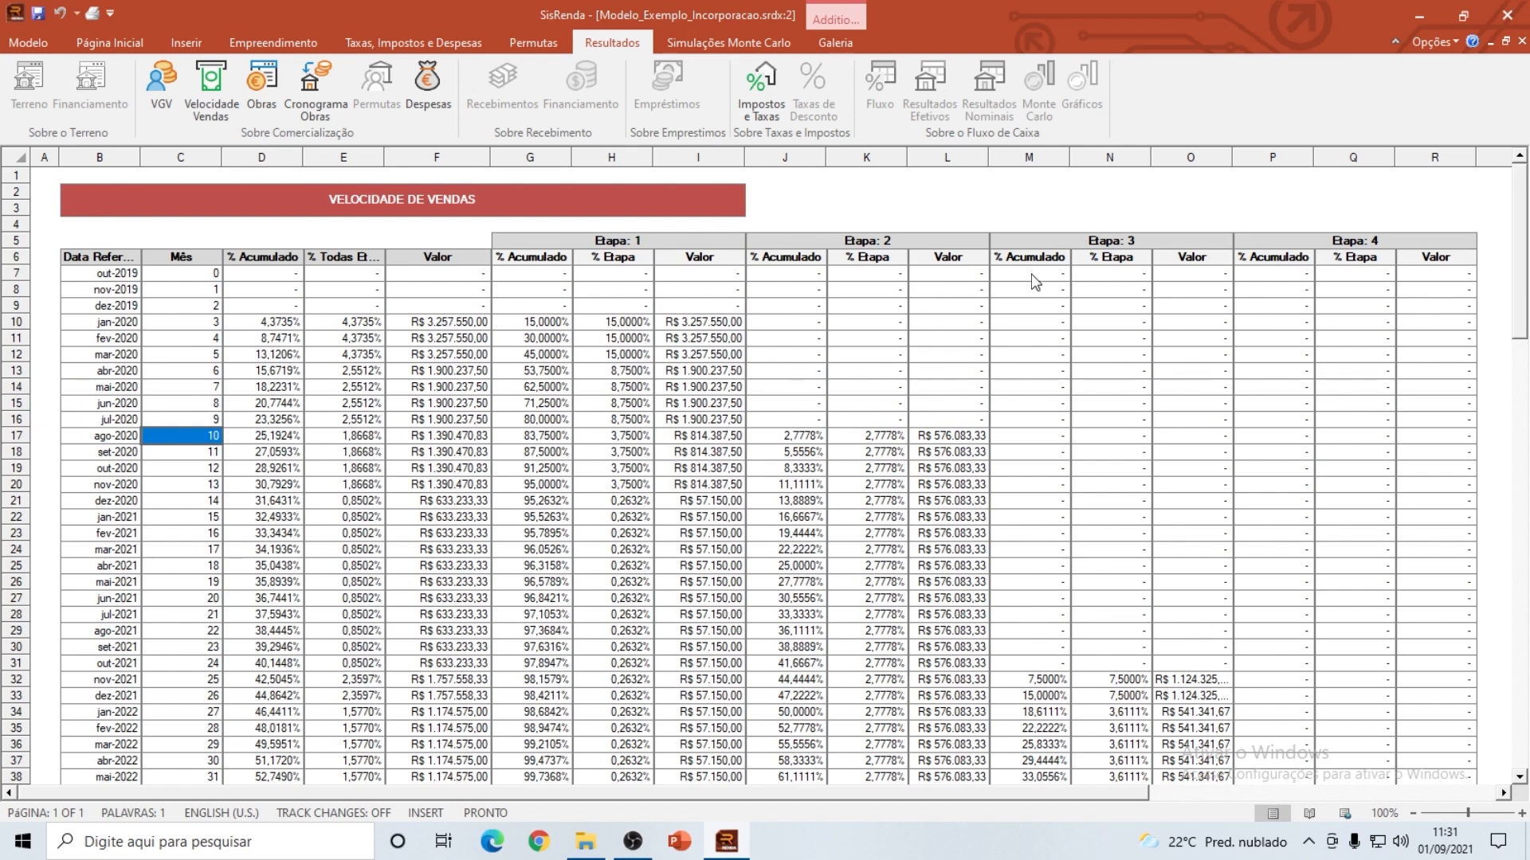
left_click(1521, 42)
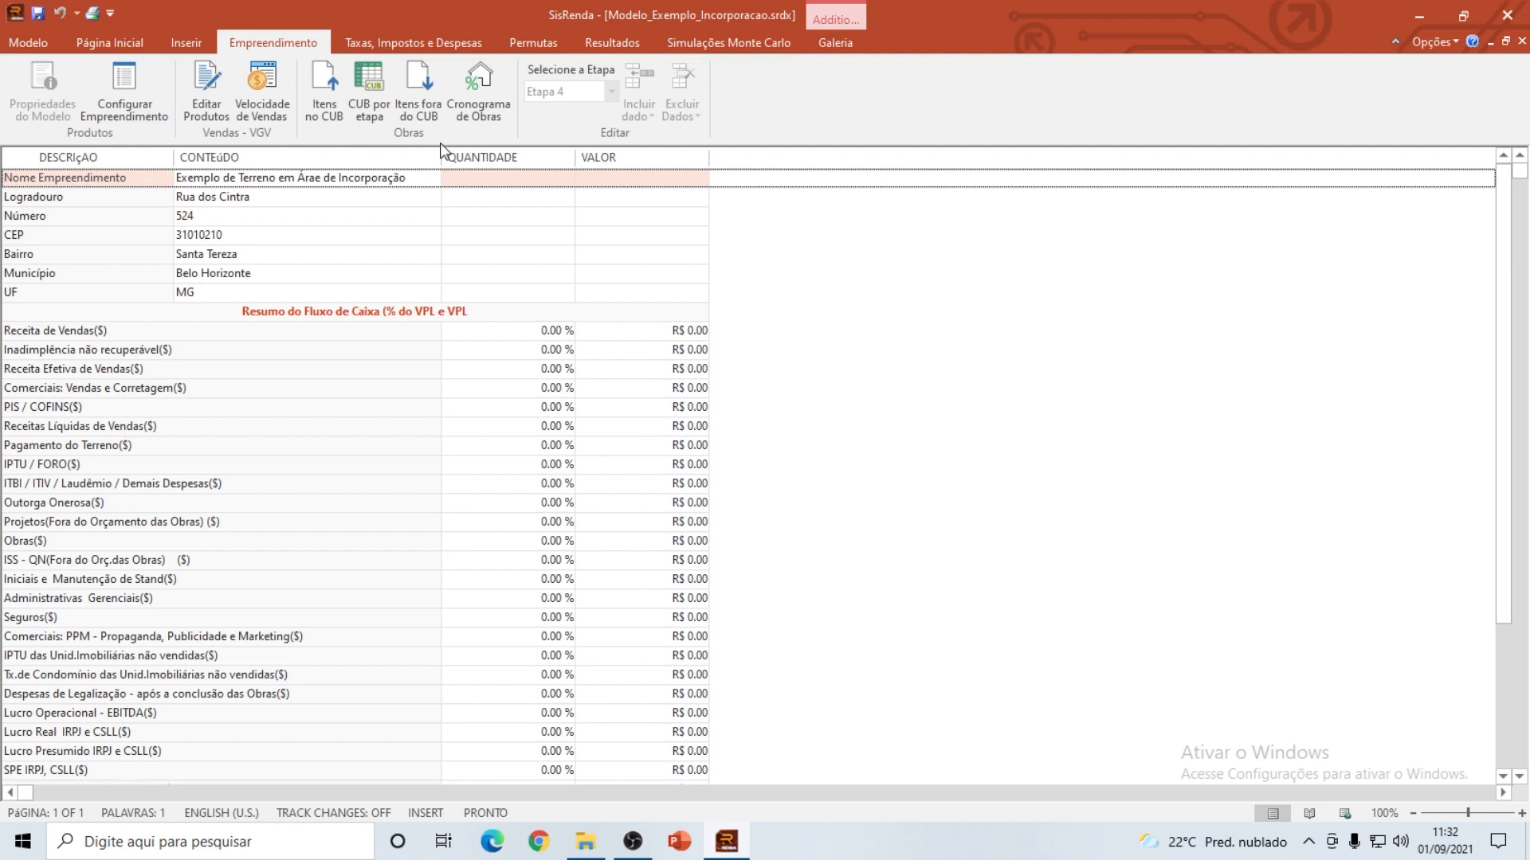
Step: Review the CUB basic unit cost and description for Etapa 1 through Etapa 4, and close the dialog without applying
left_click(376, 98)
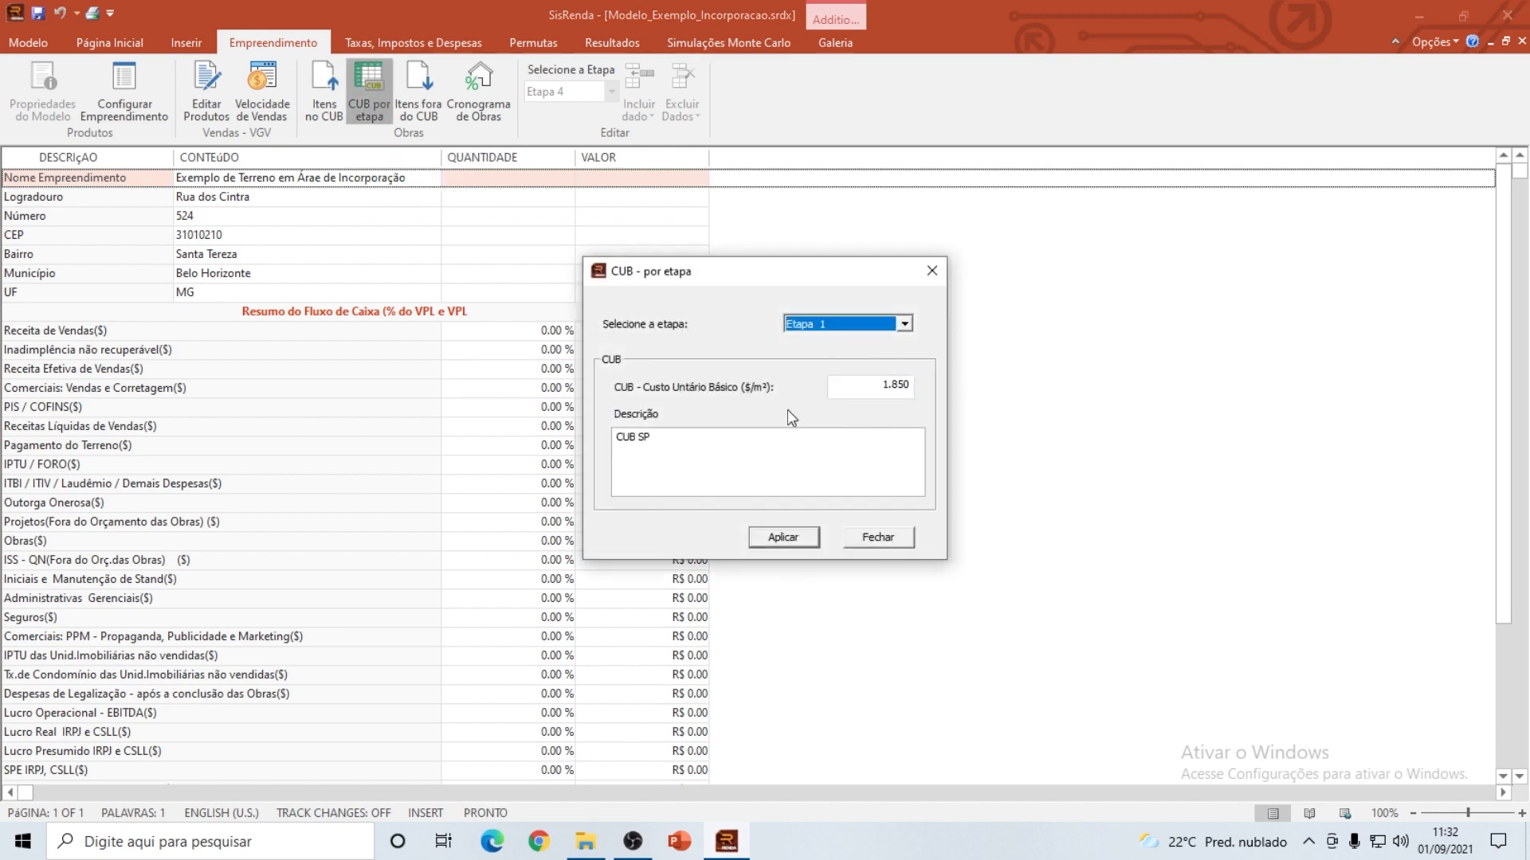
left_click(884, 388)
left_click(833, 330)
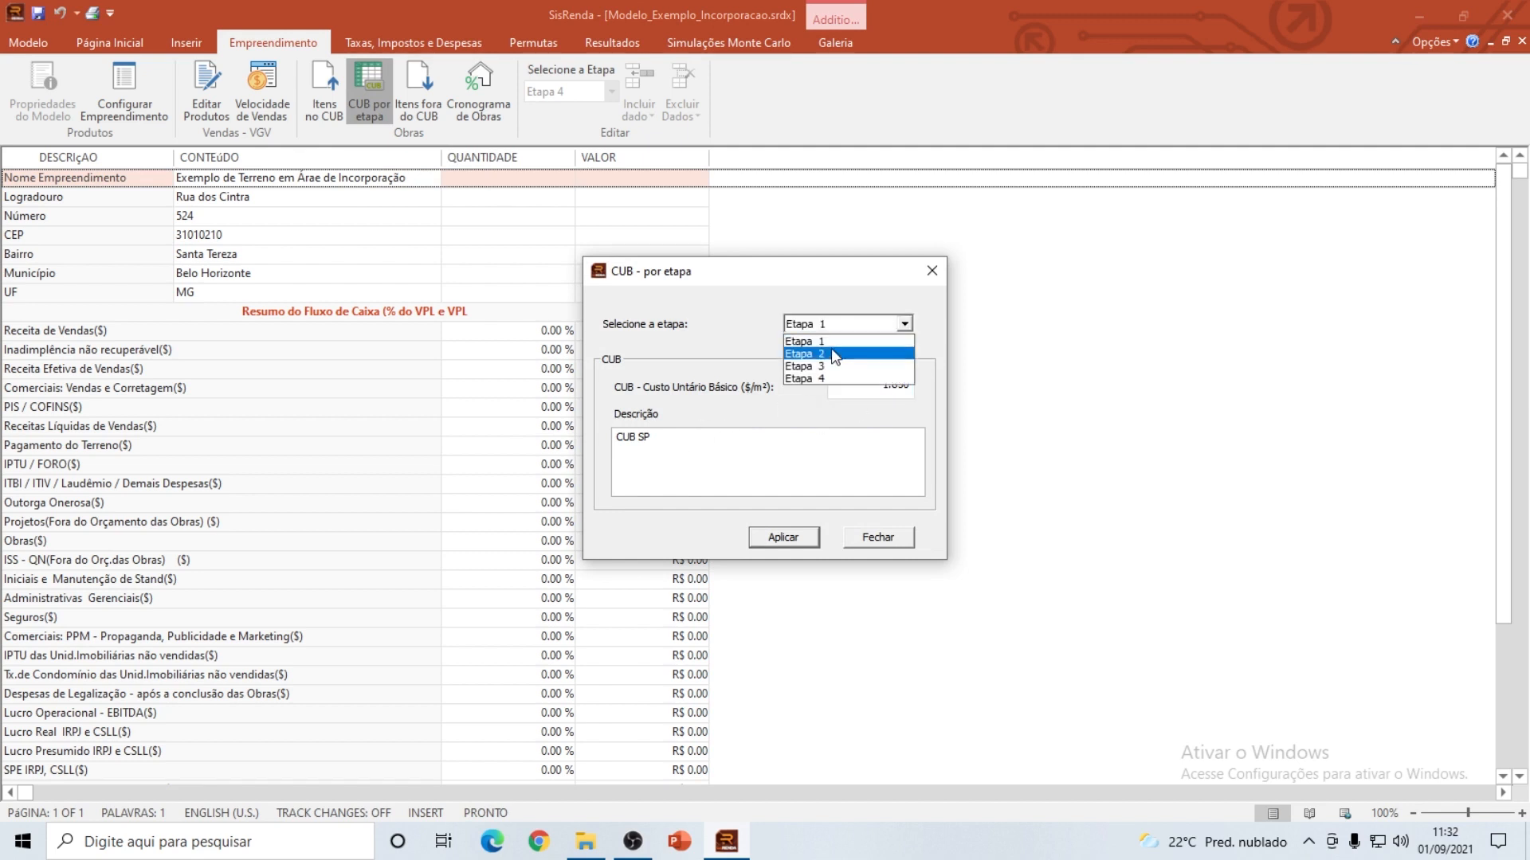
left_click(830, 347)
left_click(822, 323)
left_click(819, 361)
left_click(820, 327)
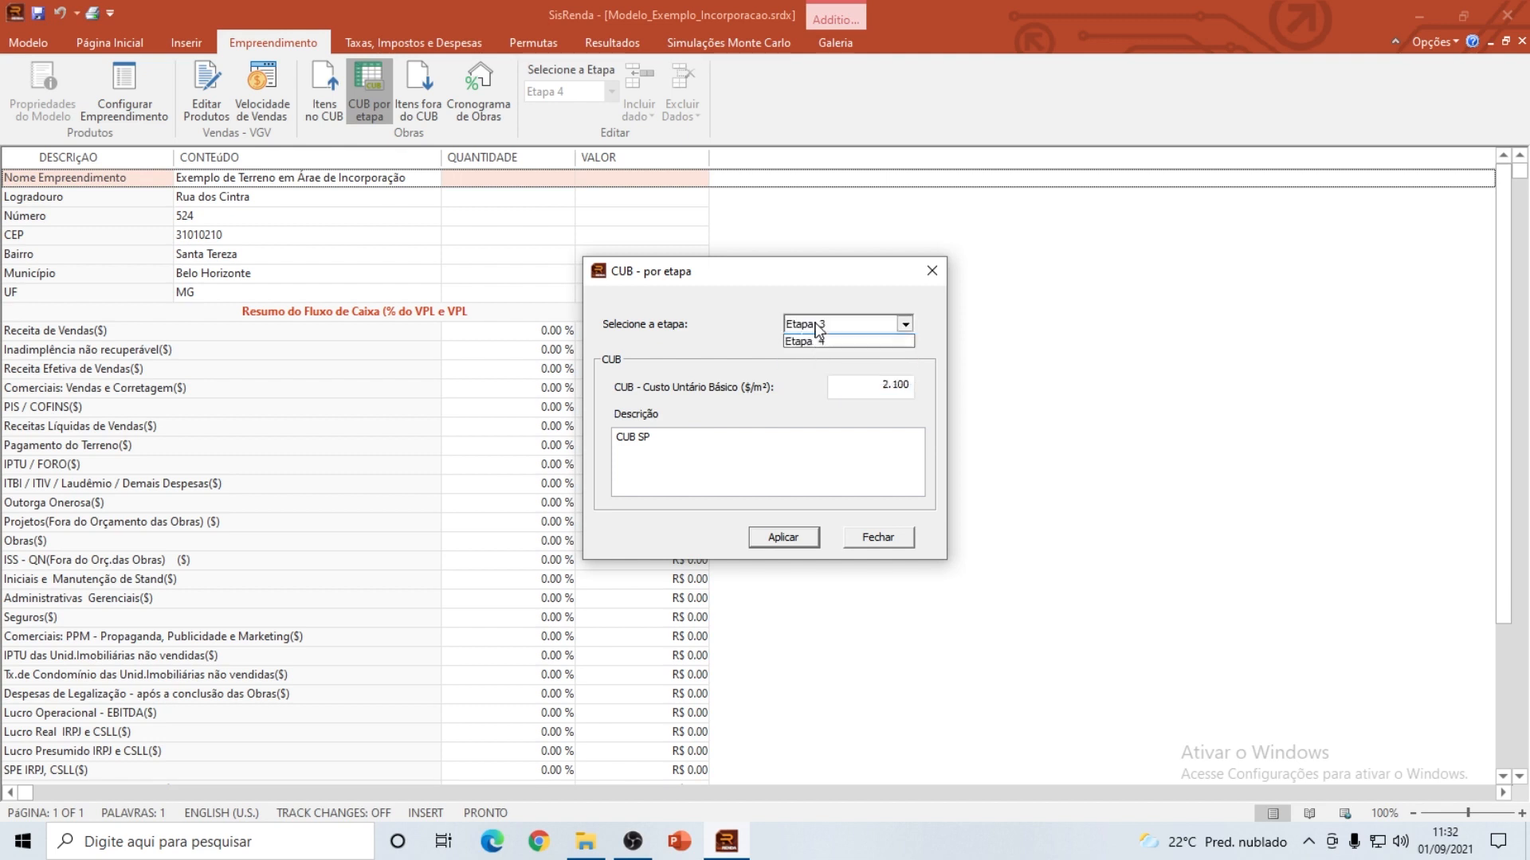
left_click(802, 380)
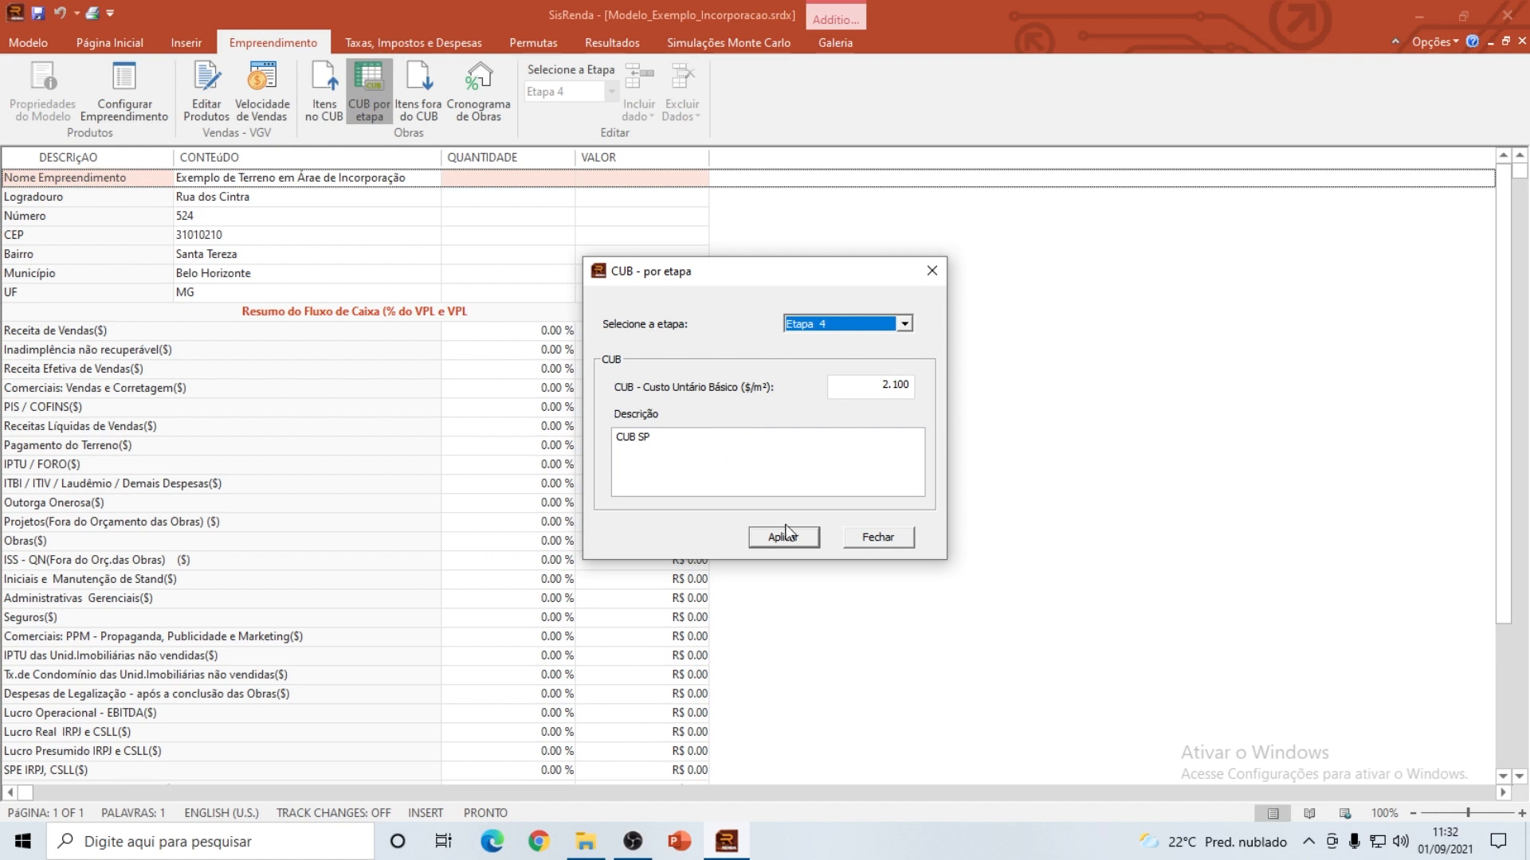
left_click(870, 540)
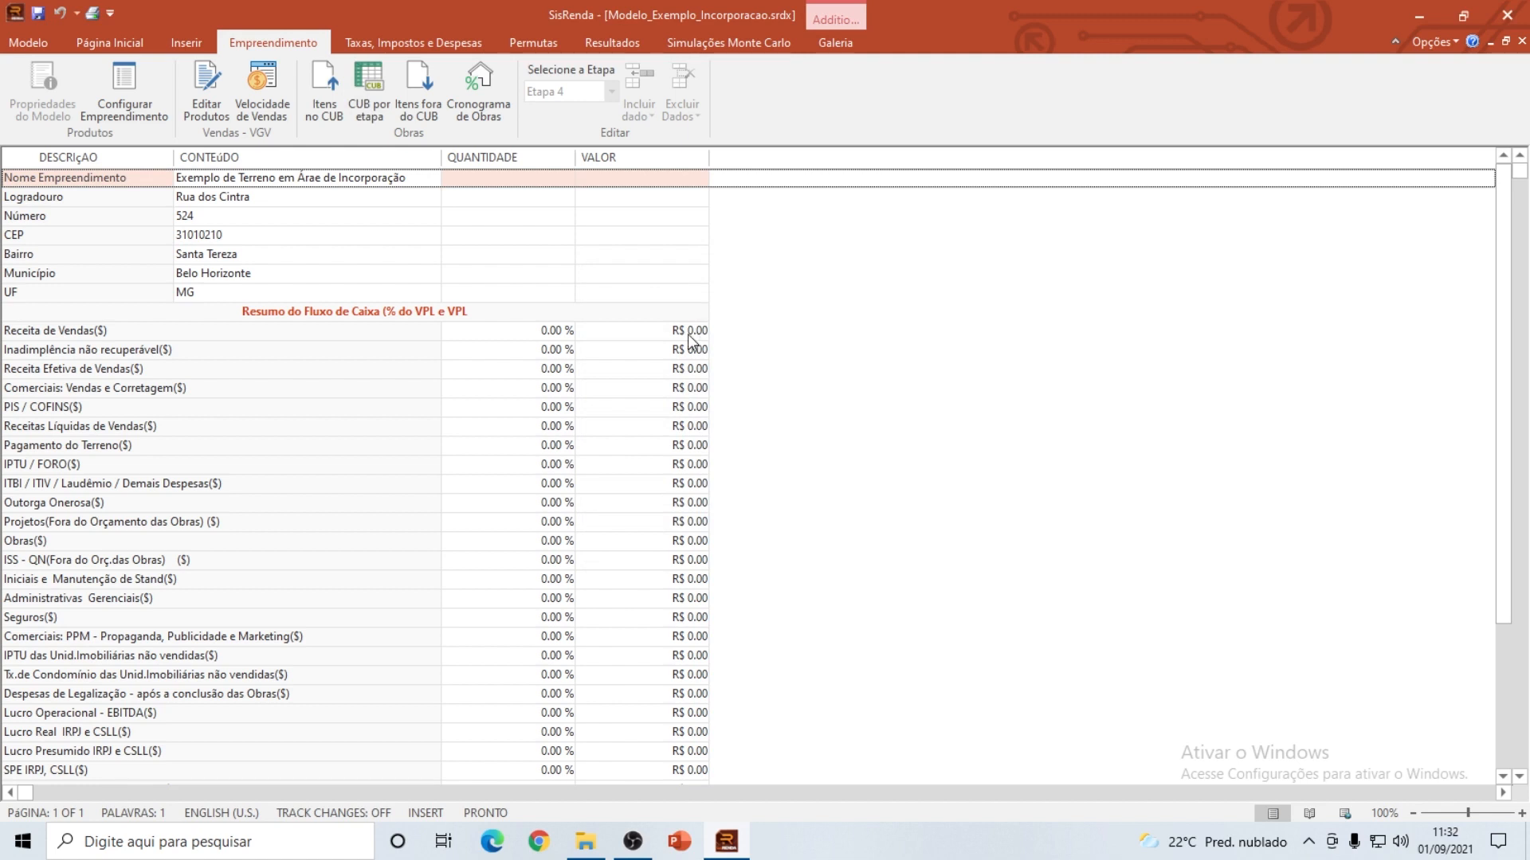
Step: Open the construction items included in the CUB for Etapa 1 and widen the built area, Área no Coef. and Fator Área columns
left_click(325, 84)
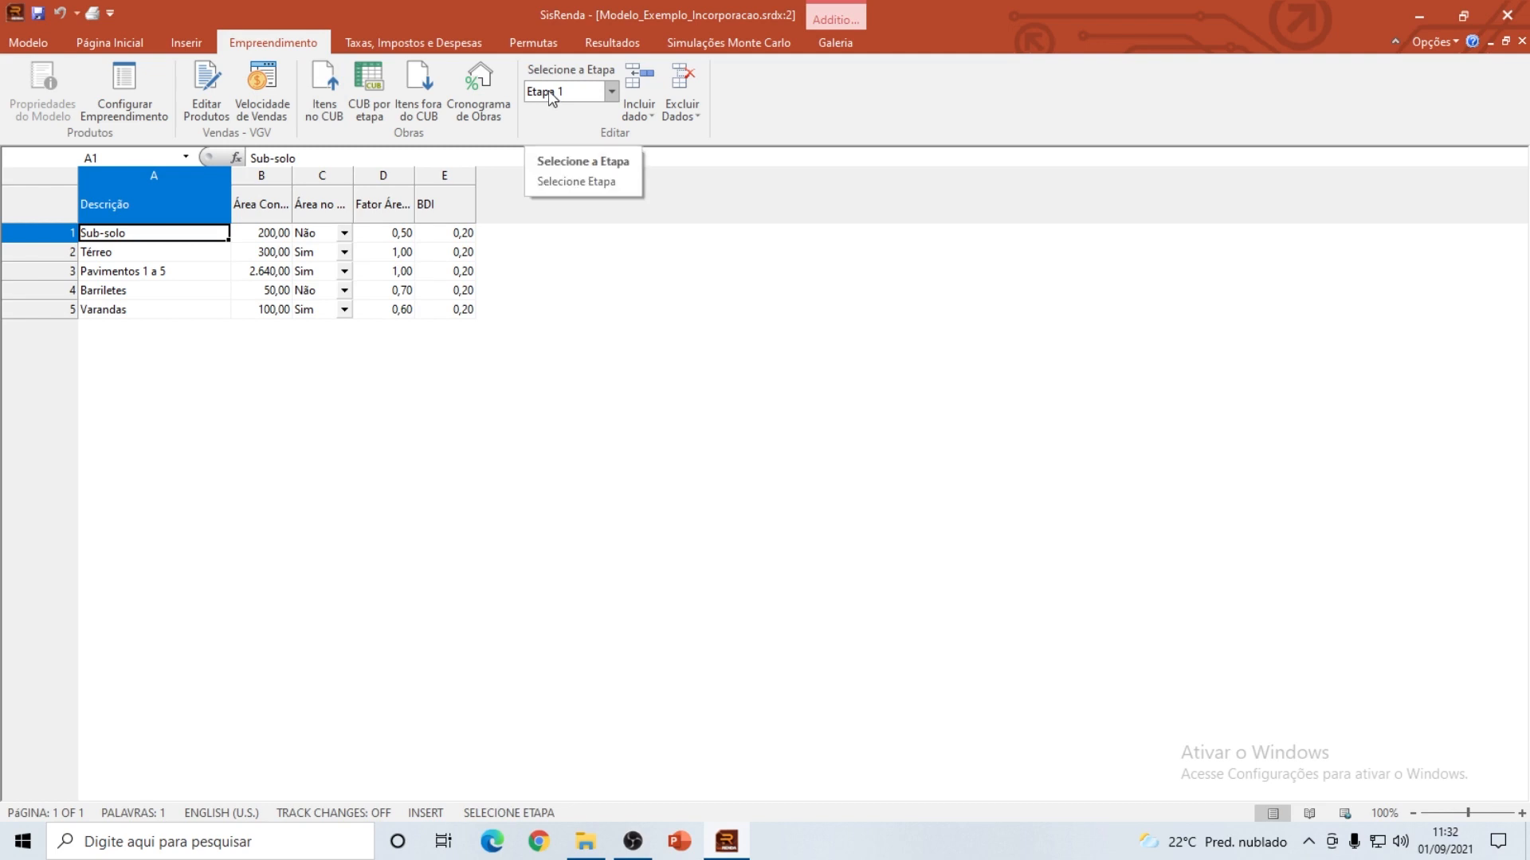
left_click_drag(294, 177, 400, 166)
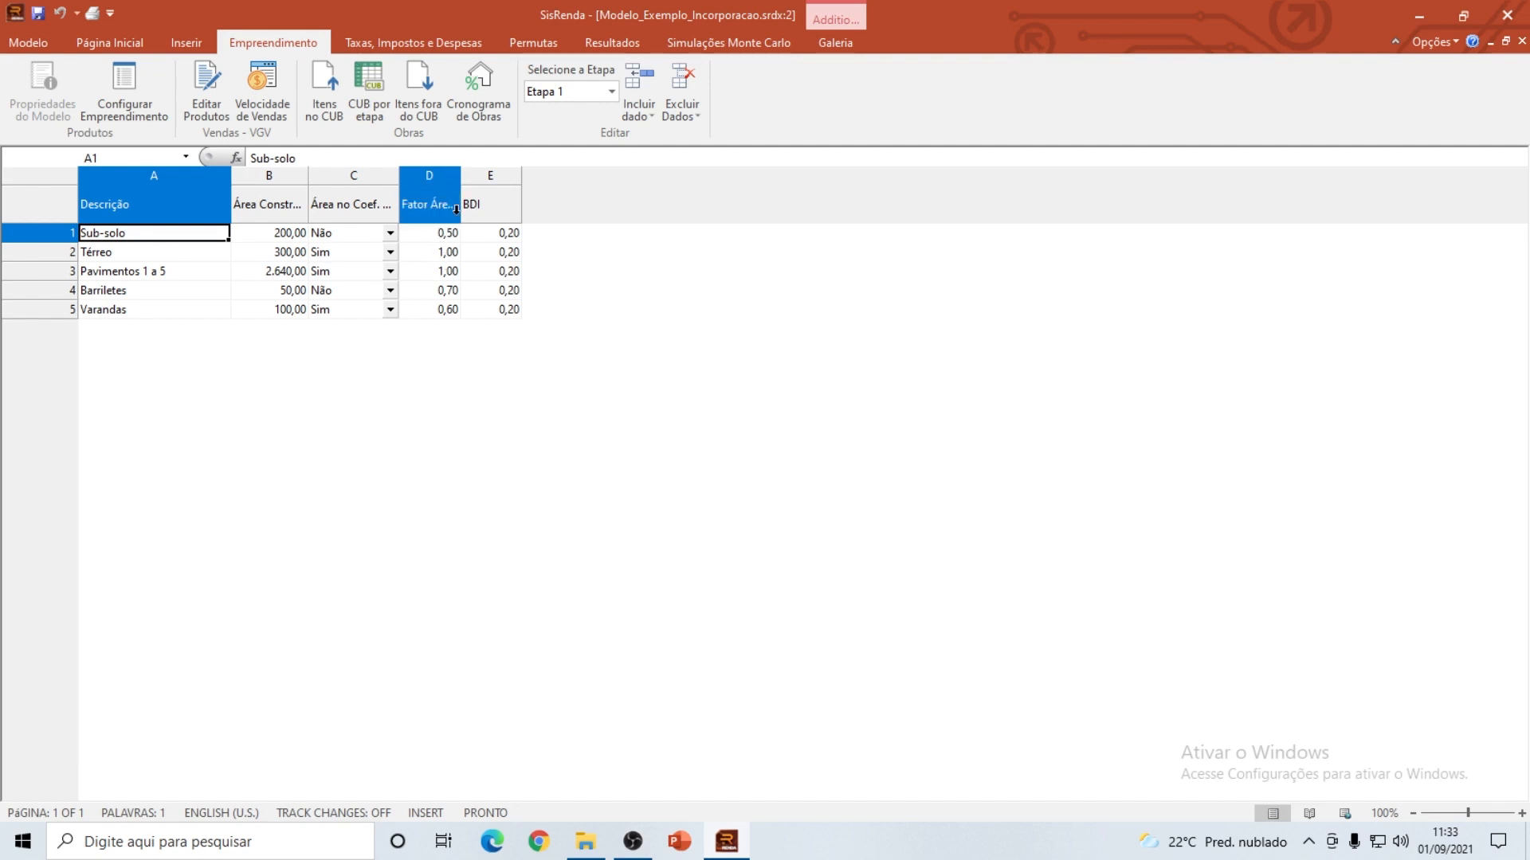
left_click_drag(462, 172, 476, 172)
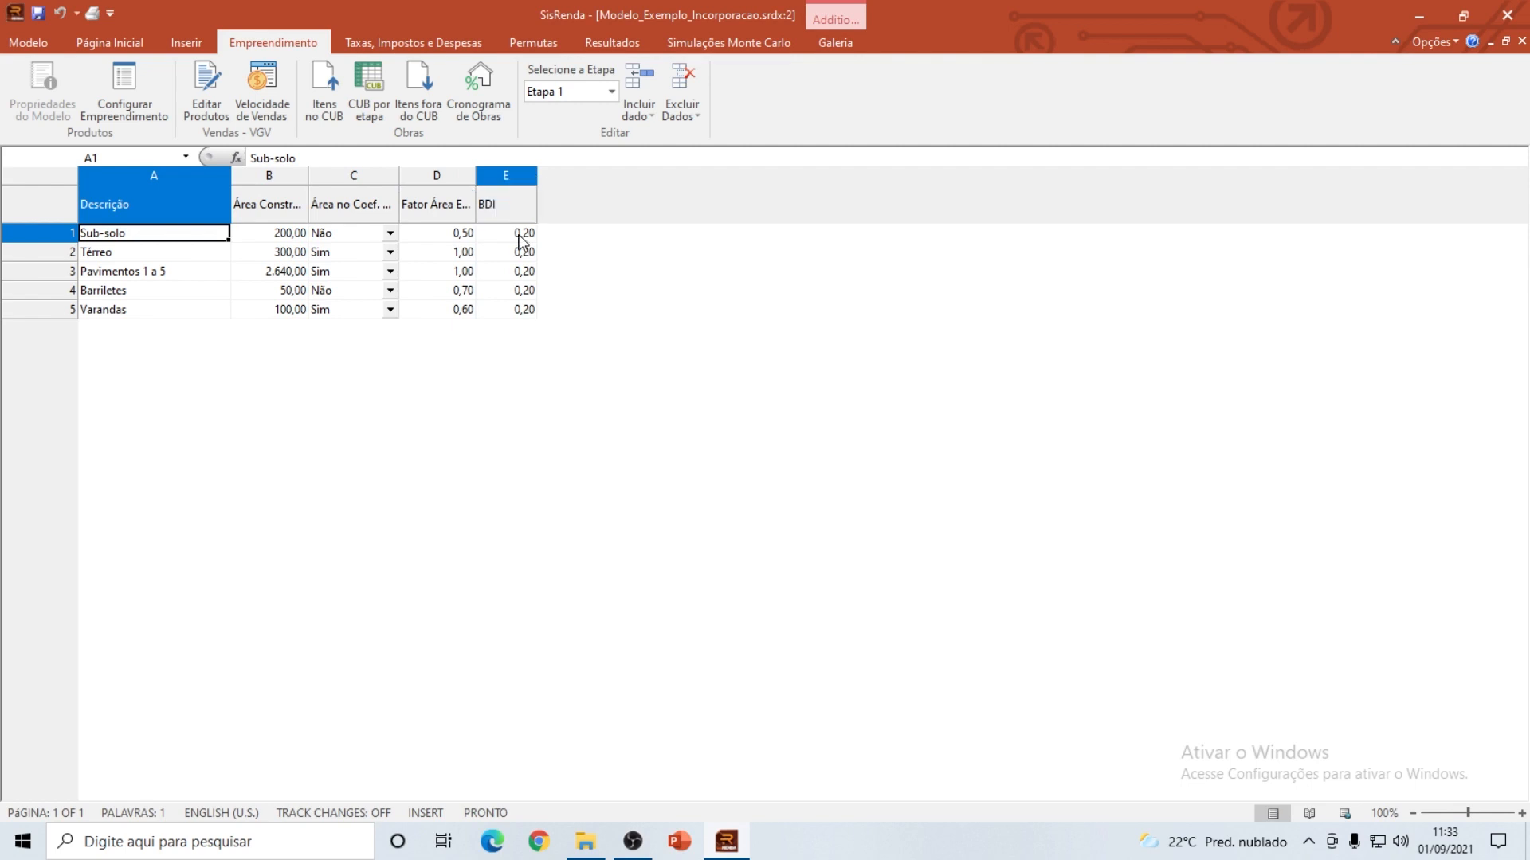
Step: Review the items included in the CUB for Etapa 2, Etapa 3 and Etapa 4, and close the items sheet
left_click(582, 96)
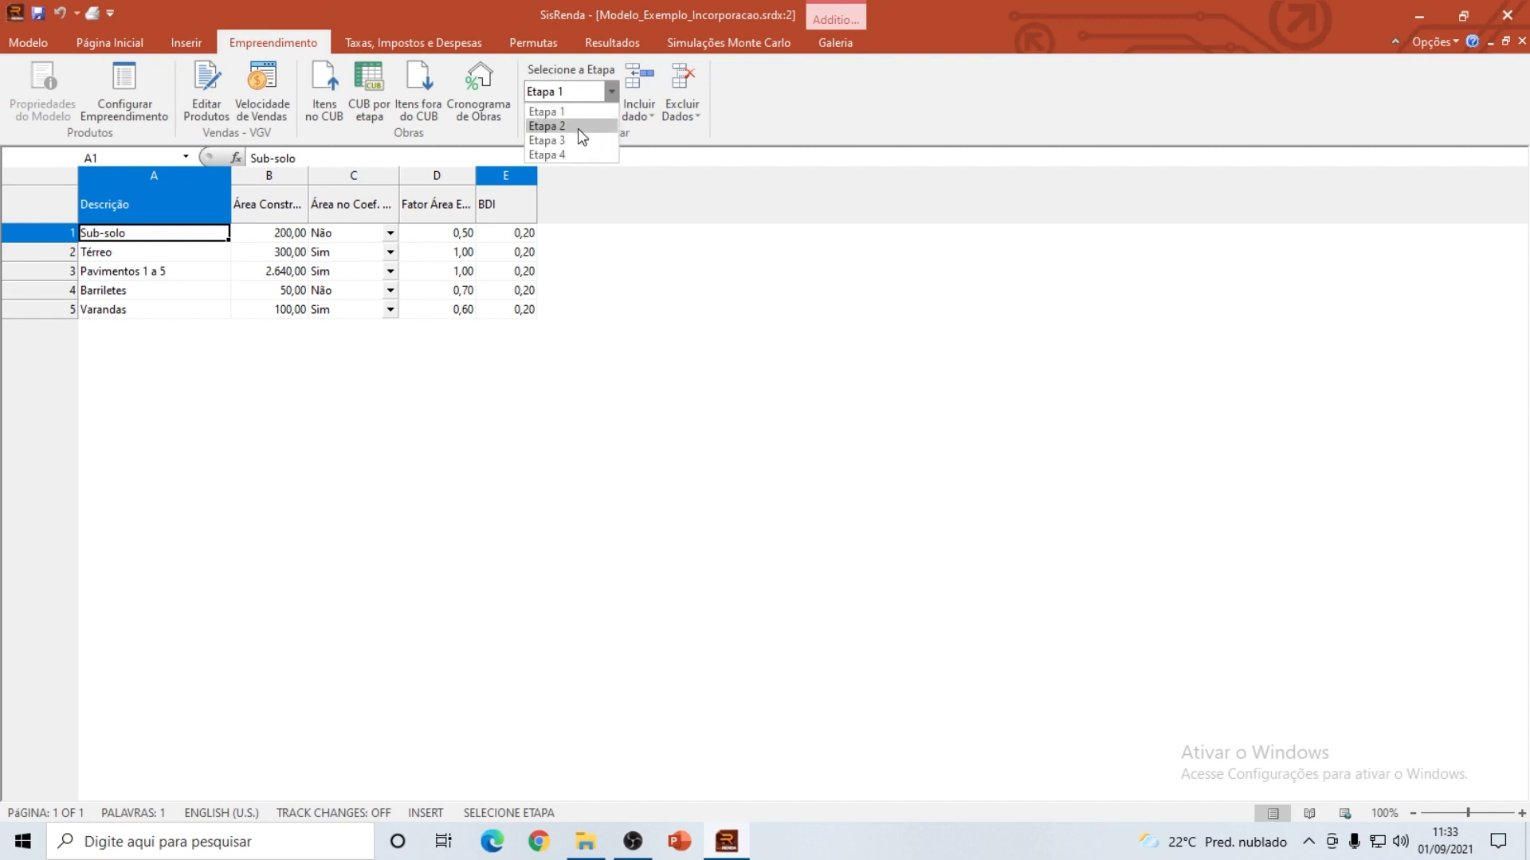
left_click(583, 127)
left_click(583, 93)
left_click(578, 144)
left_click(579, 93)
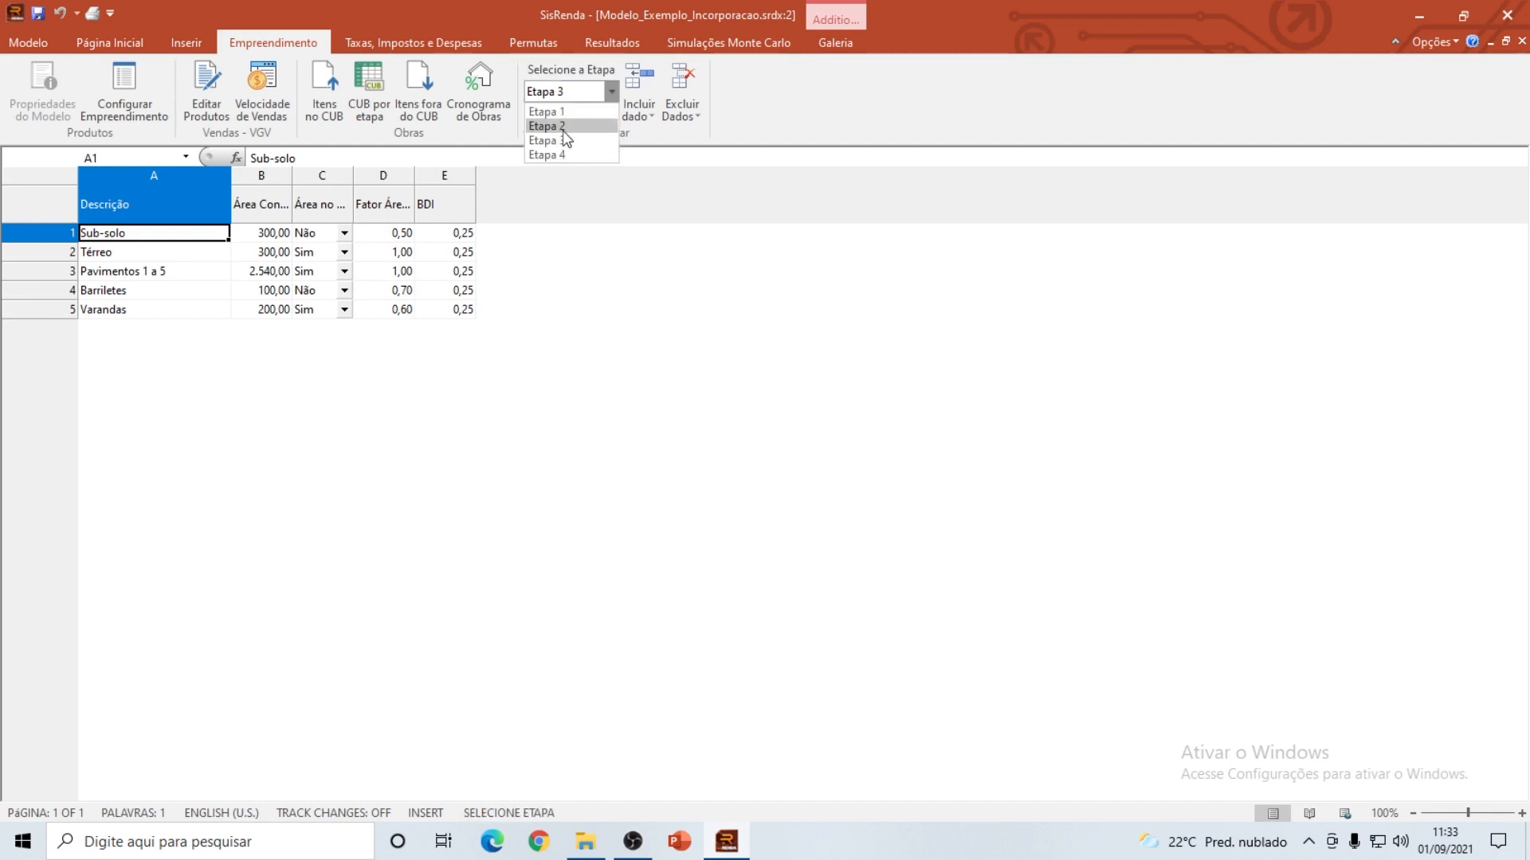
left_click(565, 155)
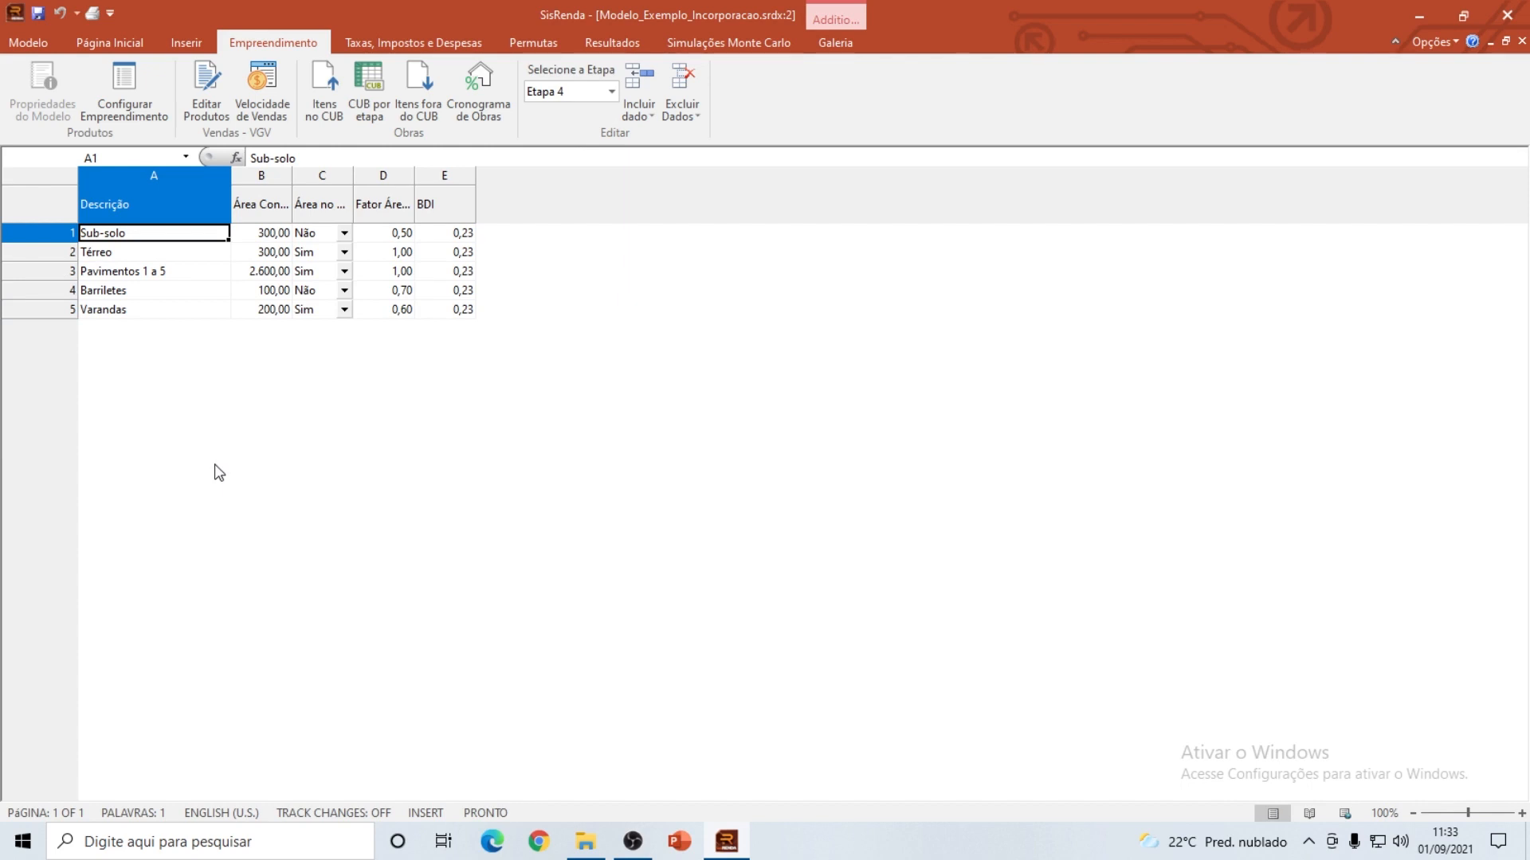
left_click(1523, 43)
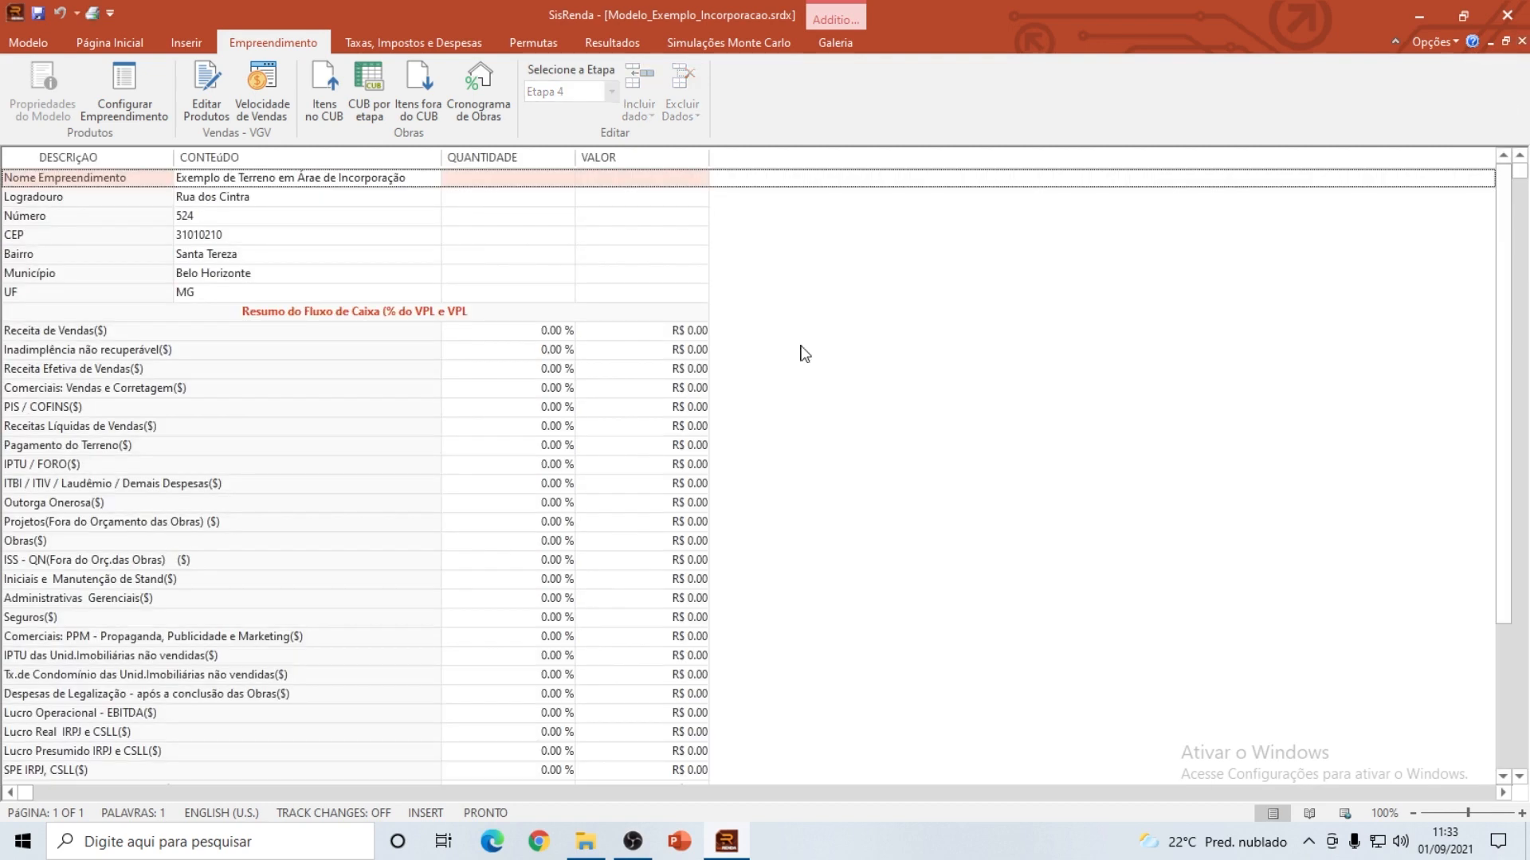
Step: Review the items outside the CUB for Etapa 1 through Etapa 4, including the air-conditioning total cost in Etapa 1, and close the sheet
left_click(422, 99)
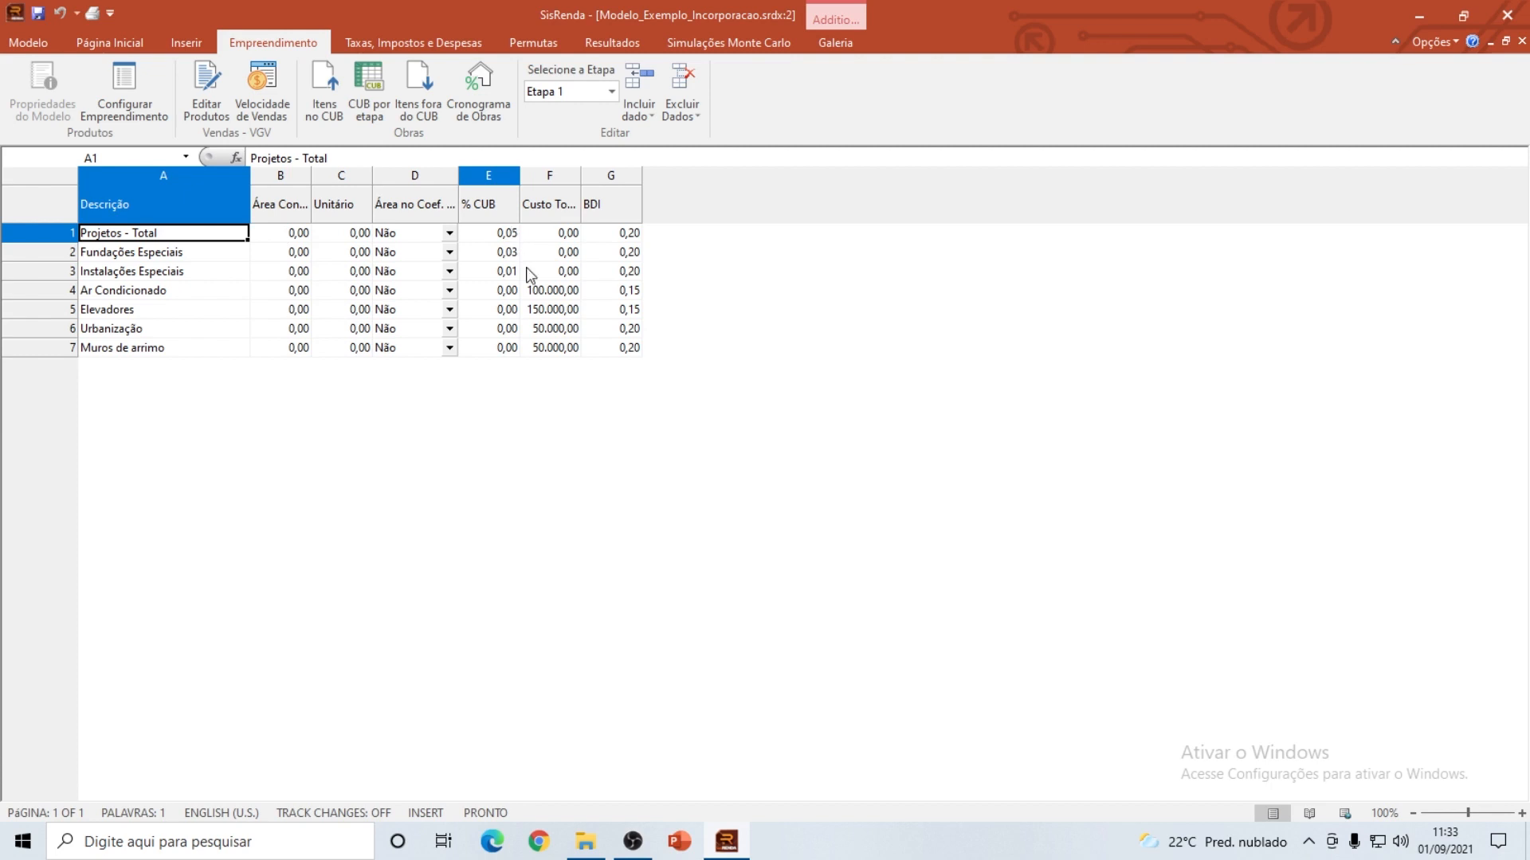
left_click(547, 291)
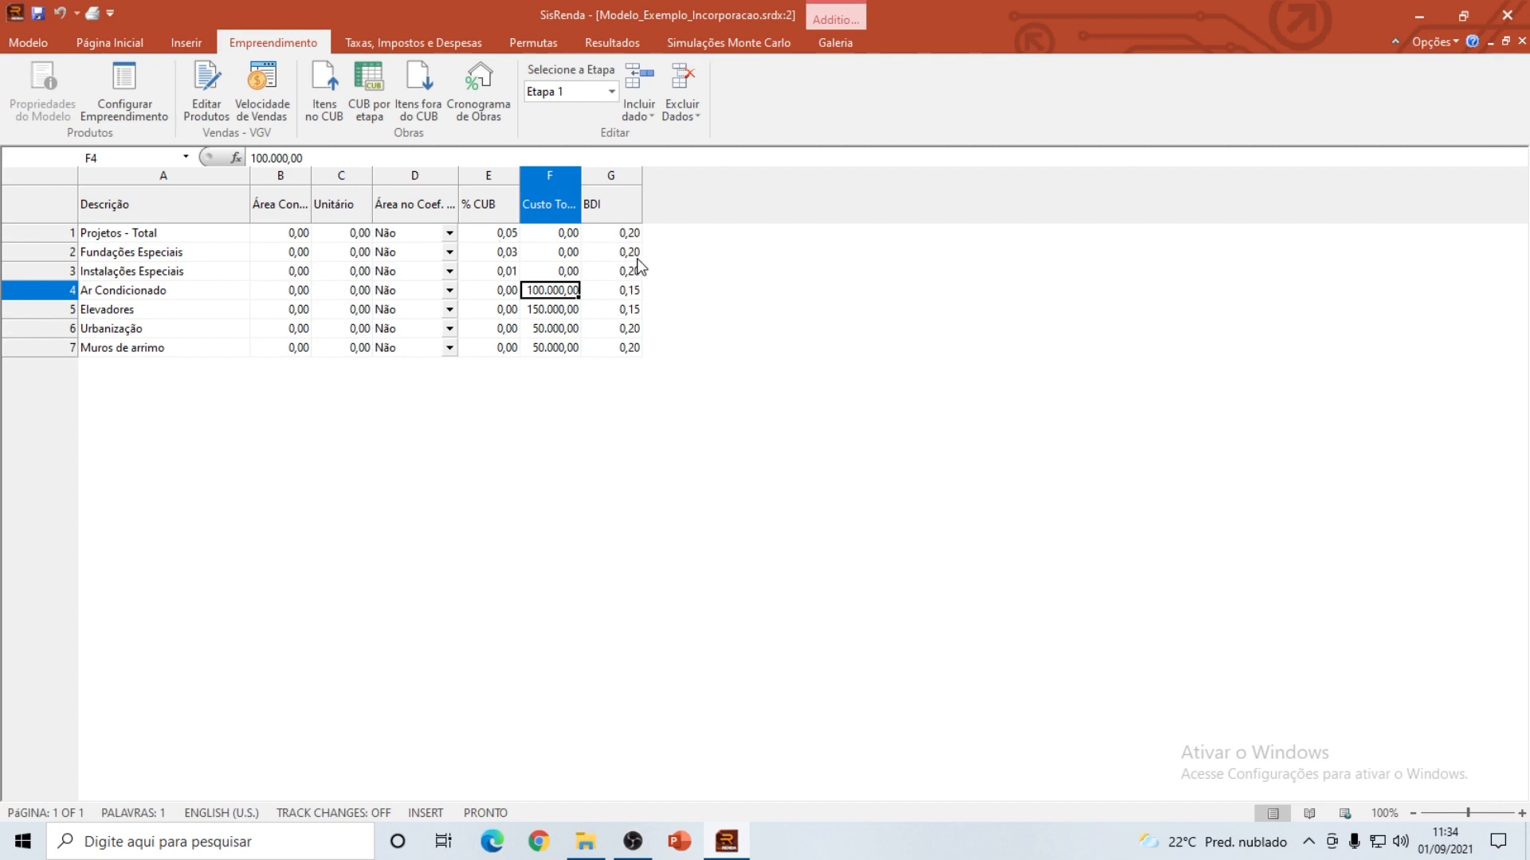
left_click(601, 92)
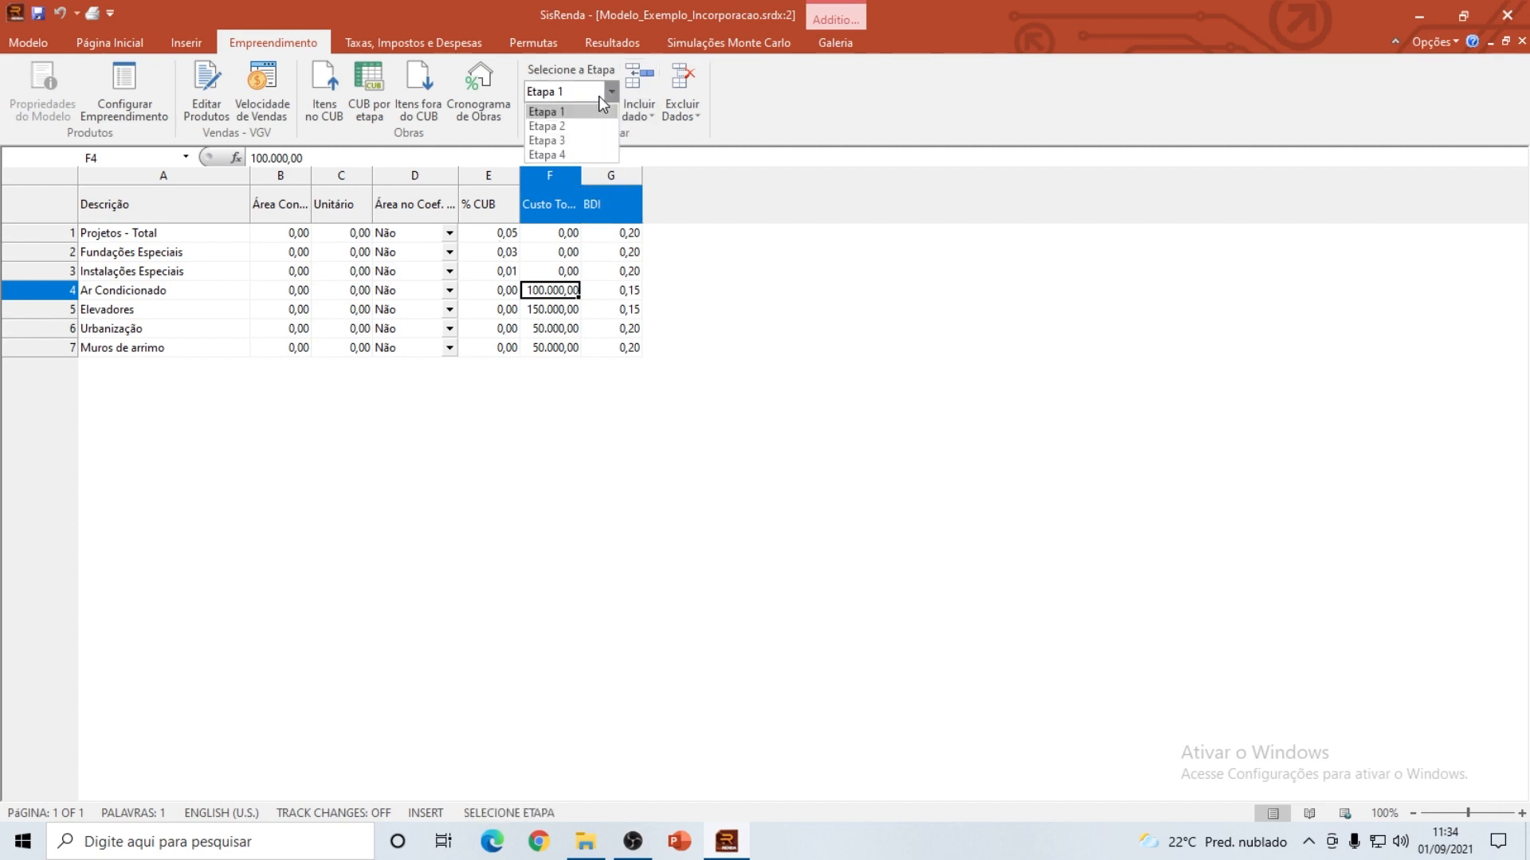
left_click(589, 126)
left_click(576, 92)
left_click(549, 140)
left_click(566, 93)
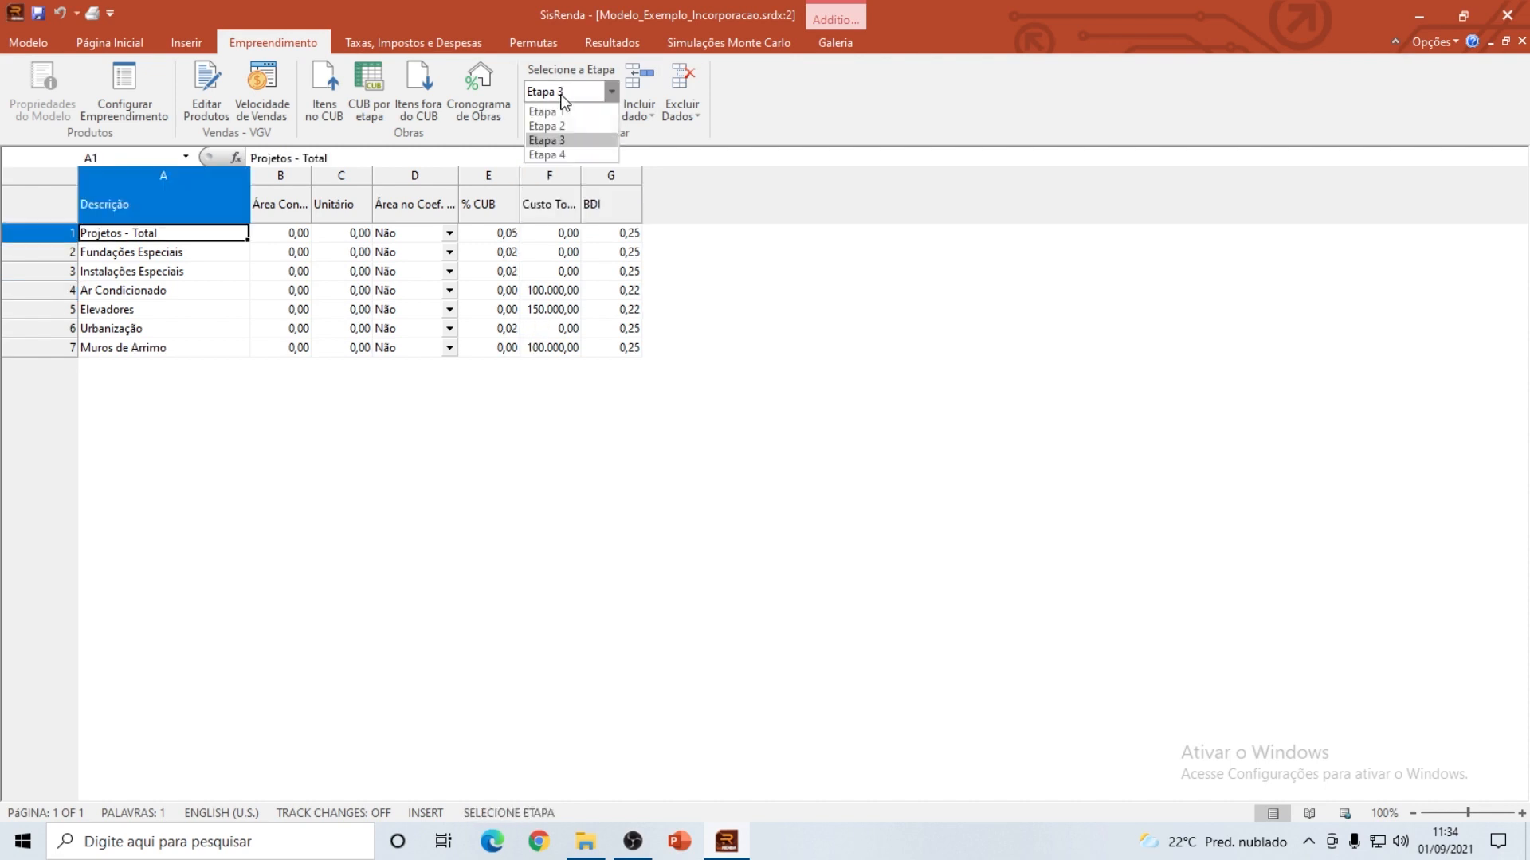
left_click(560, 155)
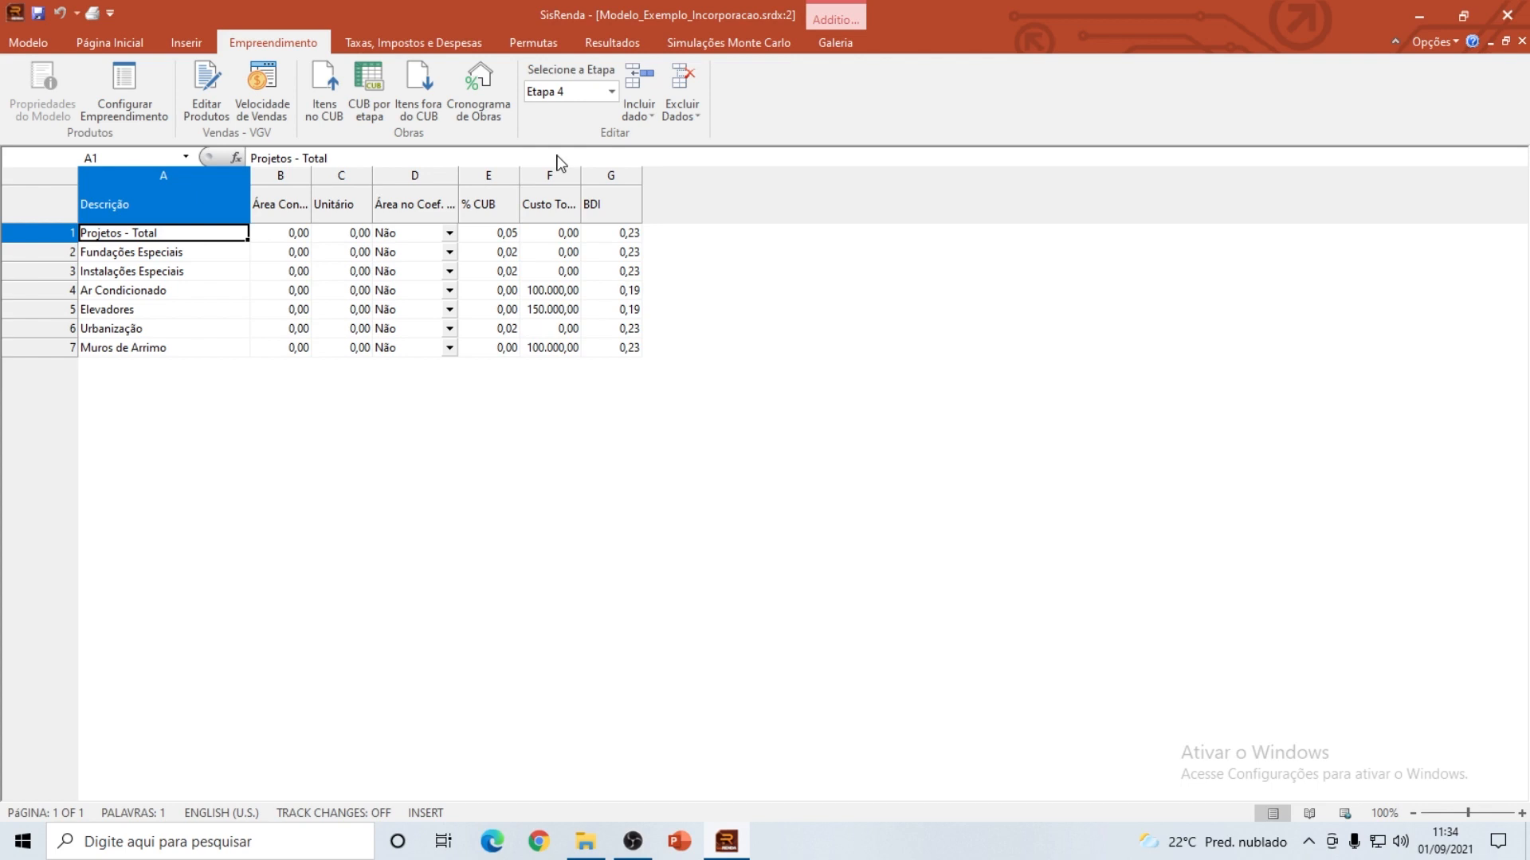
left_click(1523, 43)
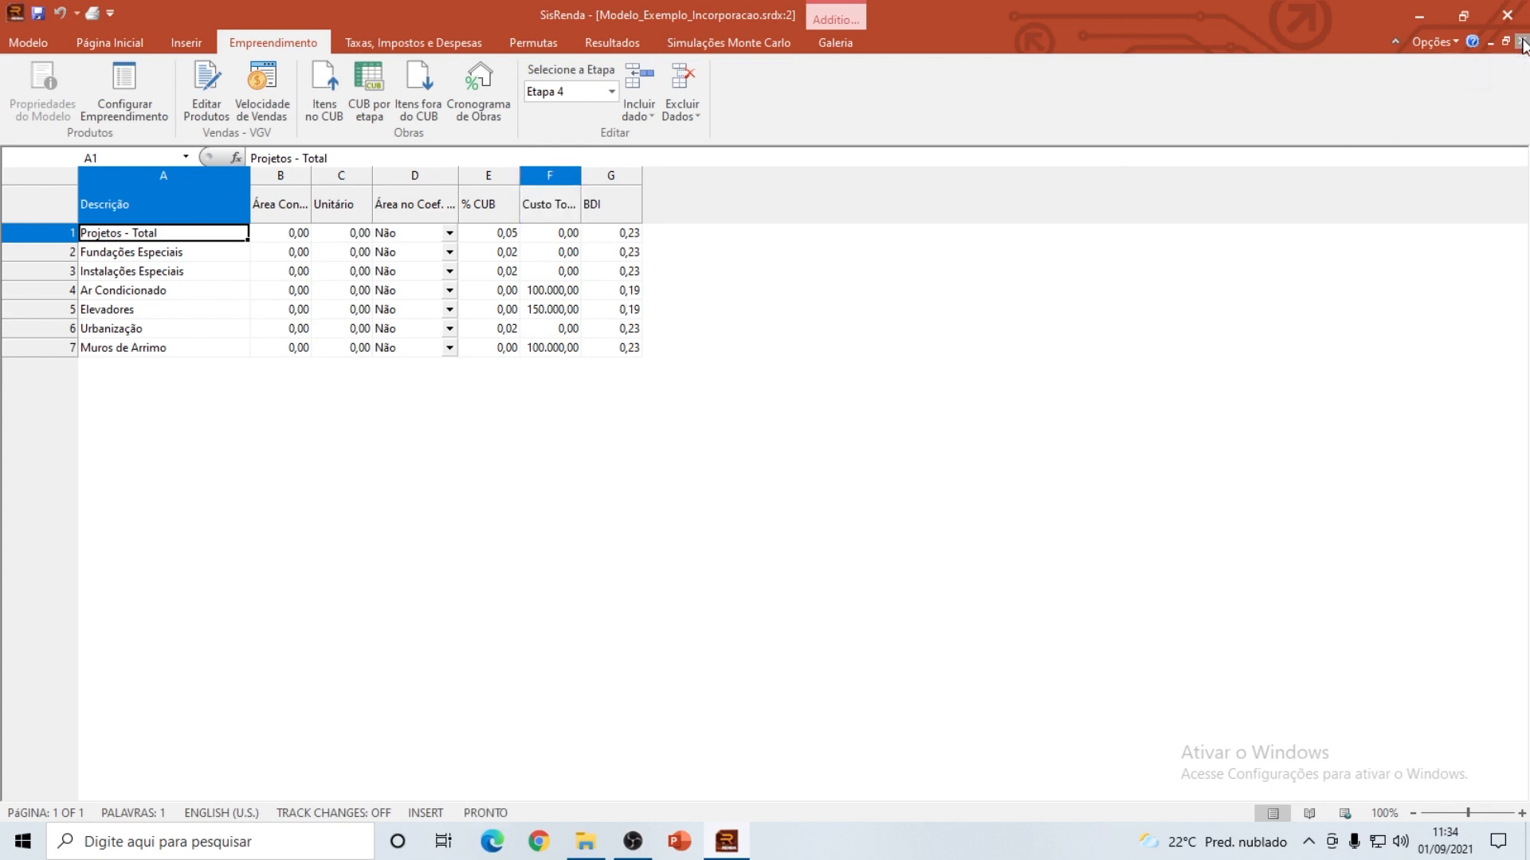
Step: Open the construction budget results report, review the CUB and non-CUB items for Etapa 1 through Etapa 4, and close it
left_click(620, 43)
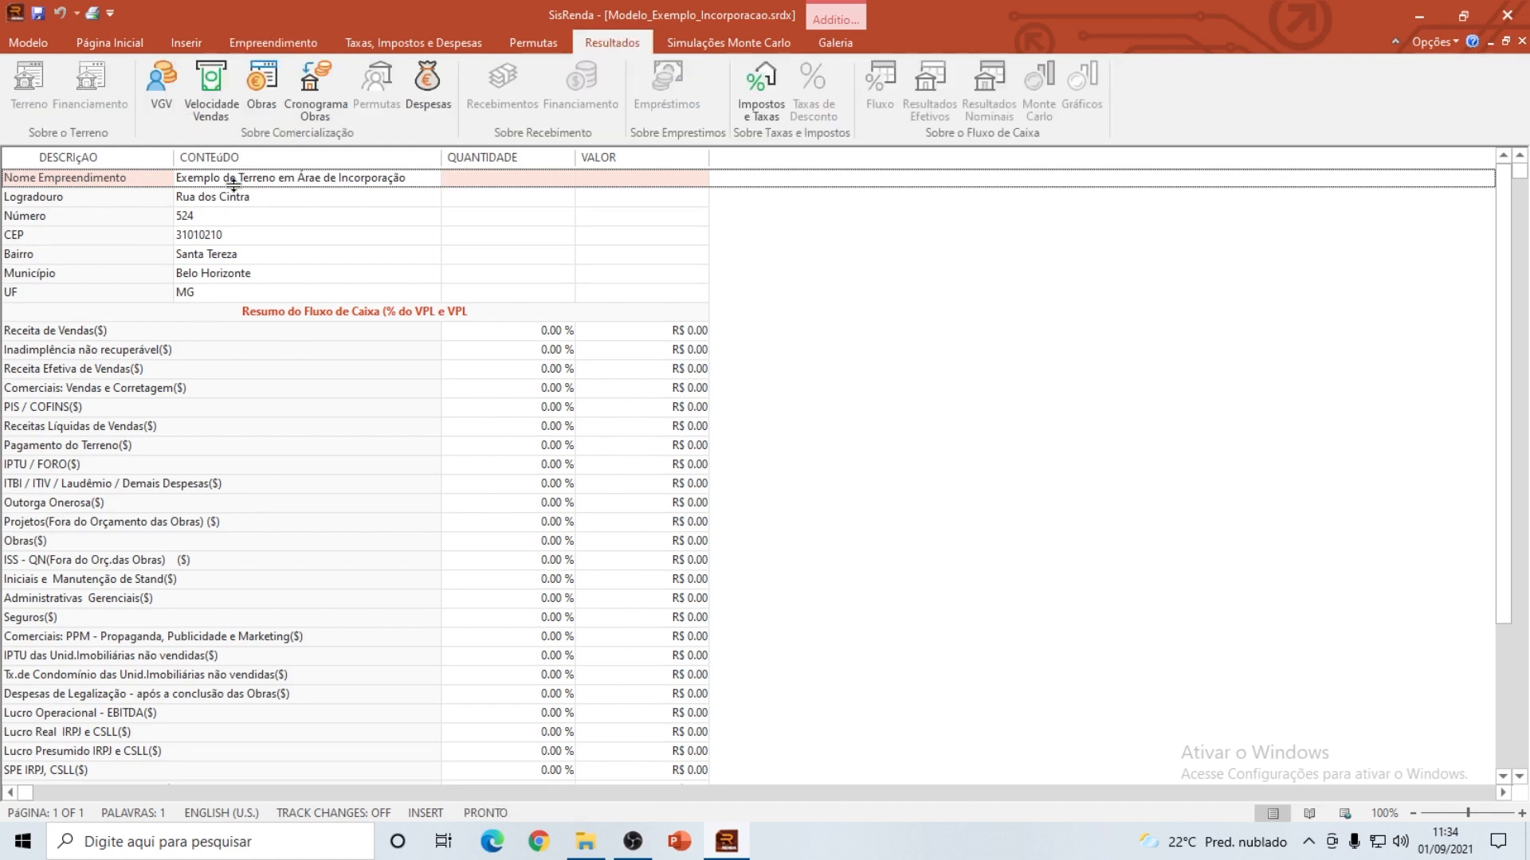
left_click(257, 83)
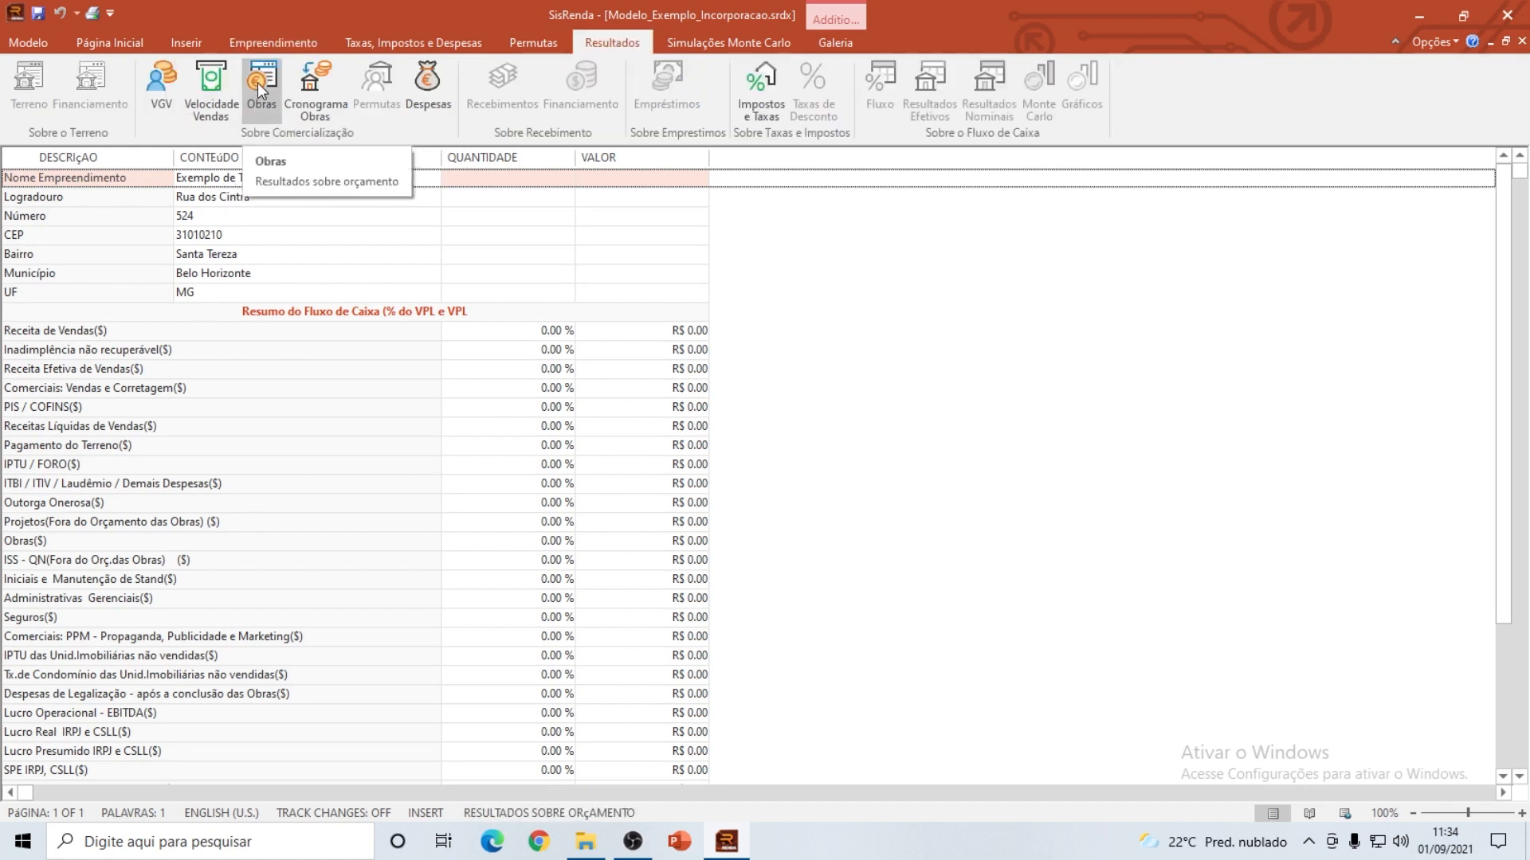
left_click(267, 157)
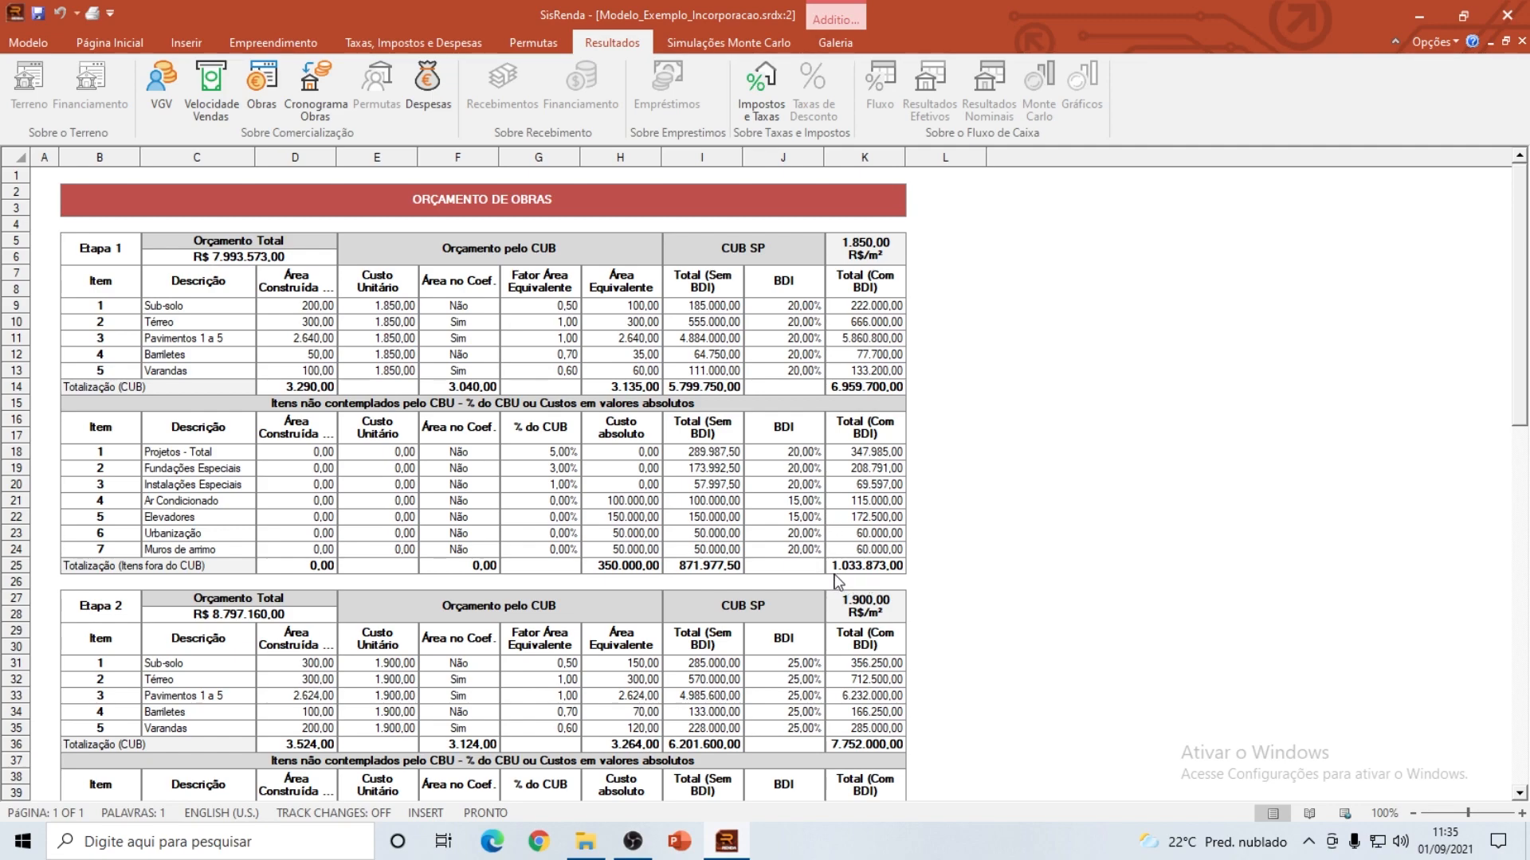
scroll(131, 574, "down", 3)
scroll(130, 614, "down", 10)
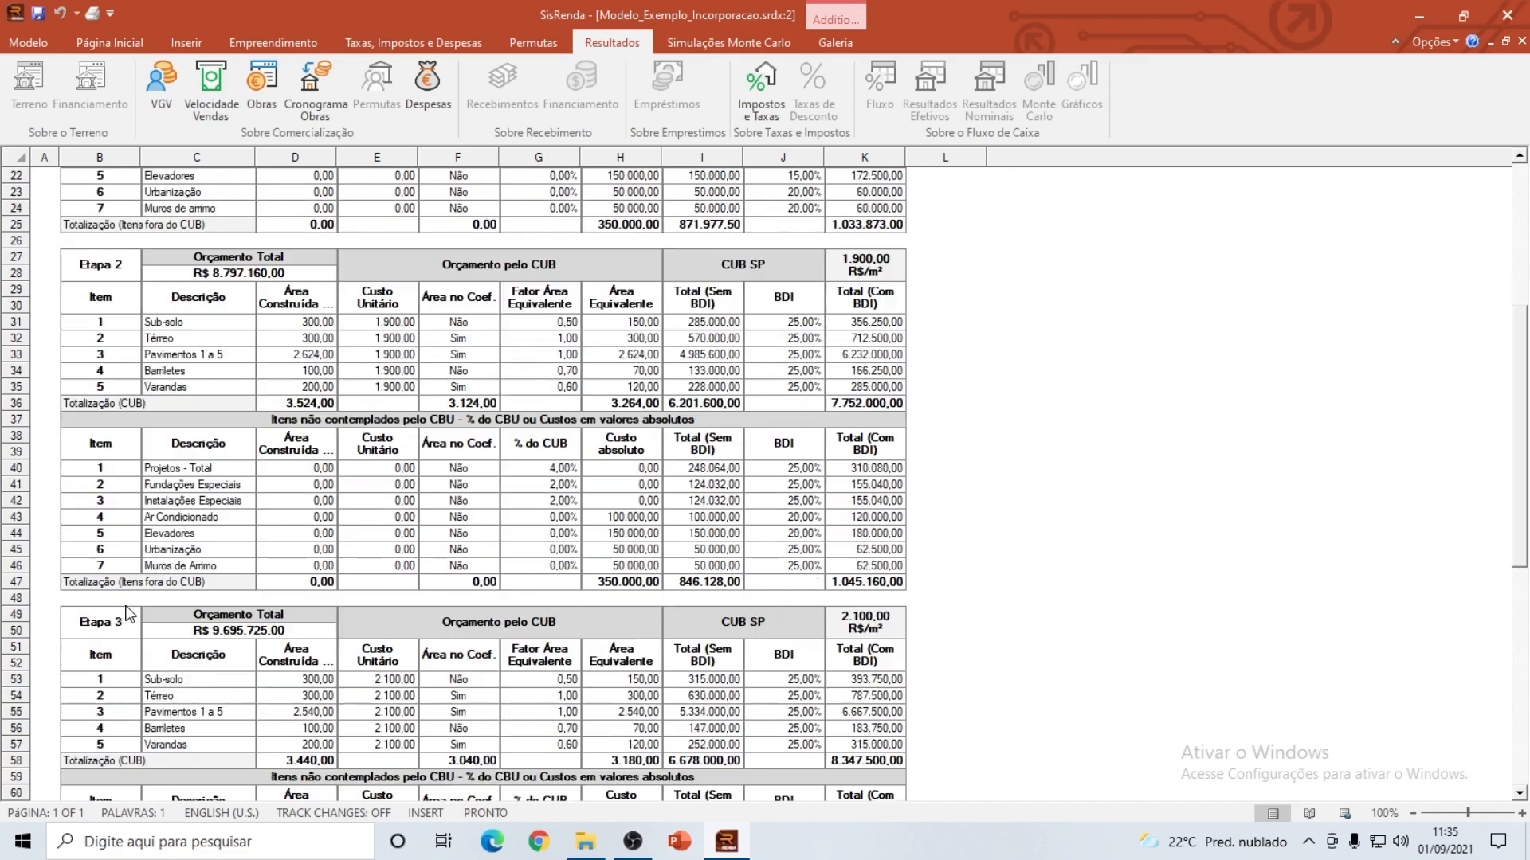
scroll(132, 613, "down", 5)
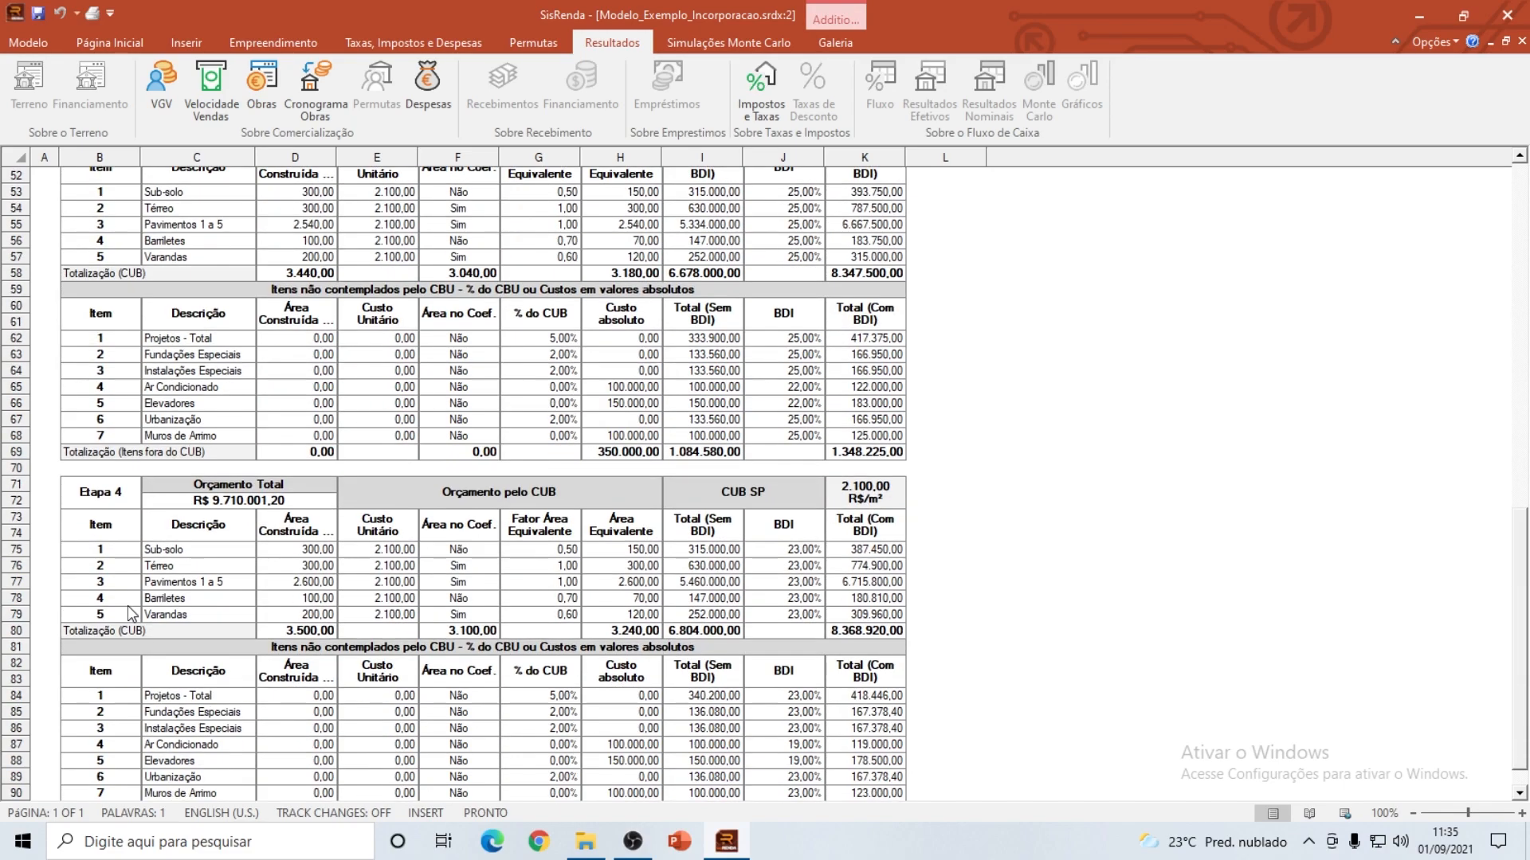
scroll(132, 613, "up", 9)
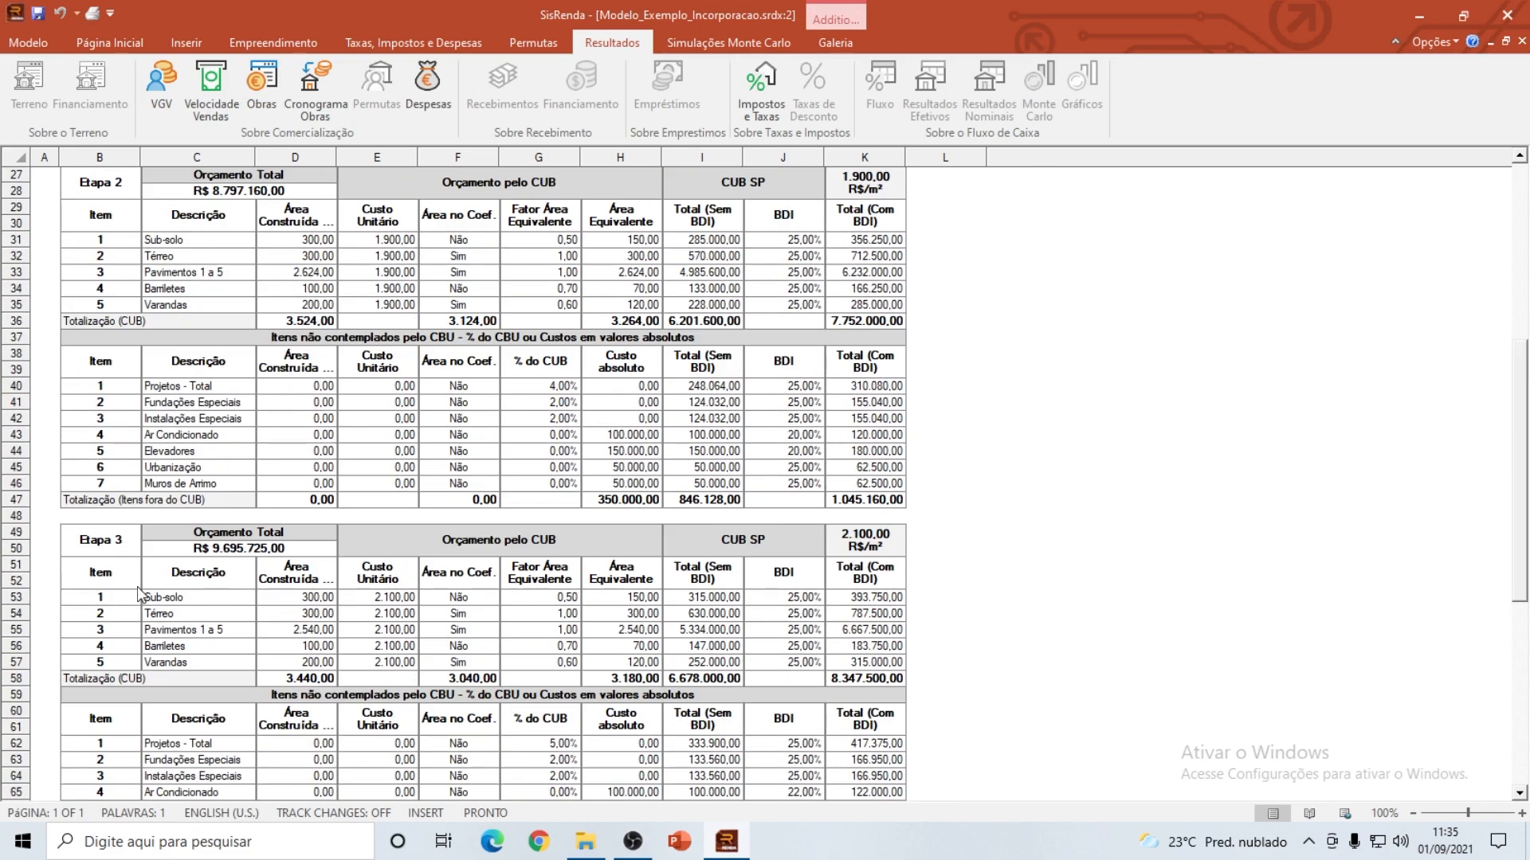
scroll(138, 593, "up", 4)
scroll(142, 594, "up", 5)
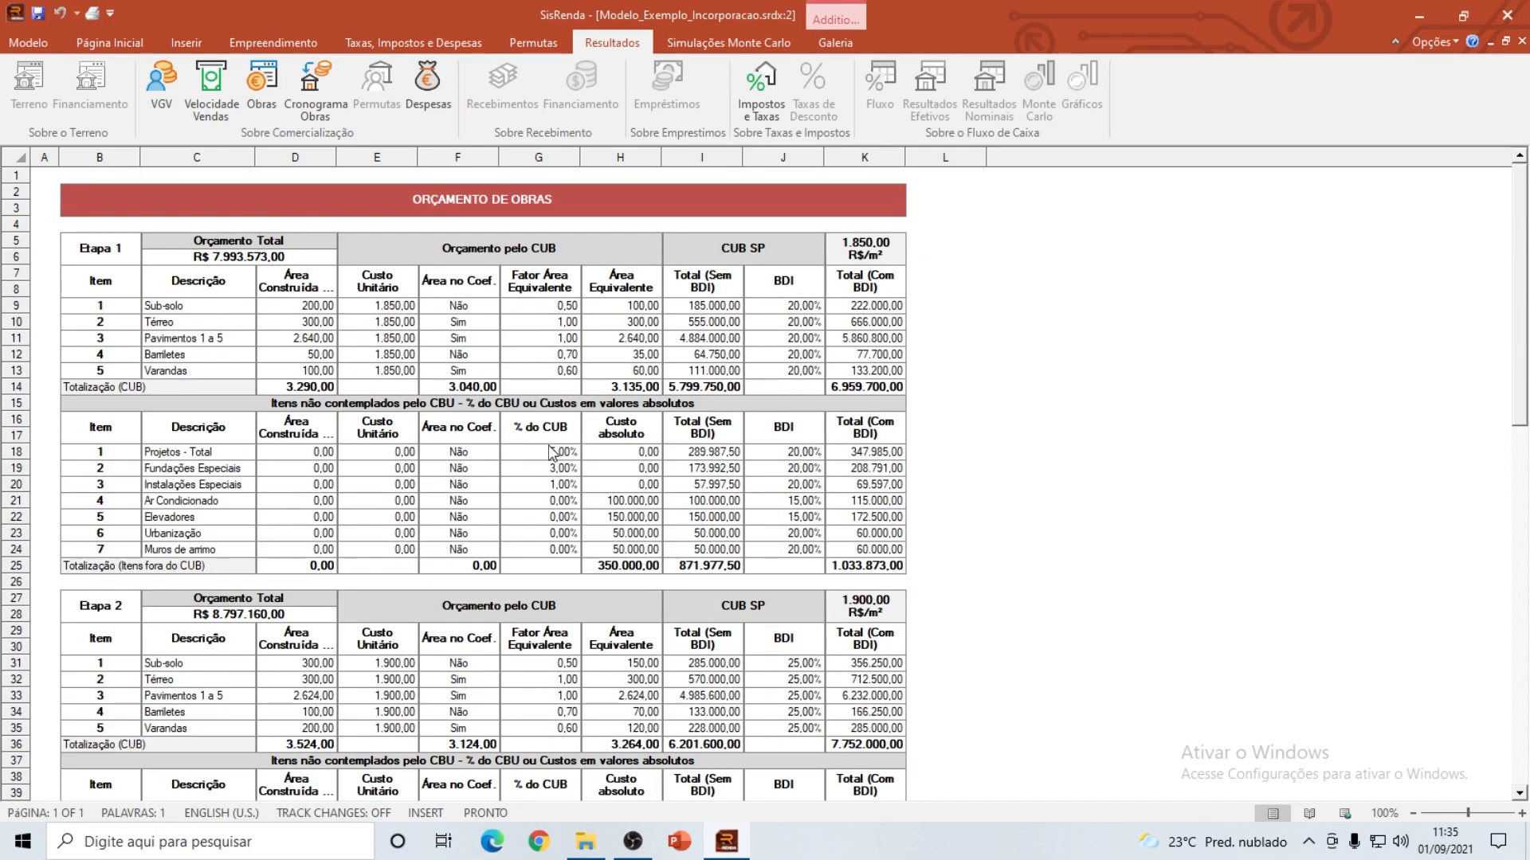
left_click(1520, 43)
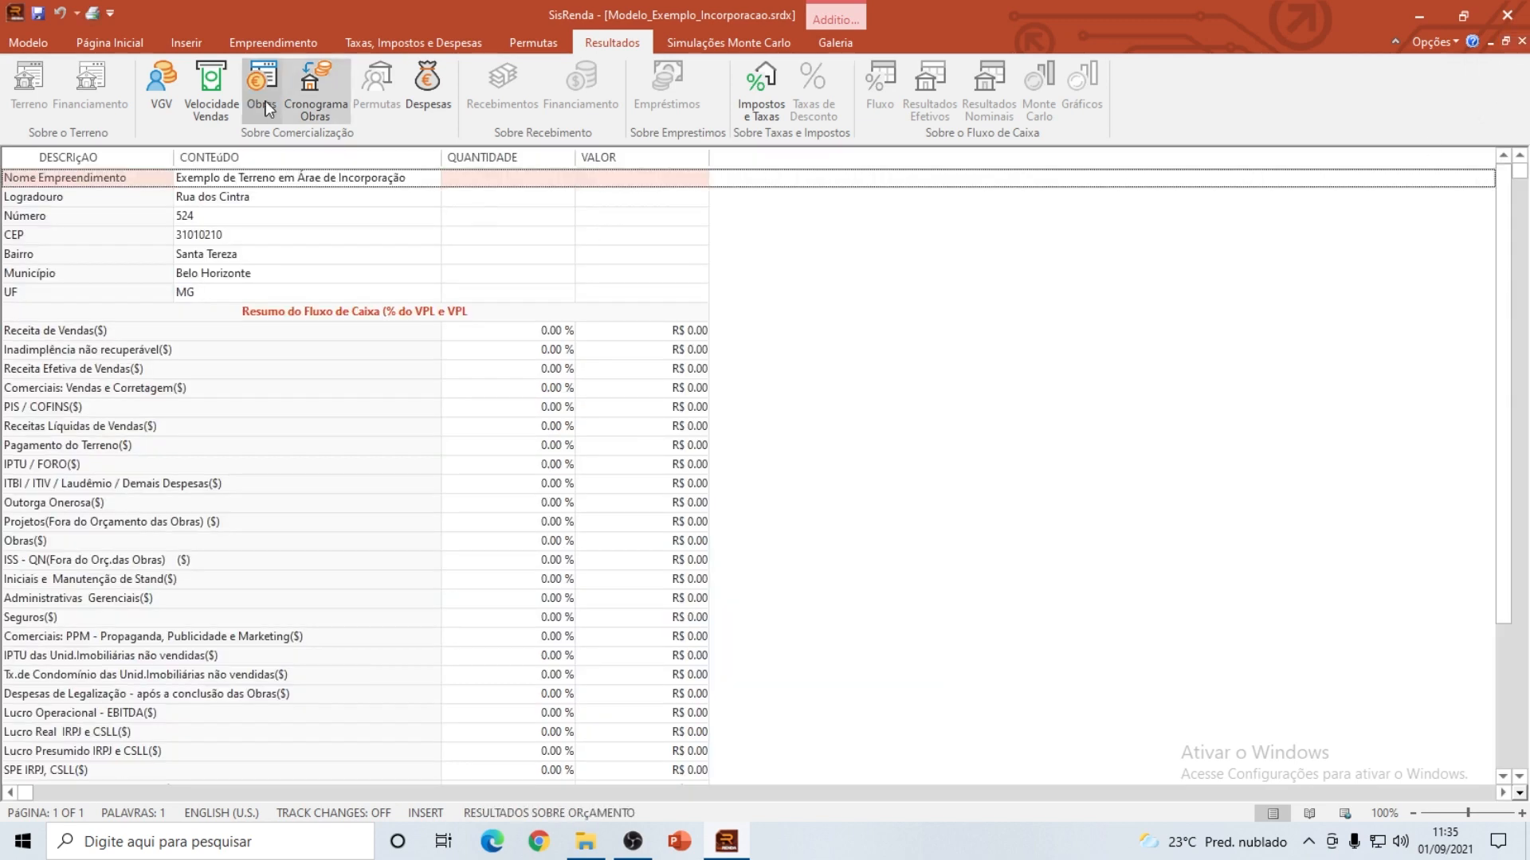
Step: Open the construction schedule settings and view the Etapa 1 works distribution chart, closing the chart without applying changes
left_click(299, 42)
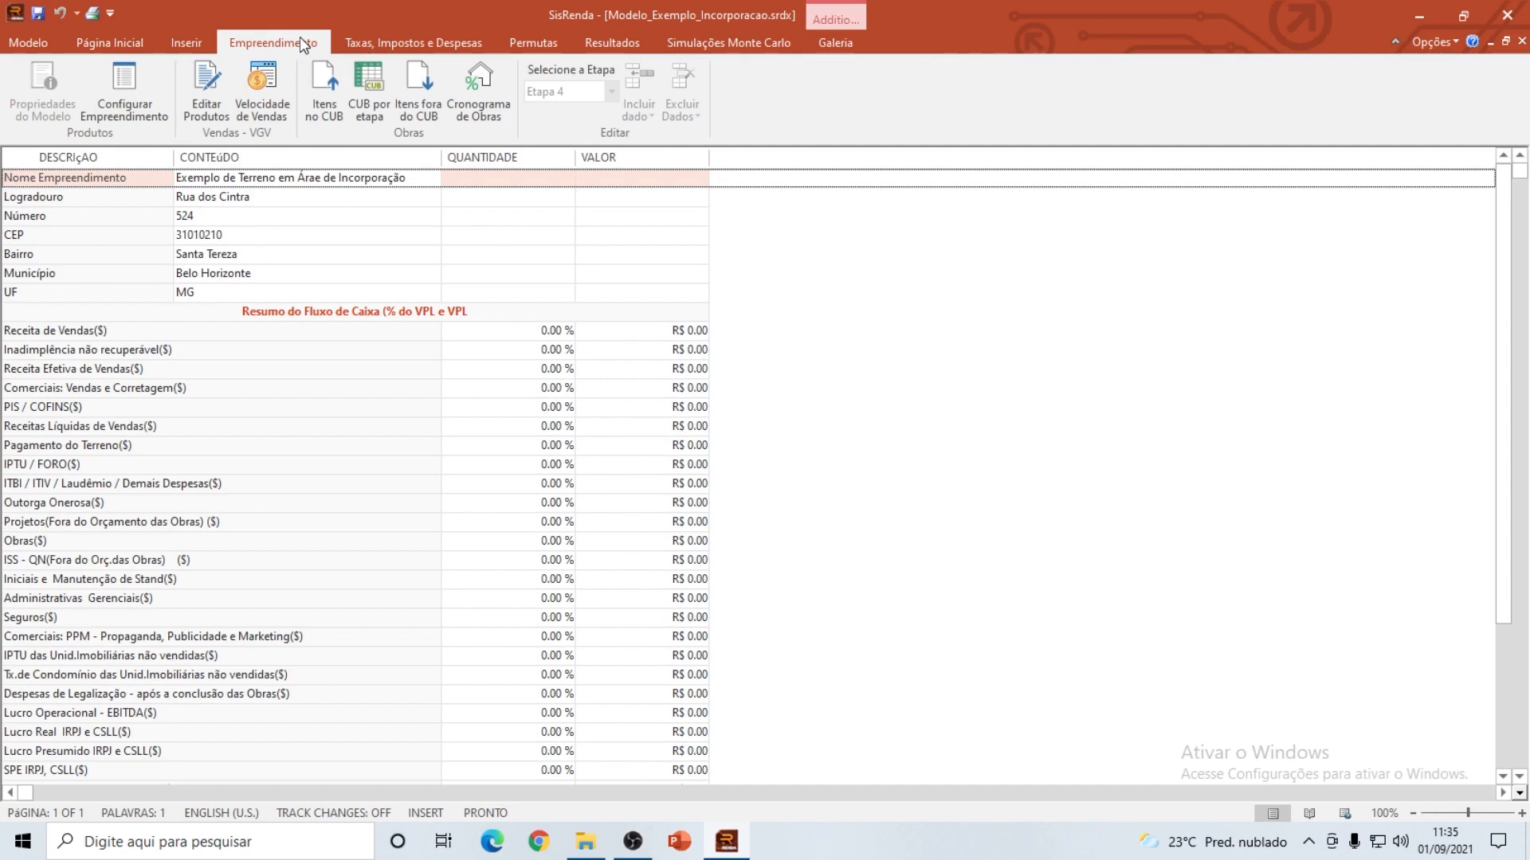
left_click(483, 97)
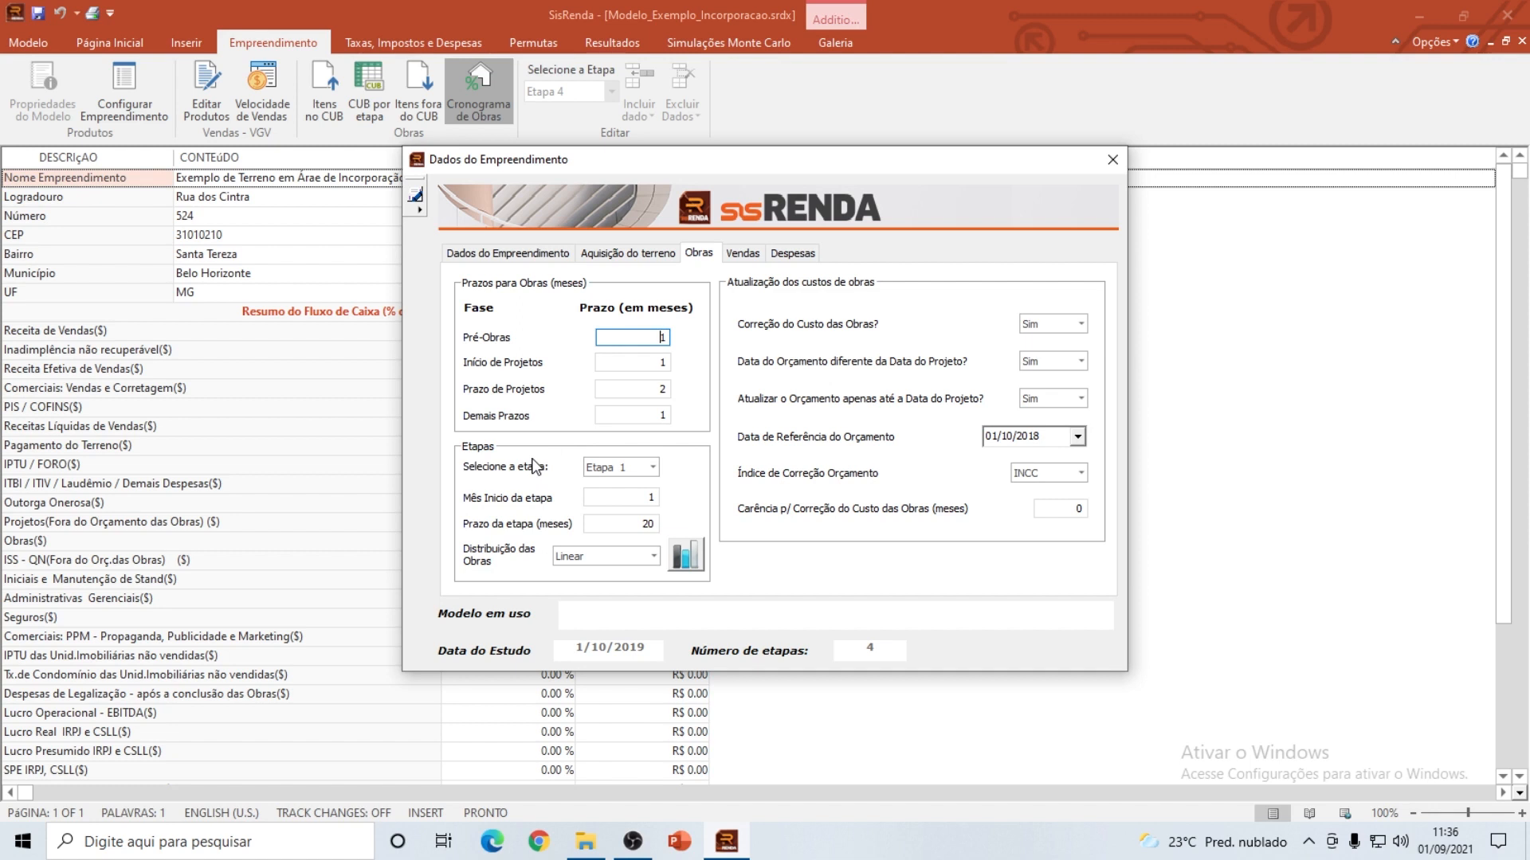
left_click(606, 469)
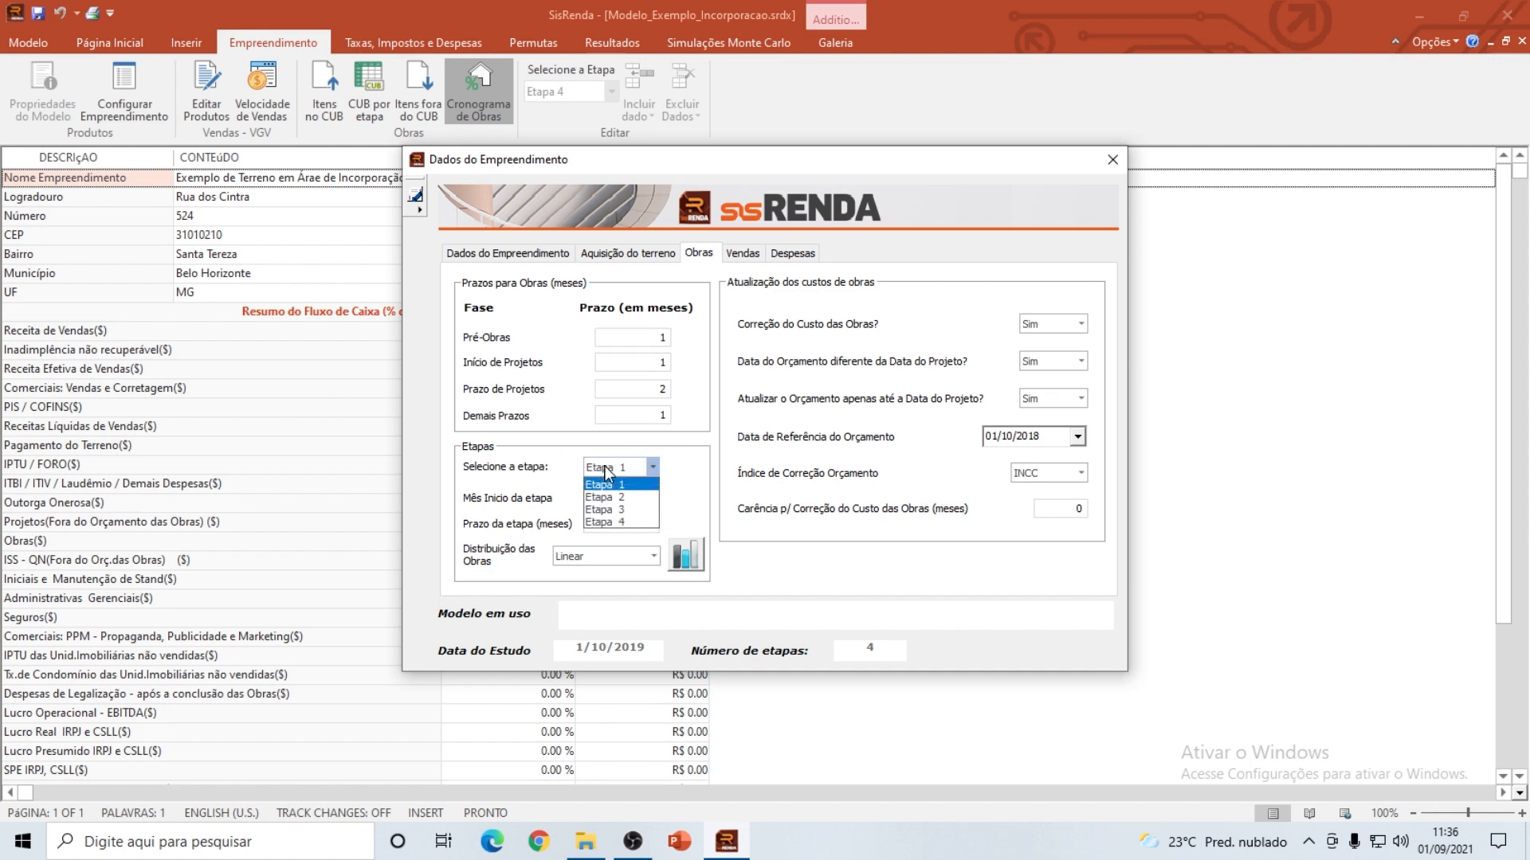
left_click(604, 466)
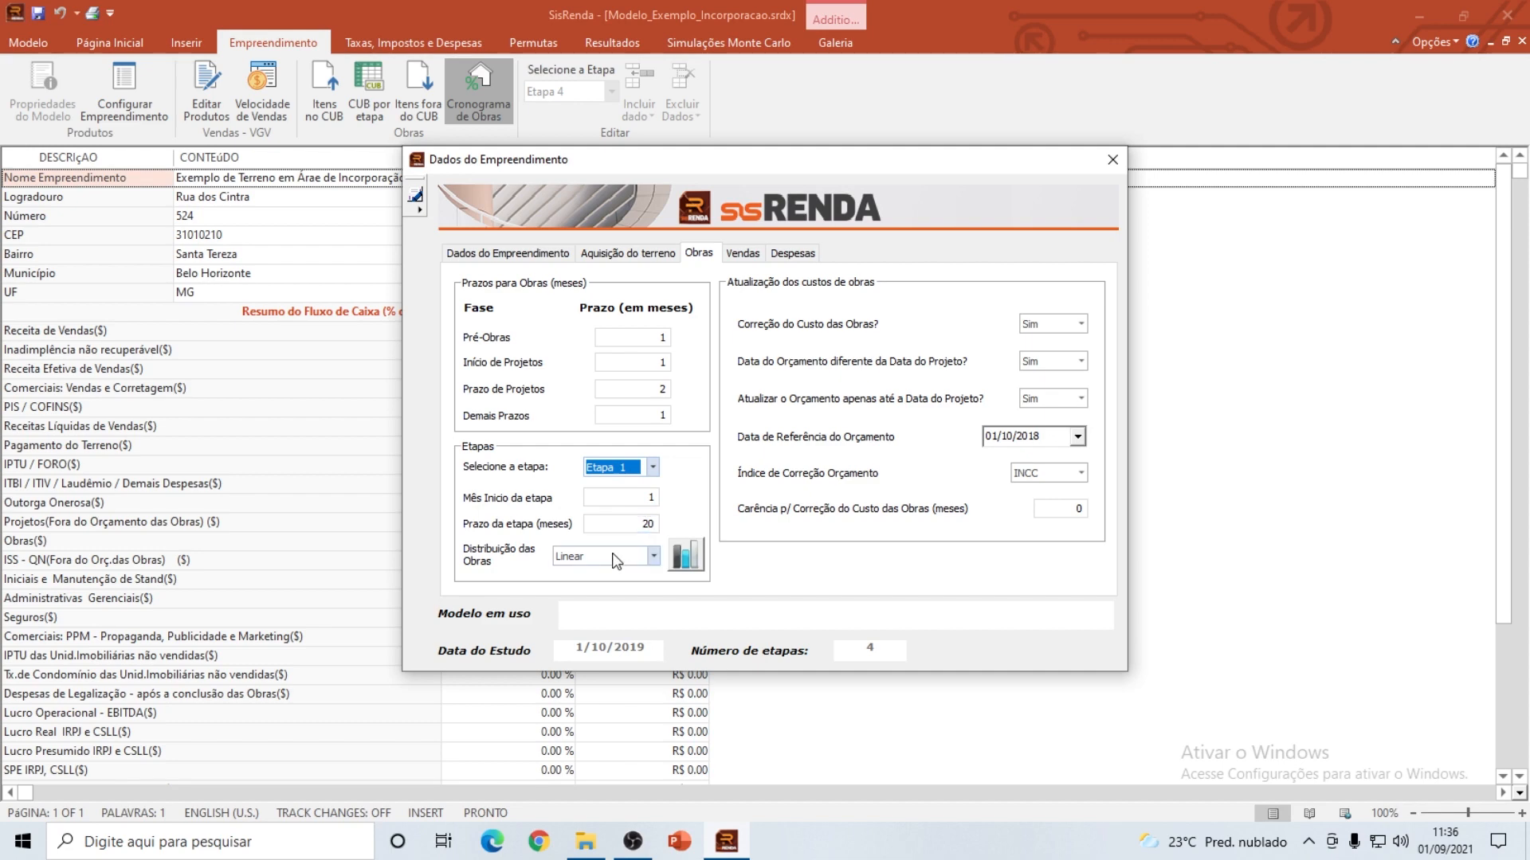
left_click(684, 553)
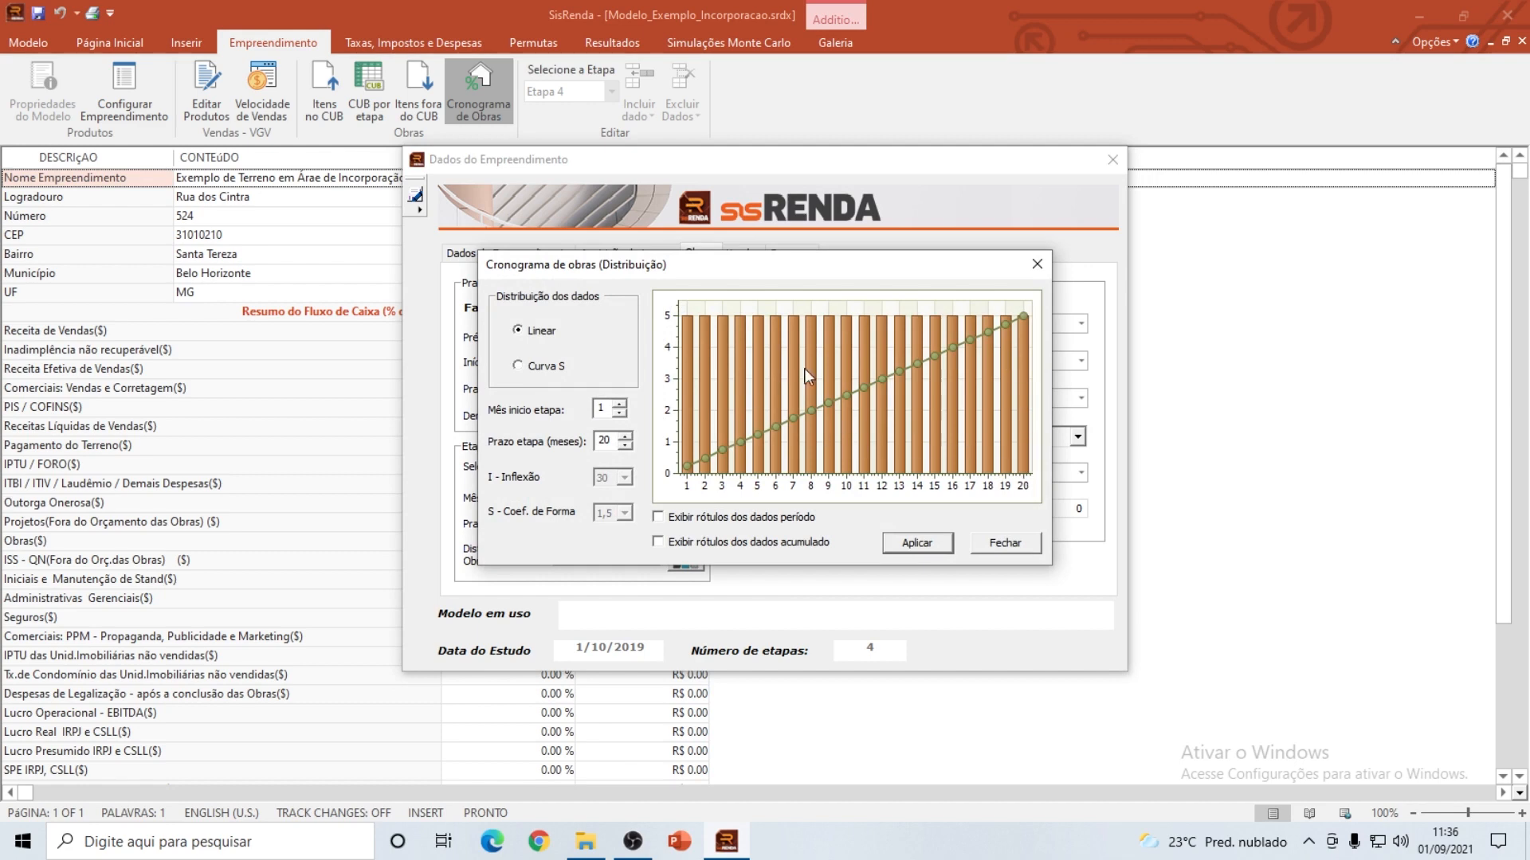
left_click(1006, 542)
Step: Review the start month, duration and works distribution chart for Etapa 2, and close the chart without applying
left_click(618, 468)
left_click(609, 478)
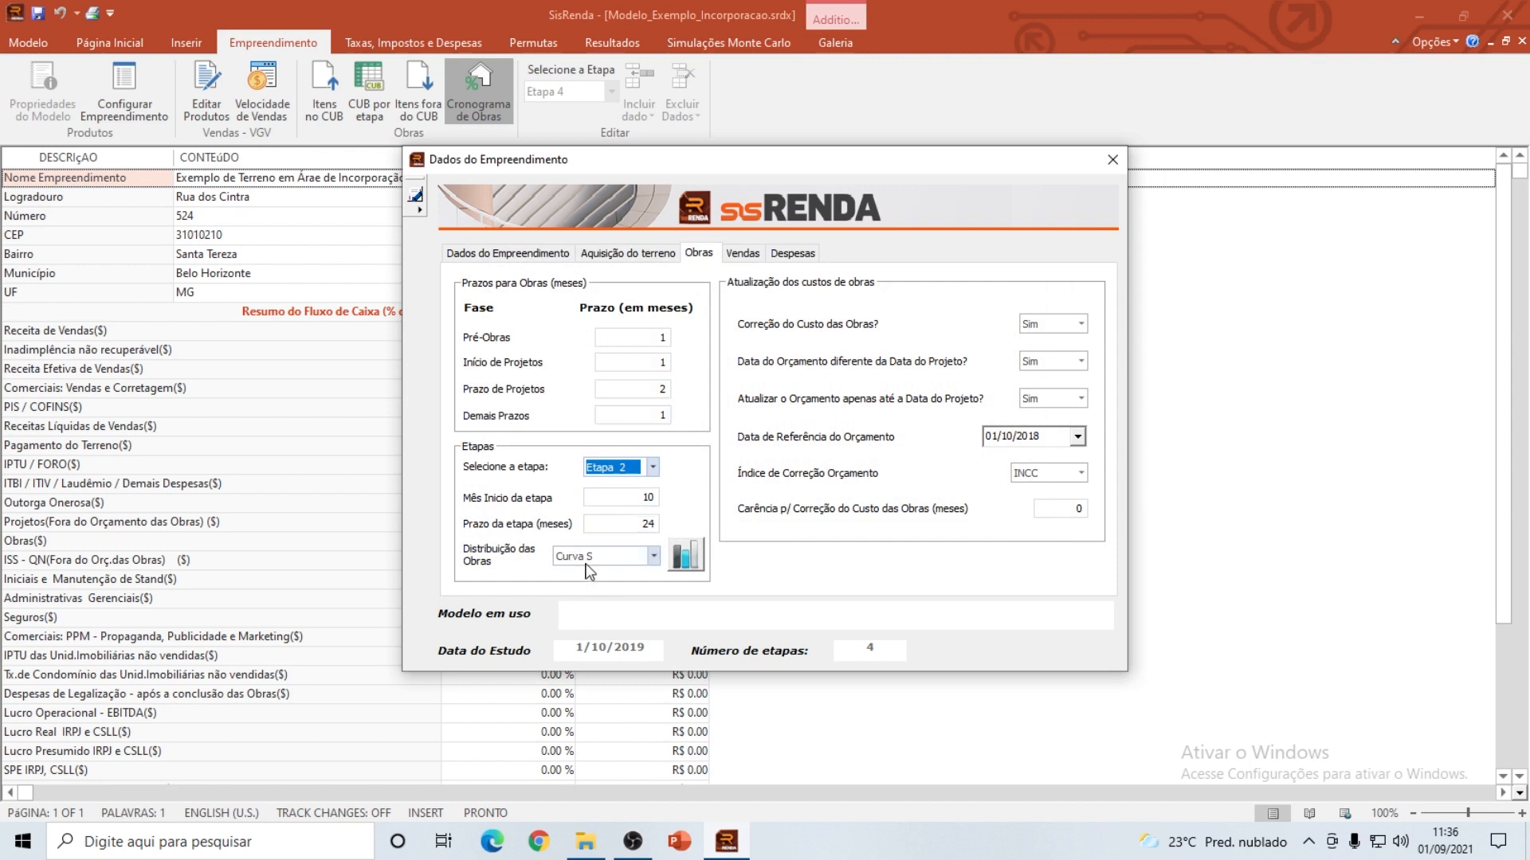
left_click(696, 557)
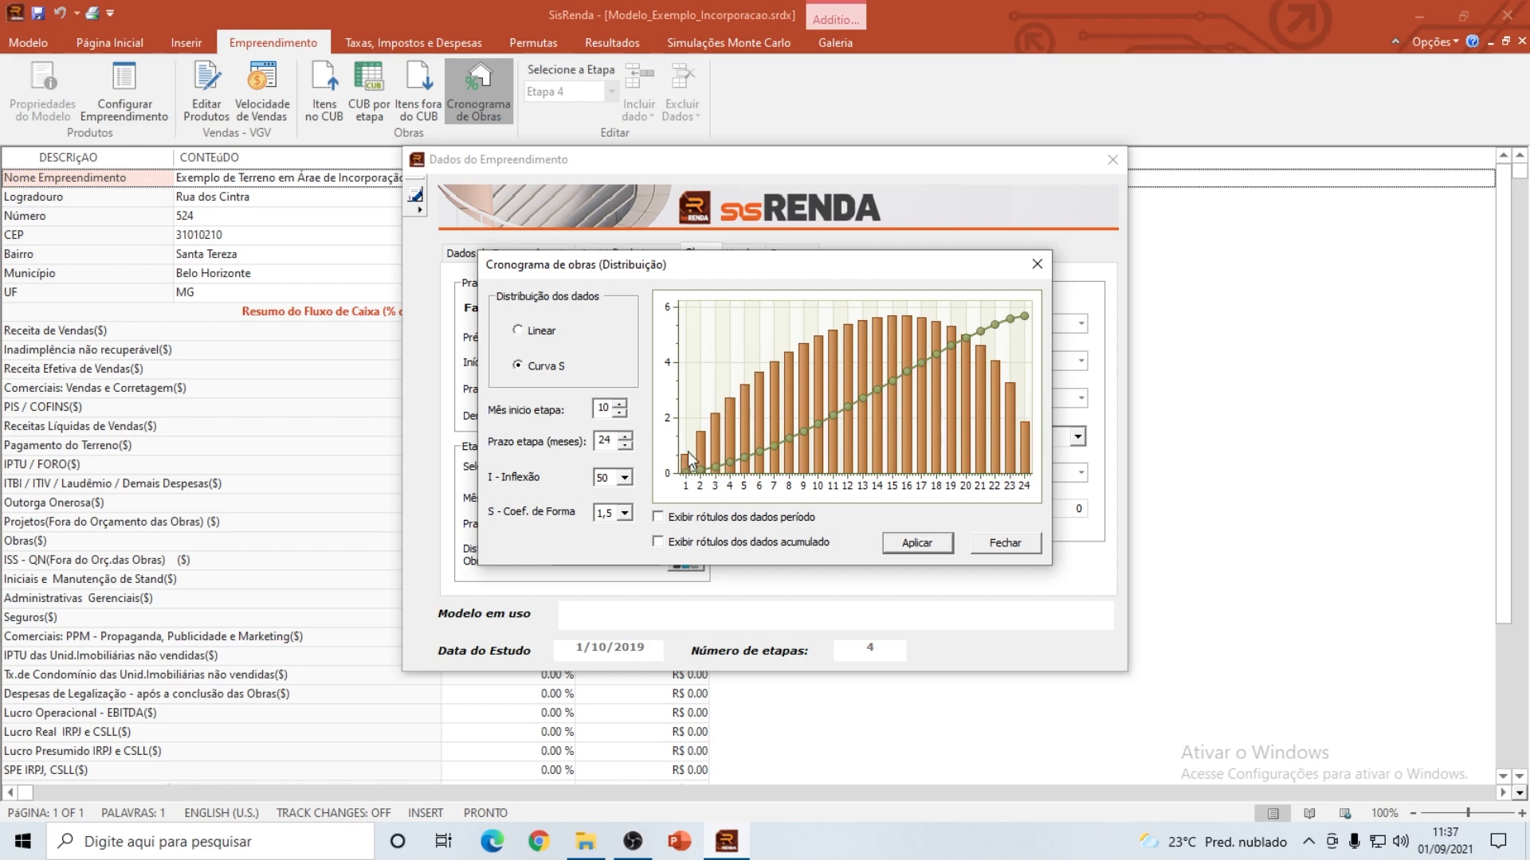
left_click(1005, 542)
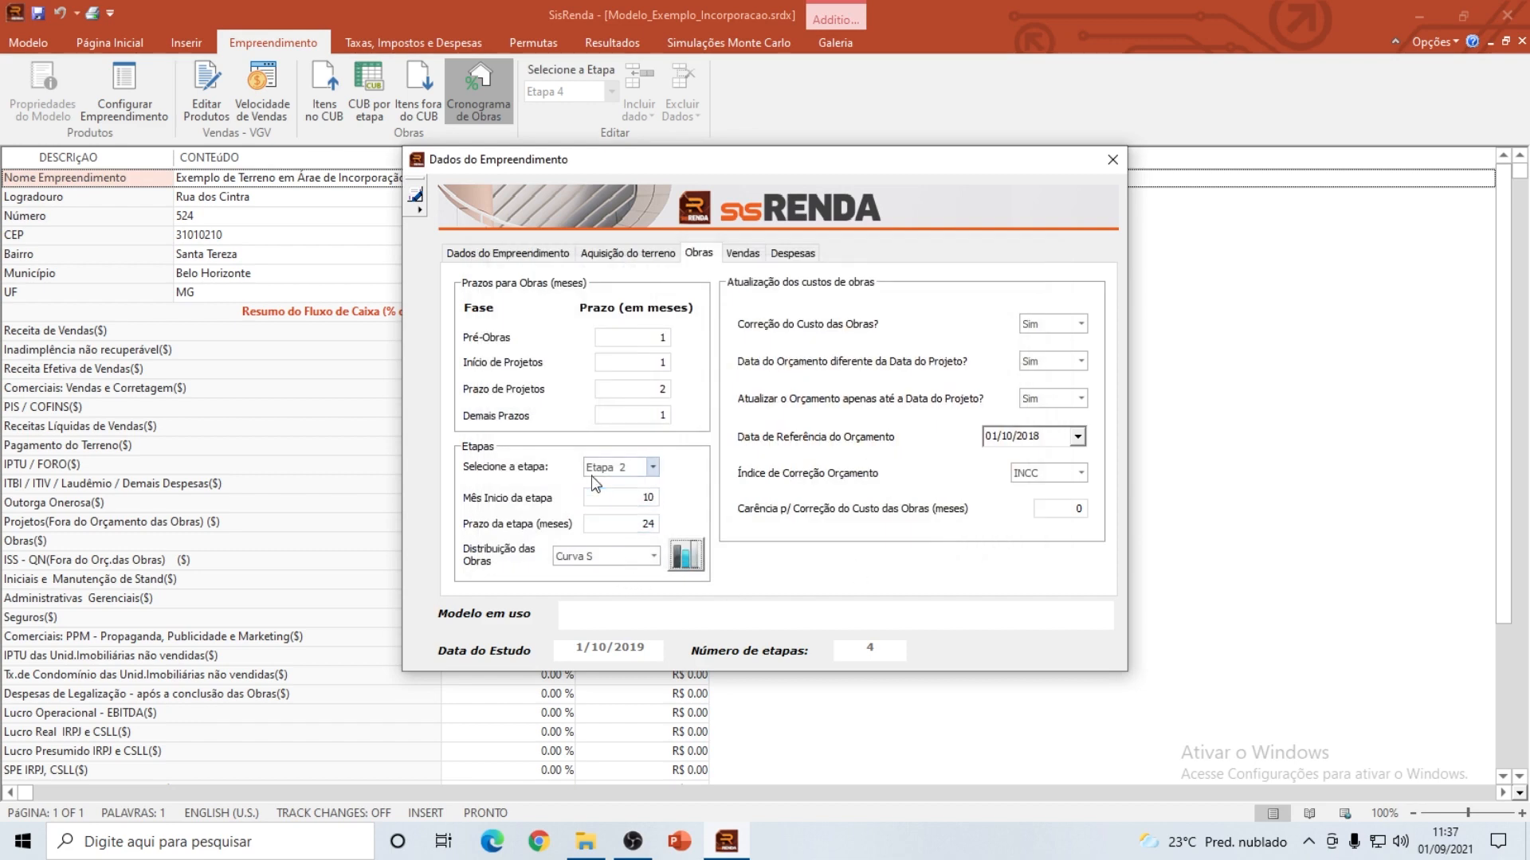
Step: Review the start month, duration and works distribution type for Etapa 3 and Etapa 4
left_click(595, 470)
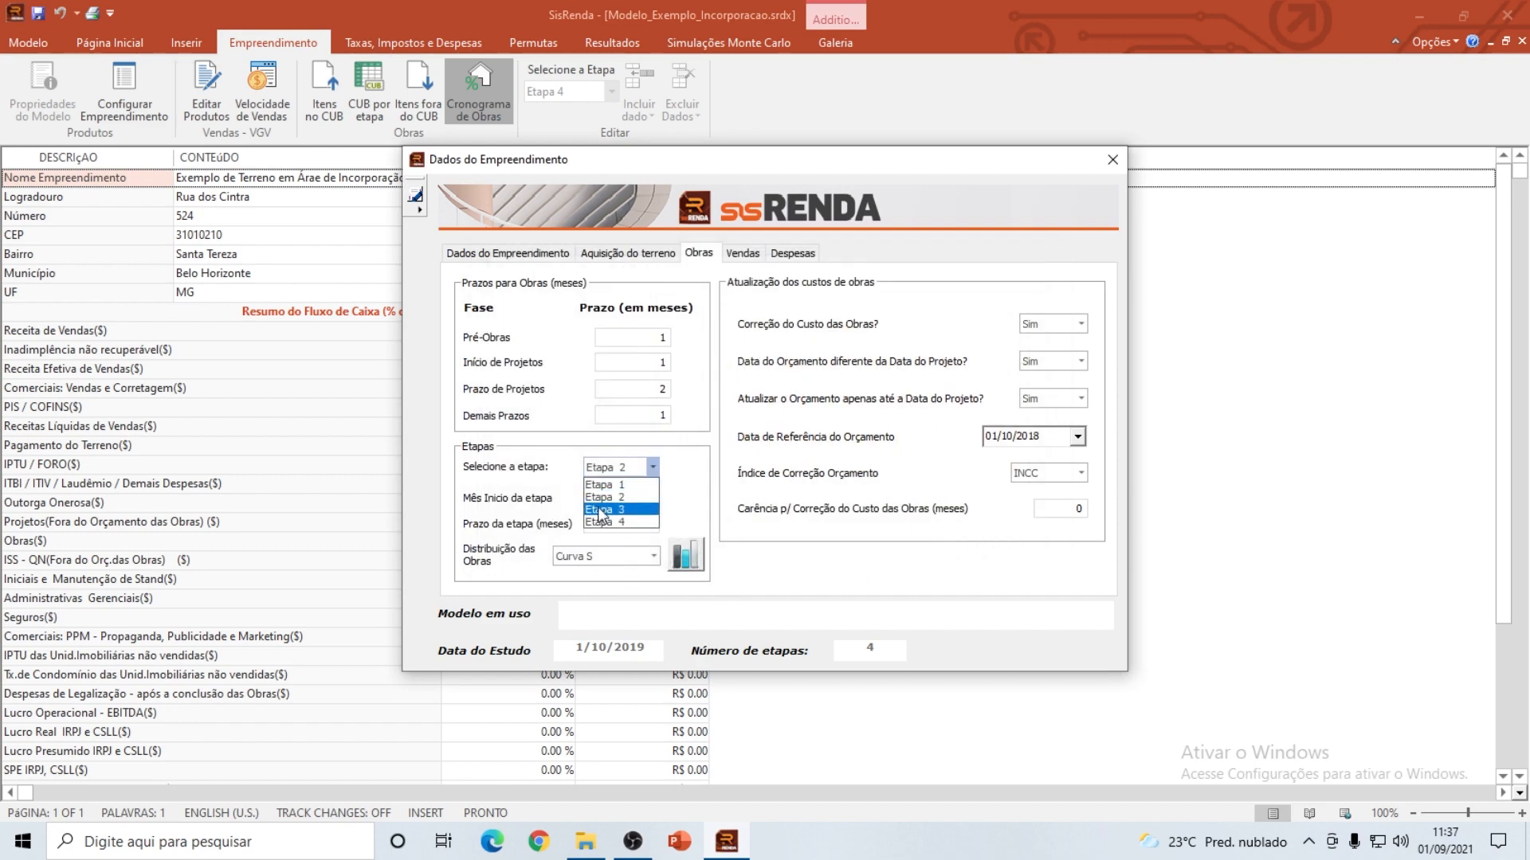
left_click(598, 510)
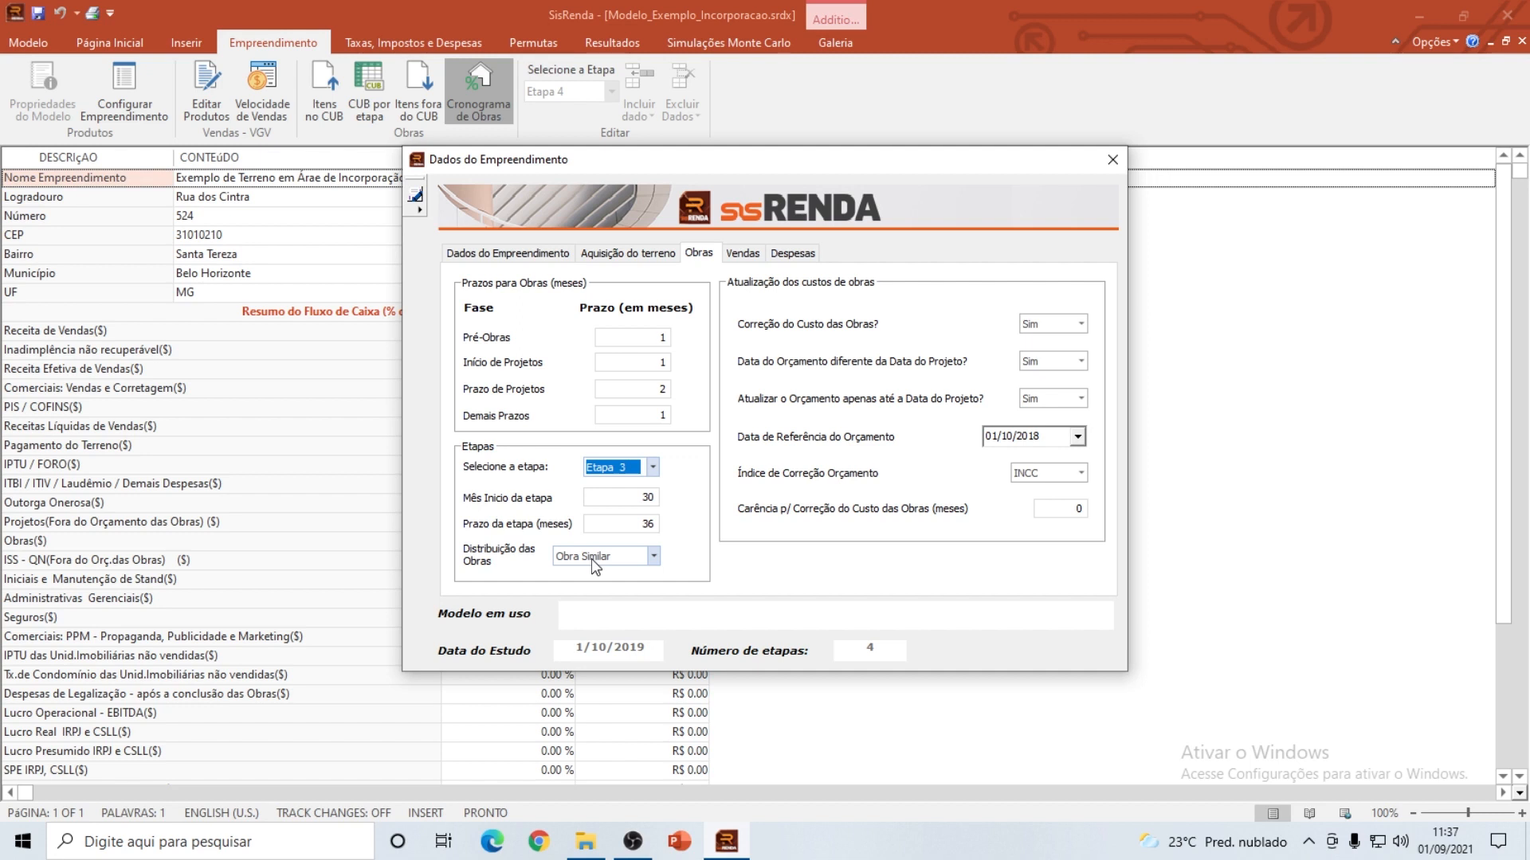
left_click(629, 469)
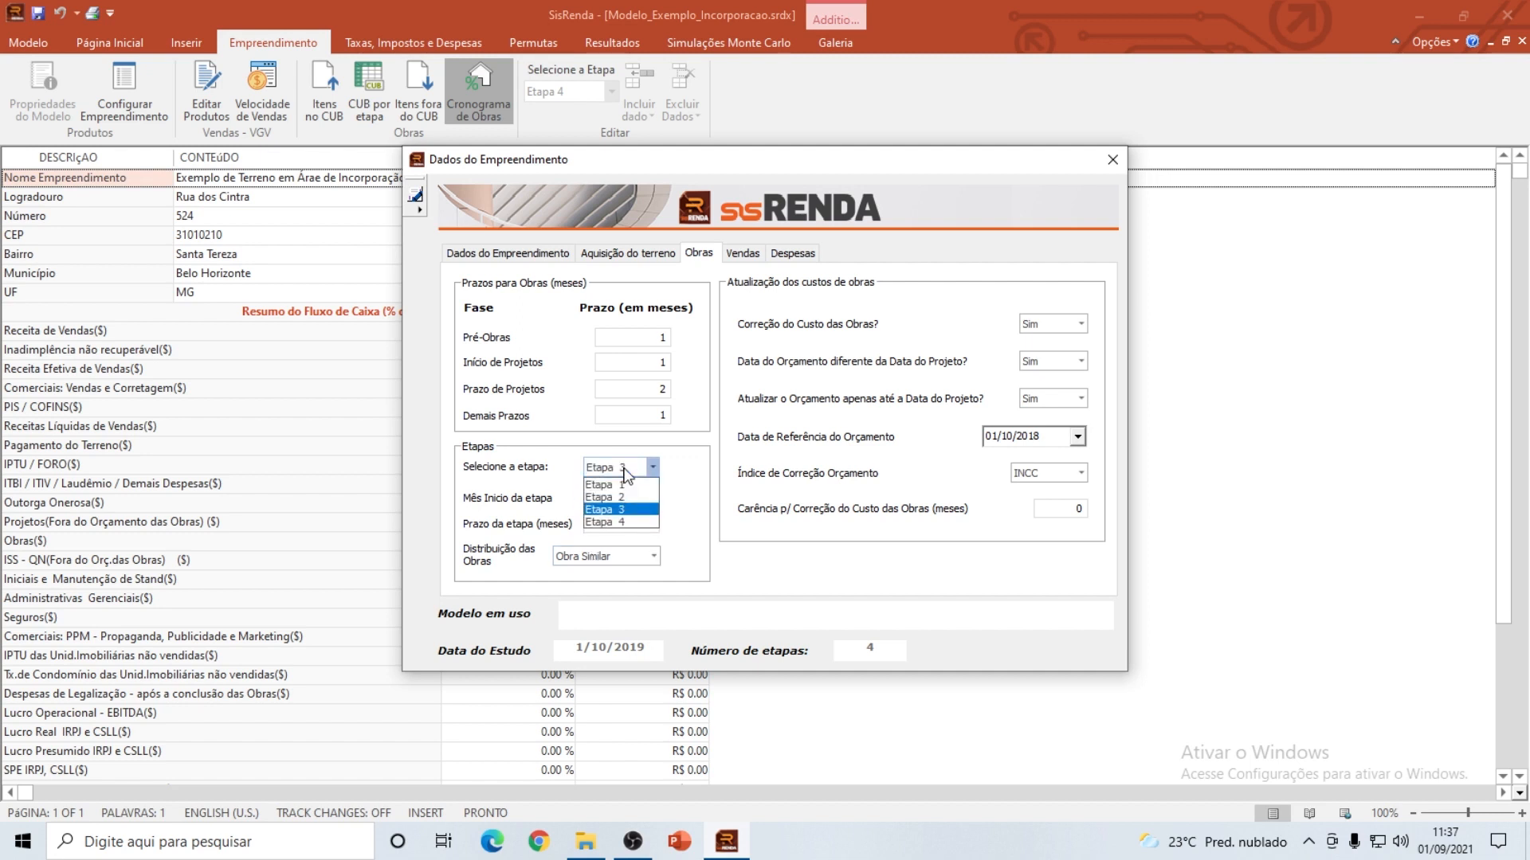
left_click(626, 521)
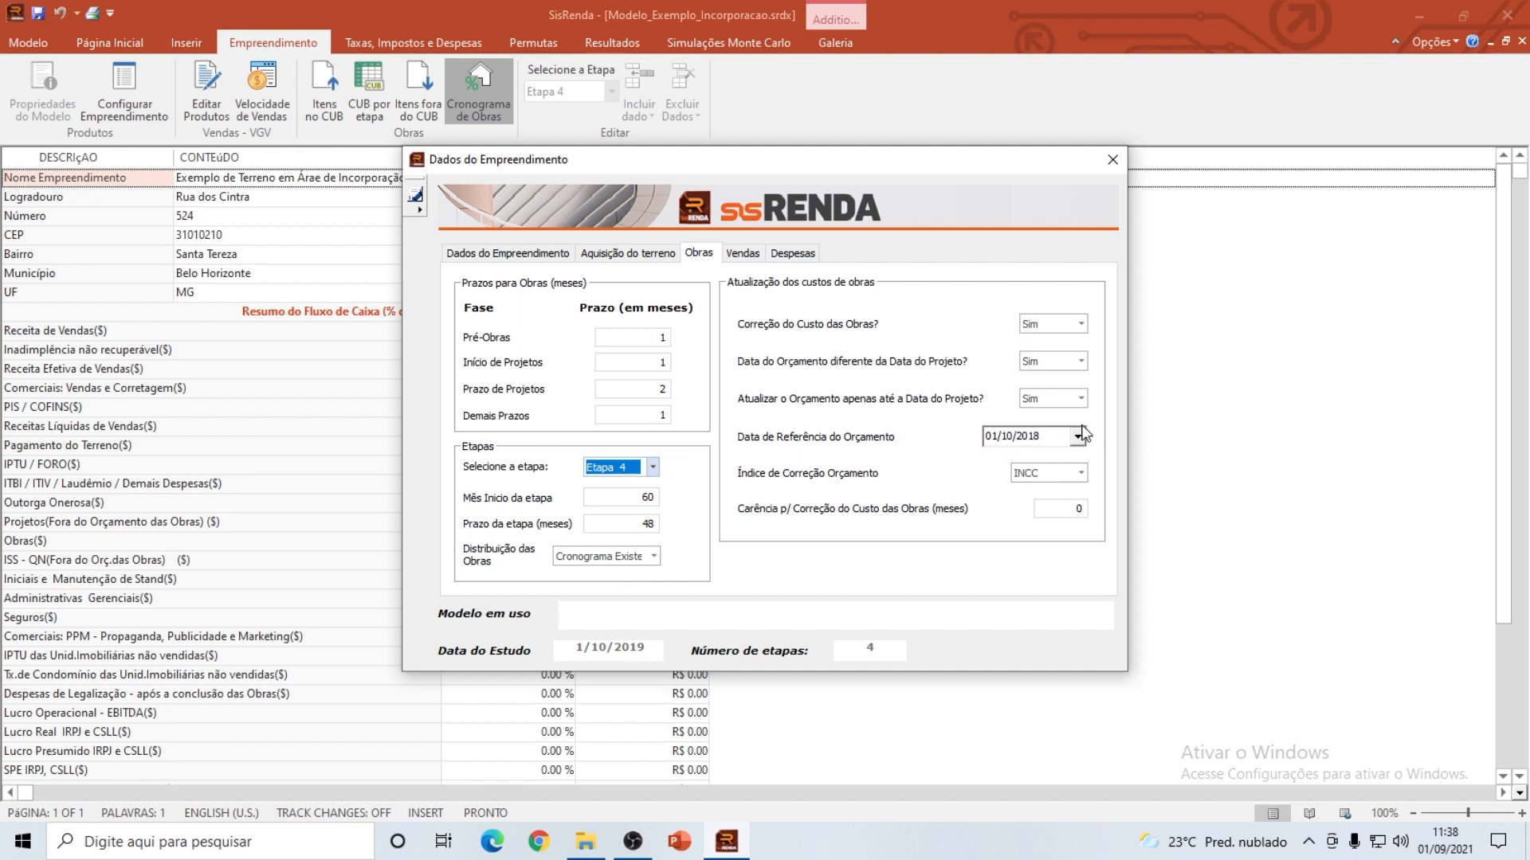
Step: Check the available budget correction indices, keep INCC, and close the development data dialog
left_click(1081, 473)
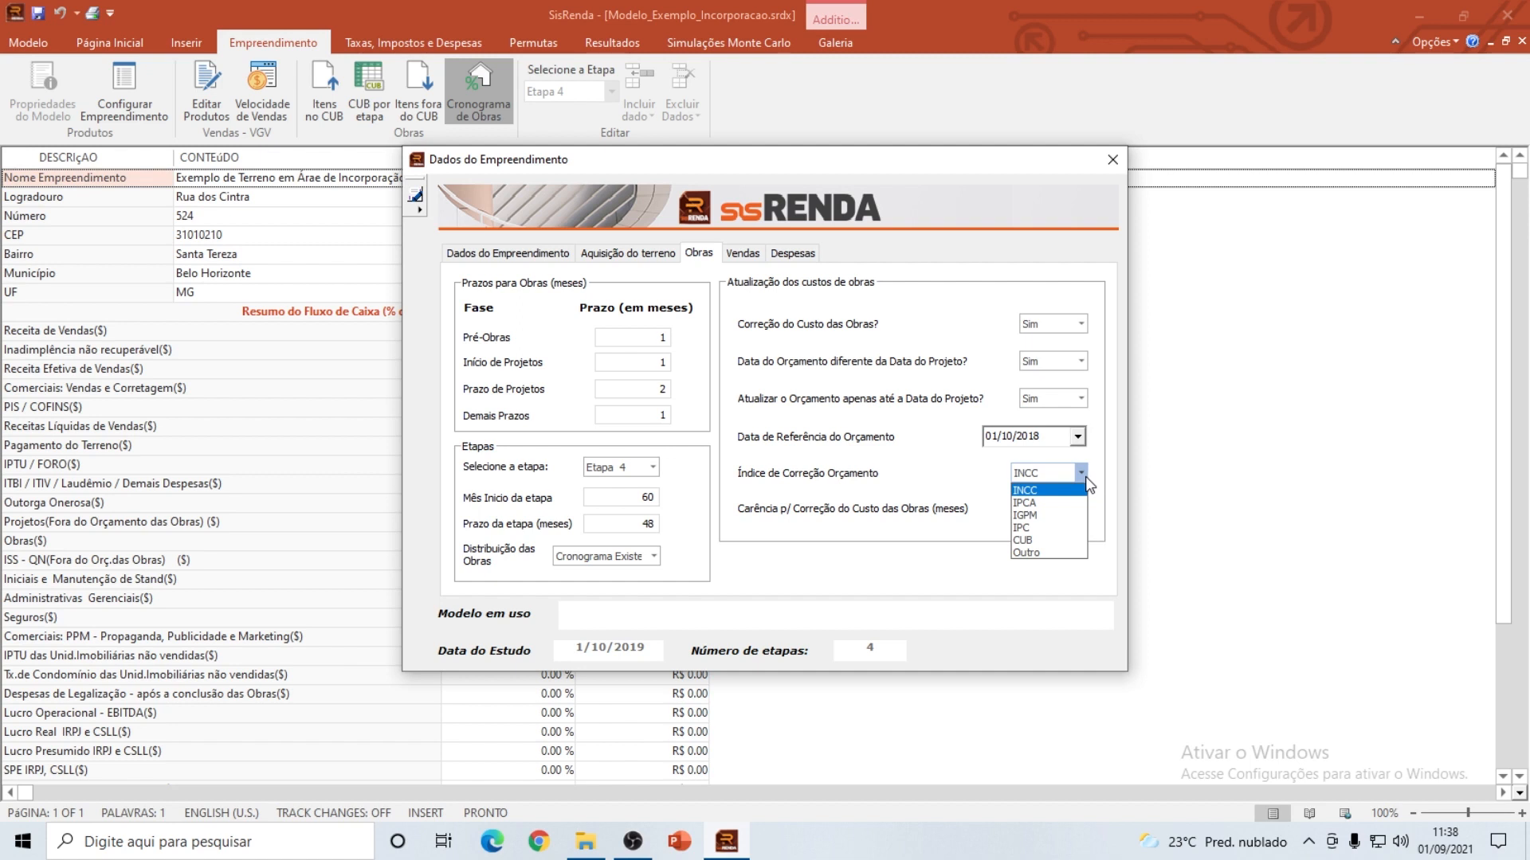
left_click(1082, 476)
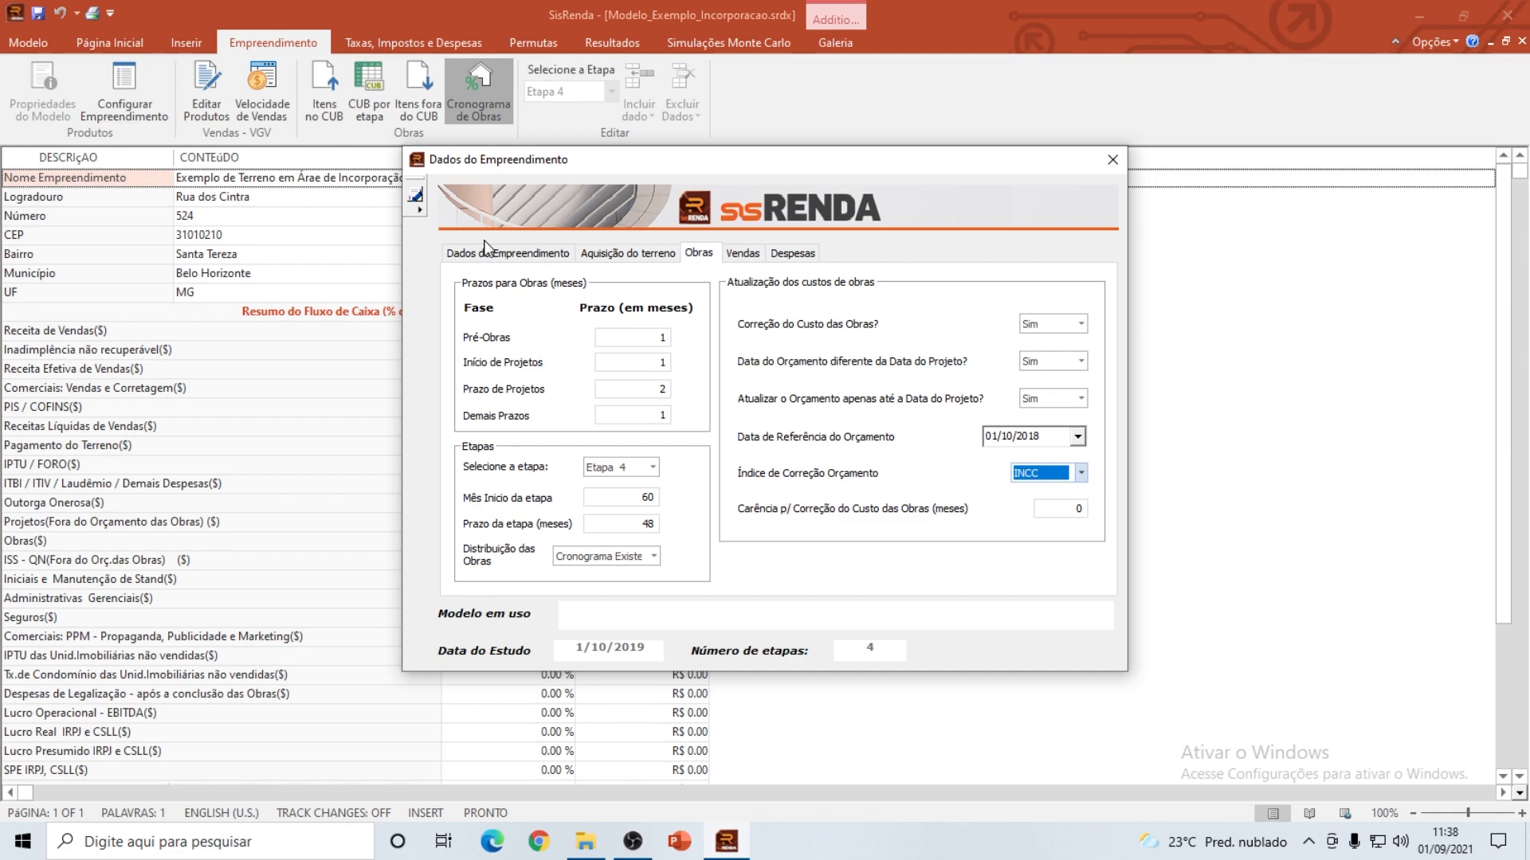
left_click(414, 196)
Step: Open the construction schedule results report and examine the initial months before works begin in Etapa 1
left_click(591, 40)
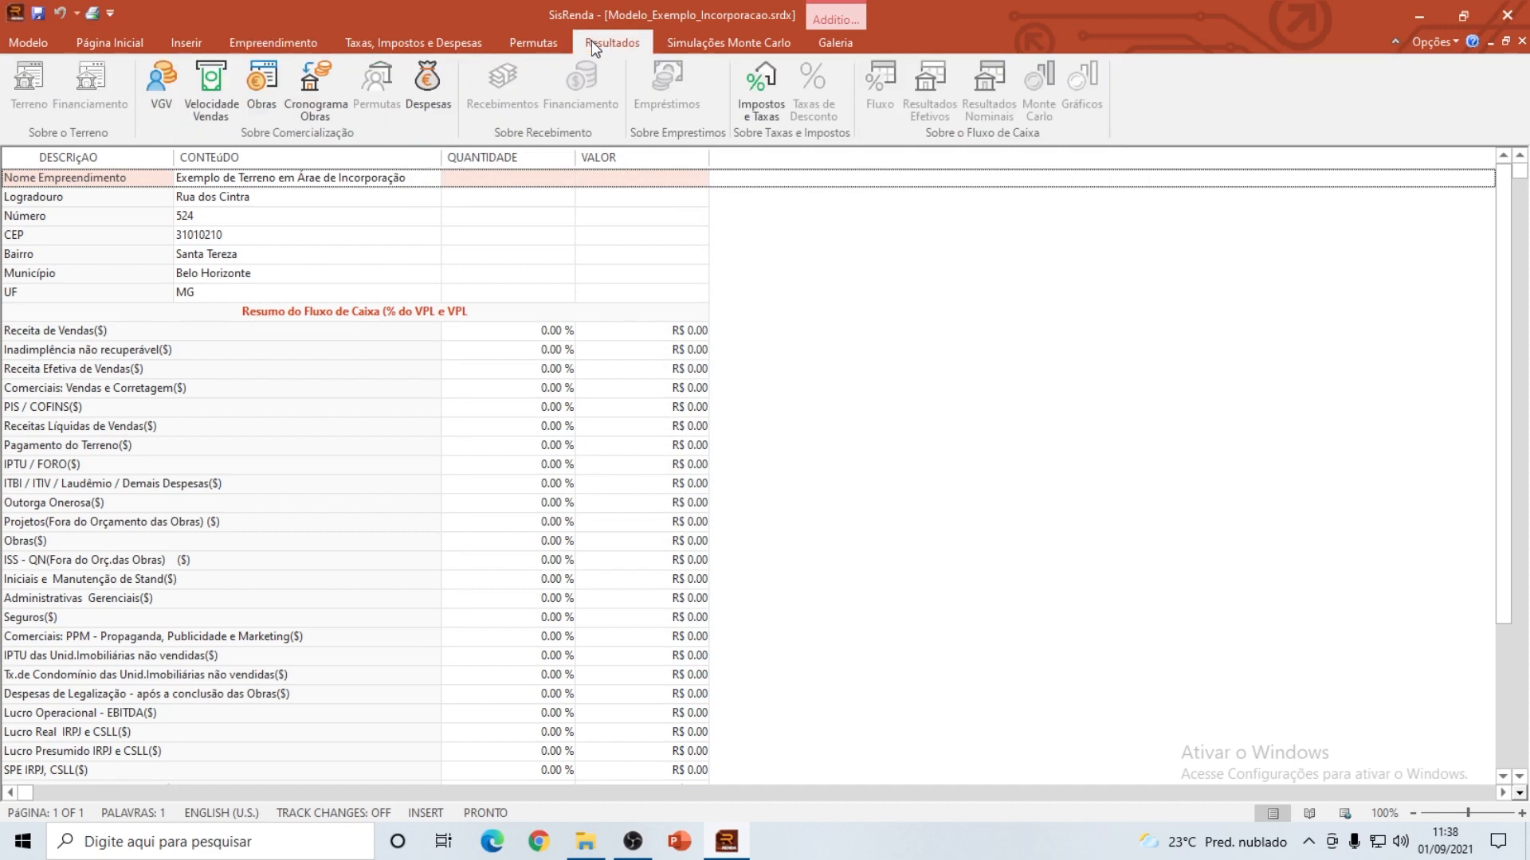
left_click(323, 99)
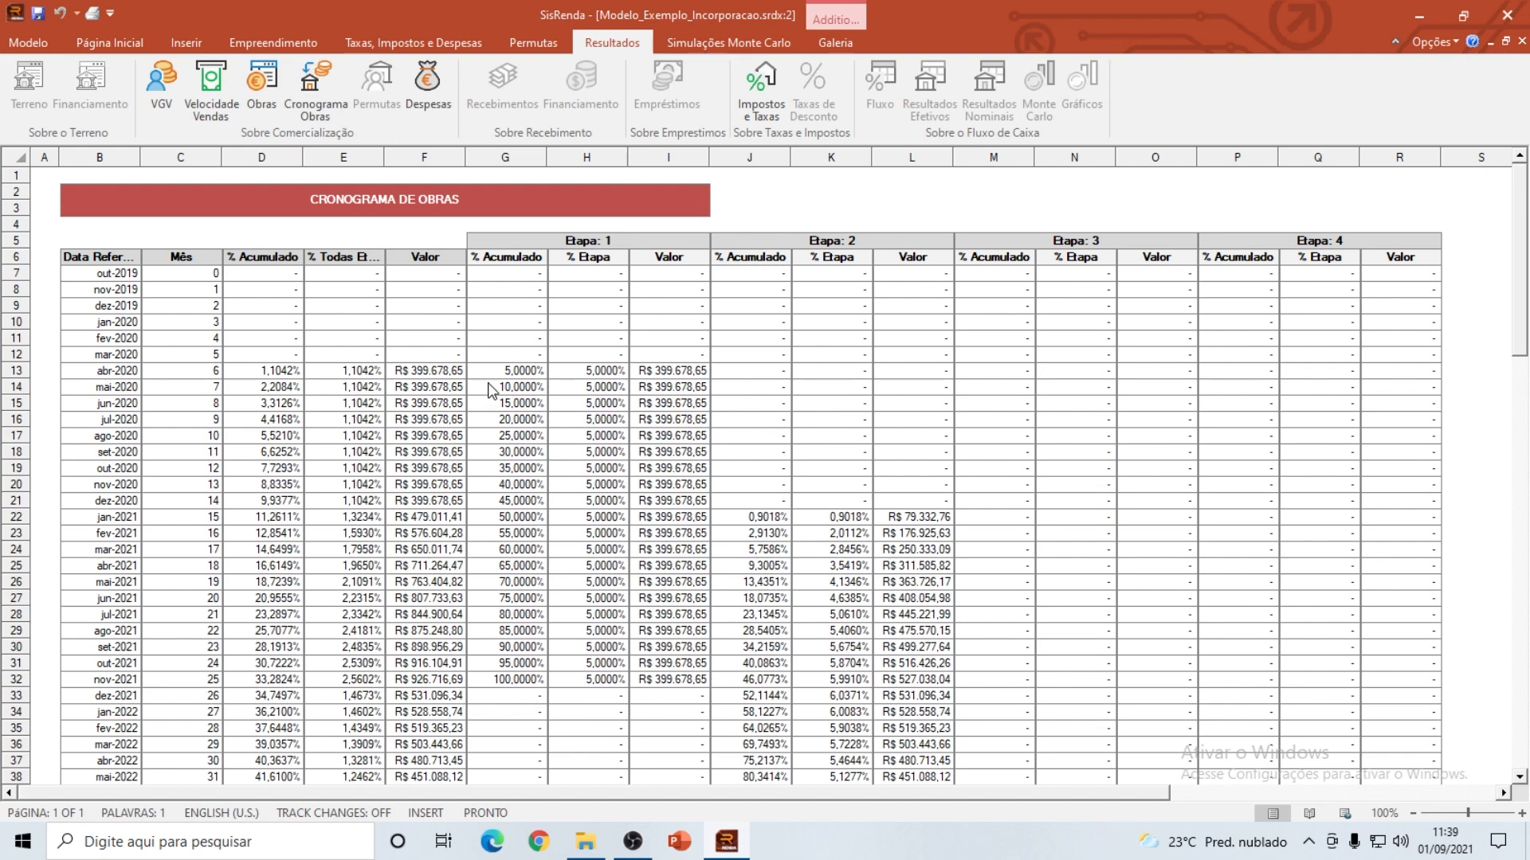
left_click(516, 279)
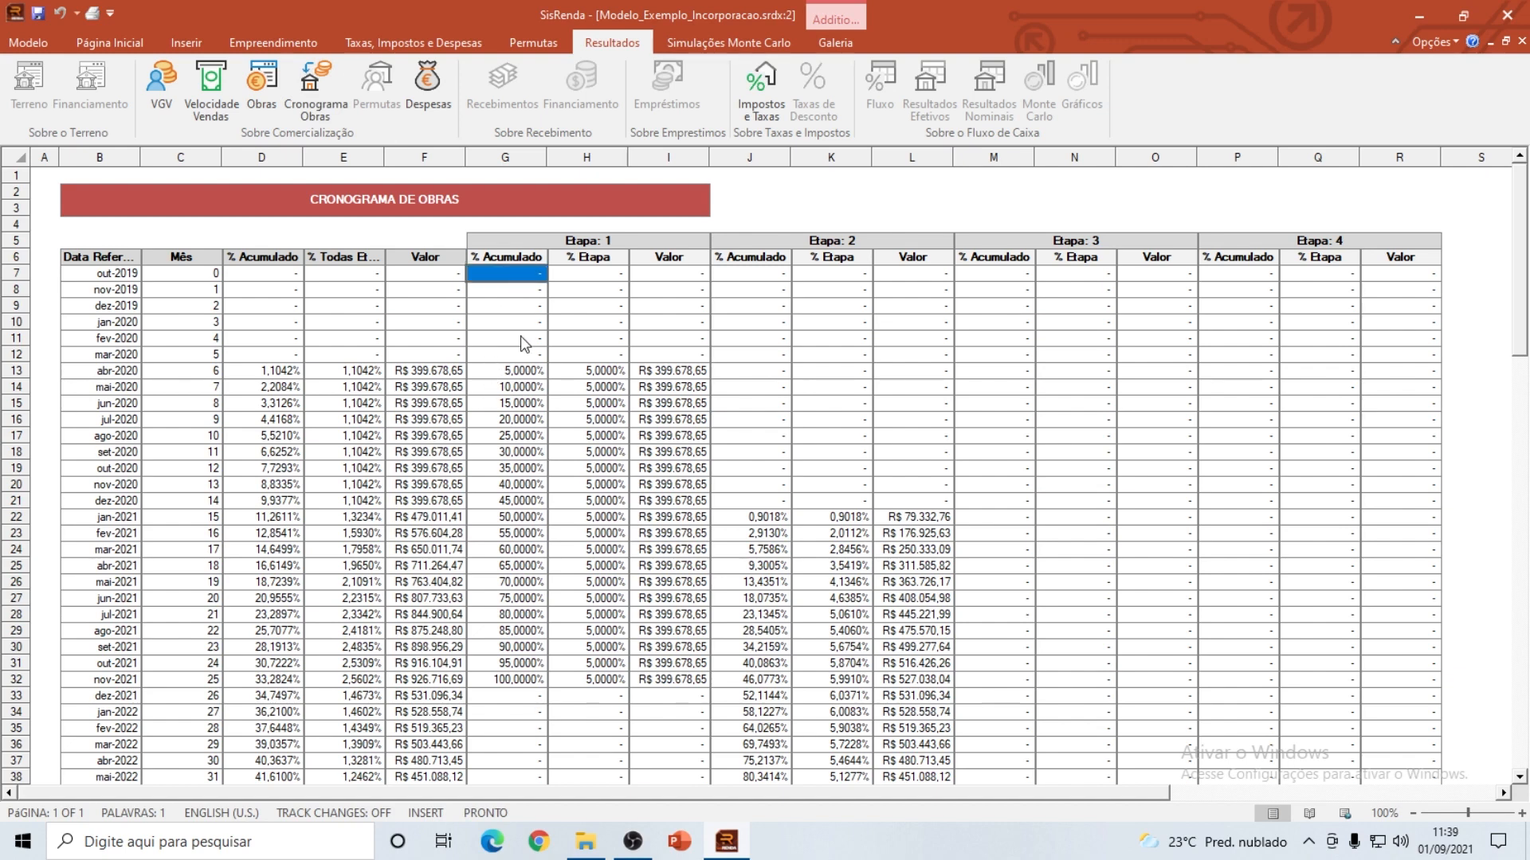
key("Down")
key("Down")
key("Down")
key("Down")
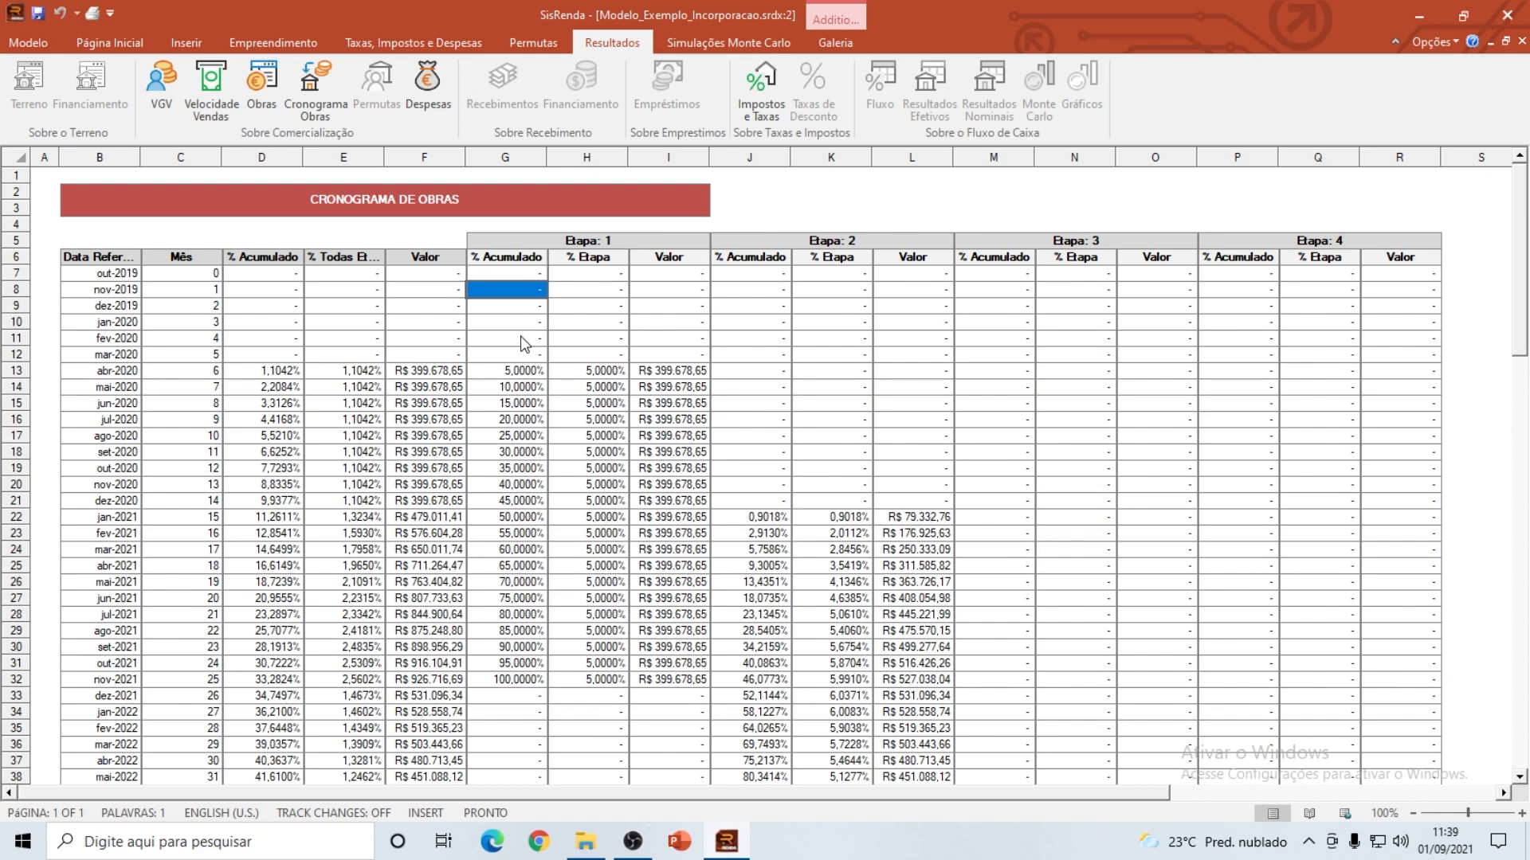
key("Up")
key("Up")
key("Up")
key("Up")
key("Left")
key("Left")
key("Left")
key("Left")
key("Right")
key("Right")
key("Right")
key("Right")
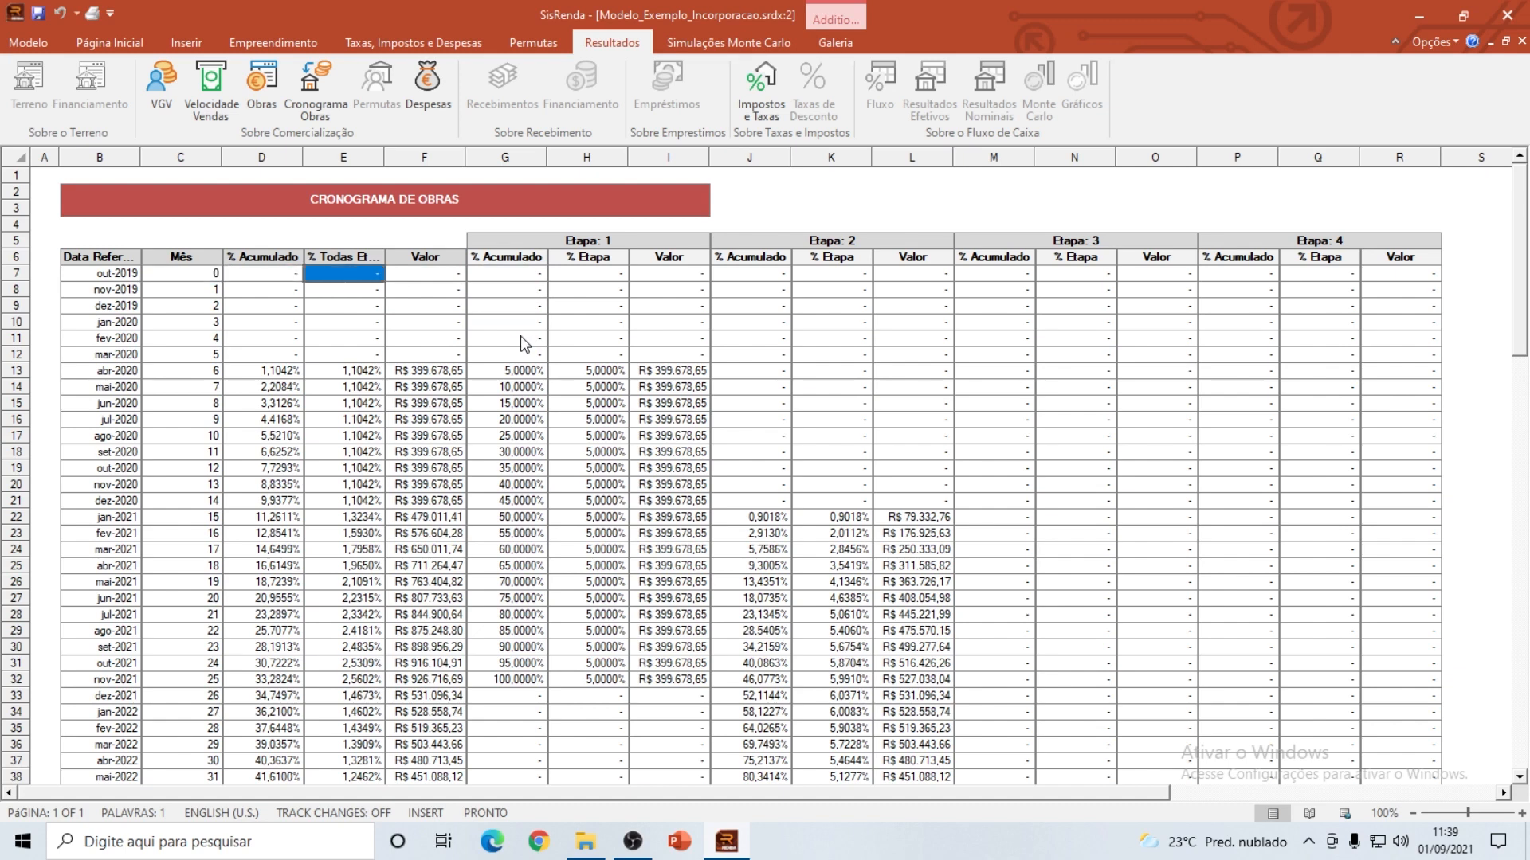
key("Down")
key("Down")
key("Down")
key("Down")
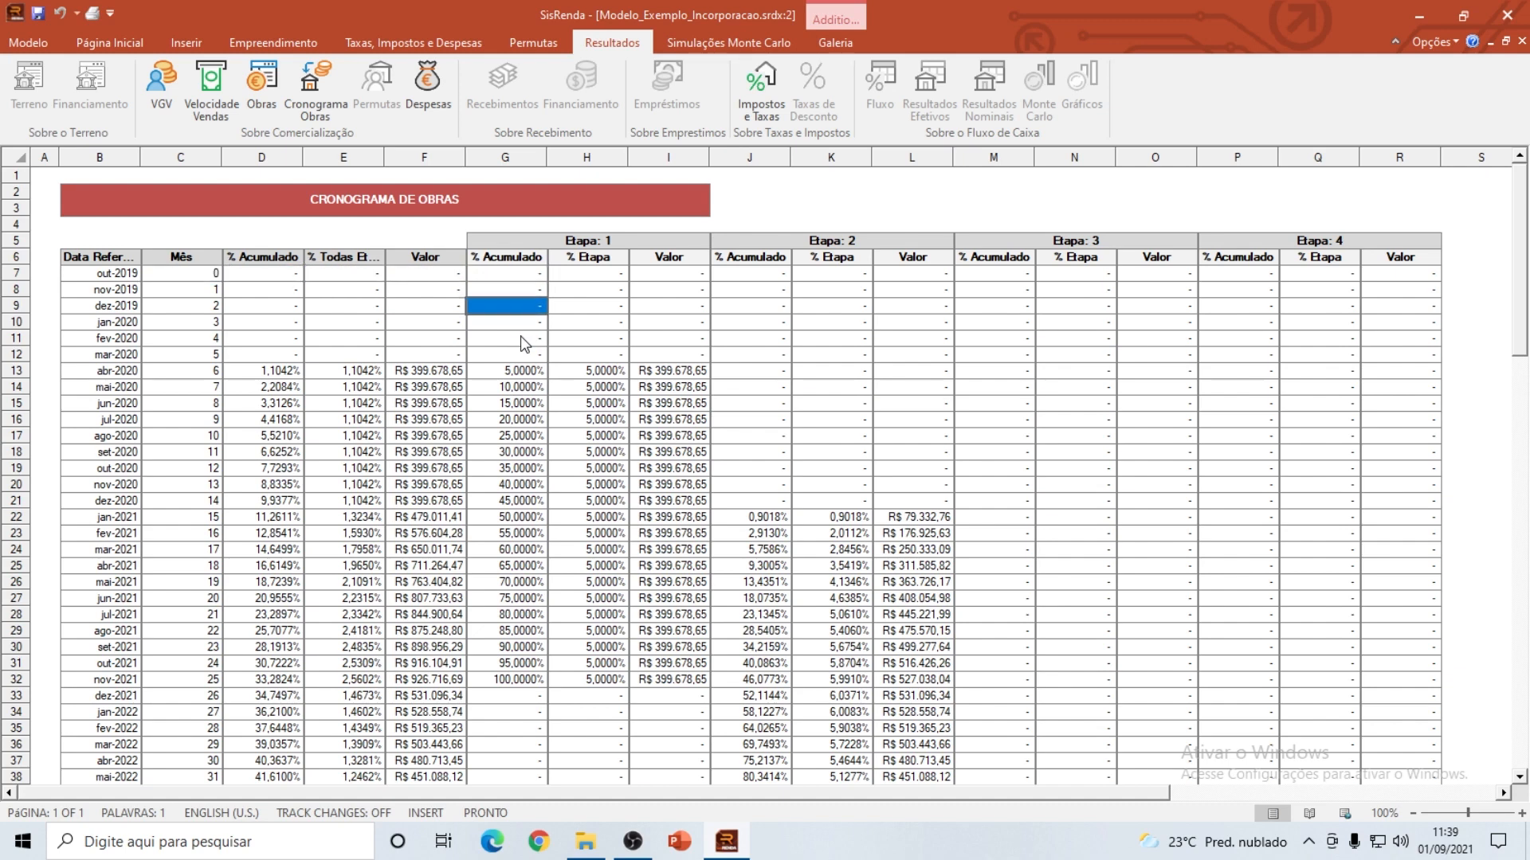
key("Up")
key("Up")
key("Up")
key("Up")
Step: Locate the first accumulated percentage of Etapa 1 and check the corresponding month and all-stage values in that row
key("Down")
key("Down")
key("Down")
key("Down")
key("Down")
key("Down")
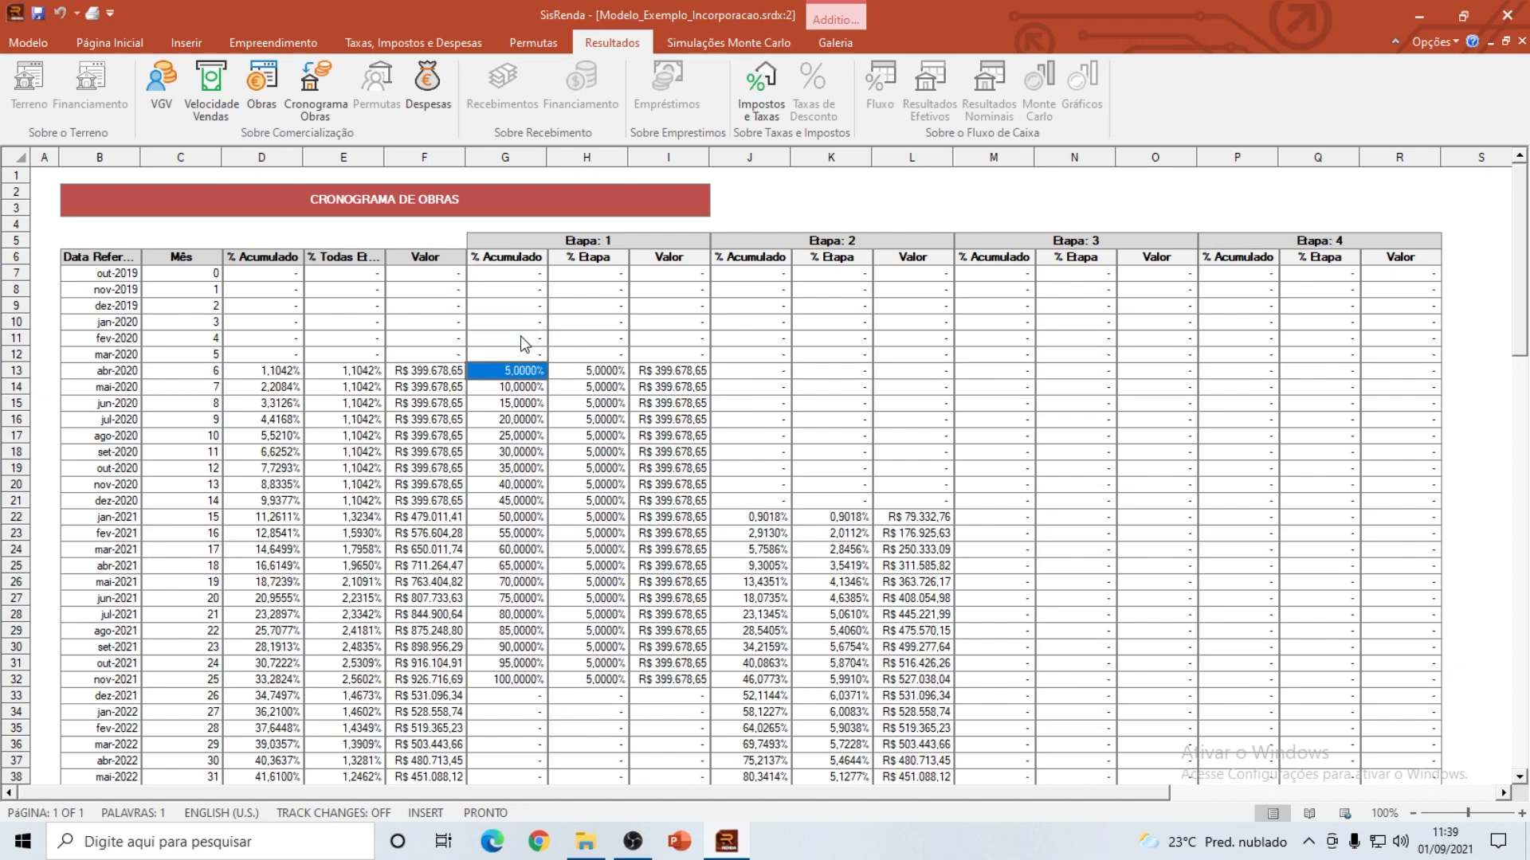
key("Left")
key("Left")
key("Left")
key("Left")
key("Right")
key("Right")
key("Right")
key("Right")
Step: Follow the accumulated percentage of Etapa 1 down to its completion and check the corresponding month and overall progress
key("Down")
key("Down")
key("Down")
key("Down")
key("Down")
key("Down")
key("Down")
key("Down")
key("Down")
key("Down")
key("Down")
key("Down")
key("Down")
key("Down")
key("Down")
key("Down")
key("Down")
key("Down")
key("Down")
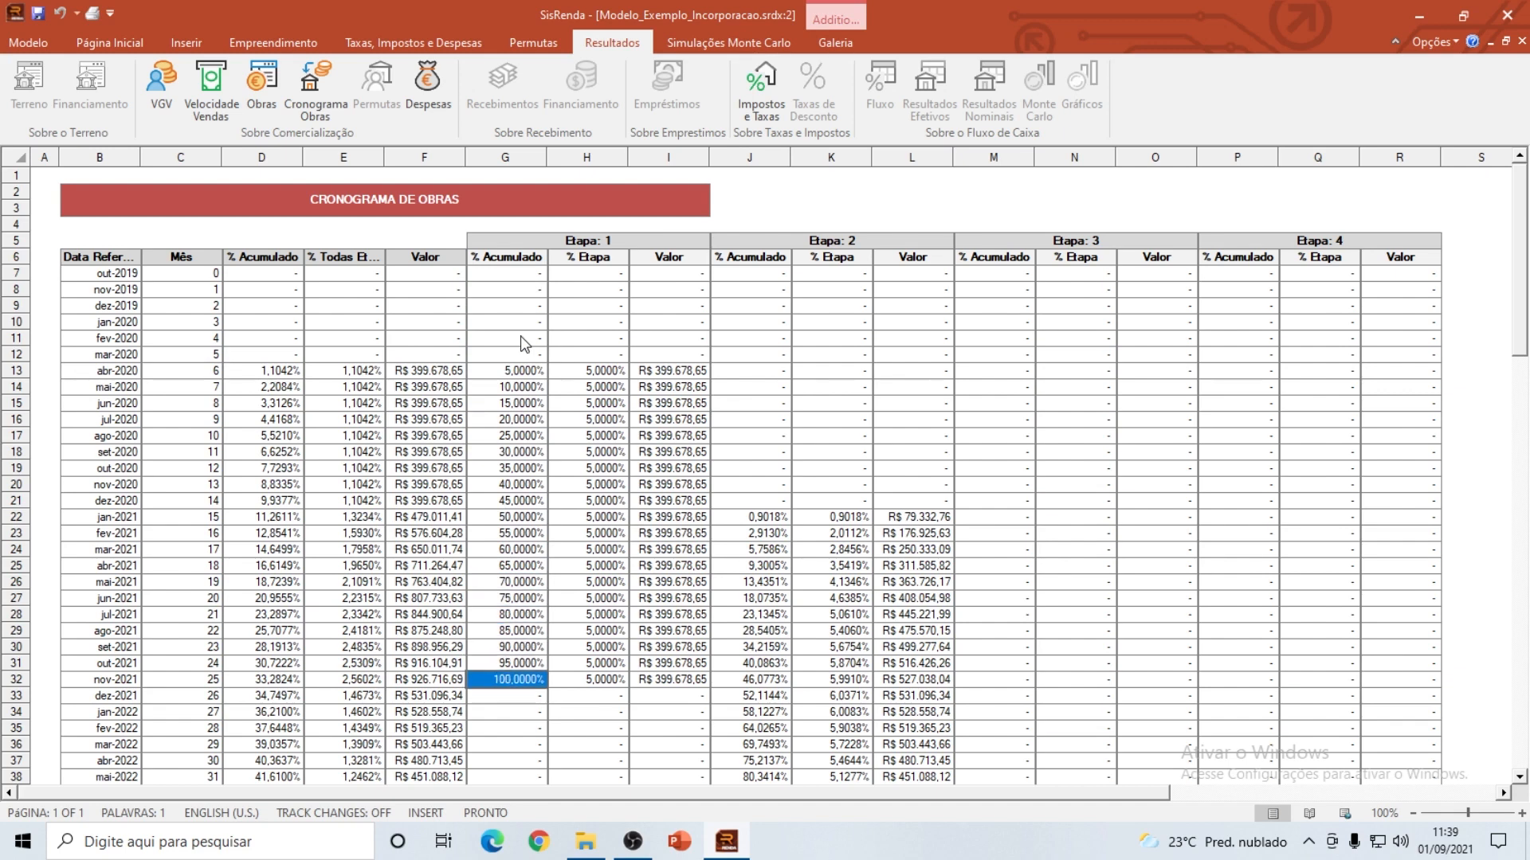
key("Left")
key("Left")
key("Left")
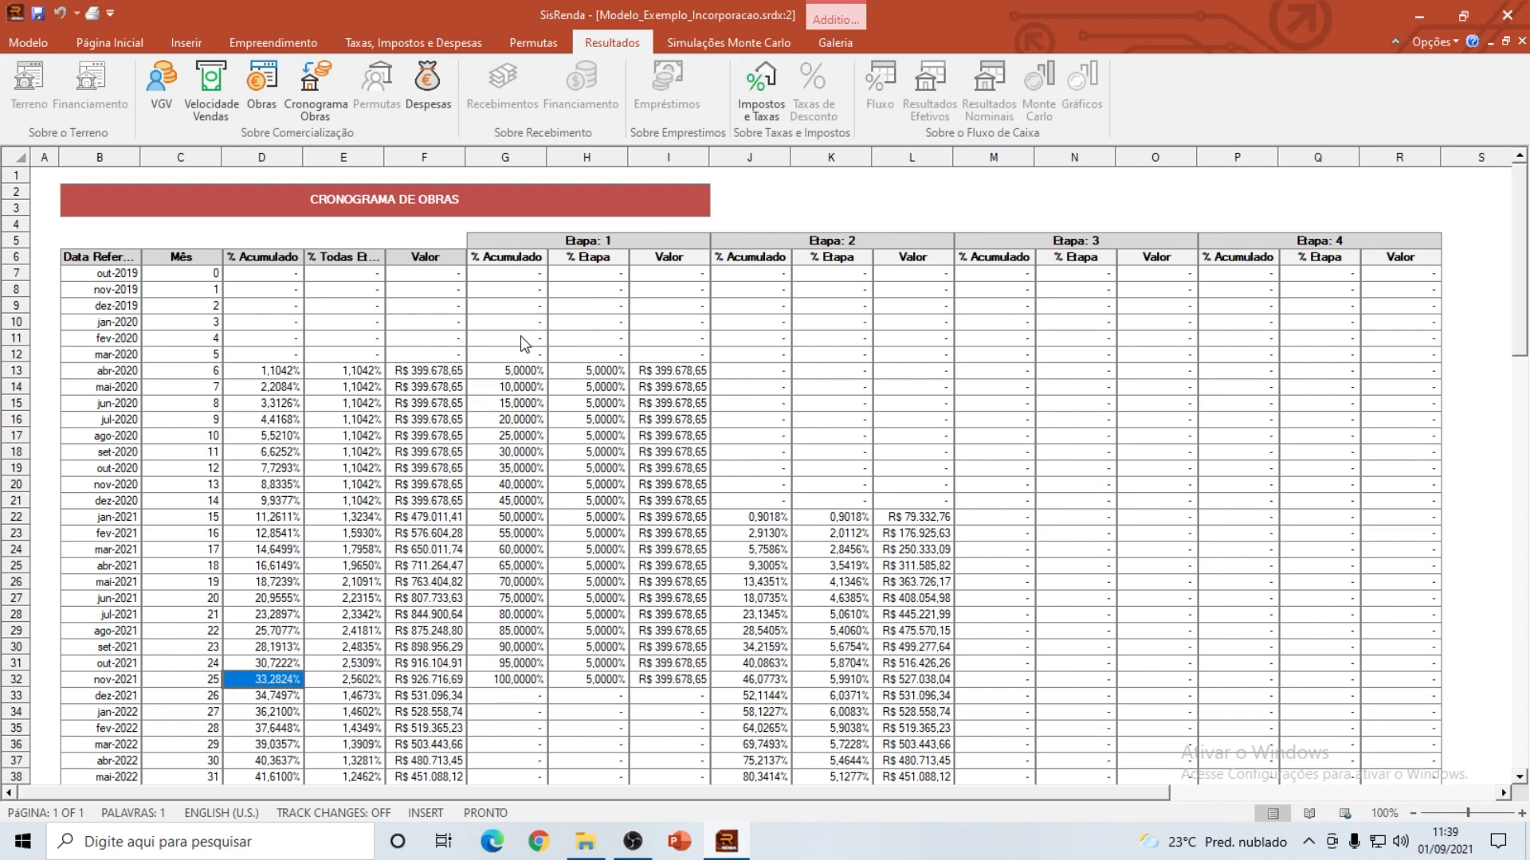
key("Left")
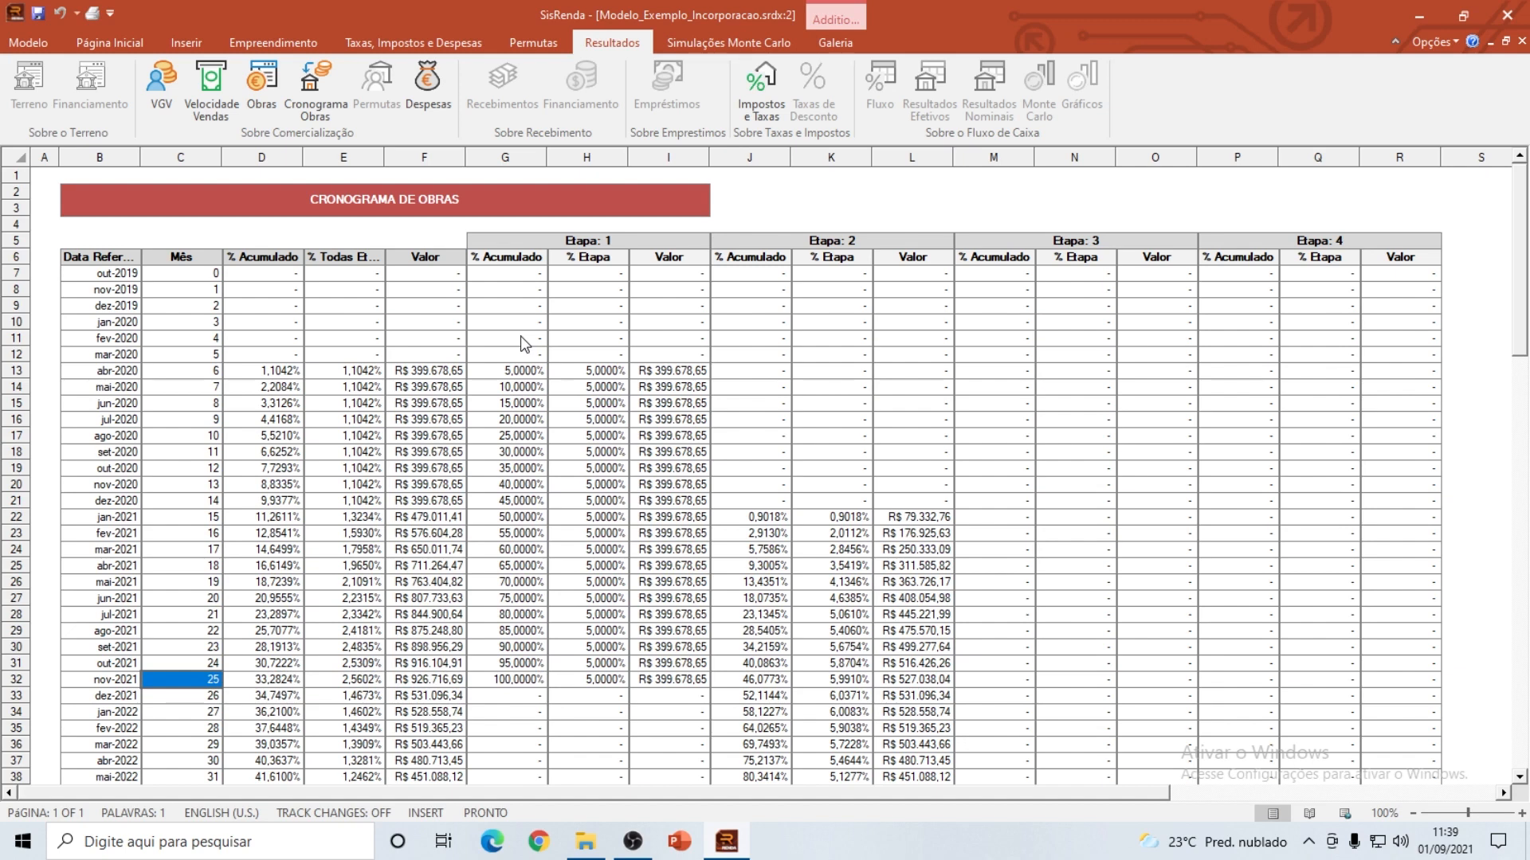
Step: Trace the accumulated percentage of Etapa 2 back to its first value and check the corresponding month and all-stage values
key("Right")
key("Right")
key("Right")
key("Right")
key("Right")
key("Right")
key("Right")
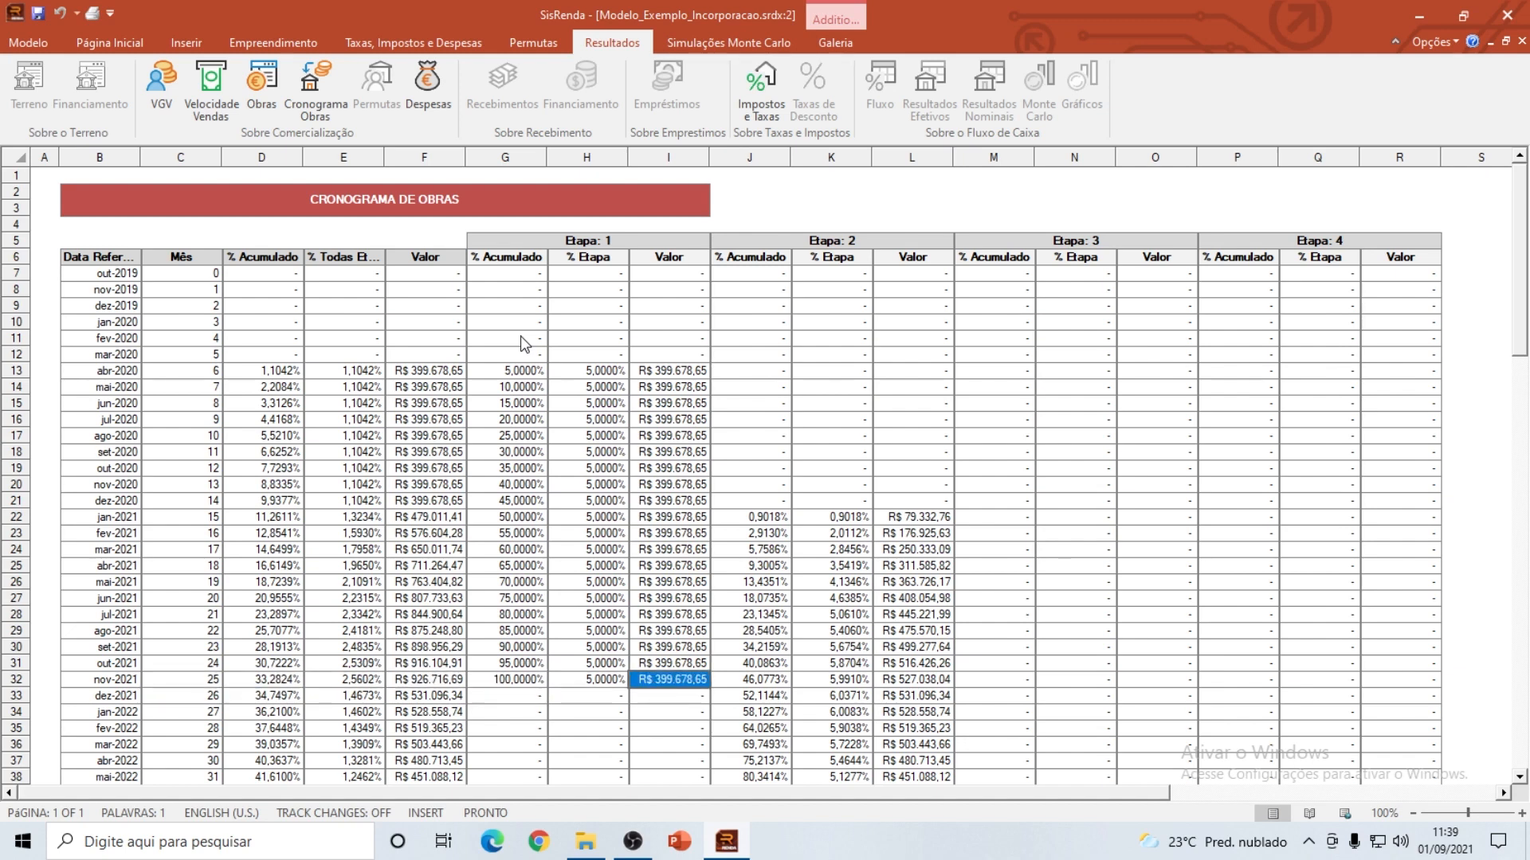
key("Up")
key("Up")
key("Up")
key("Up")
key("Up")
key("Up")
key("Up")
key("Up")
key("Up")
key("Up")
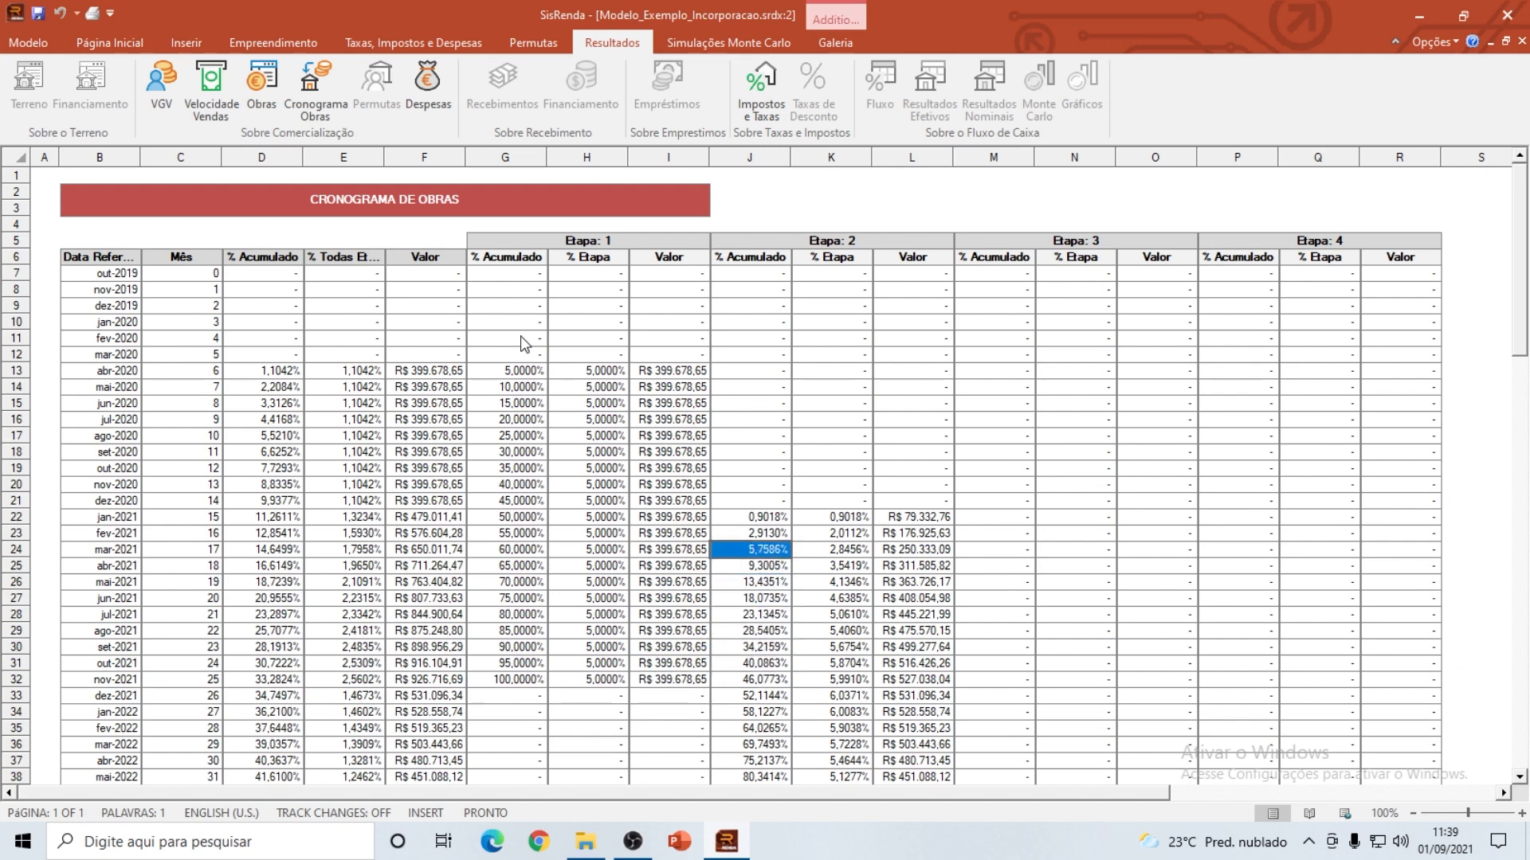
key("Left")
key("Left")
key("Left")
key("Left")
key("Left")
key("Left")
key("Left")
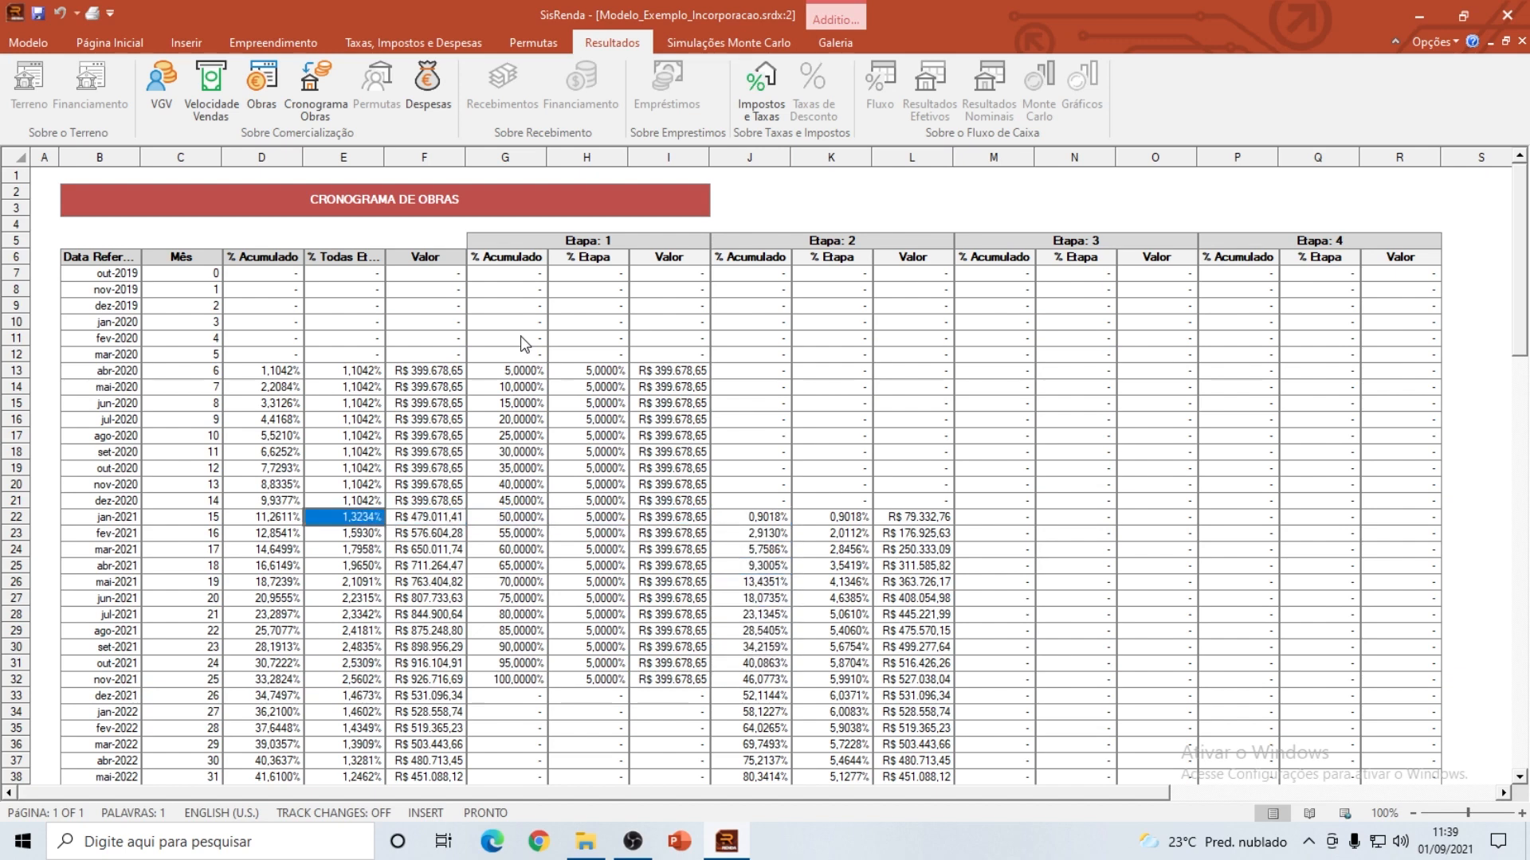
Step: Follow the accumulated percentage of Etapa 2 down to its completion and check the corresponding month and overall progress
key("Right")
key("Right")
key("Right")
key("Right")
key("Right")
key("Right")
key("Right")
key("Down")
key("Down")
key("Down")
key("Down")
key("Down")
key("Down")
key("Down")
key("Down")
key("Down")
key("Down")
key("Down")
key("Down")
key("Down")
key("Down")
key("Down")
key("Down")
key("Down")
key("Down")
key("Down")
key("Down")
key("Down")
key("Down")
key("Down")
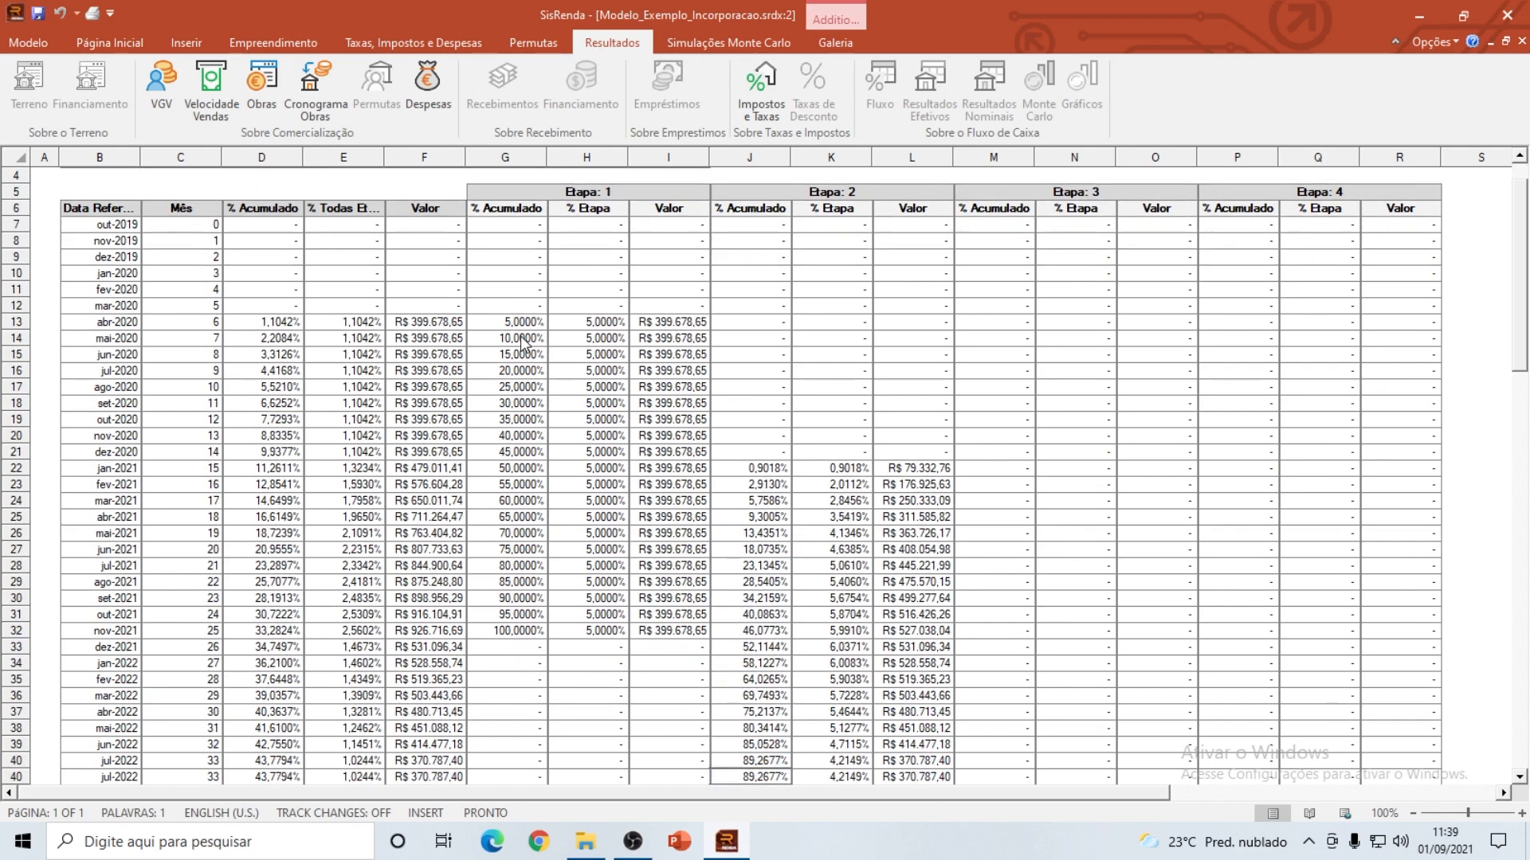
key("Down")
key("Down")
key("Up")
key("Up")
key("Up")
key("Up")
key("Up")
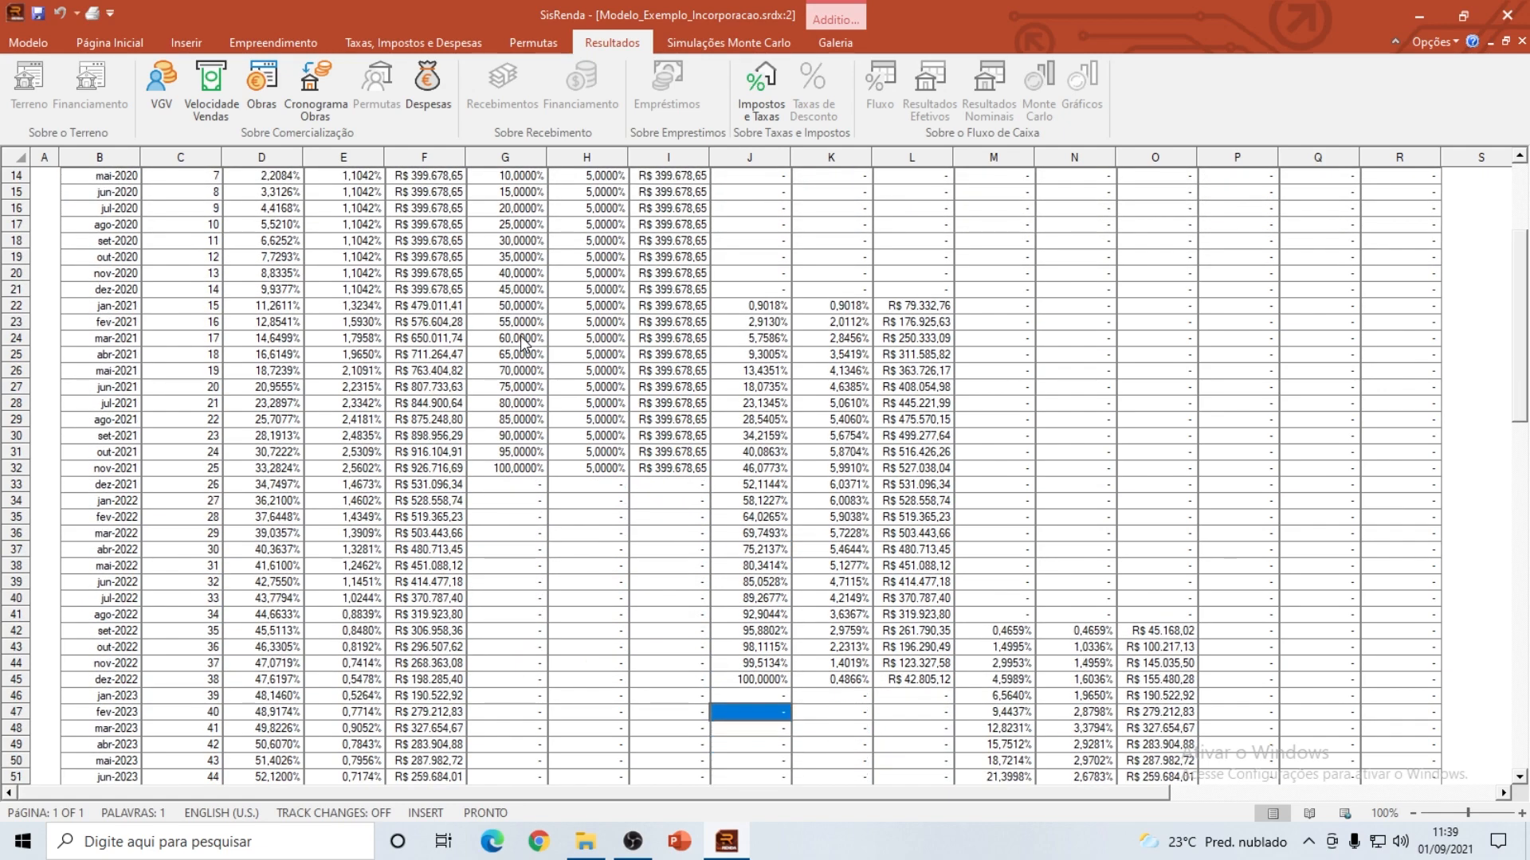
key("Left")
key("Left")
key("Left")
key("Left")
key("Left")
key("Left")
key("Left")
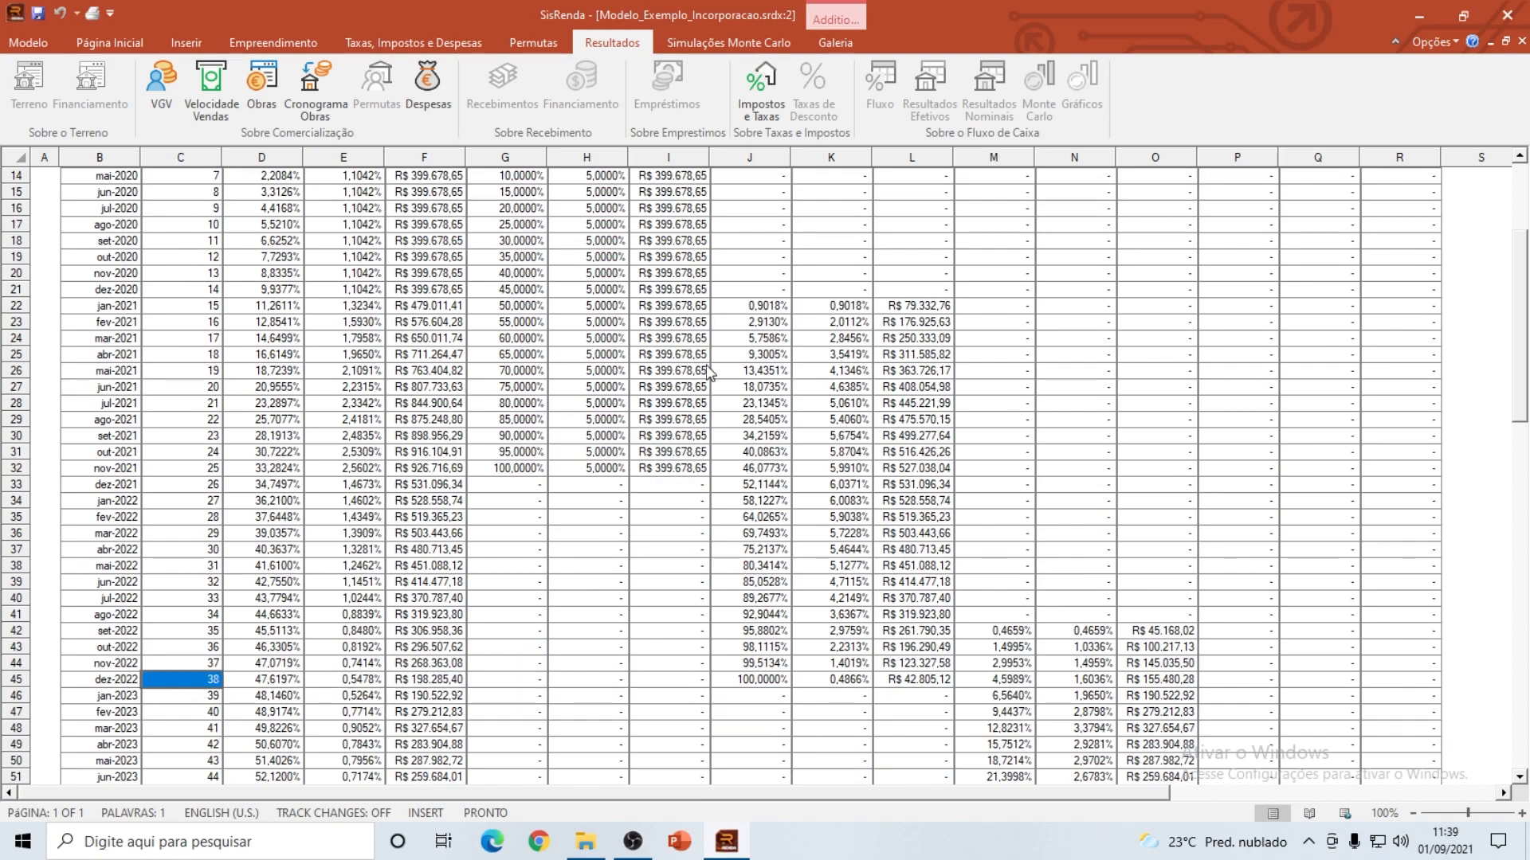
Step: Examine the remaining schedule down to its final month, including the Etapa 3 completion and the start of Etapa 4
scroll(797, 414, "down", 3)
scroll(995, 468, "down", 20)
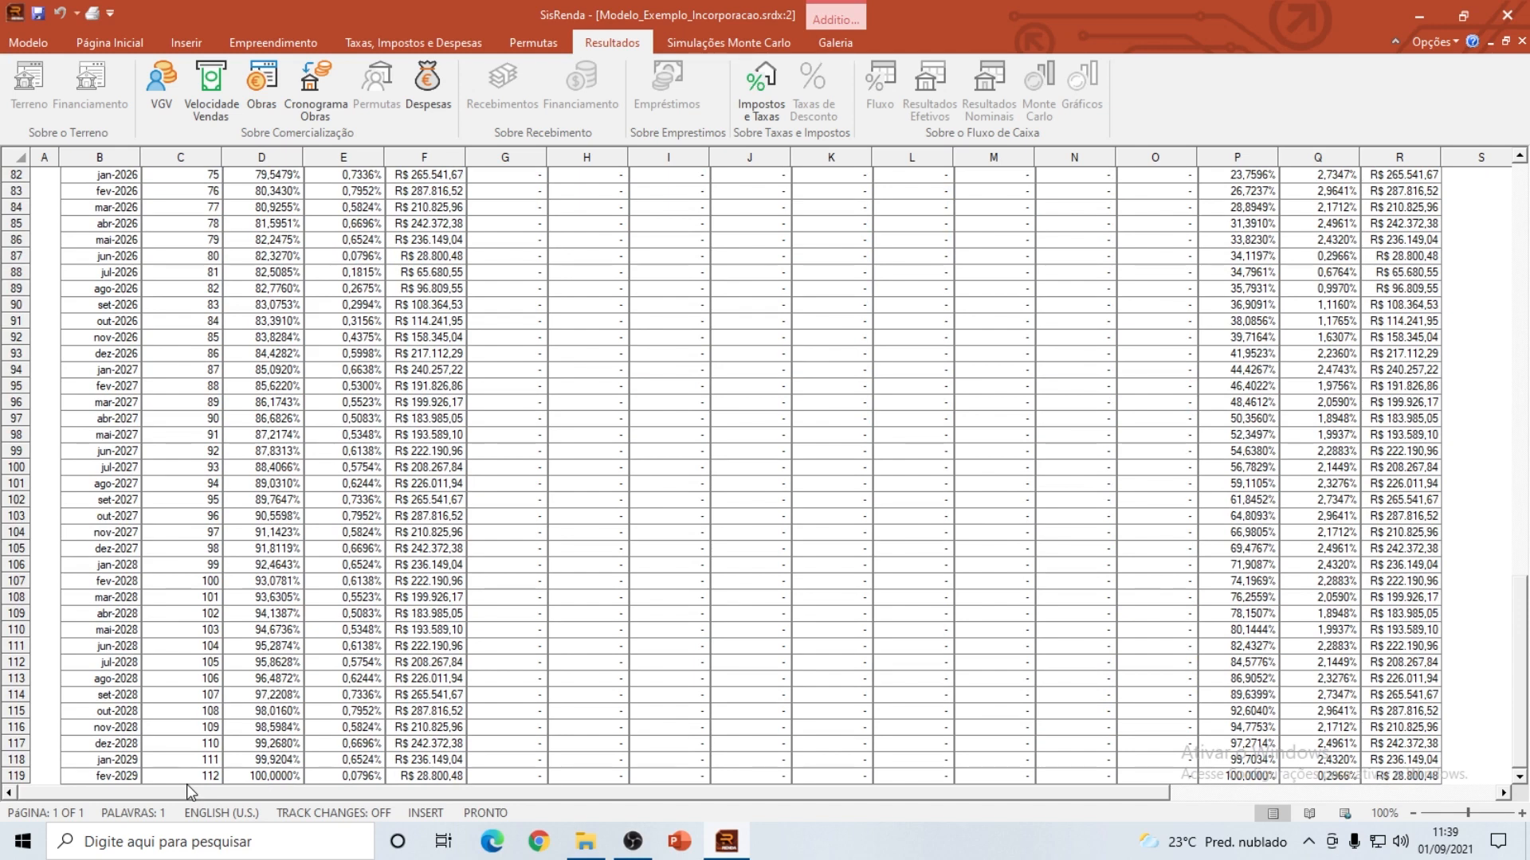
scroll(755, 510, "up", 4)
scroll(748, 506, "up", 18)
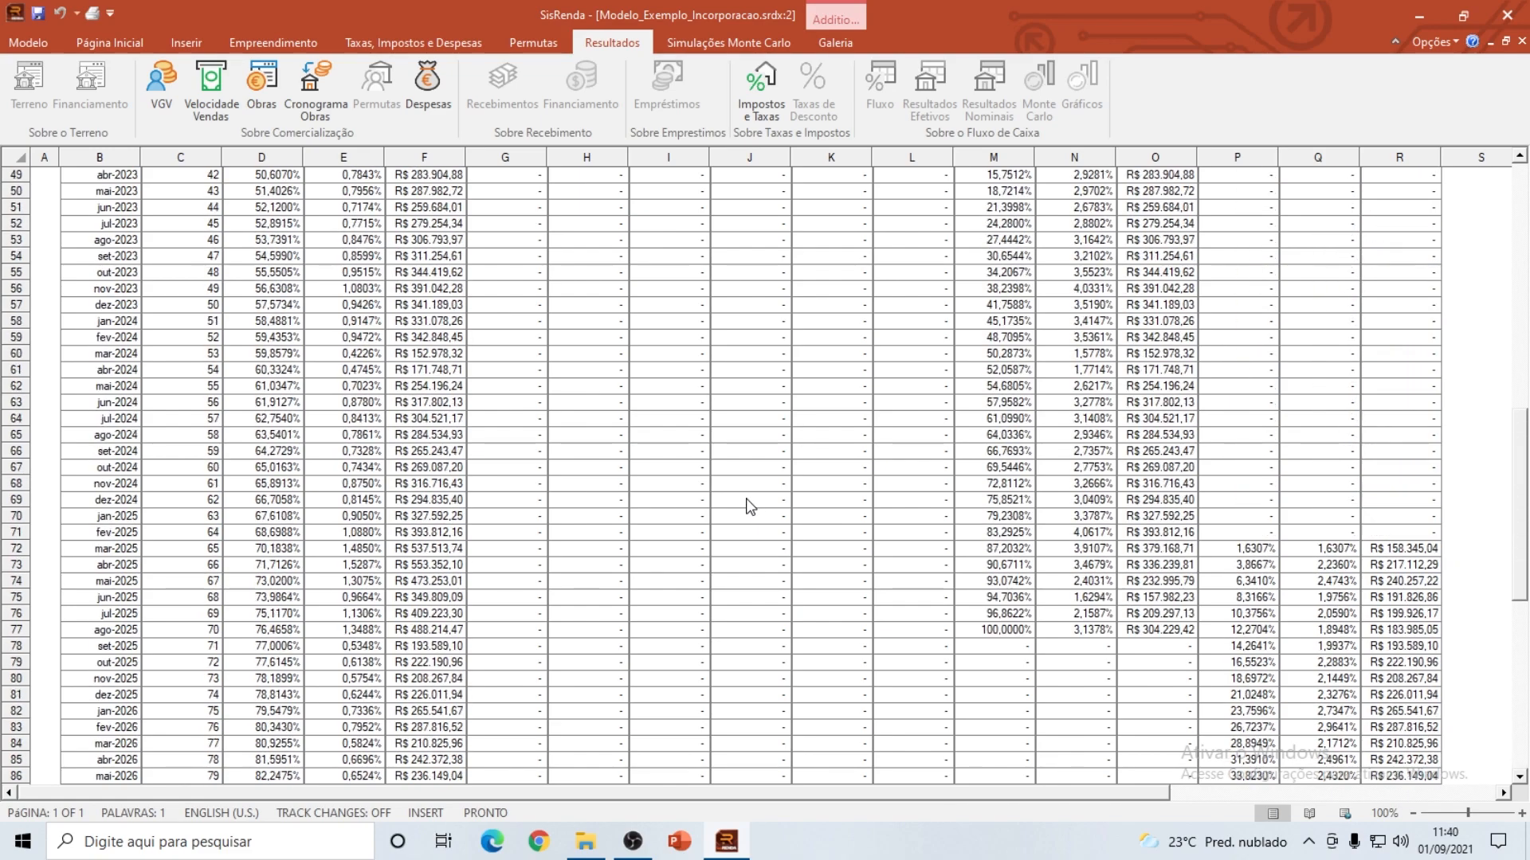
Step: Examine the four stage charts beside the schedule table one after another, from Etapa 1 to Etapa 4
left_click_drag(918, 792, 1286, 792)
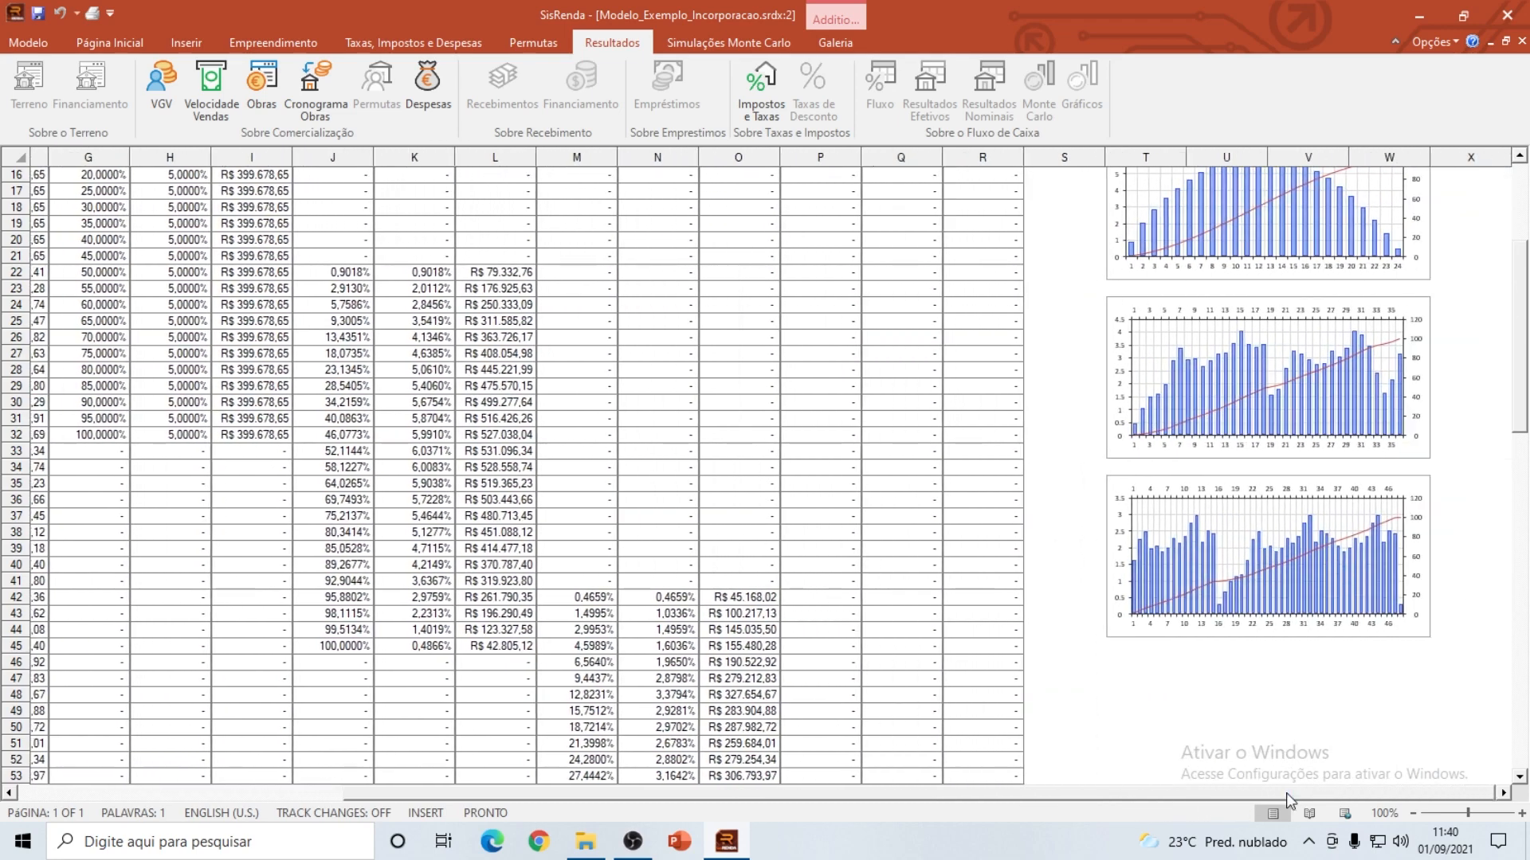
scroll(1406, 456, "up", 3)
scroll(1434, 460, "up", 3)
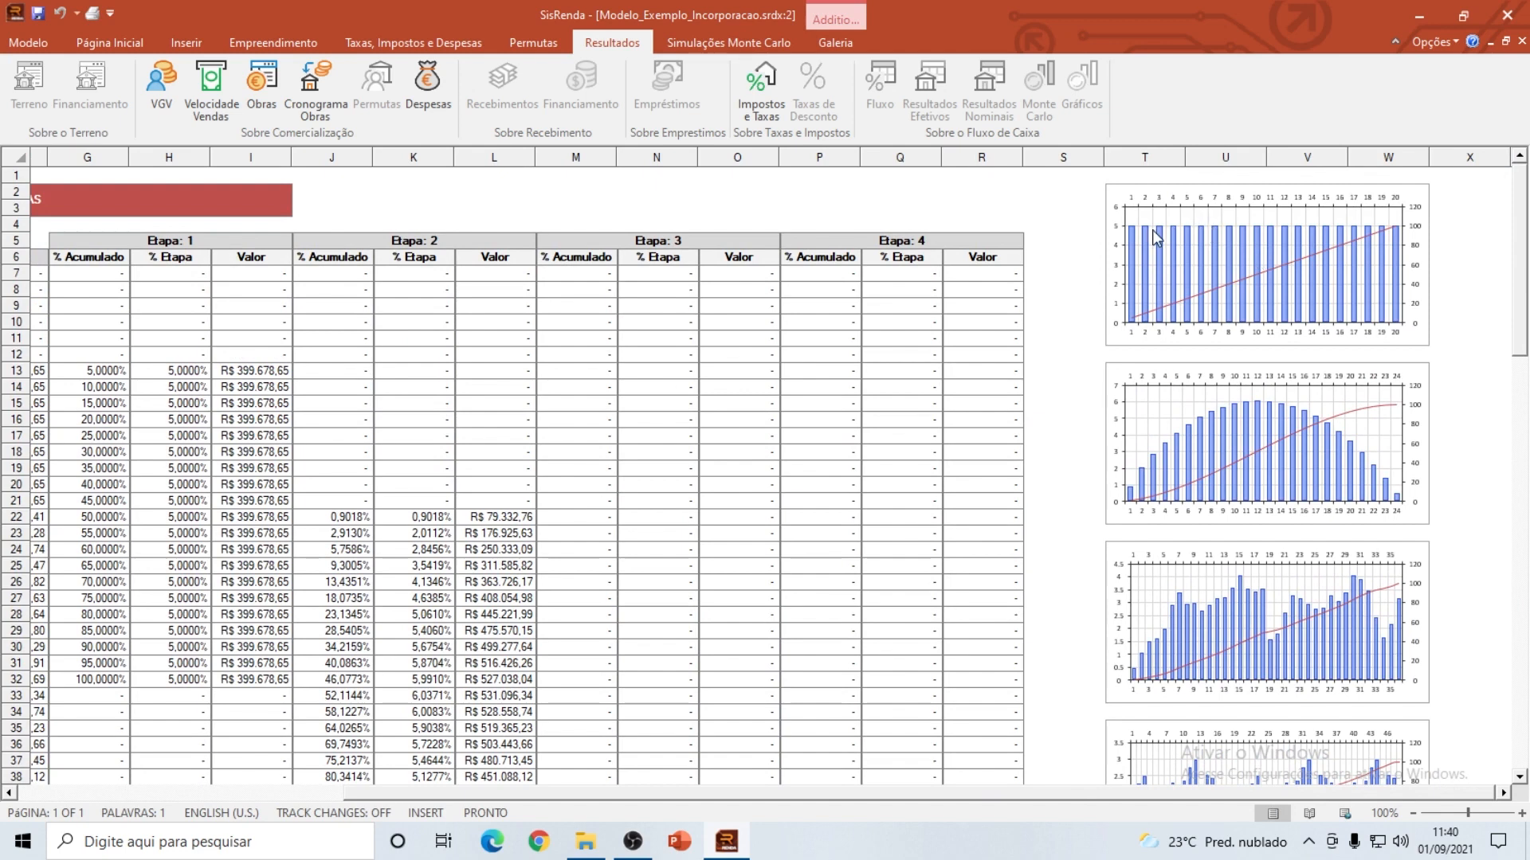
left_click(1147, 203)
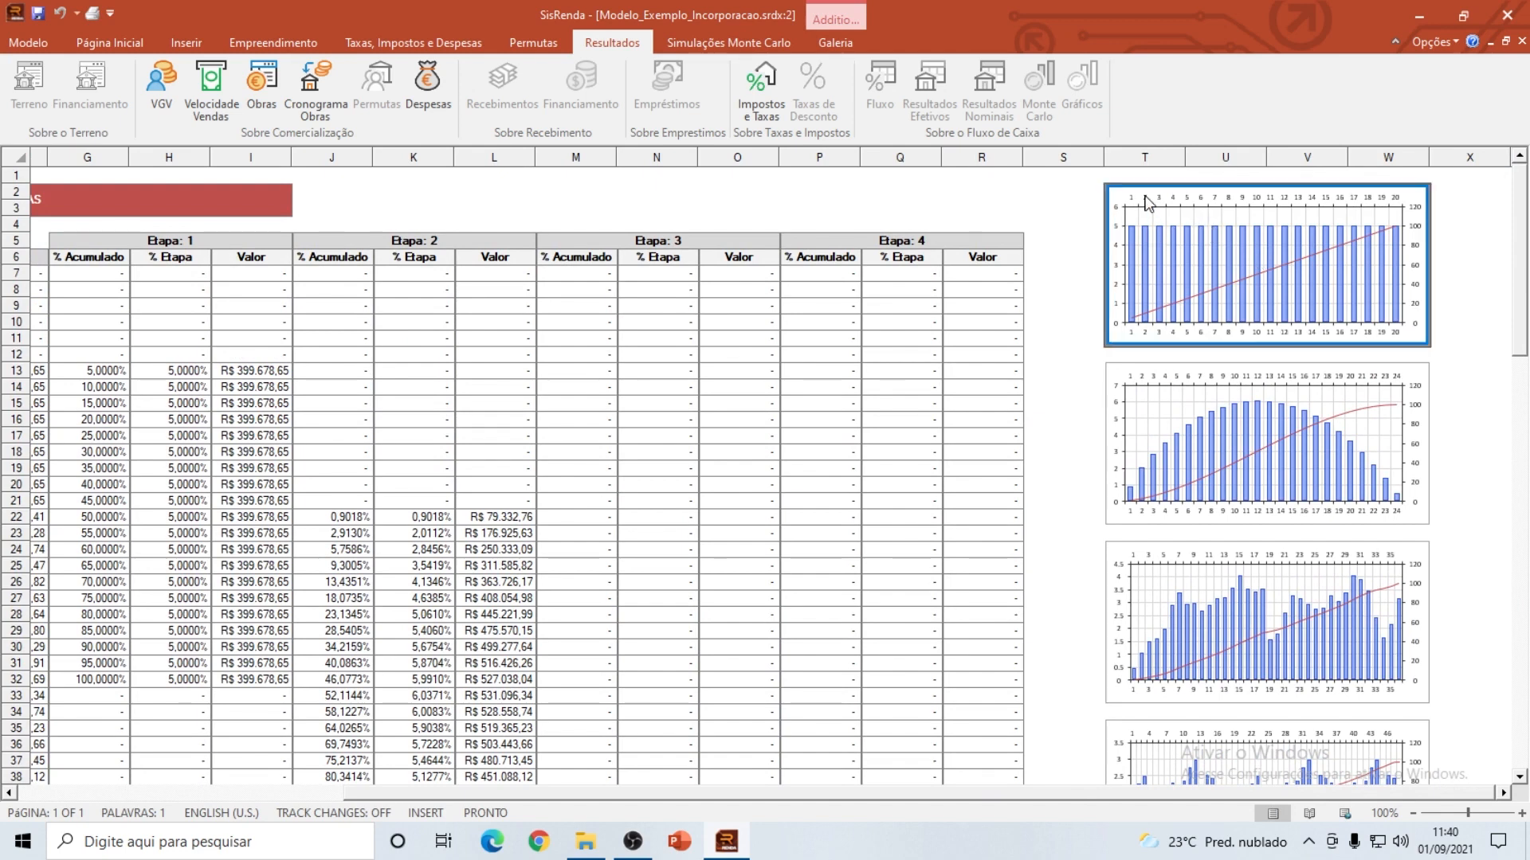
left_click(1219, 415)
scroll(1213, 416, "down", 2)
scroll(1214, 414, "down", 2)
left_click(1234, 412)
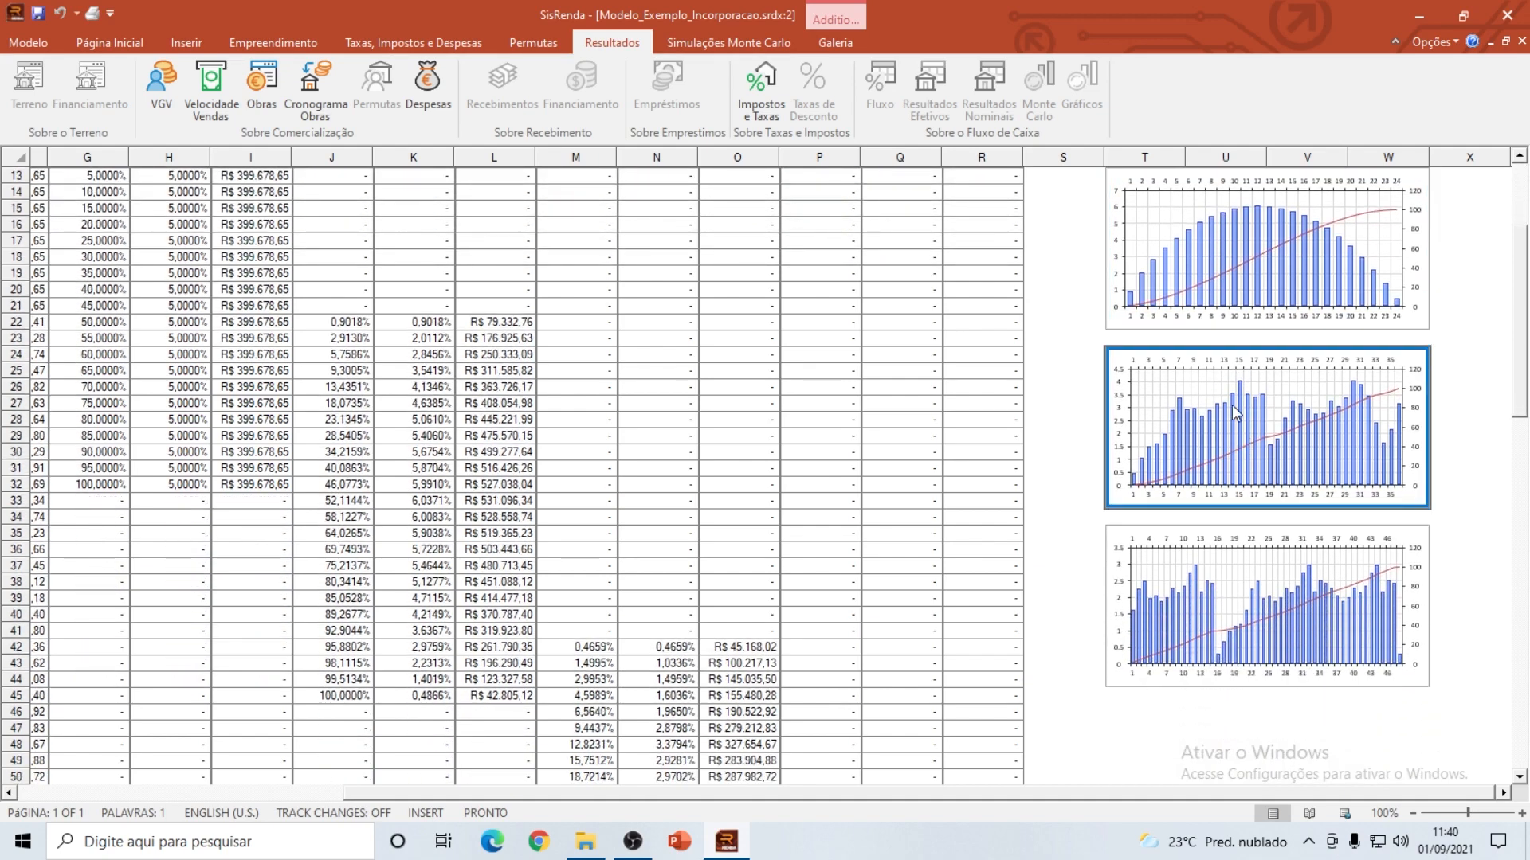
left_click(1285, 624)
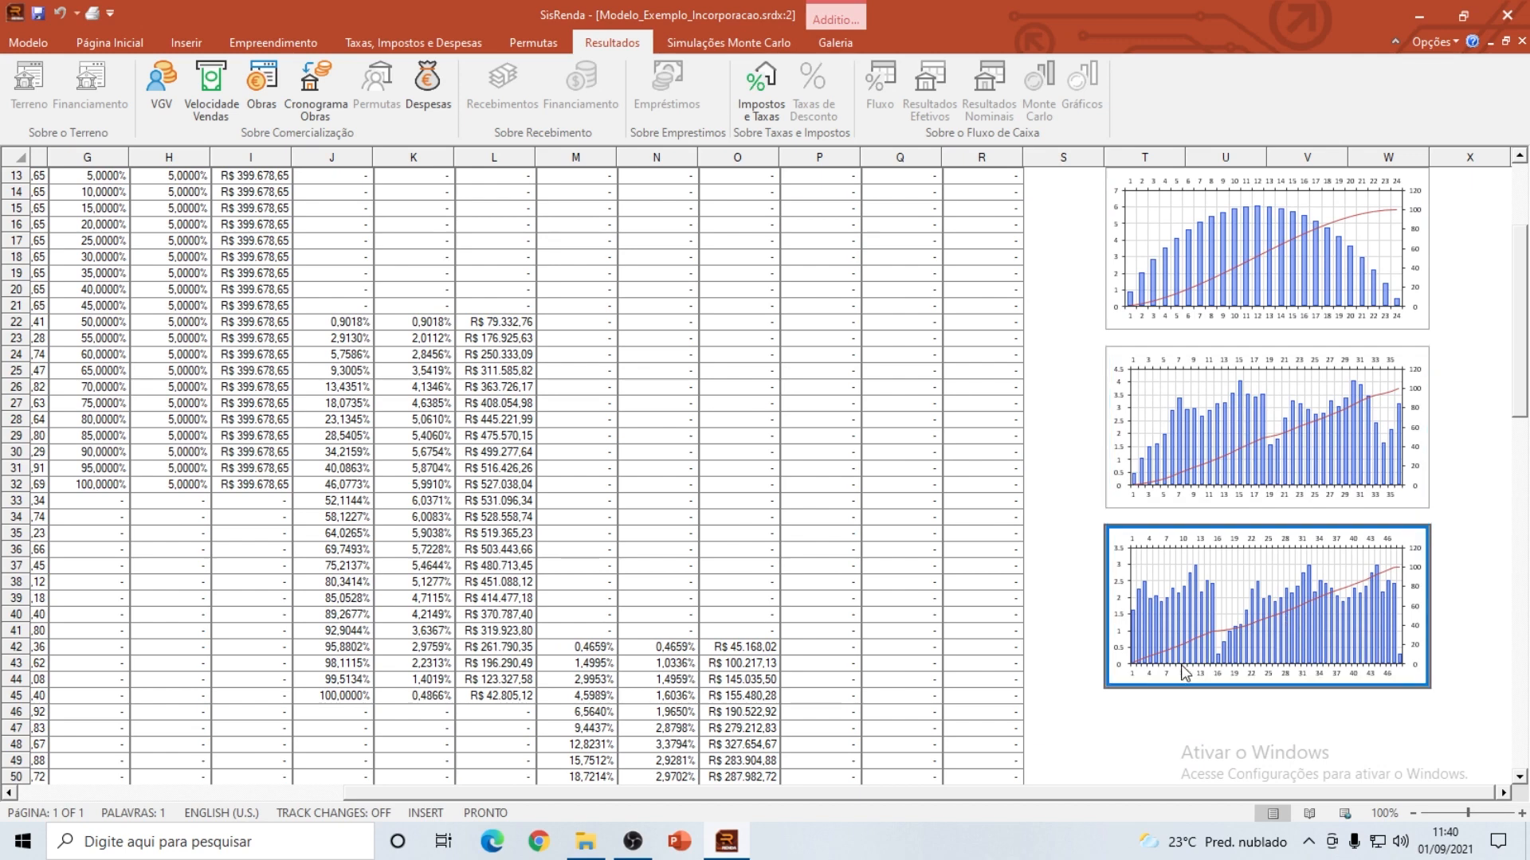
Step: Go back through the stage charts from the third to the first and compare their distribution curves
left_click(1278, 443)
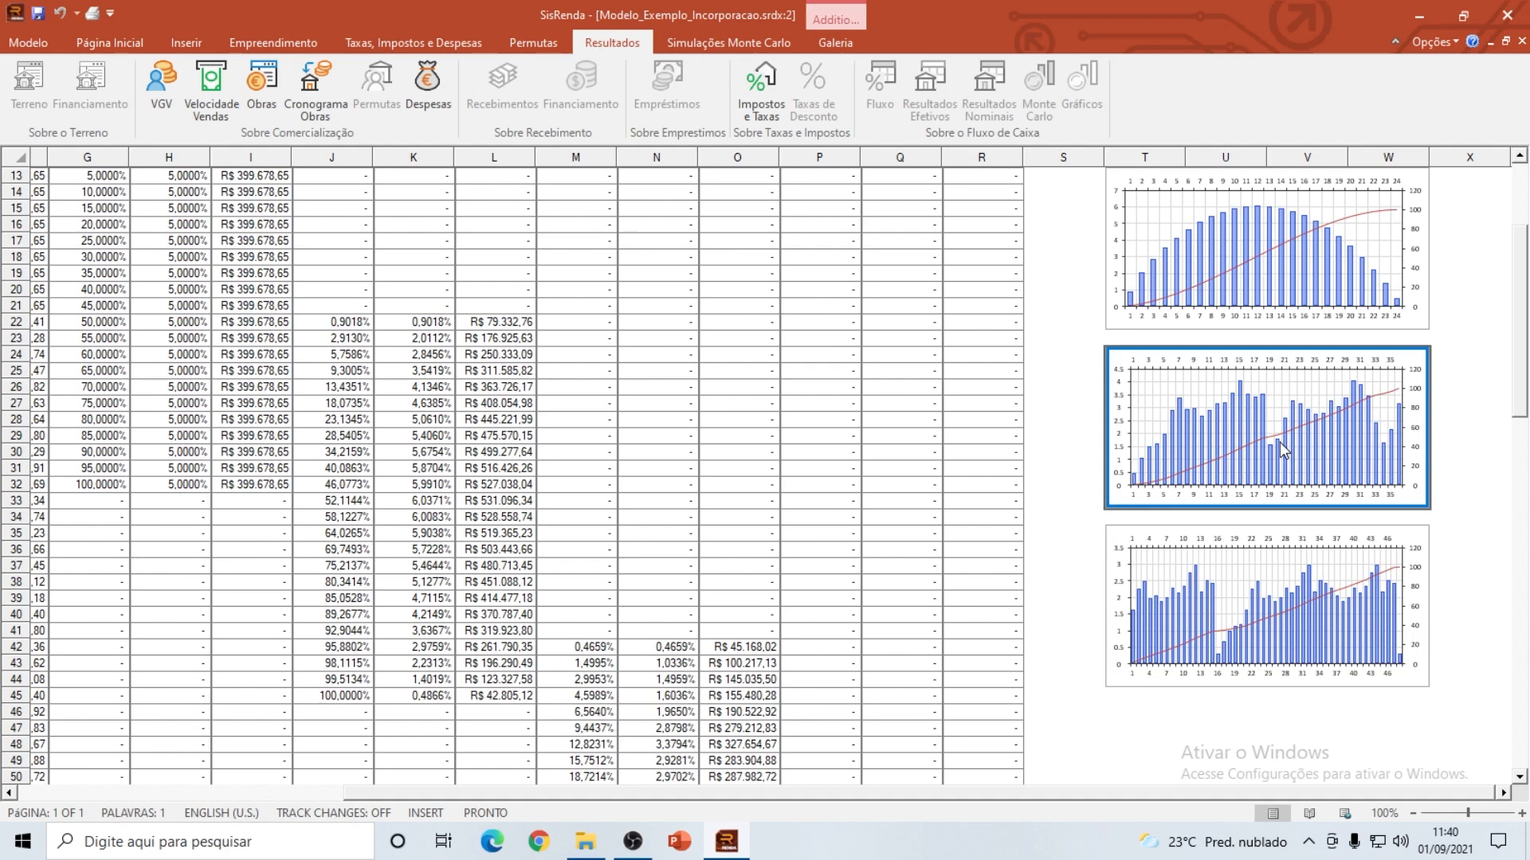
scroll(1280, 442, "up", 4)
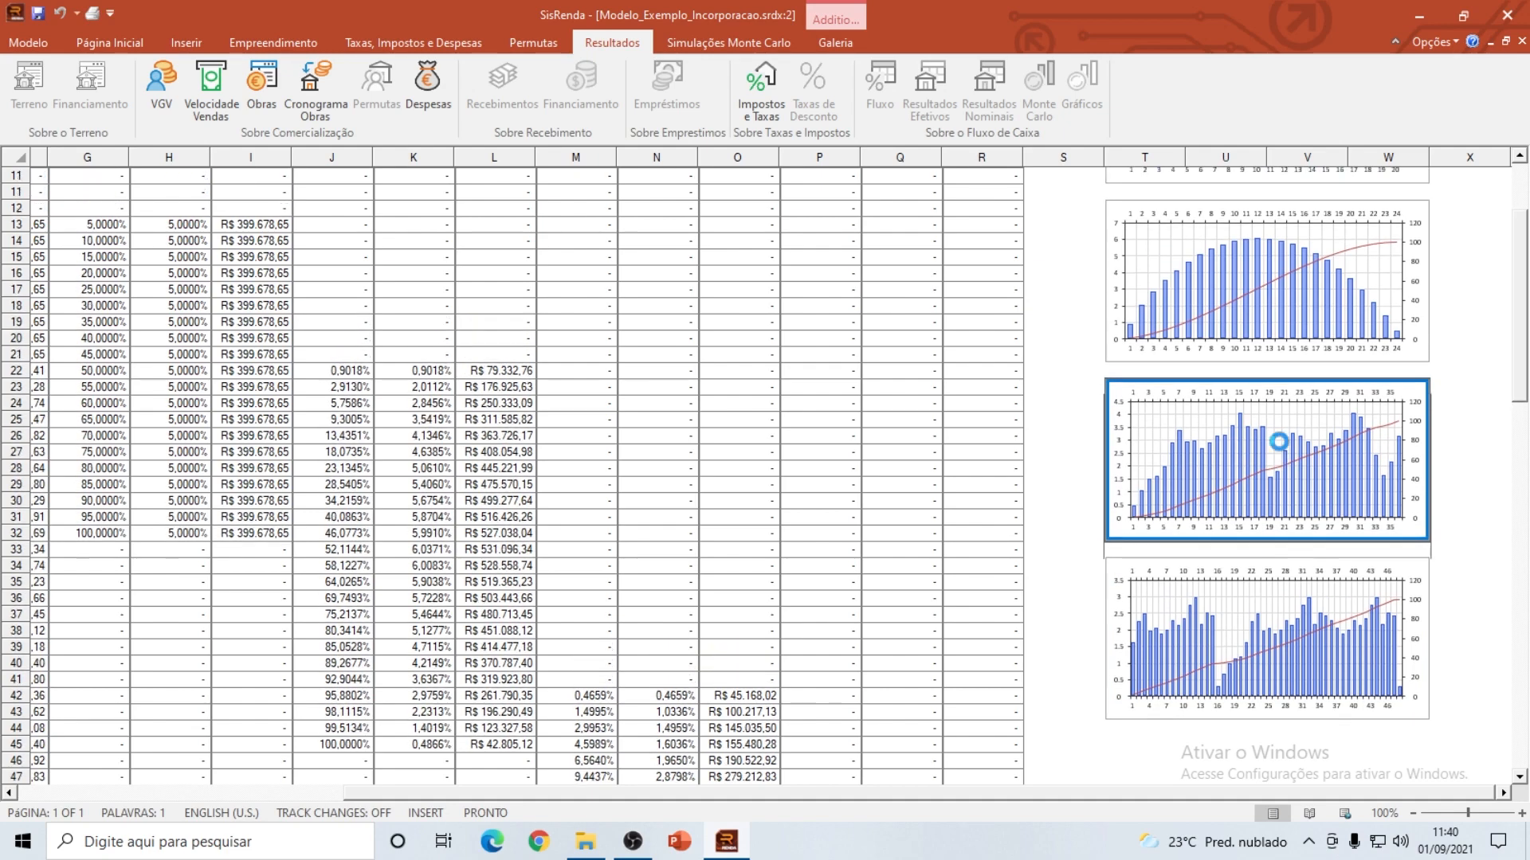
left_click(1272, 492)
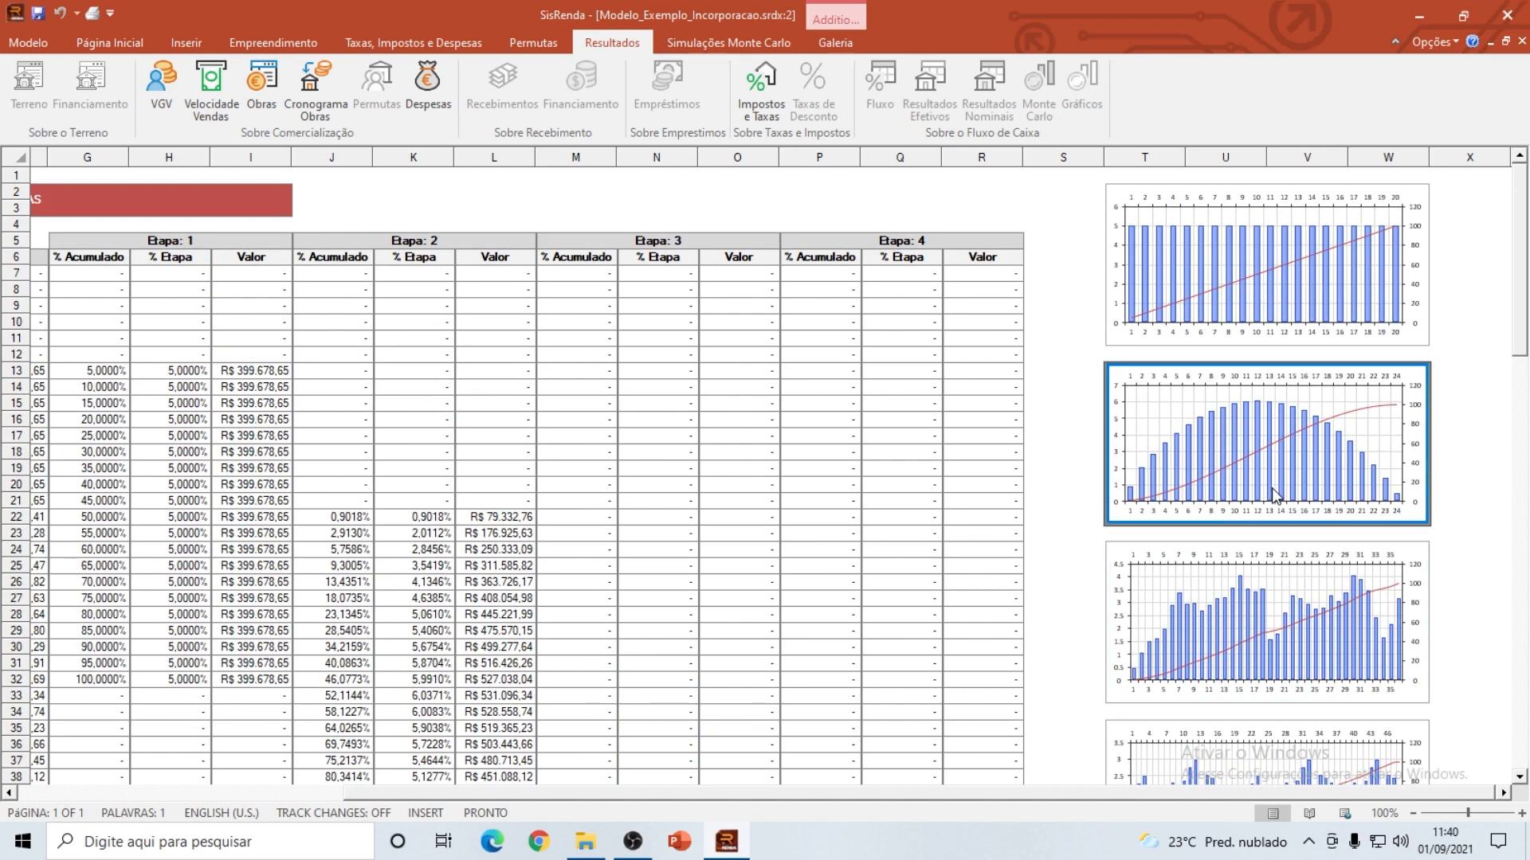
left_click(1249, 285)
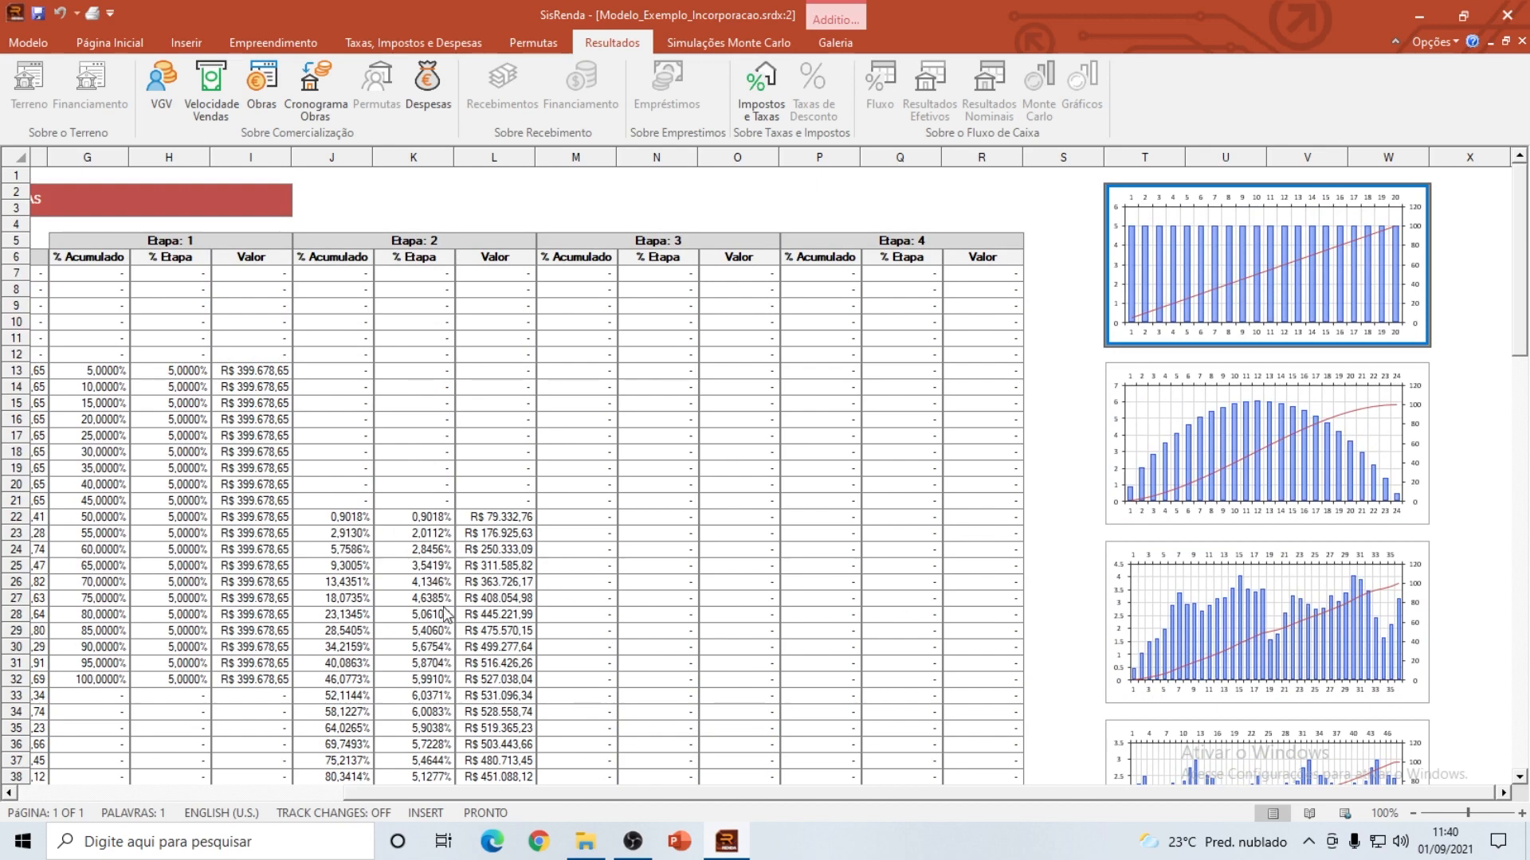
Step: Review the monthly percentages and values of Etapas 2, 3 and 4 in the table and return to its beginning
scroll(572, 640, "down", 7)
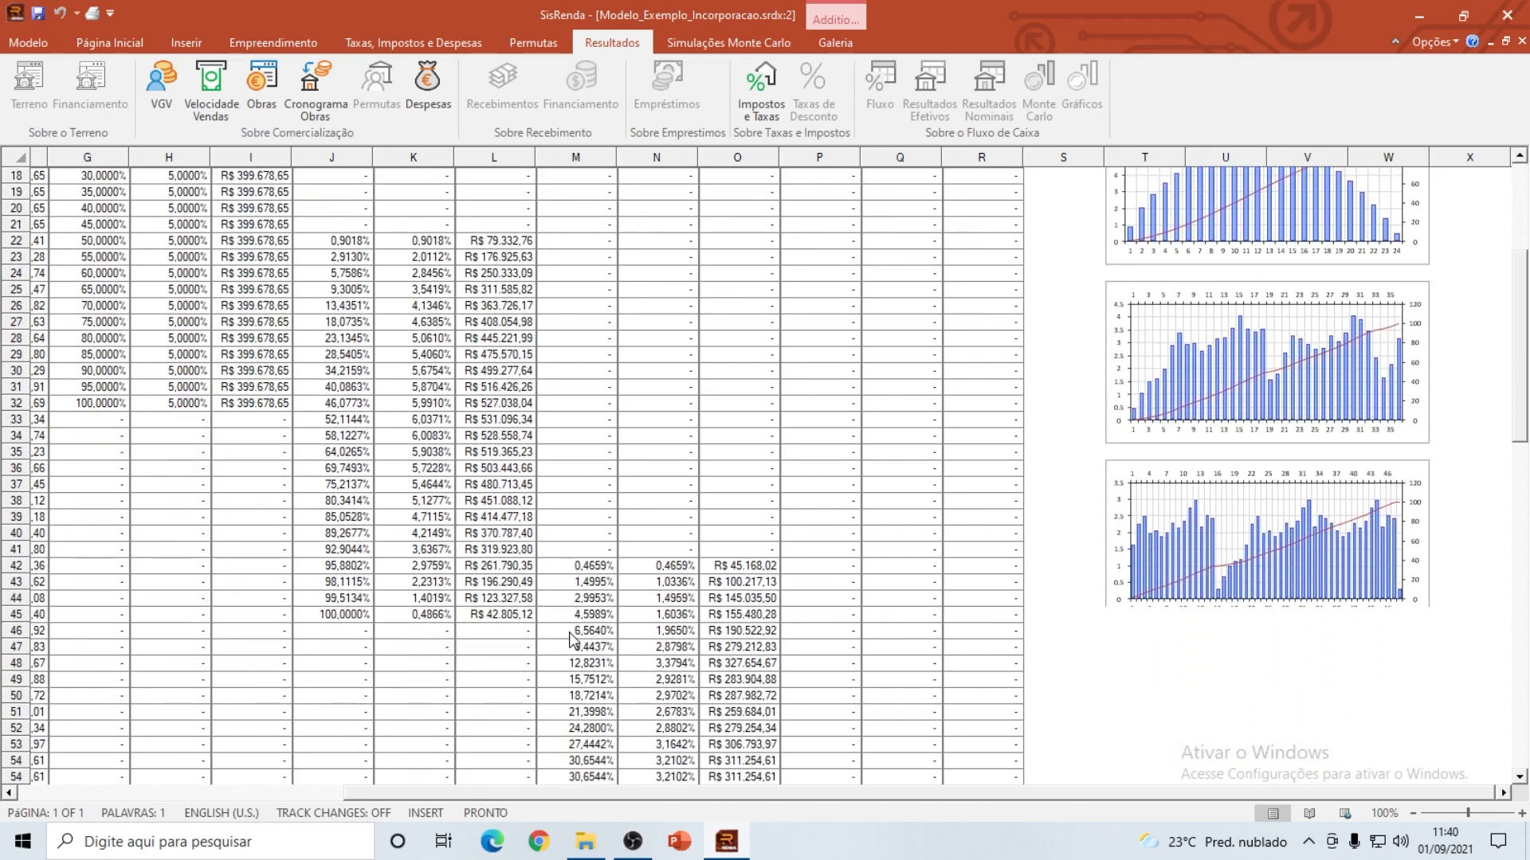
scroll(572, 640, "down", 7)
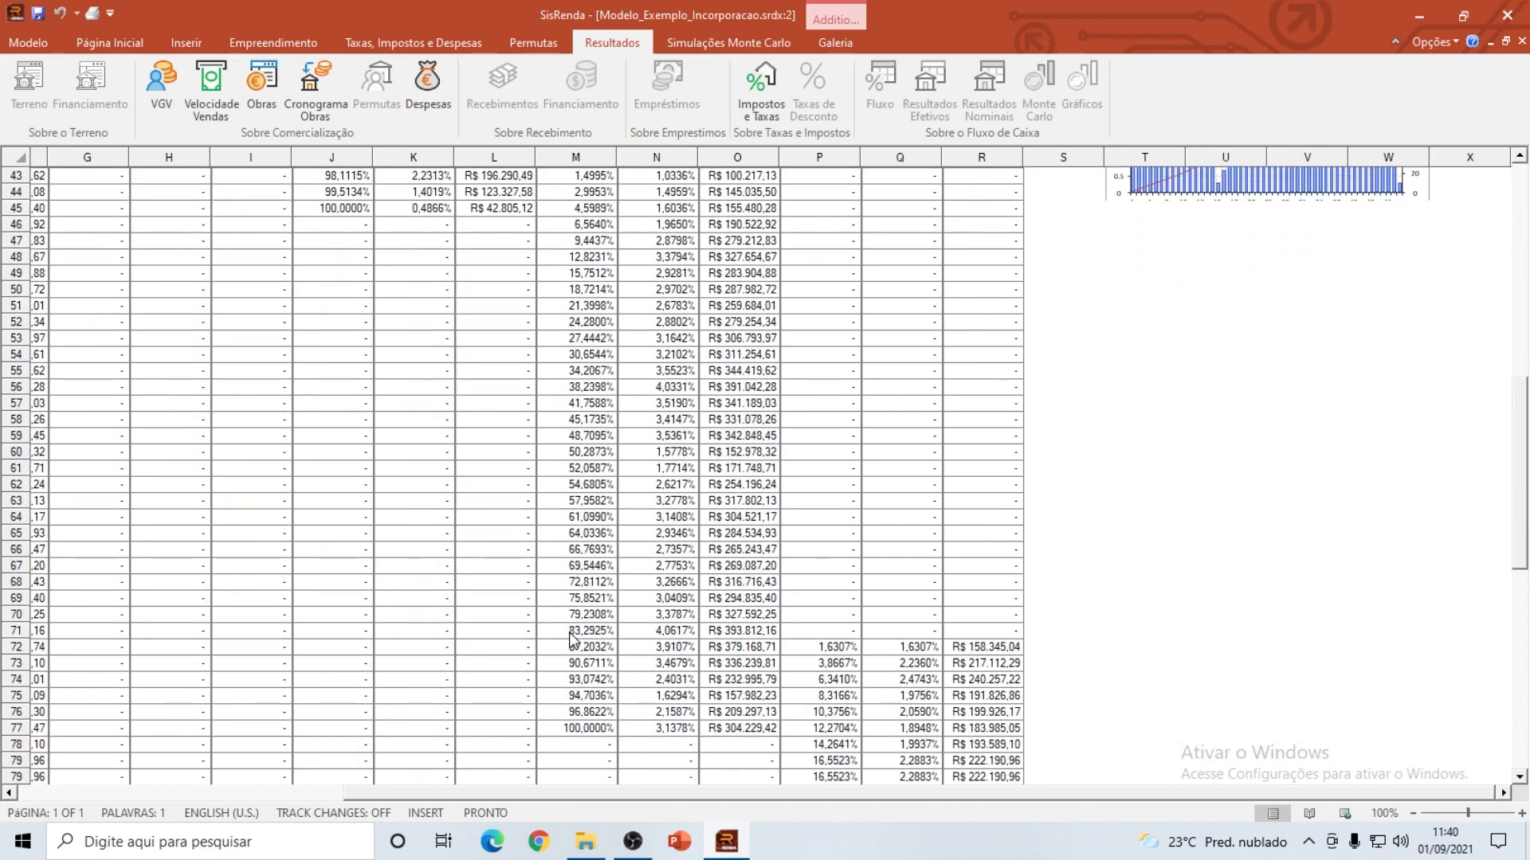
scroll(572, 640, "up", 10)
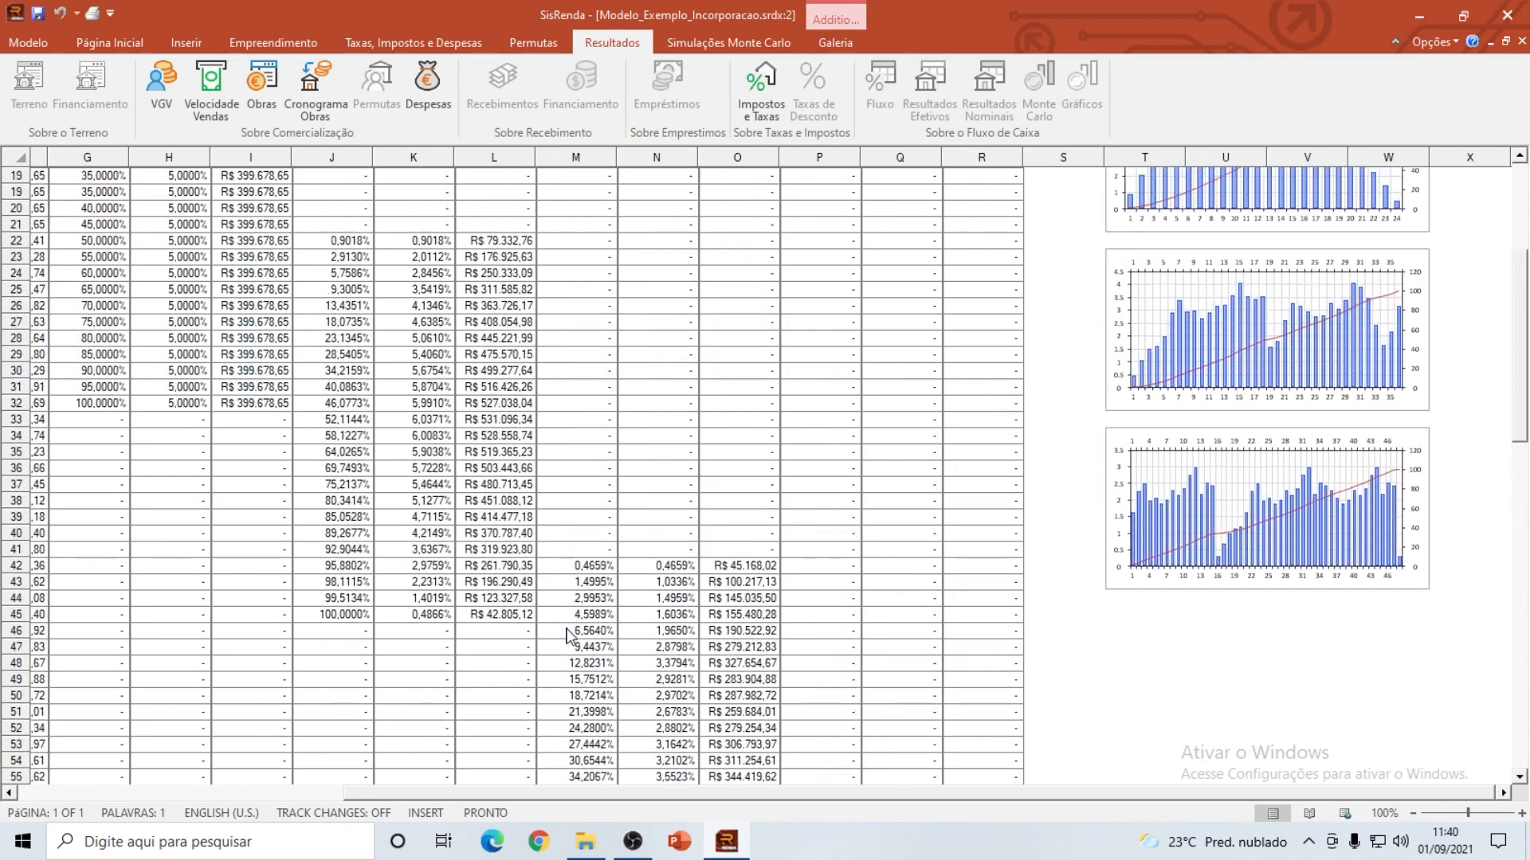
scroll(562, 635, "up", 4)
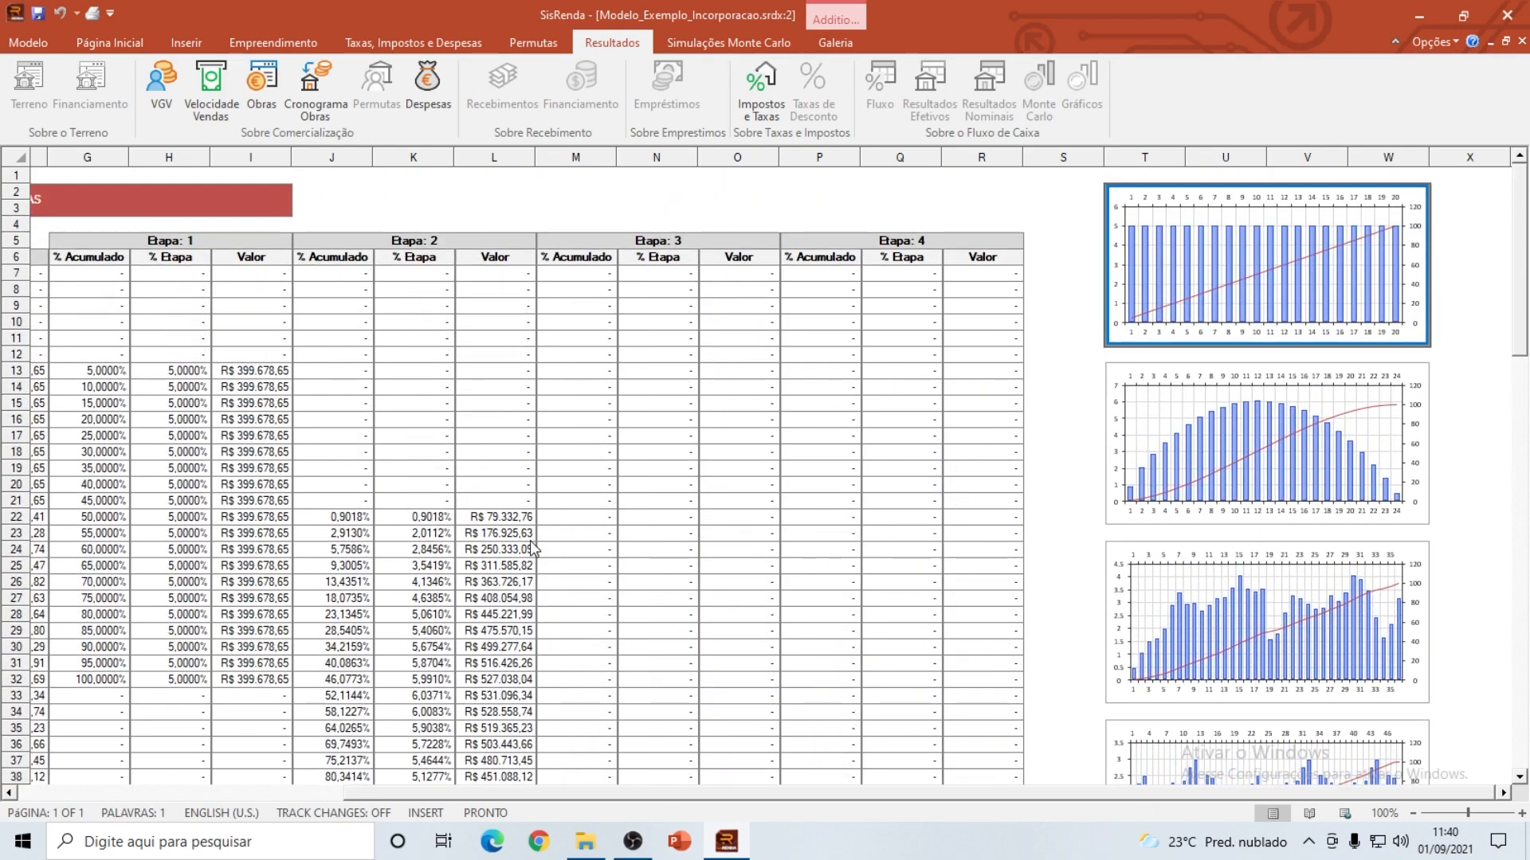